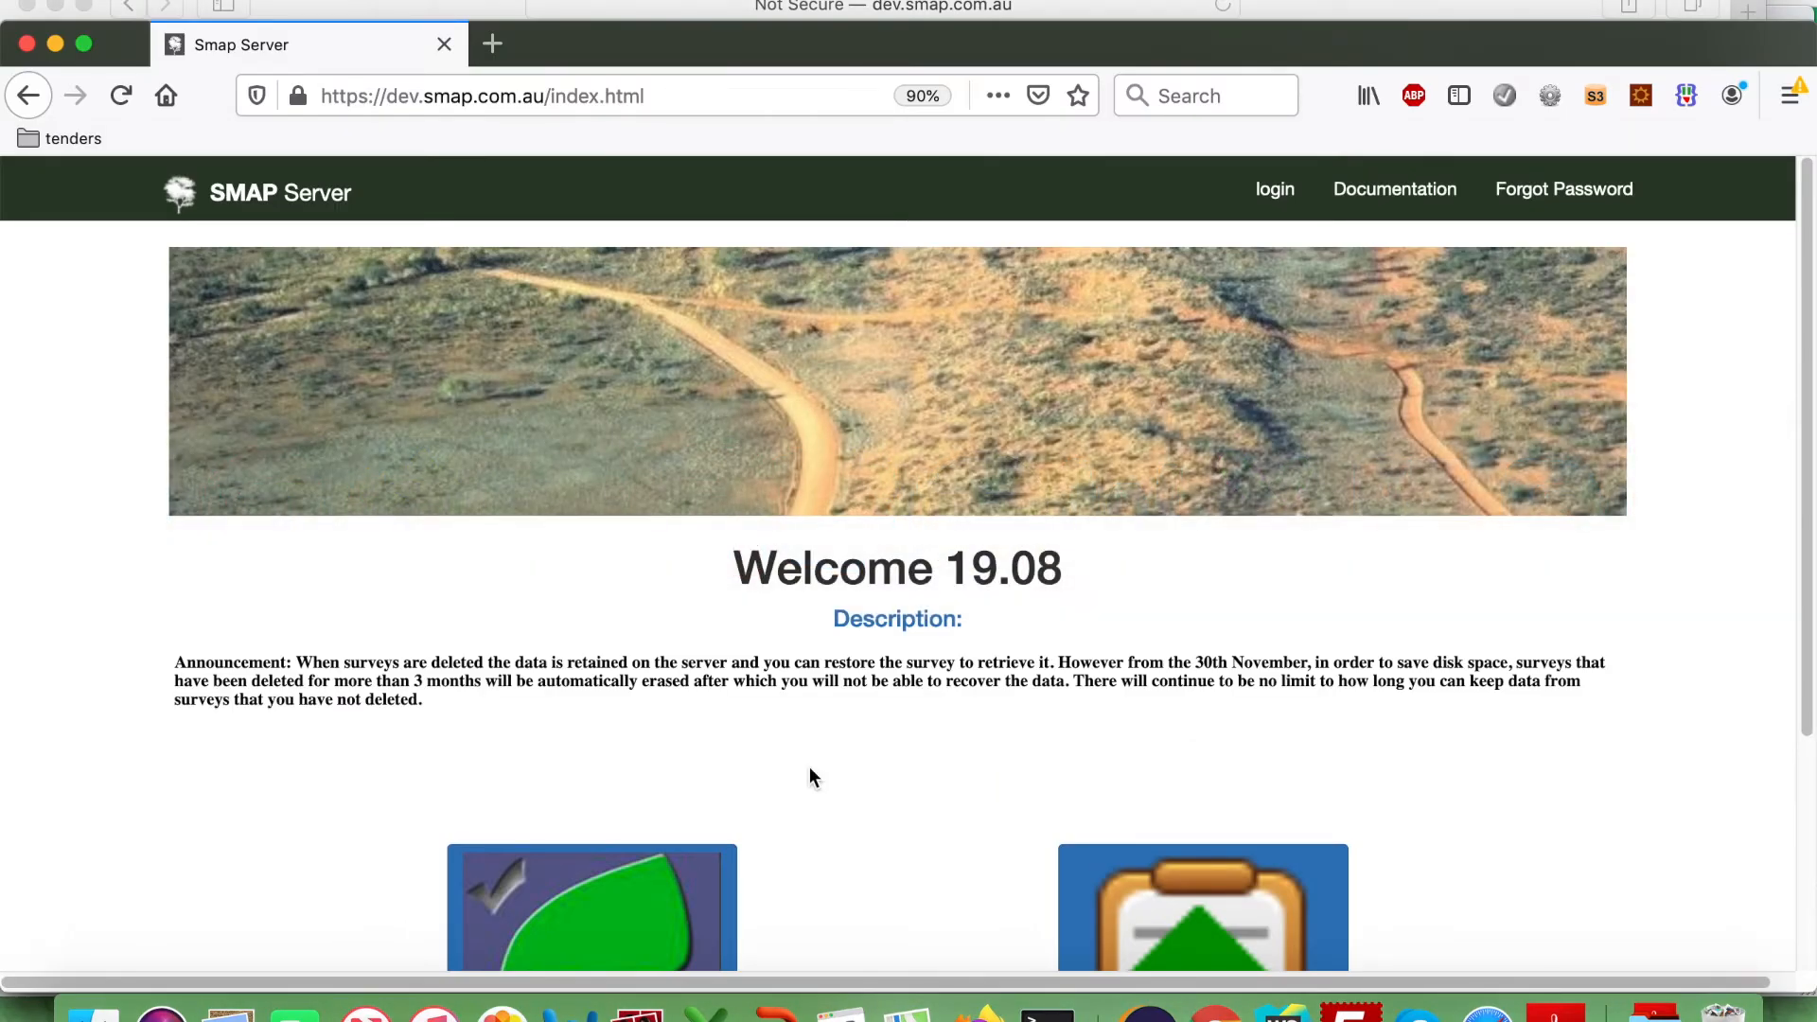
Switch to the browser window where Smap Server is already logged in.
key(super+Tab)
key(super+Tab)
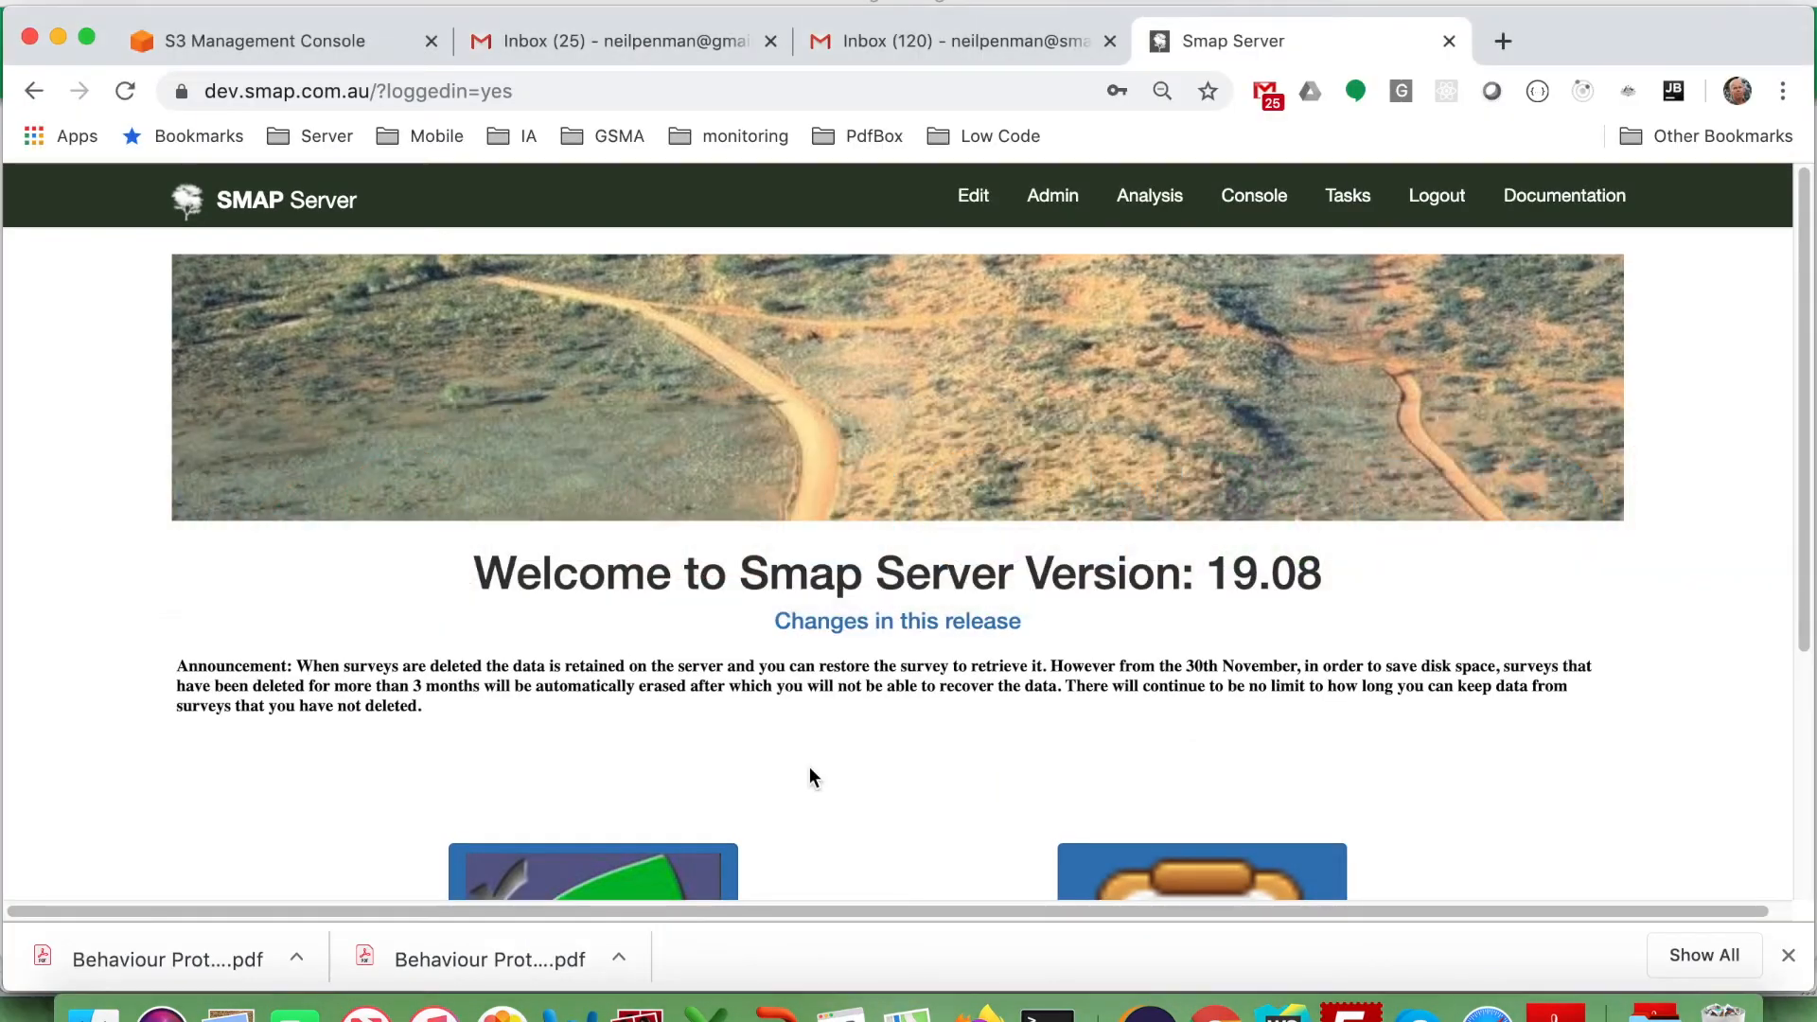
Create a new empty form named Request in the Approval Process project.
click(1054, 201)
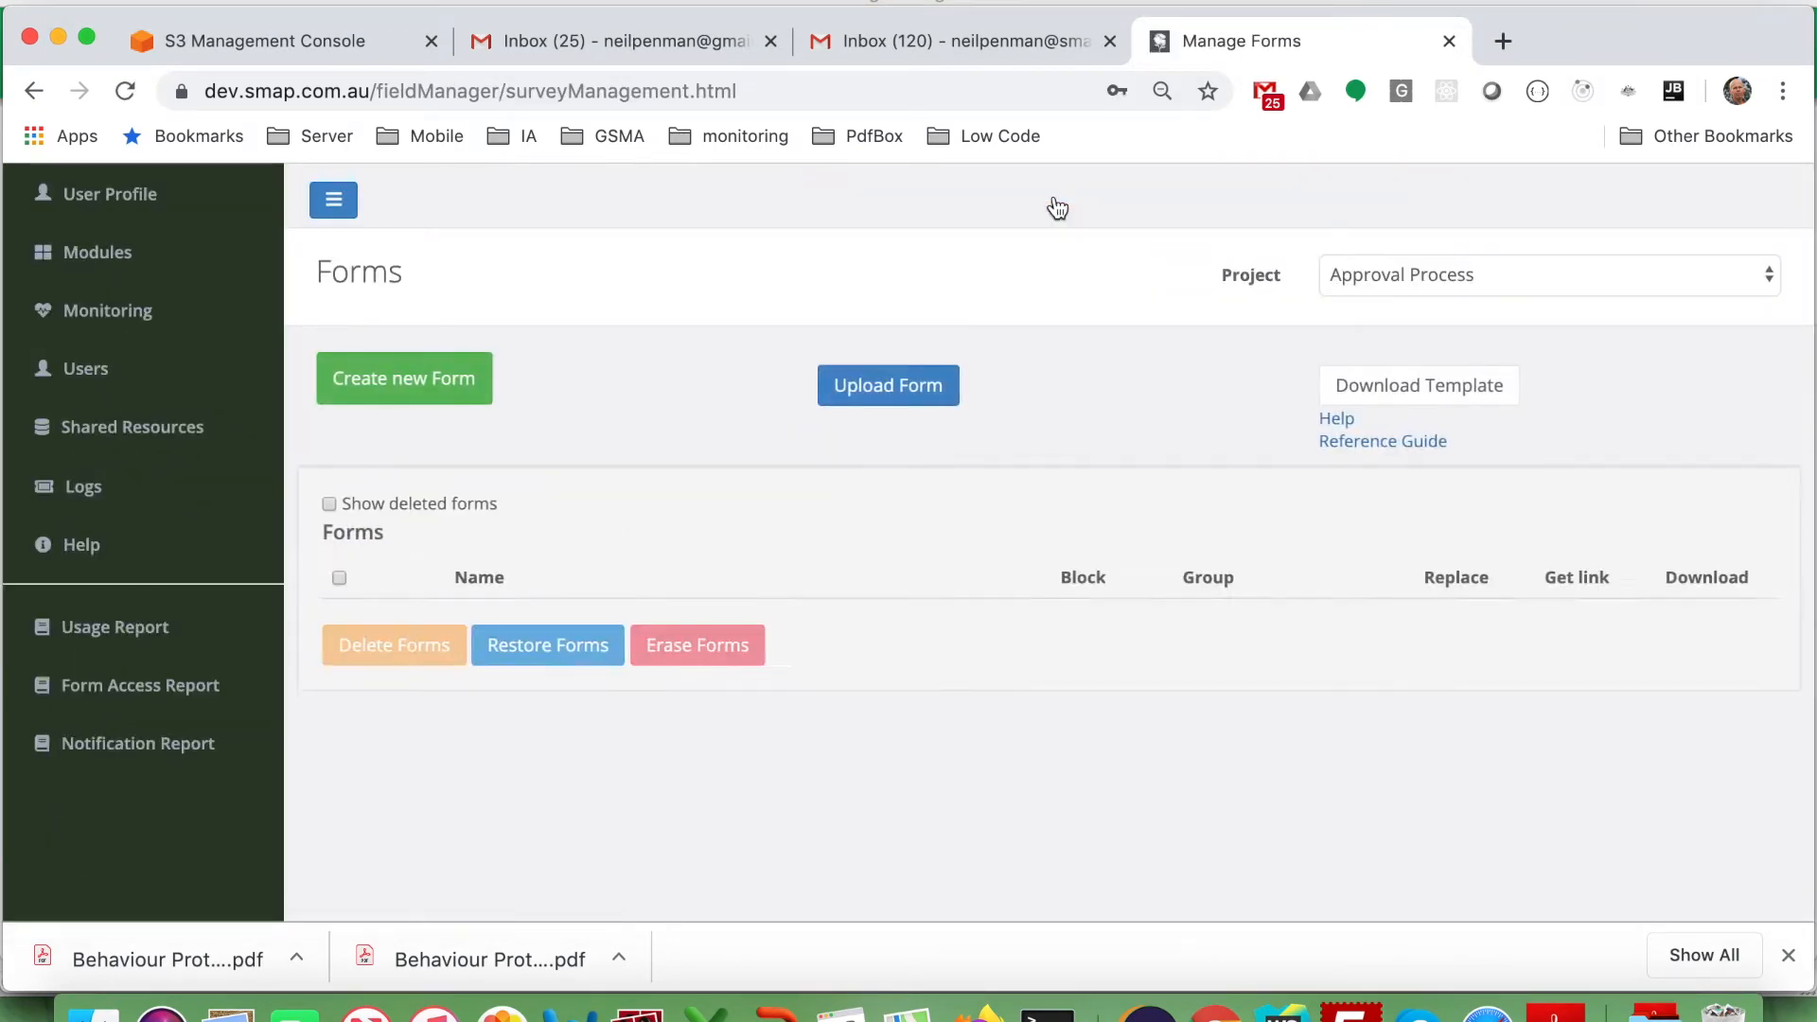
click(454, 375)
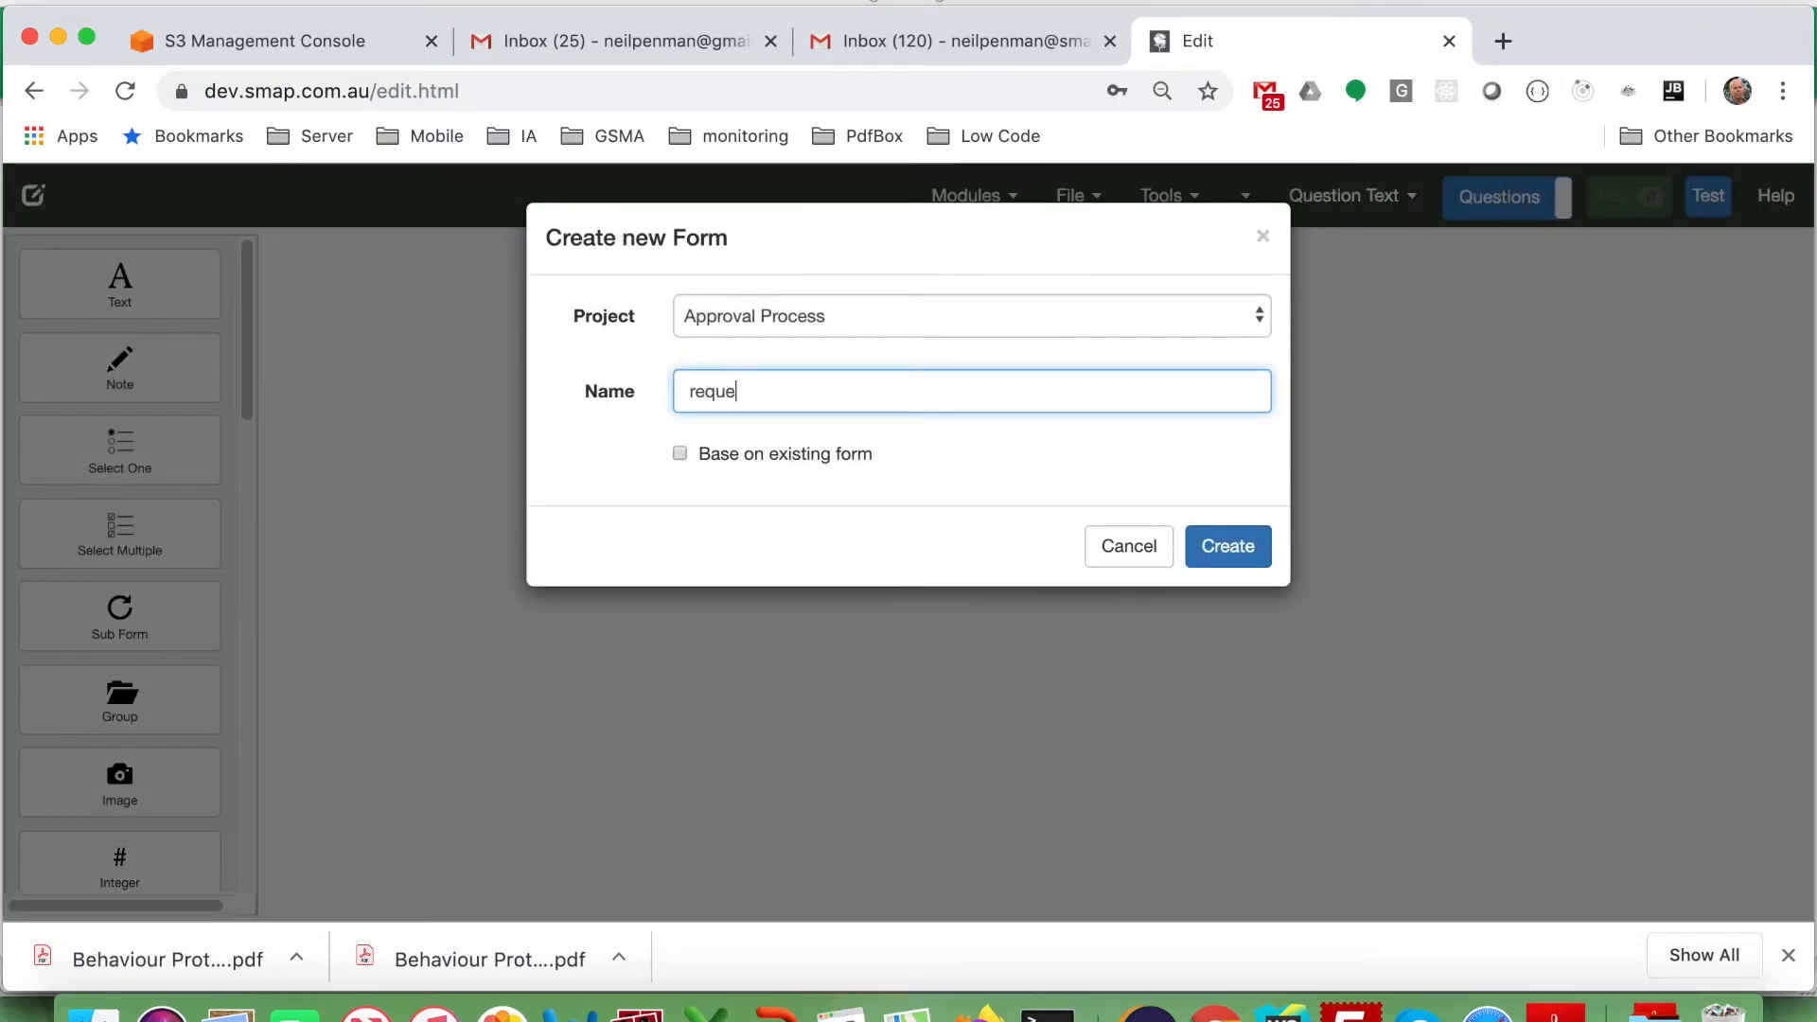
text(Re)
click(1217, 559)
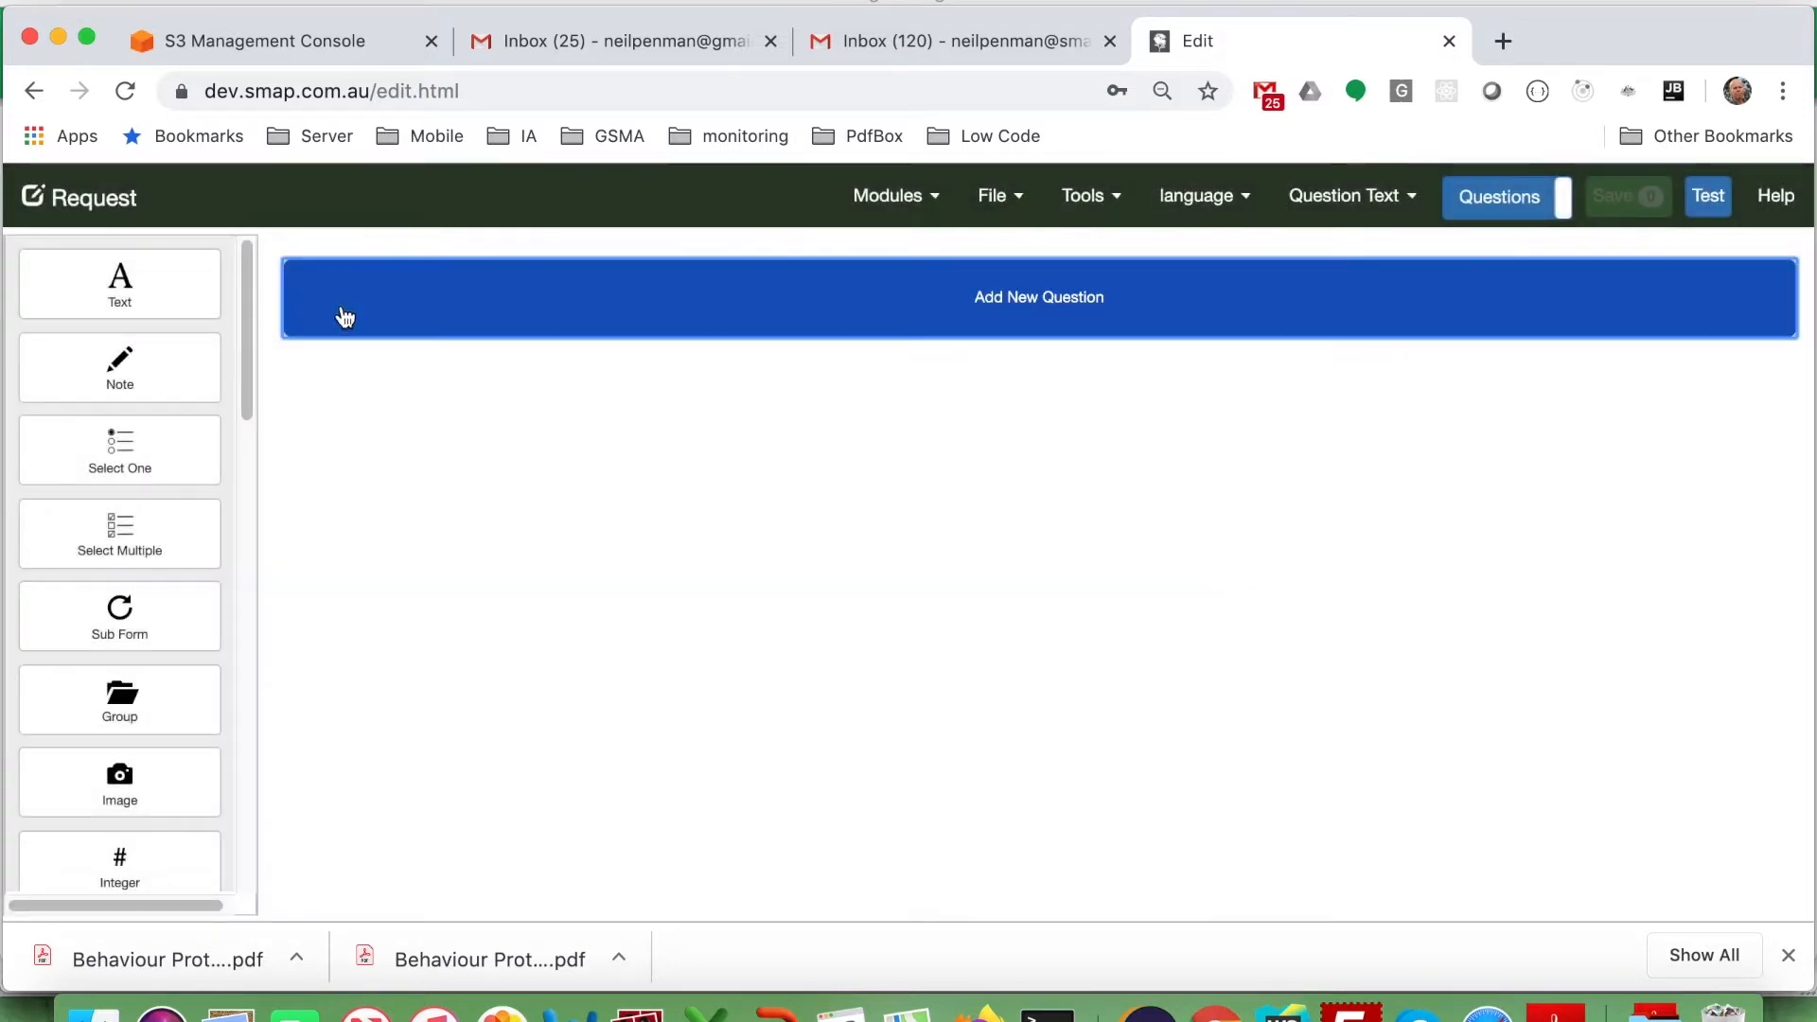
Add a text question named thing asking 'What do you need?'.
click(140, 281)
text(What do you need?)
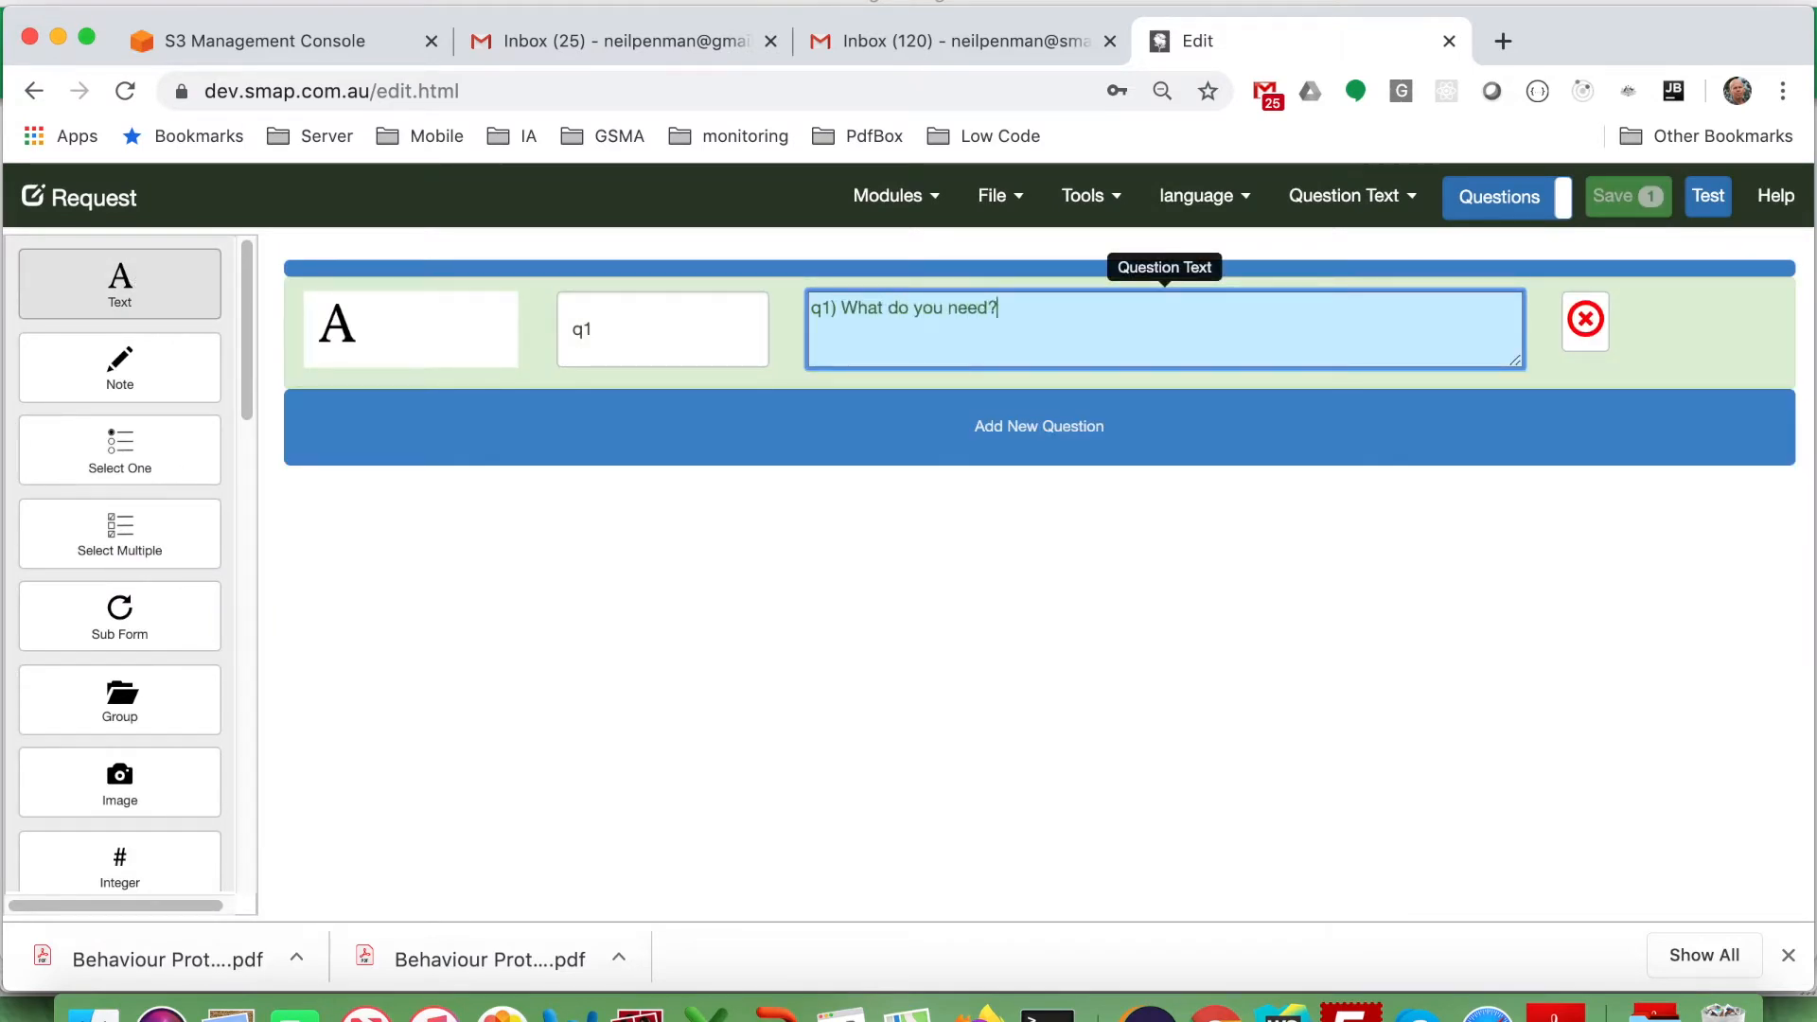
key(shift+Tab)
text(hin)
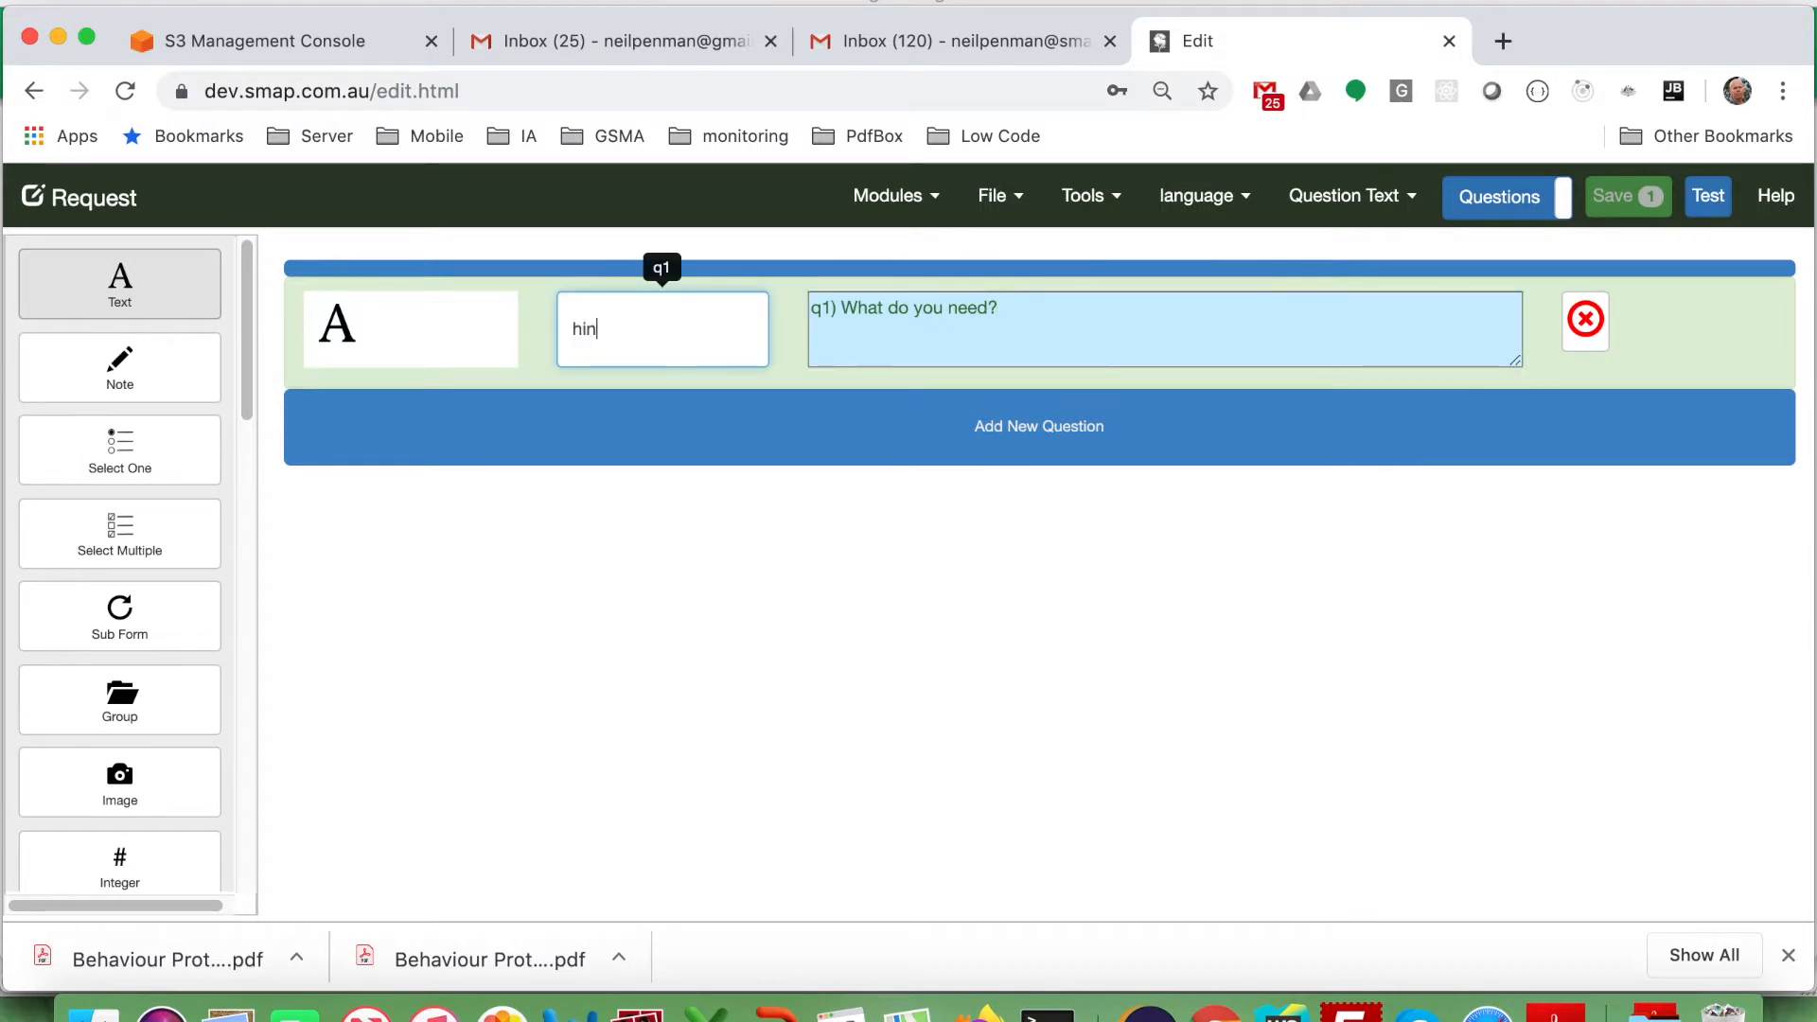
text(thi)
key(Tab)
key(Tab)
key(Tab)
key(Tab)
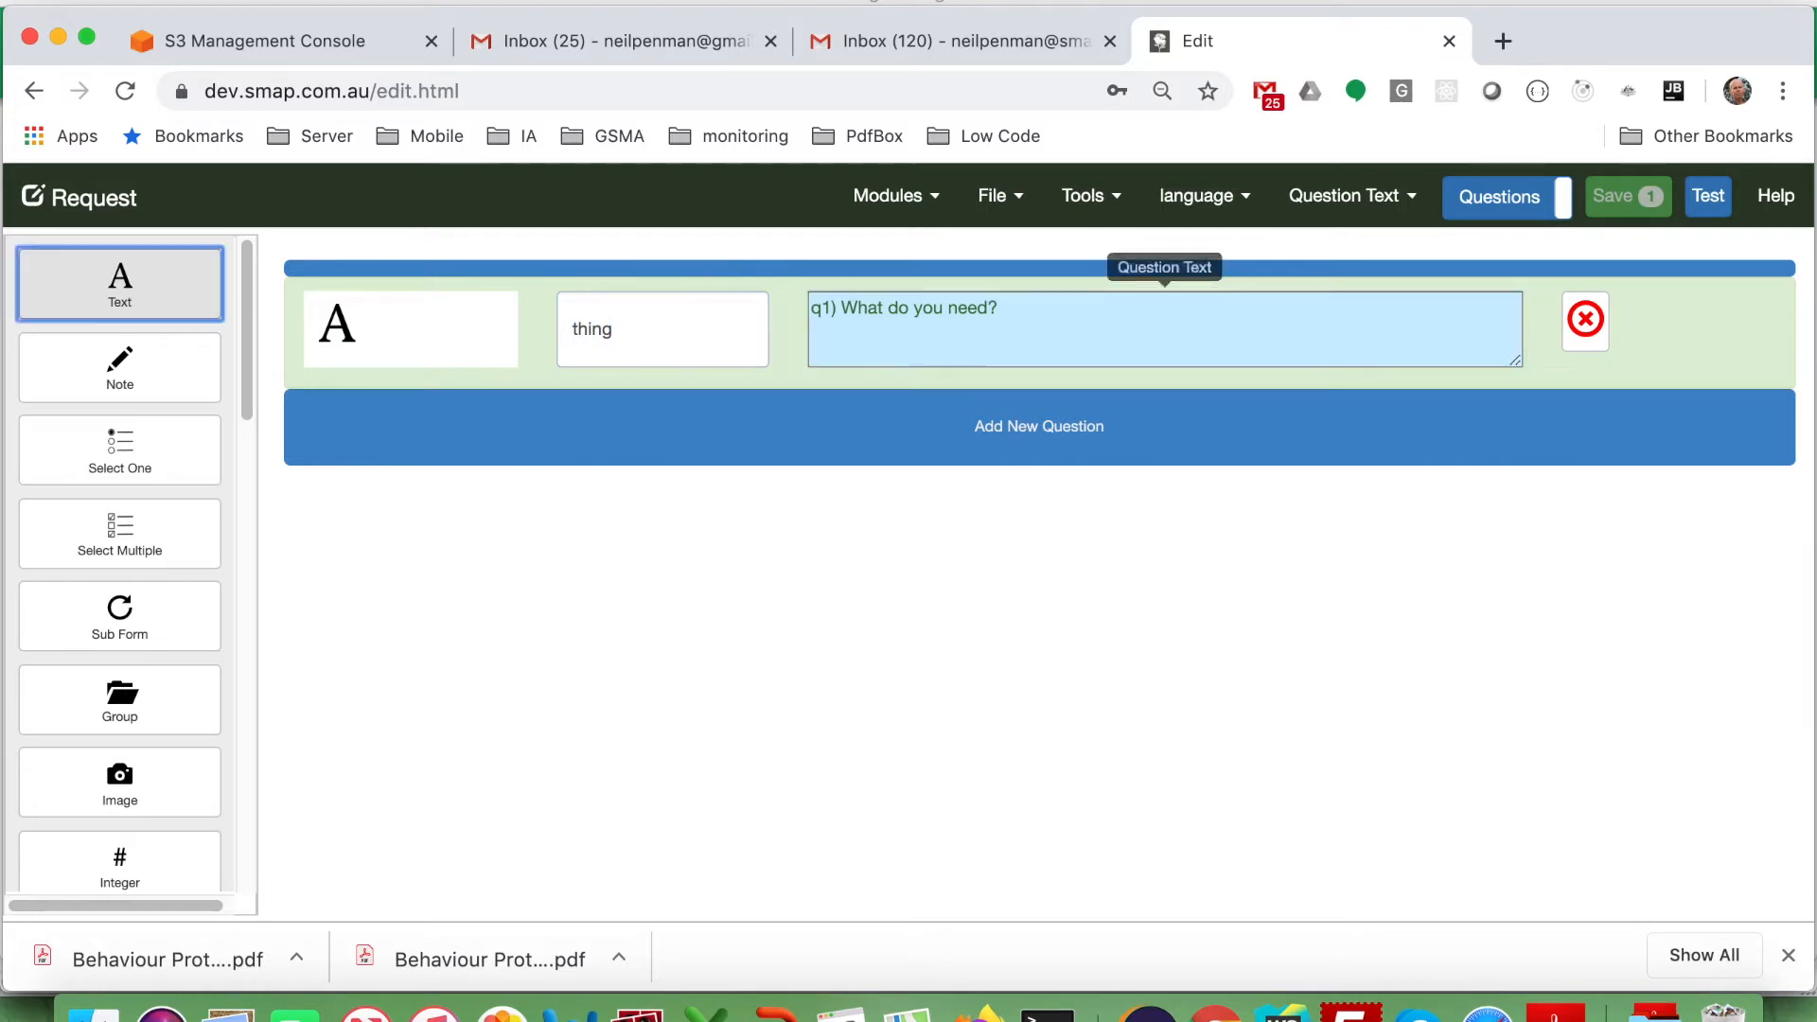
key(Tab)
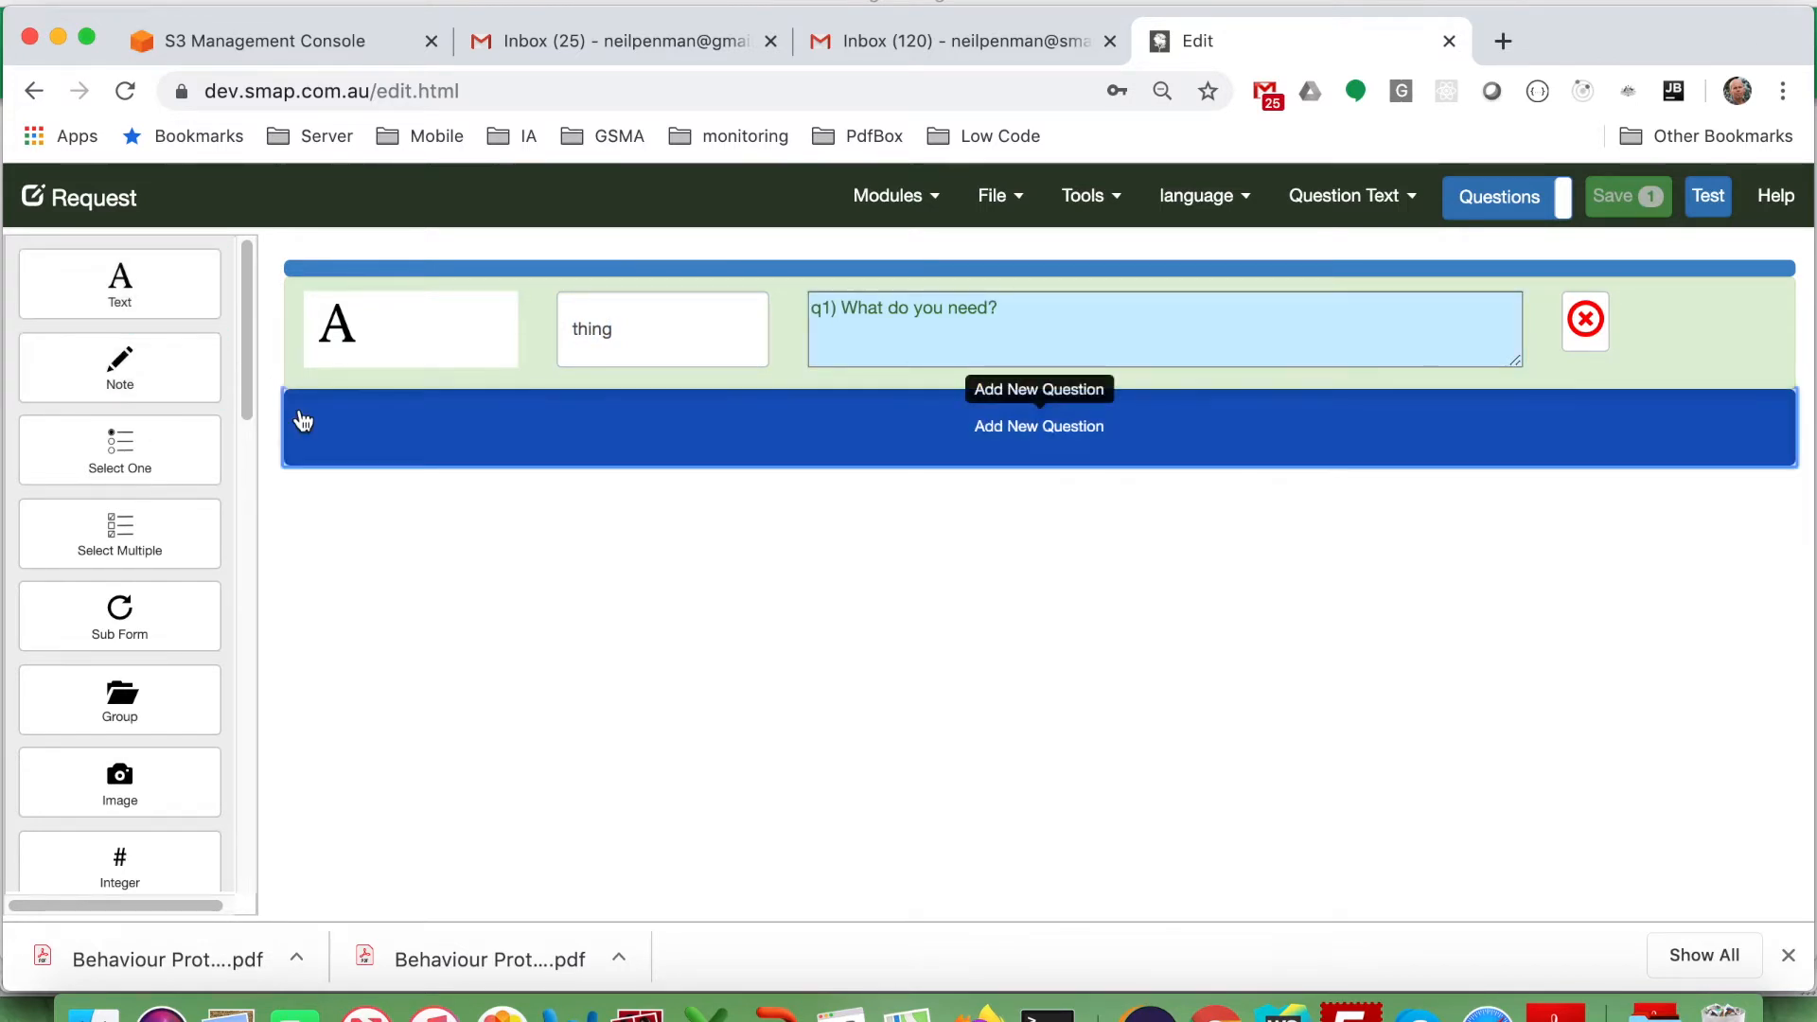
Add a decimal question named quote asking 'How much does it cost'.
click(299, 418)
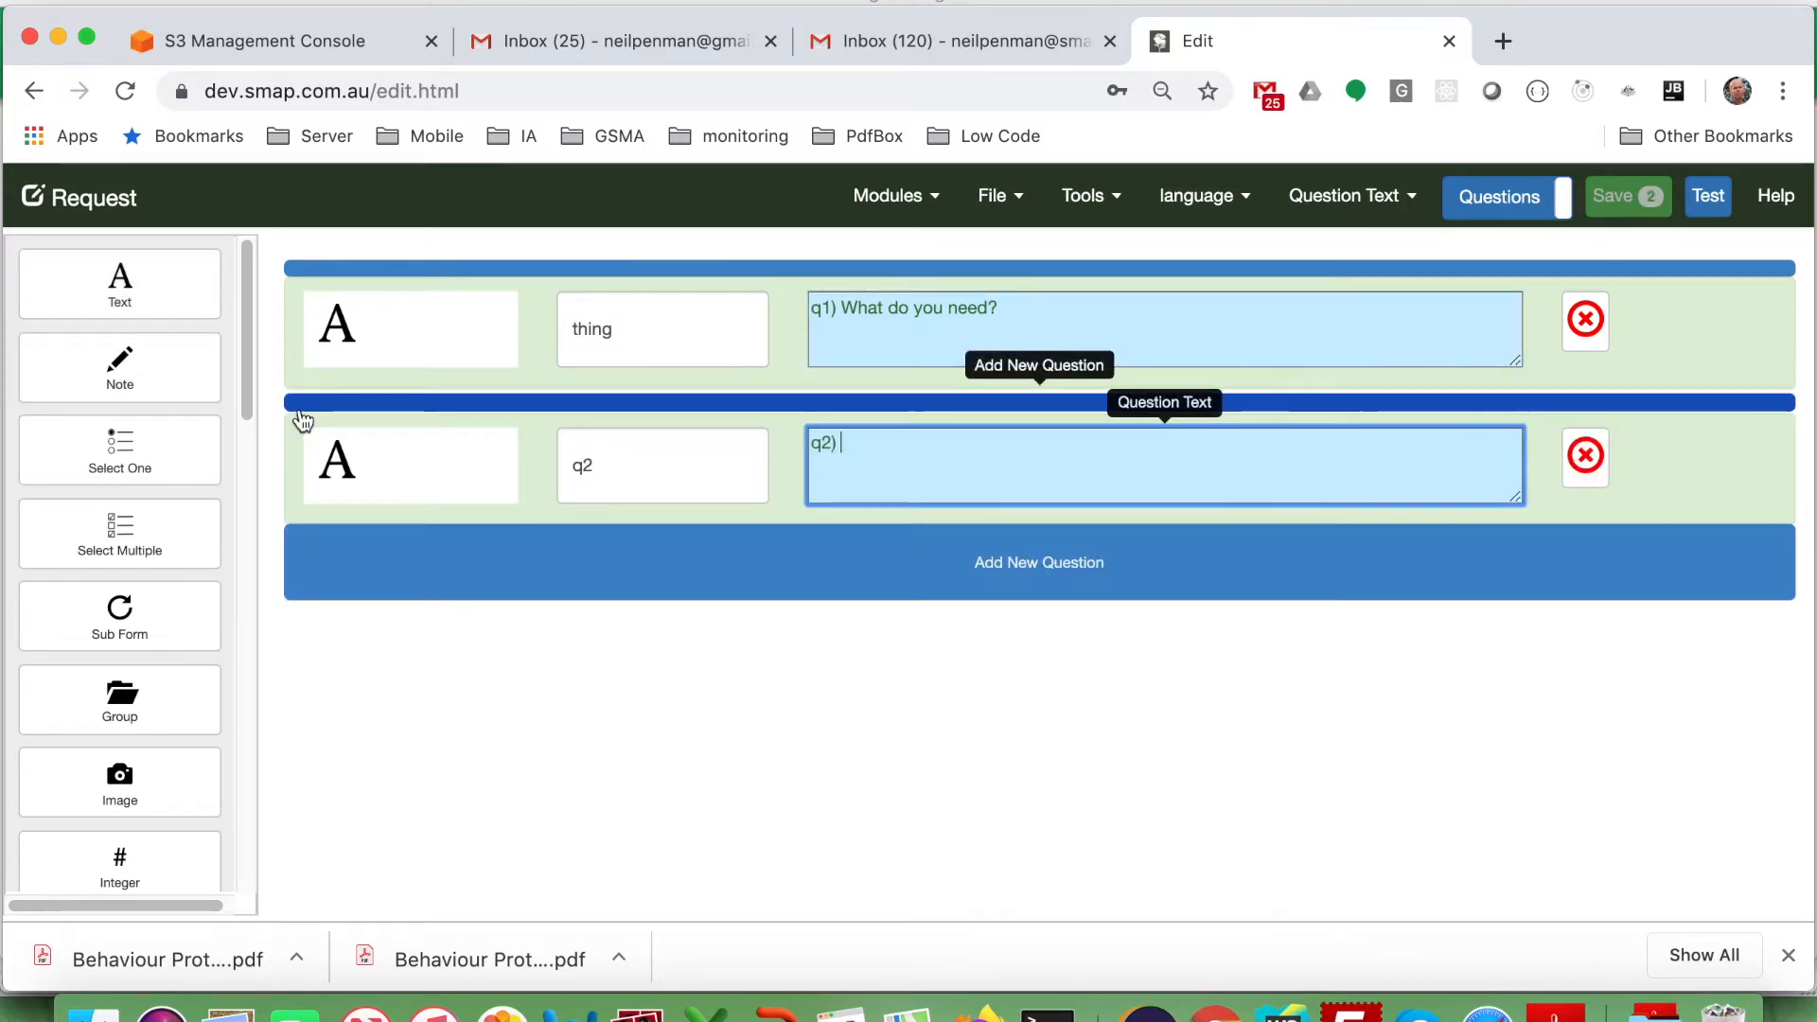
click(474, 484)
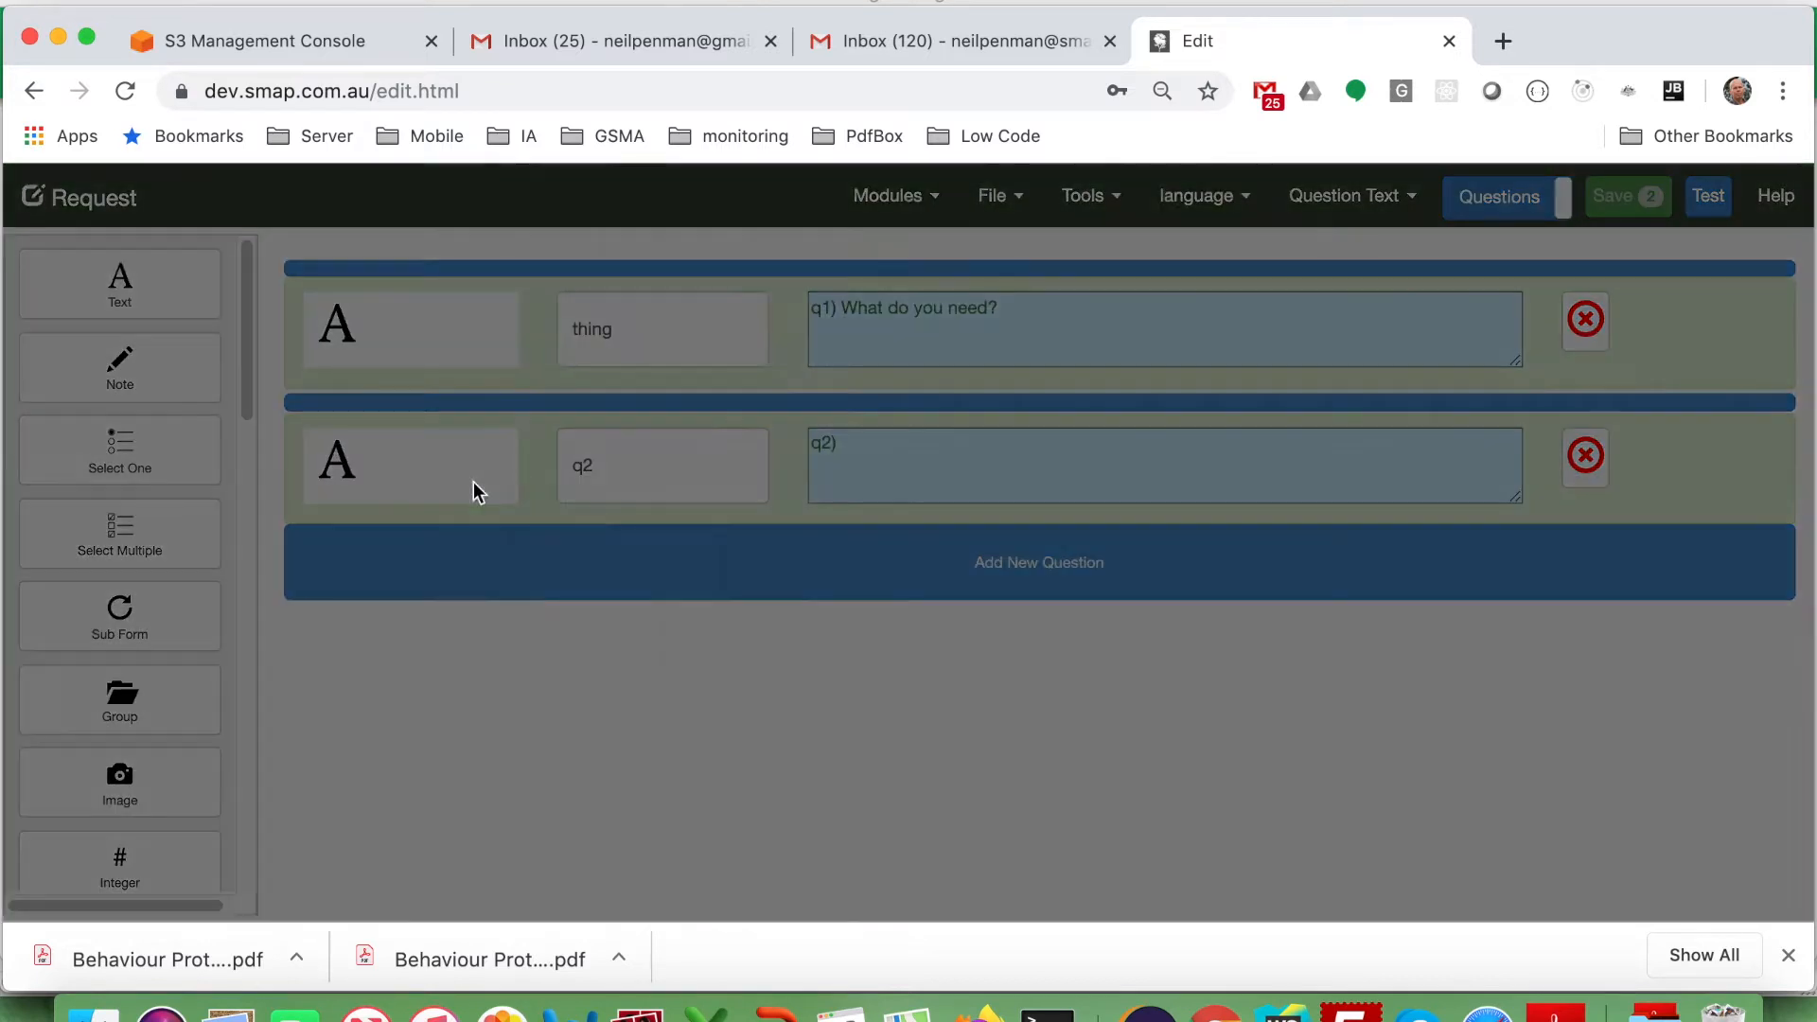
scroll(734, 662, down, 2)
scroll(738, 682, down, 2)
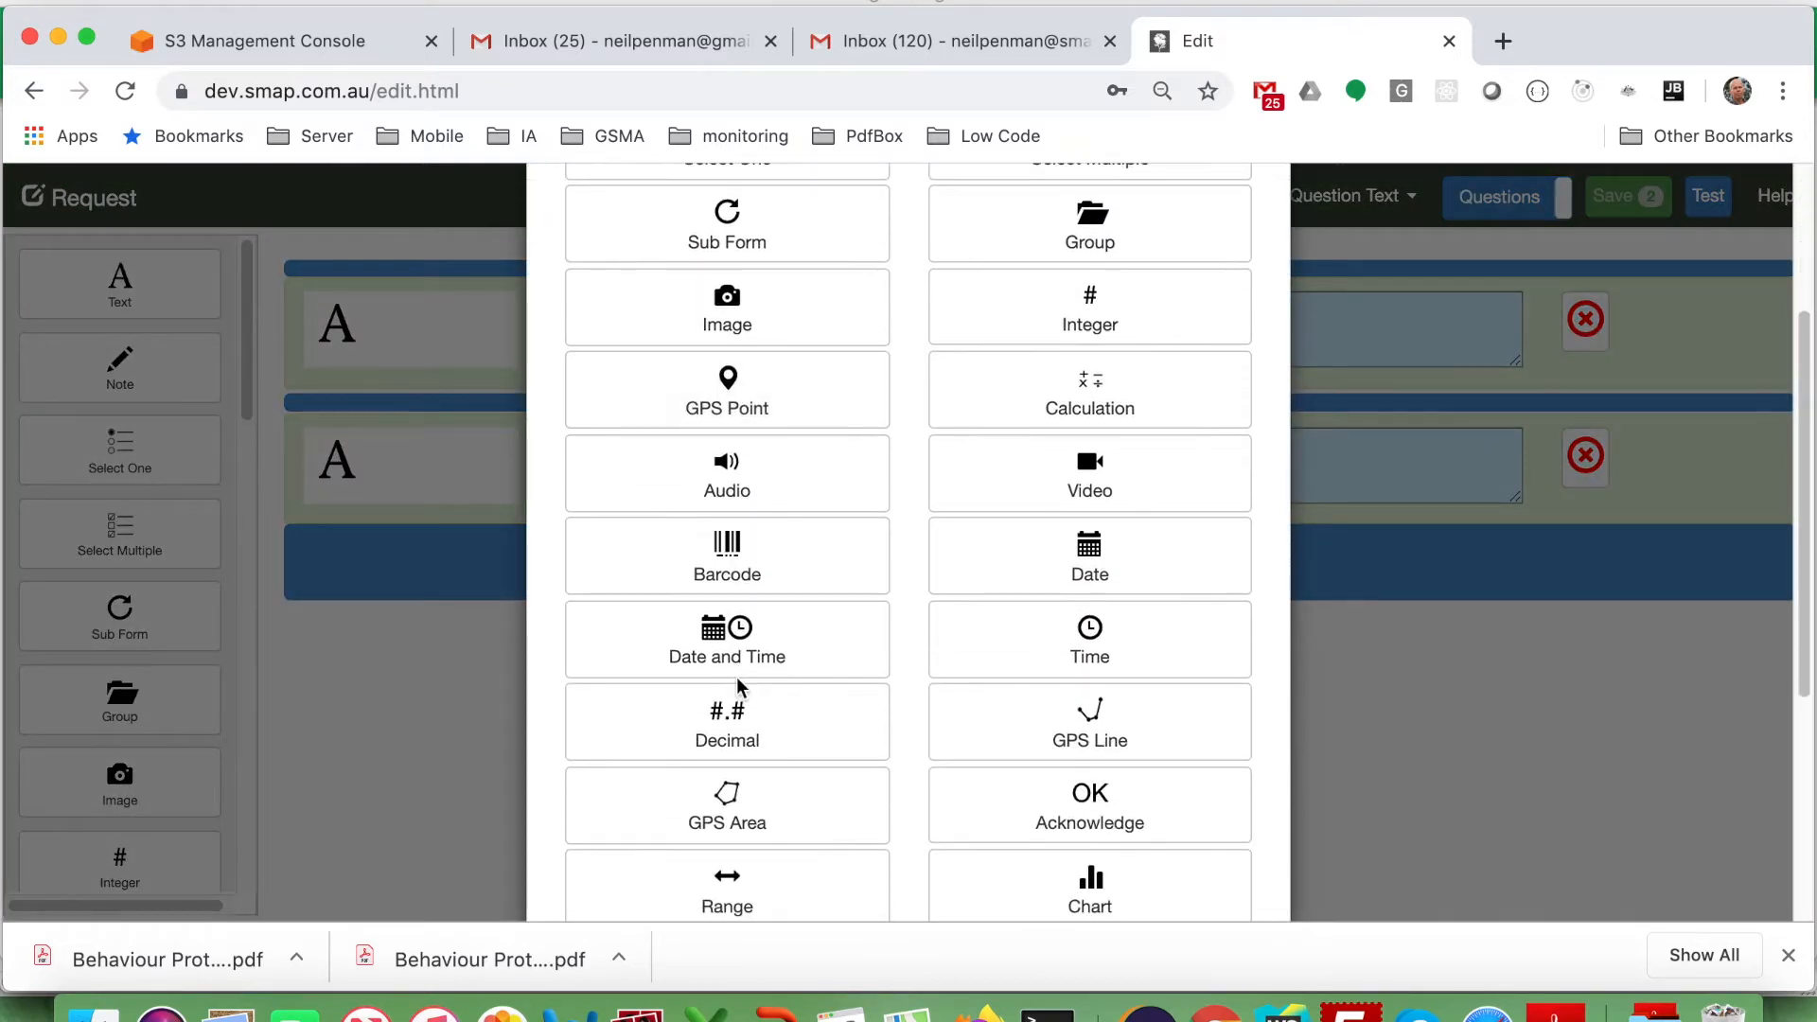
click(736, 674)
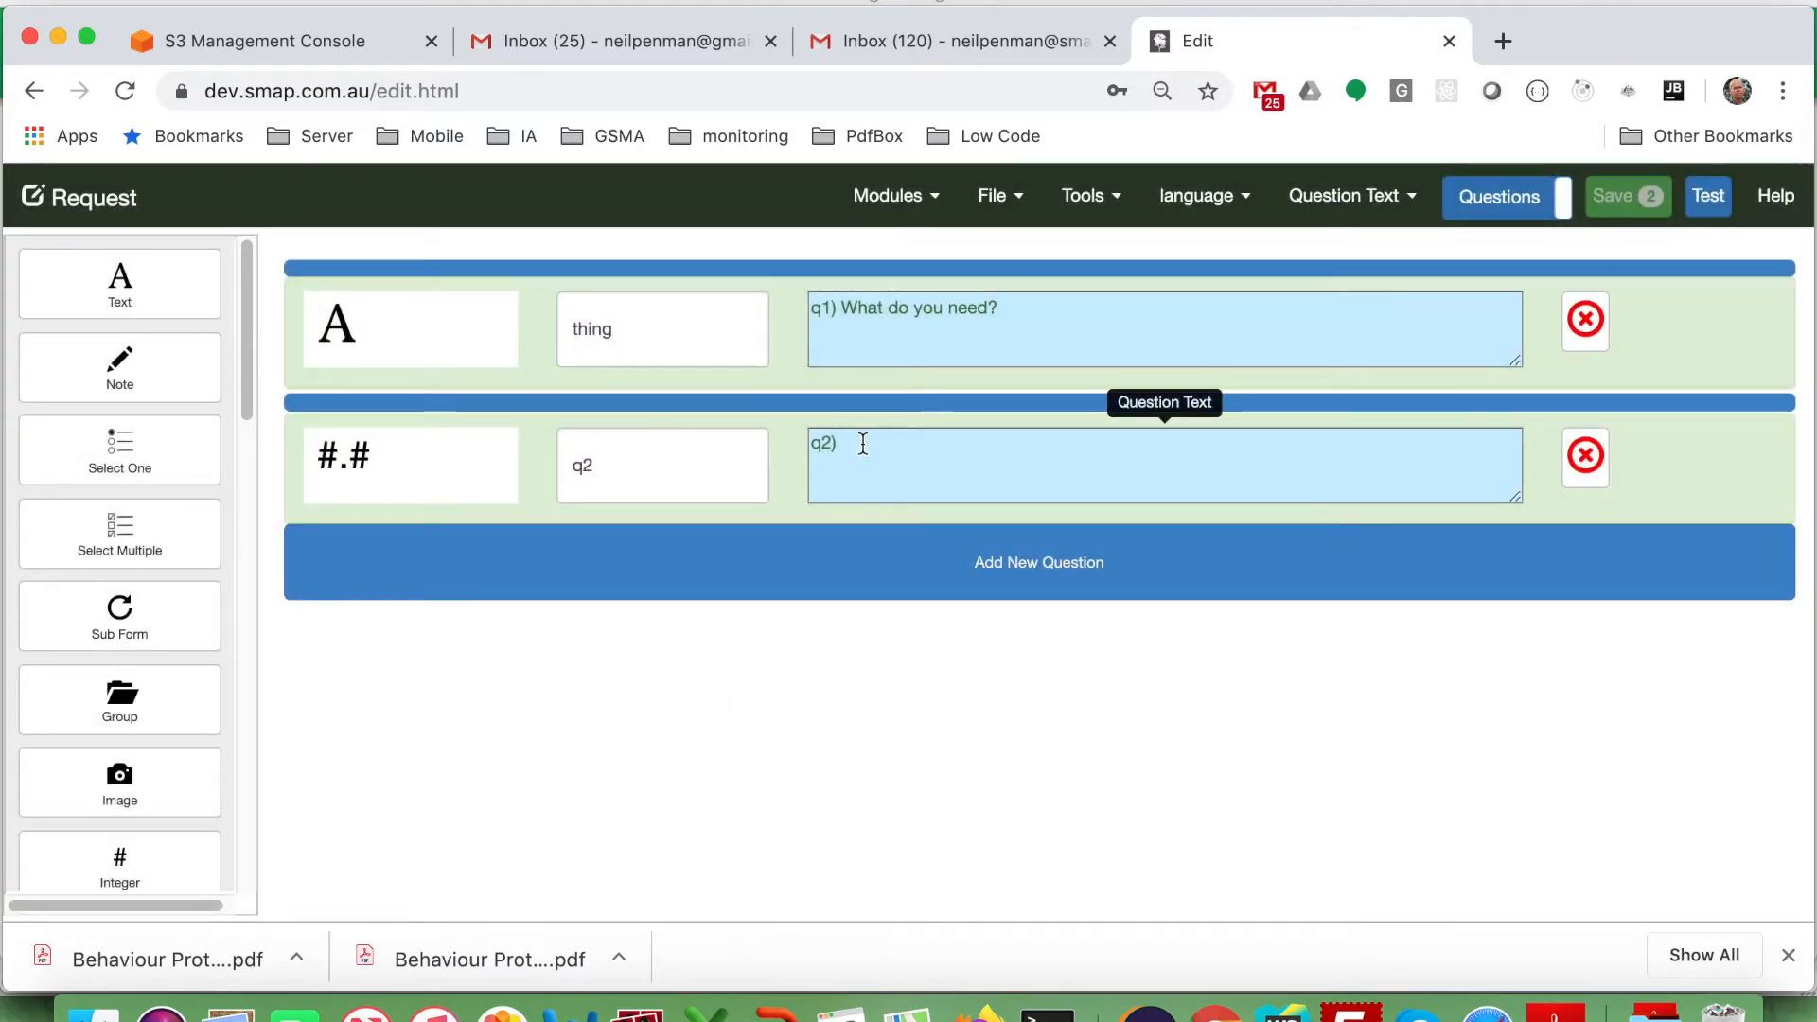
click(687, 469)
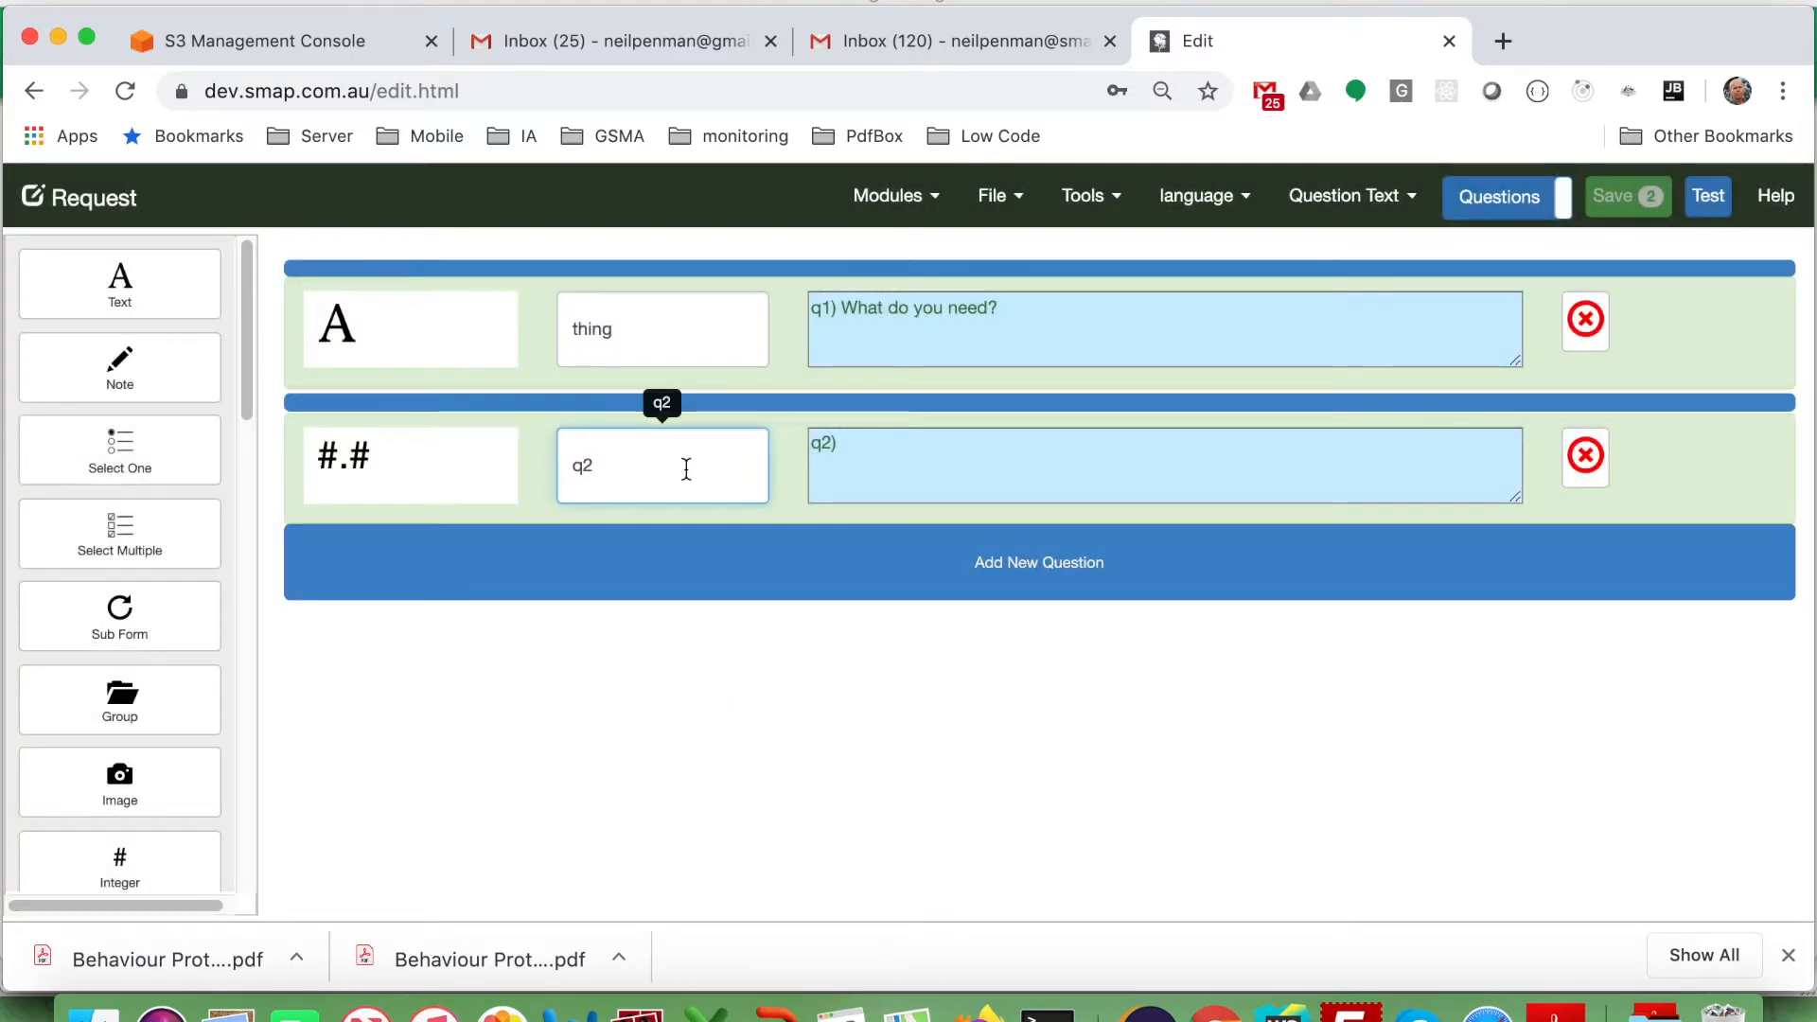
key(BackSpace)
text(quote)
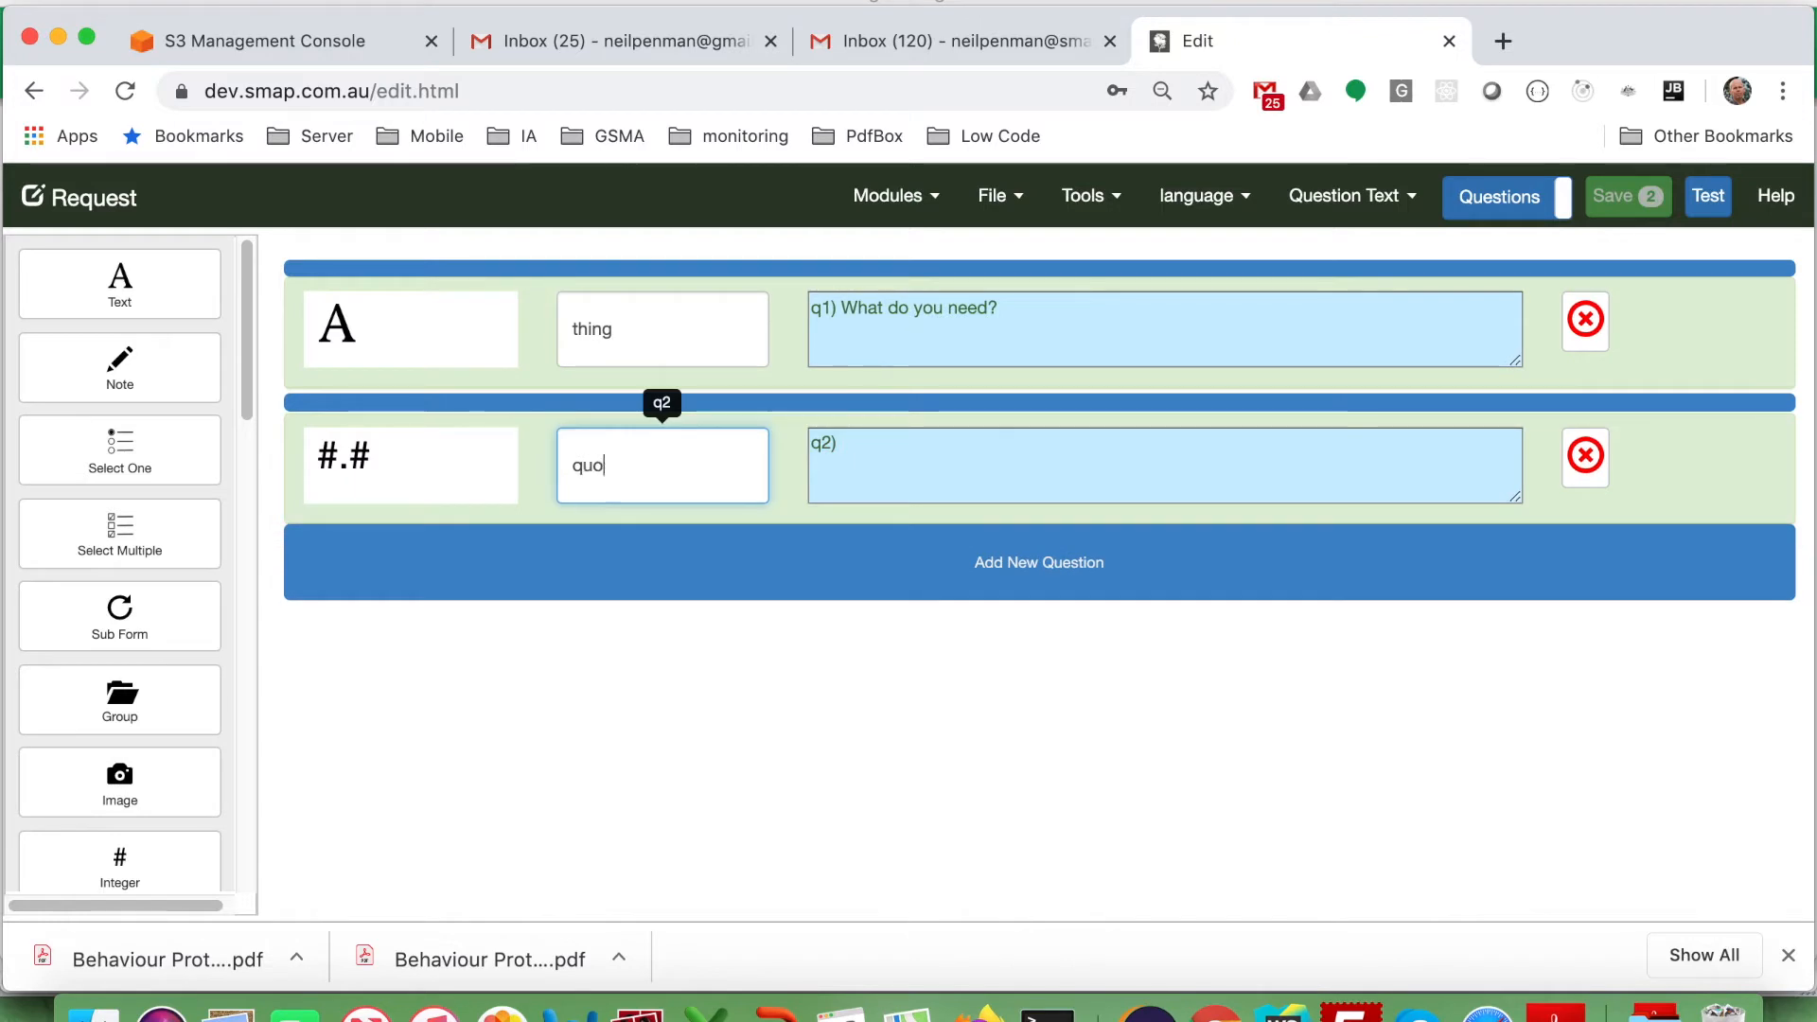
key(Return)
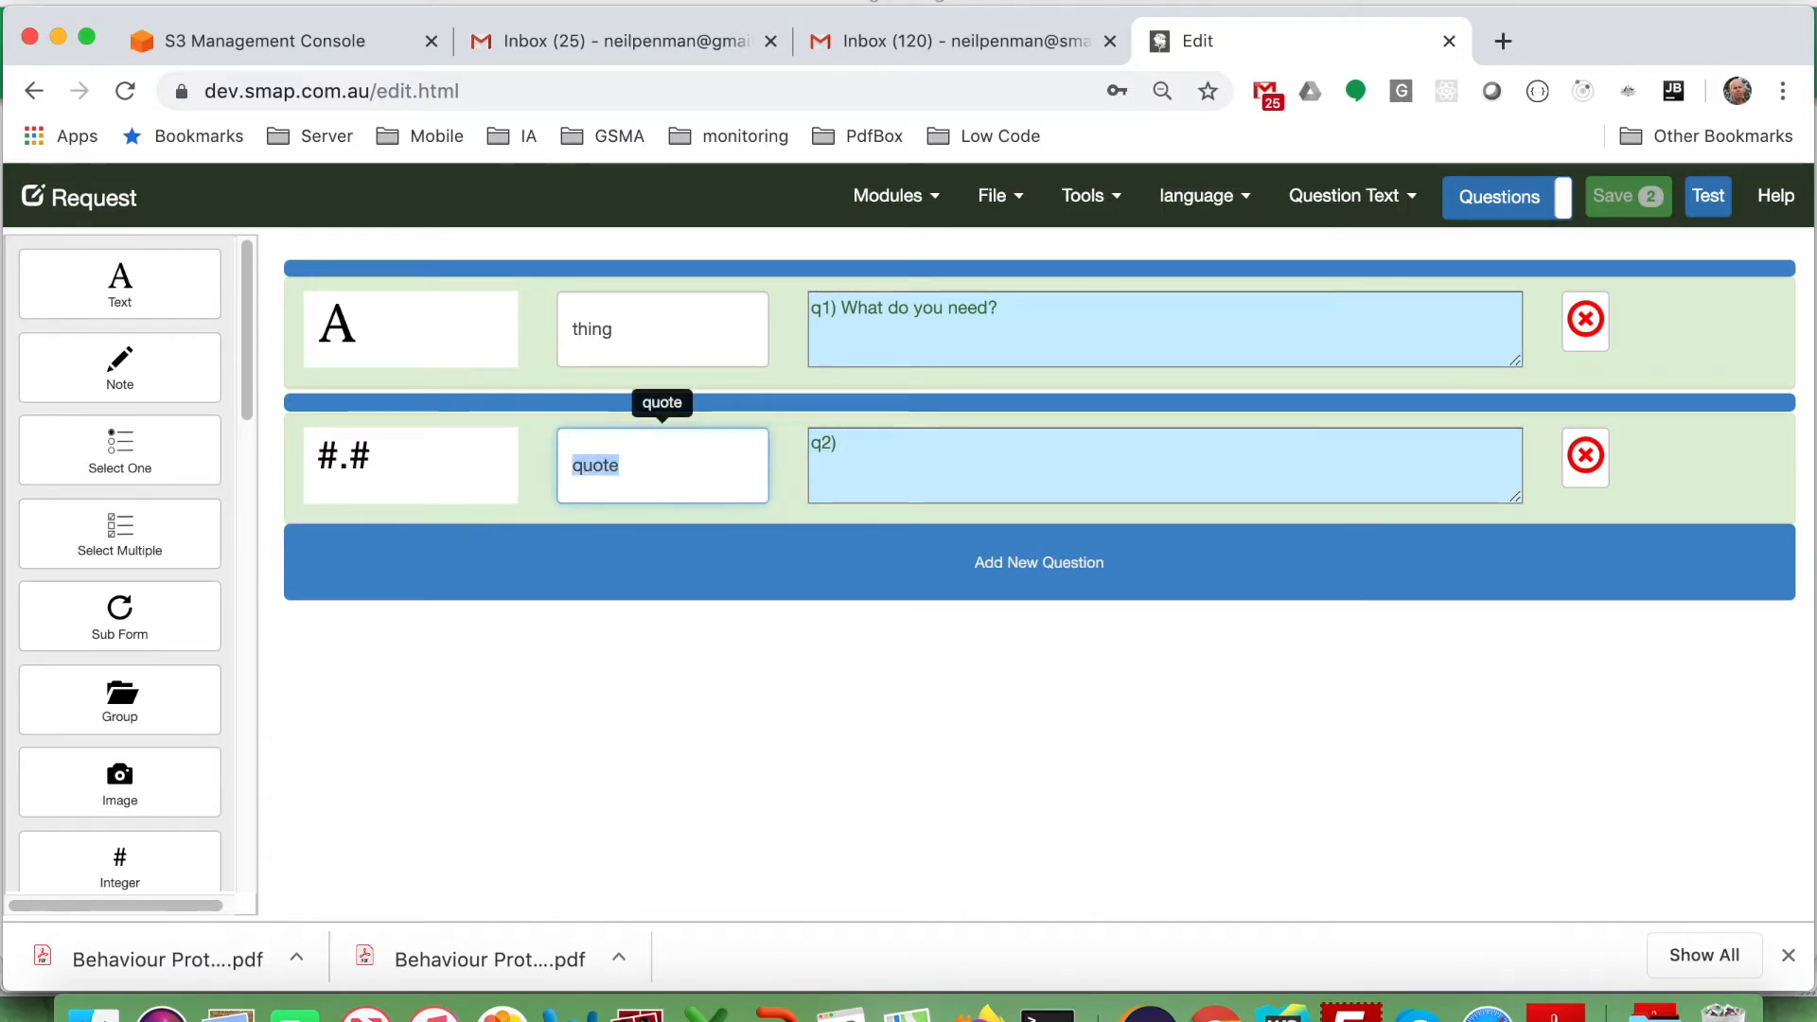
key(Tab)
text(q2) How much does it cost)
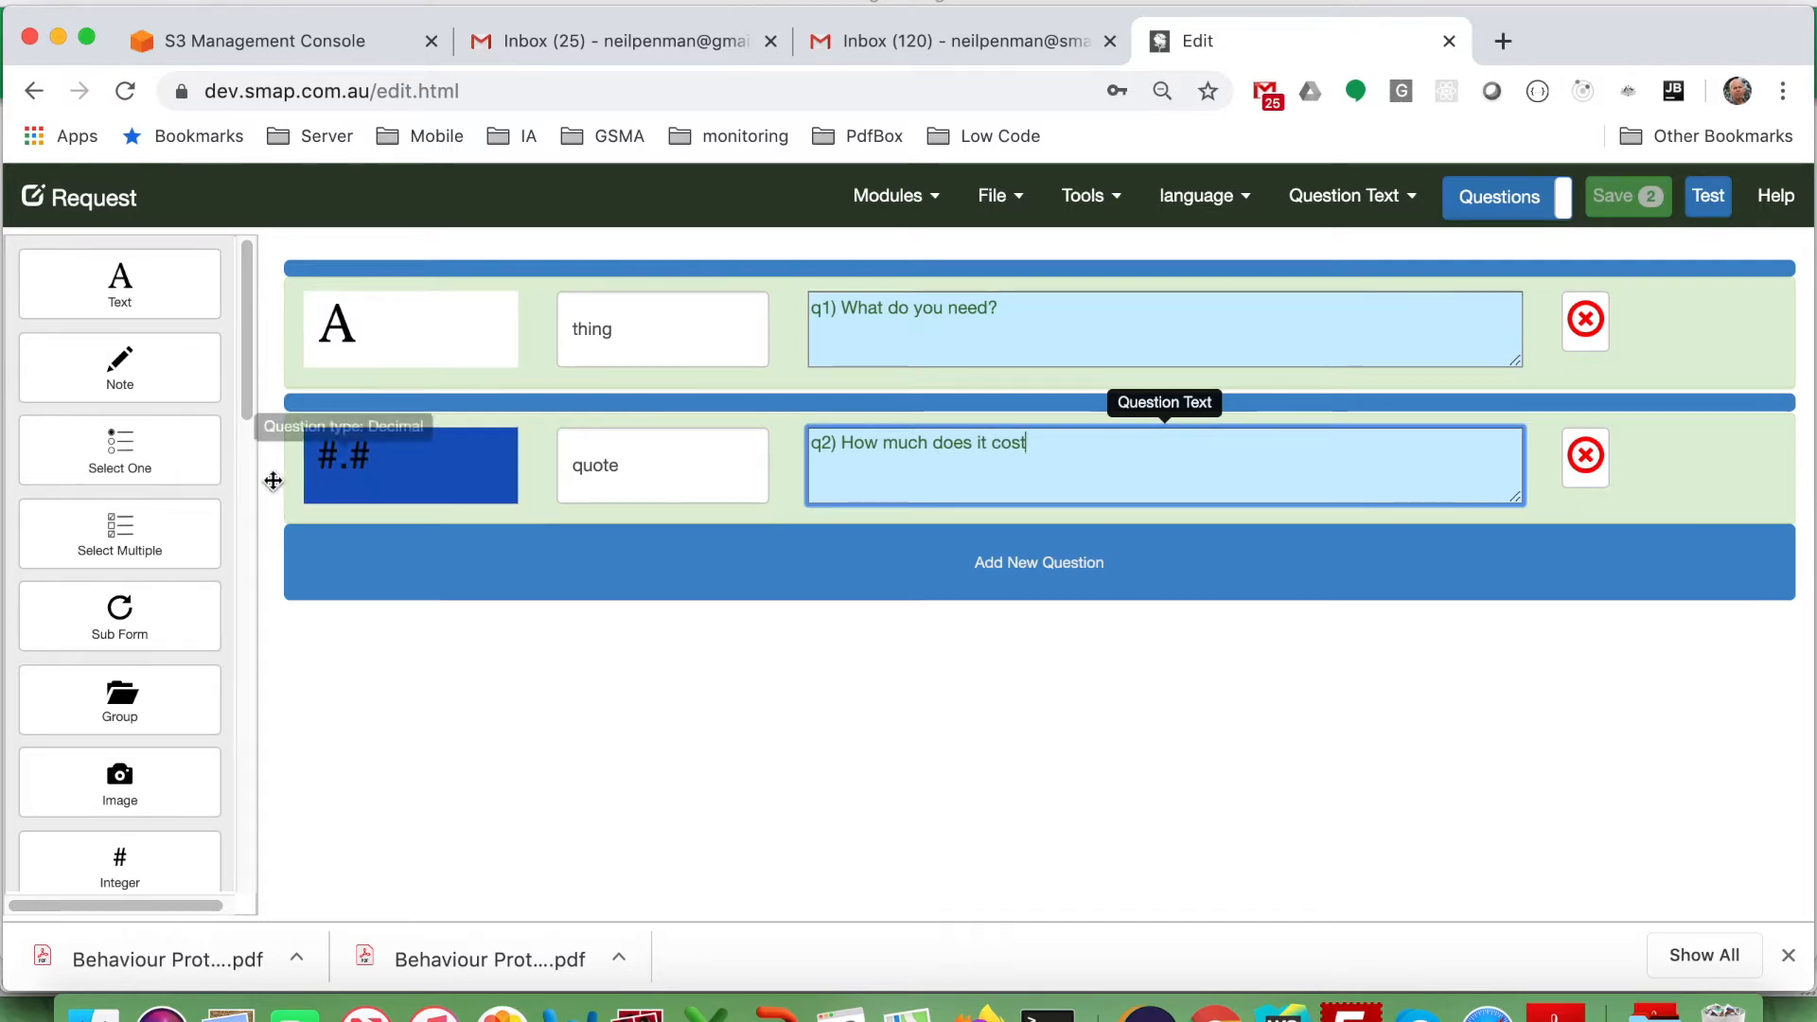
Add a text question named email with the question text Email.
click(121, 278)
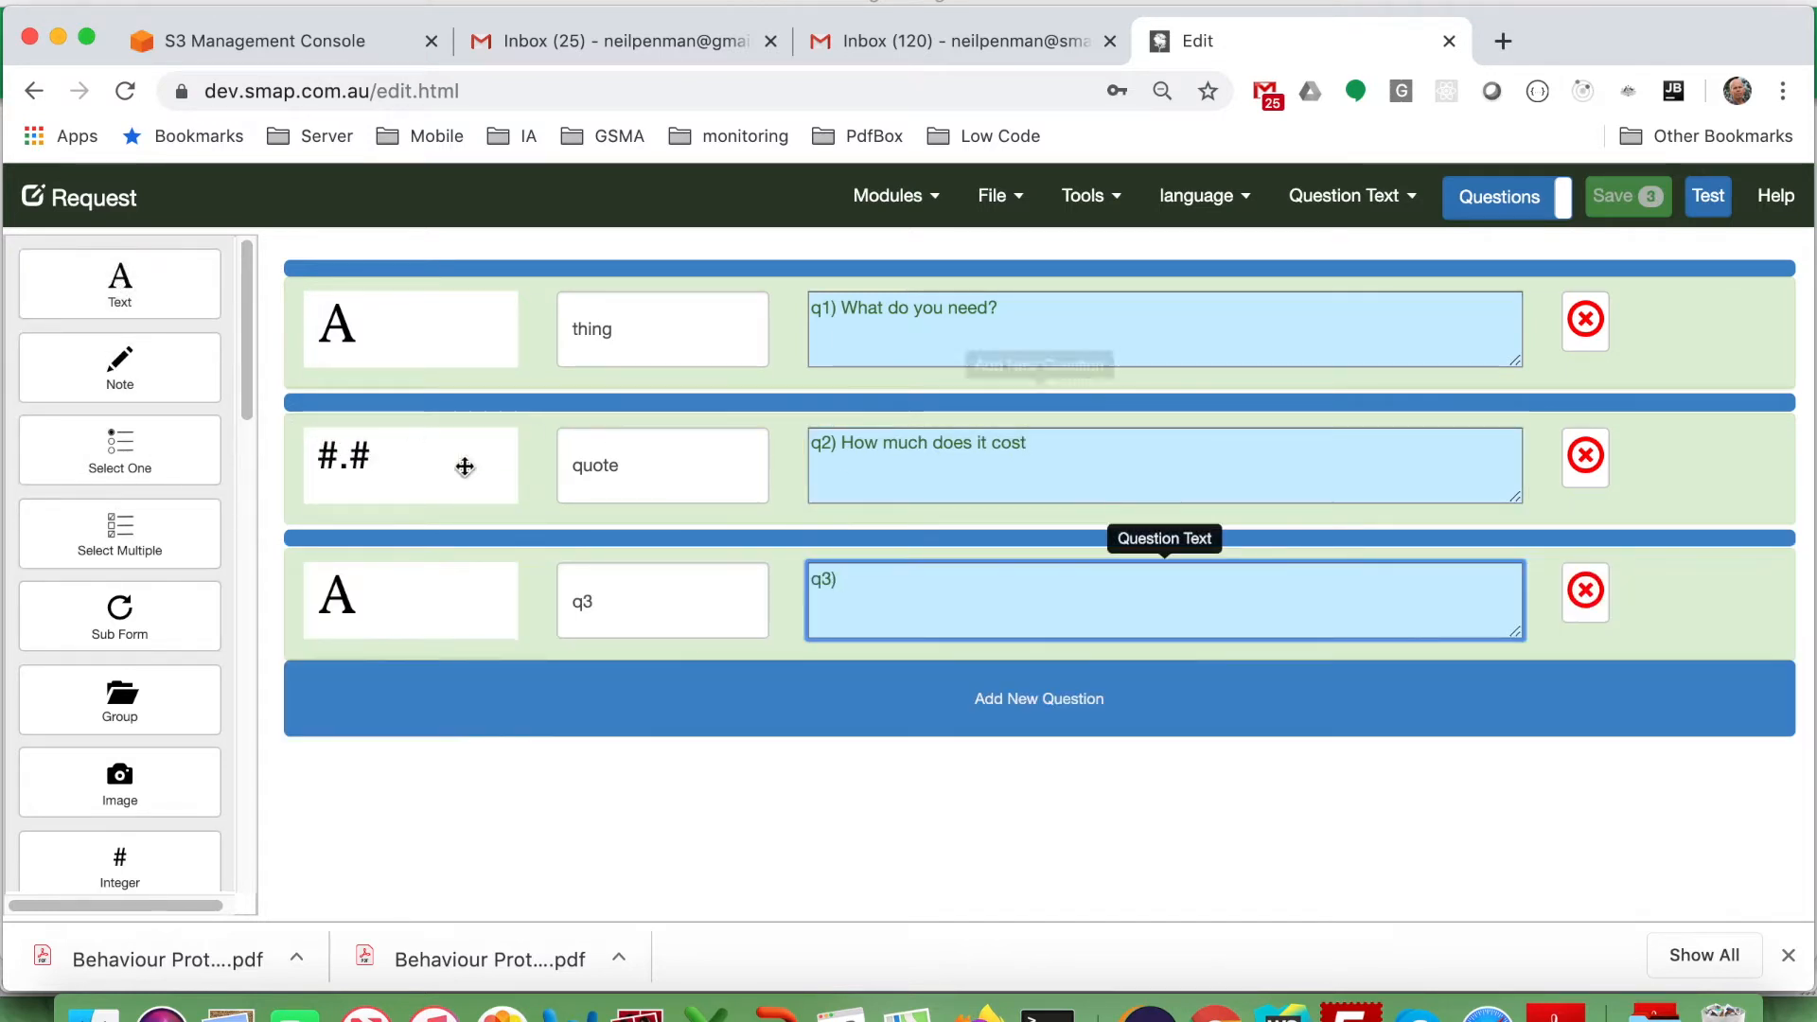
click(606, 609)
key(BackSpace)
key(BackSpace)
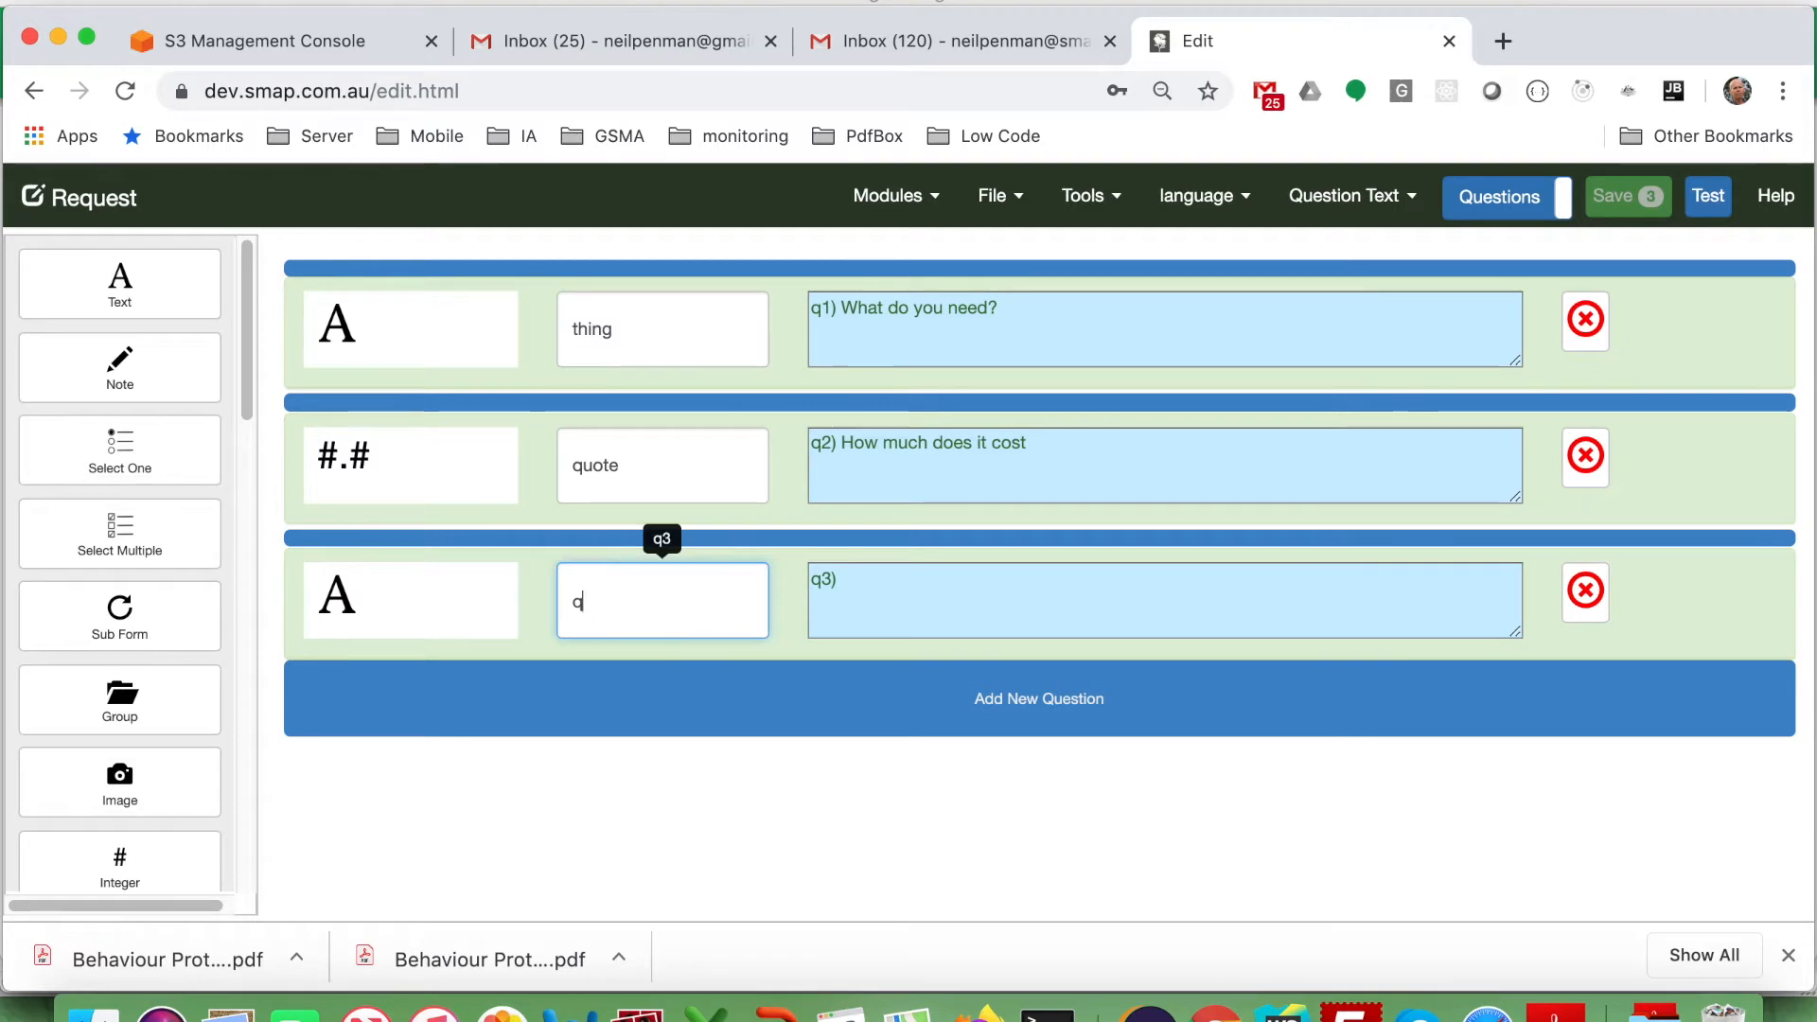
text(email)
click(855, 582)
text(Email)
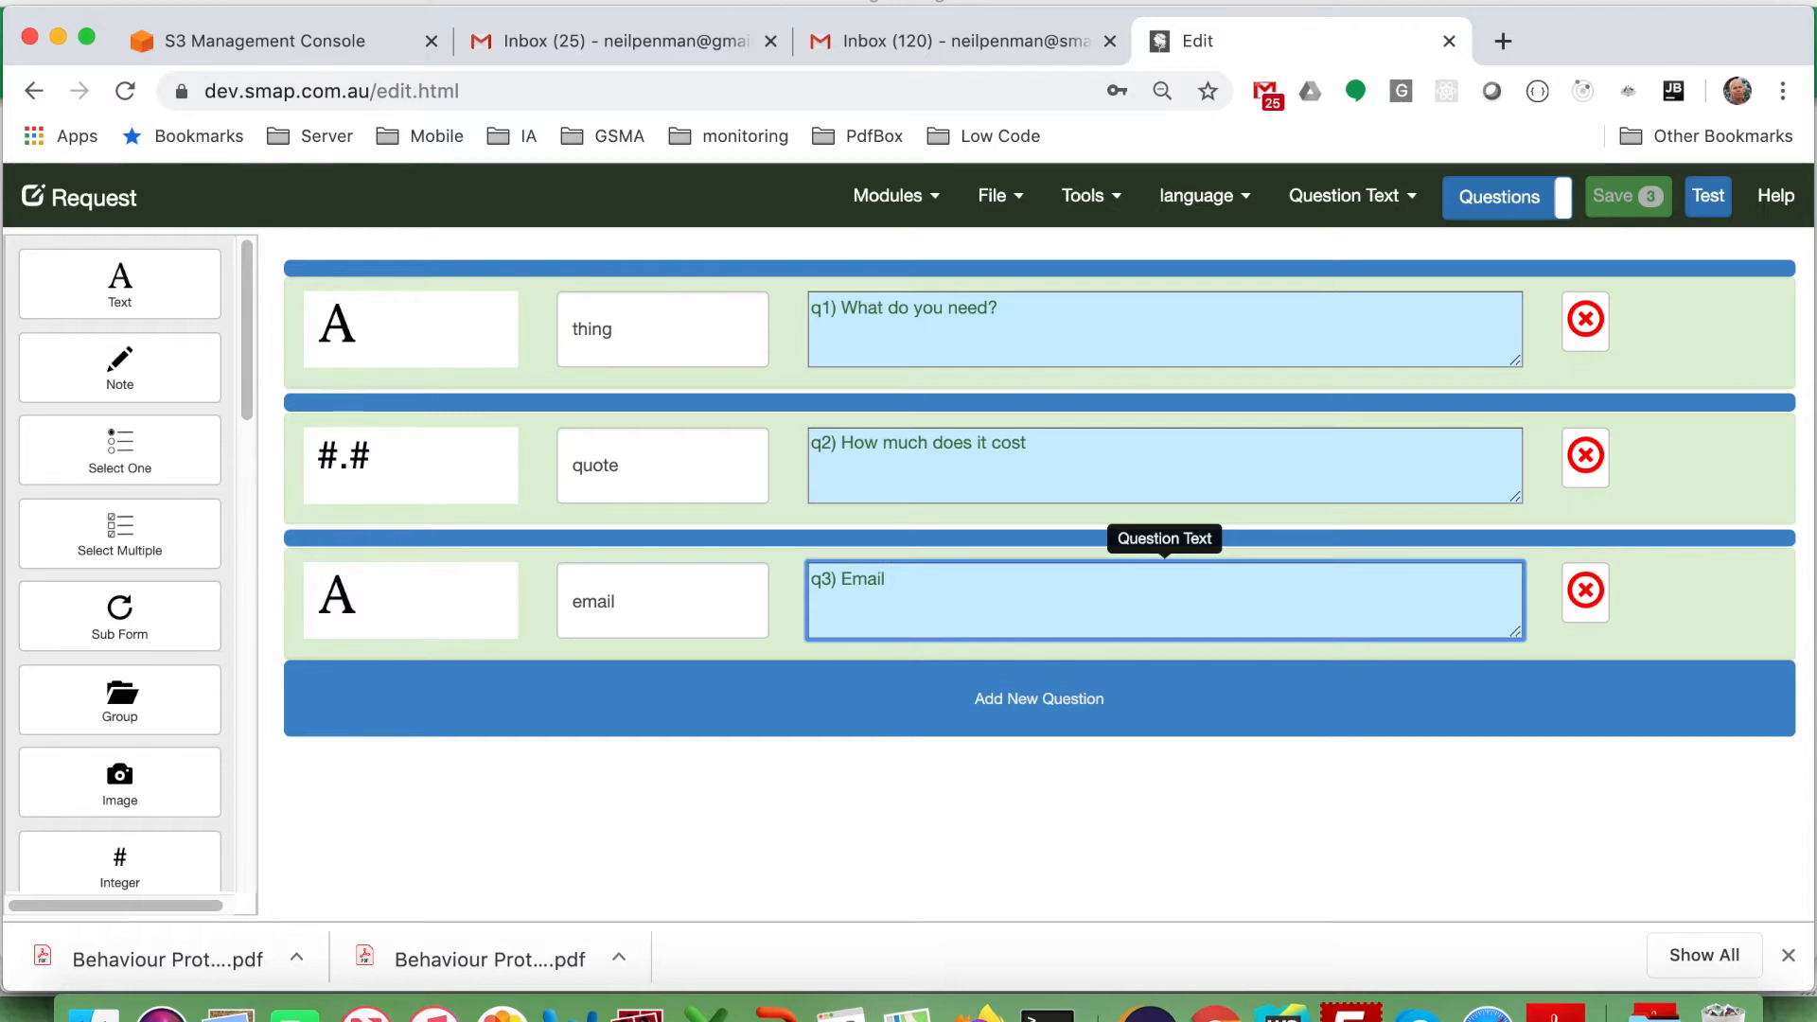
Add a calculation question named approved with the value 'no'.
scroll(179, 728, down, 3)
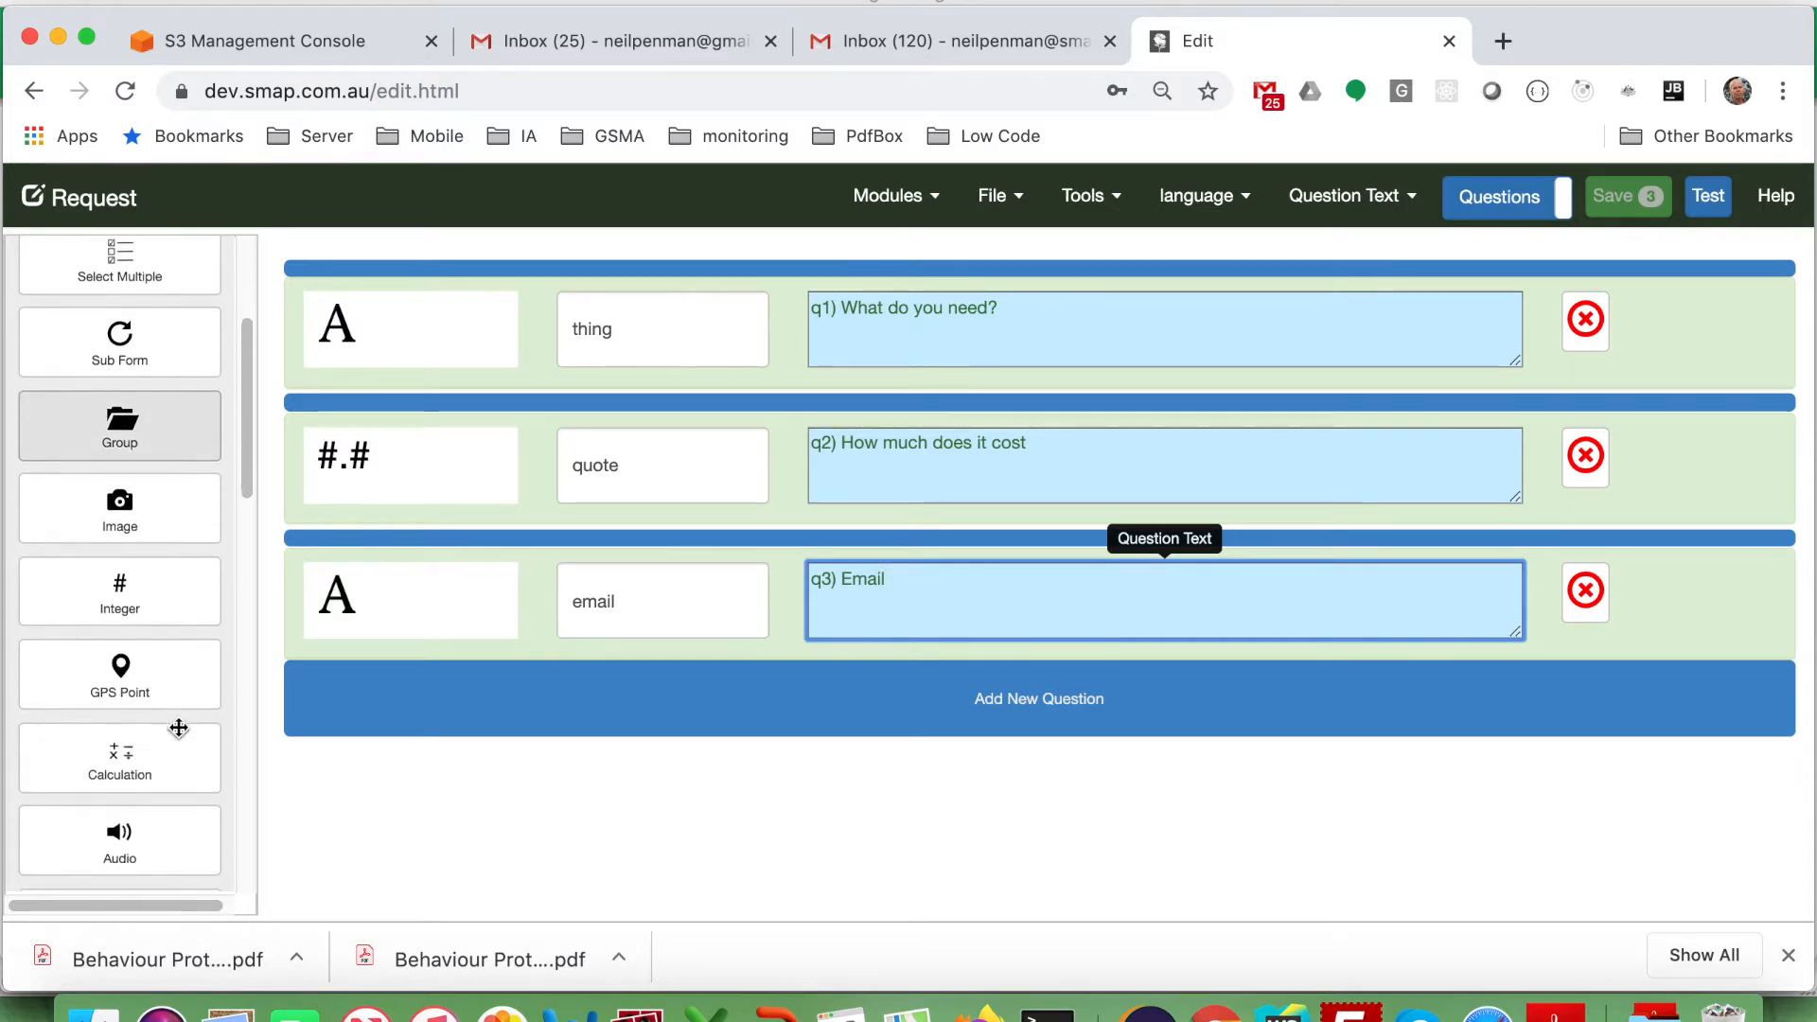
click(121, 747)
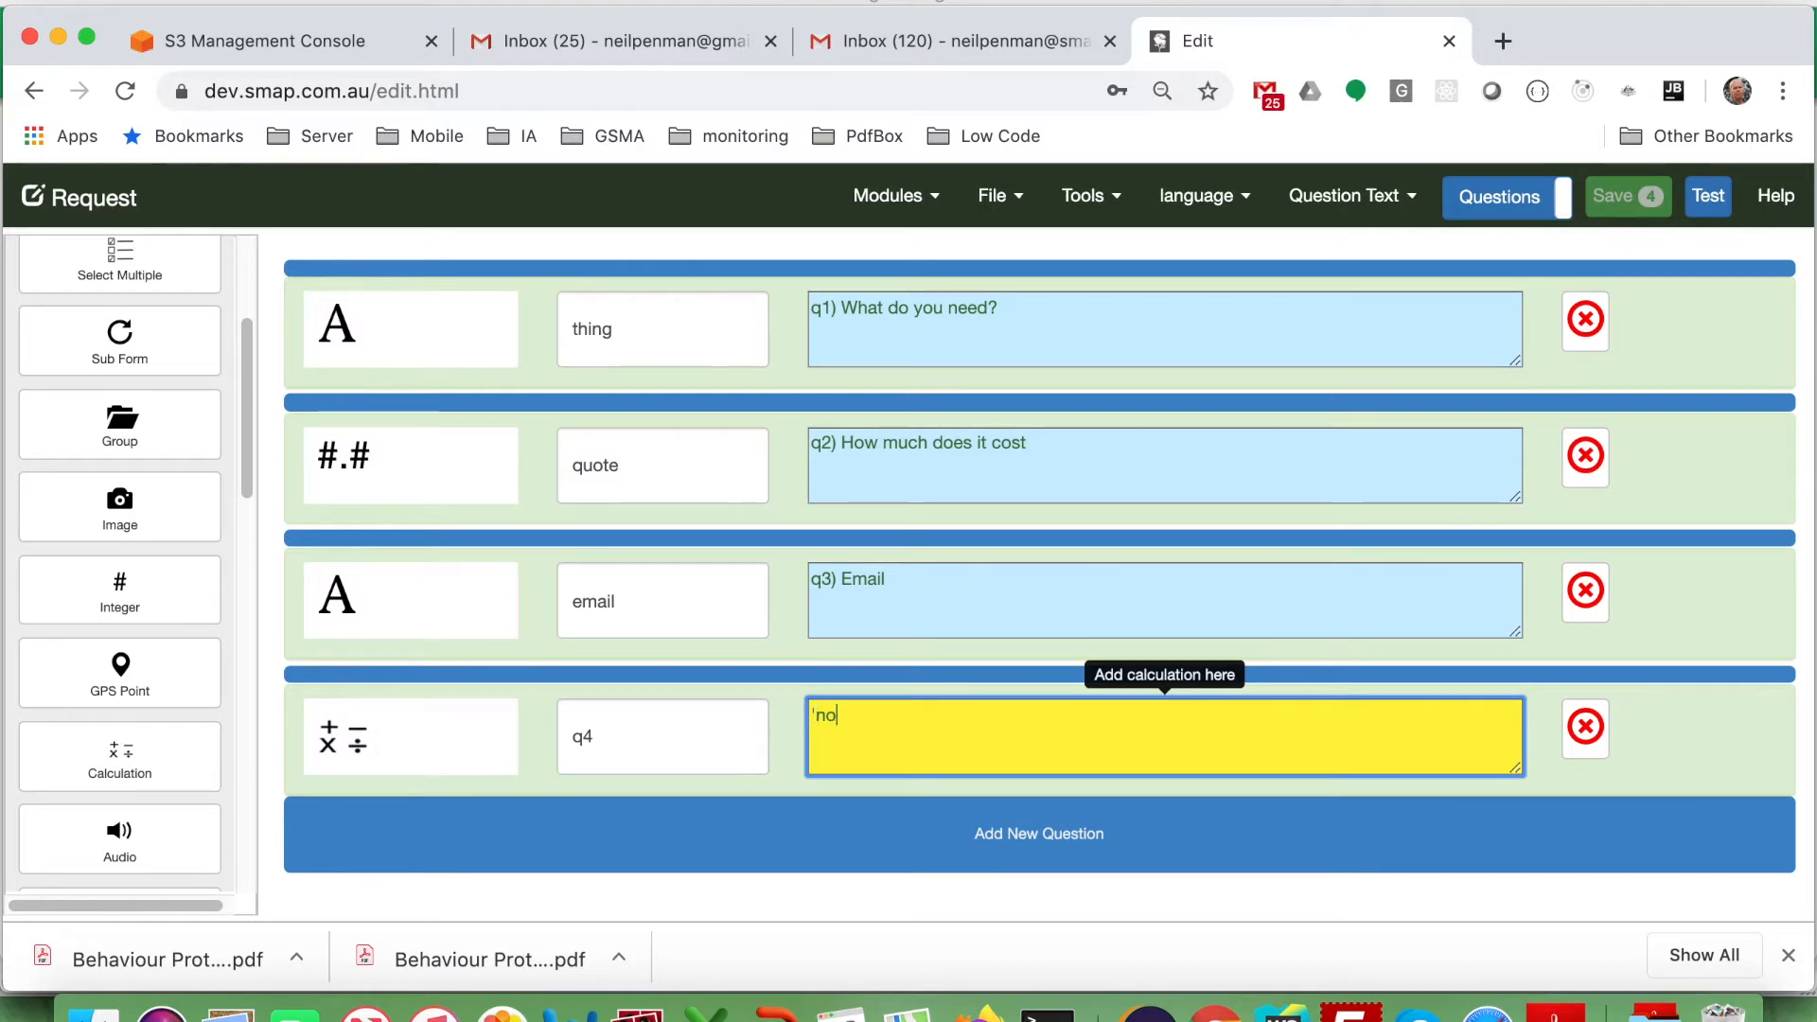
click(683, 735)
key(BackSpace)
key(BackSpace)
text(approved)
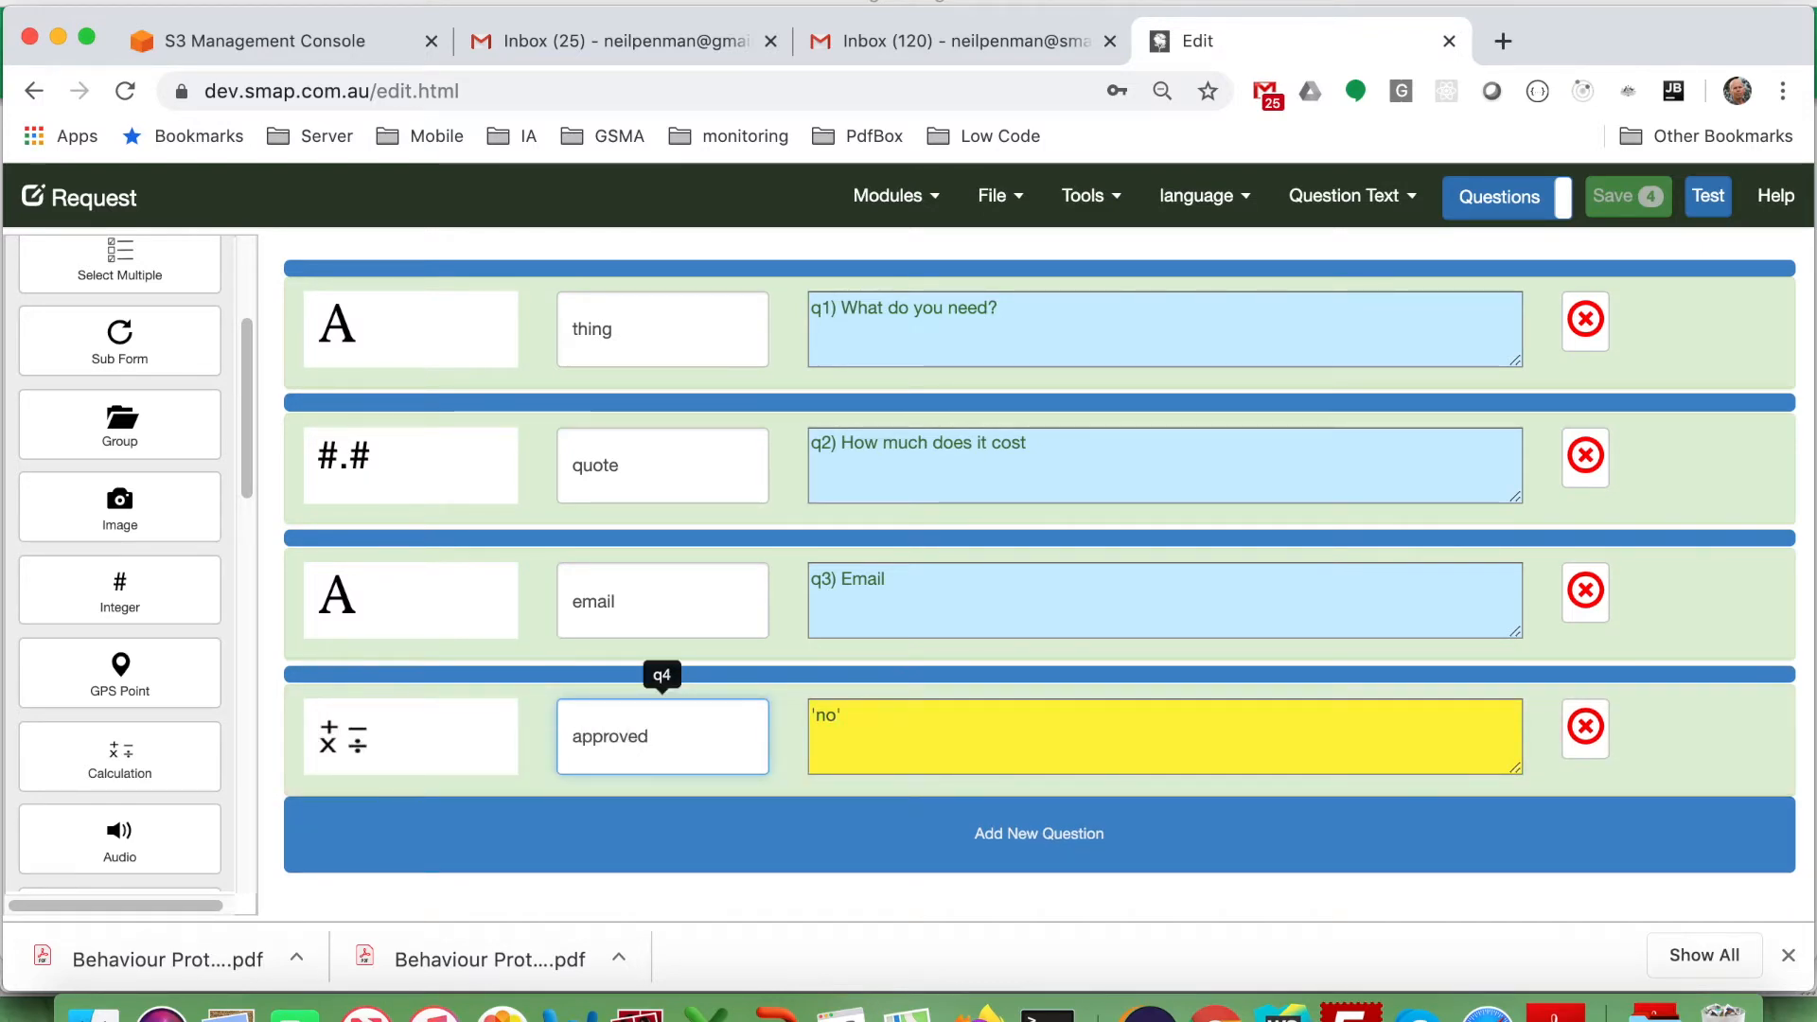
click(1638, 201)
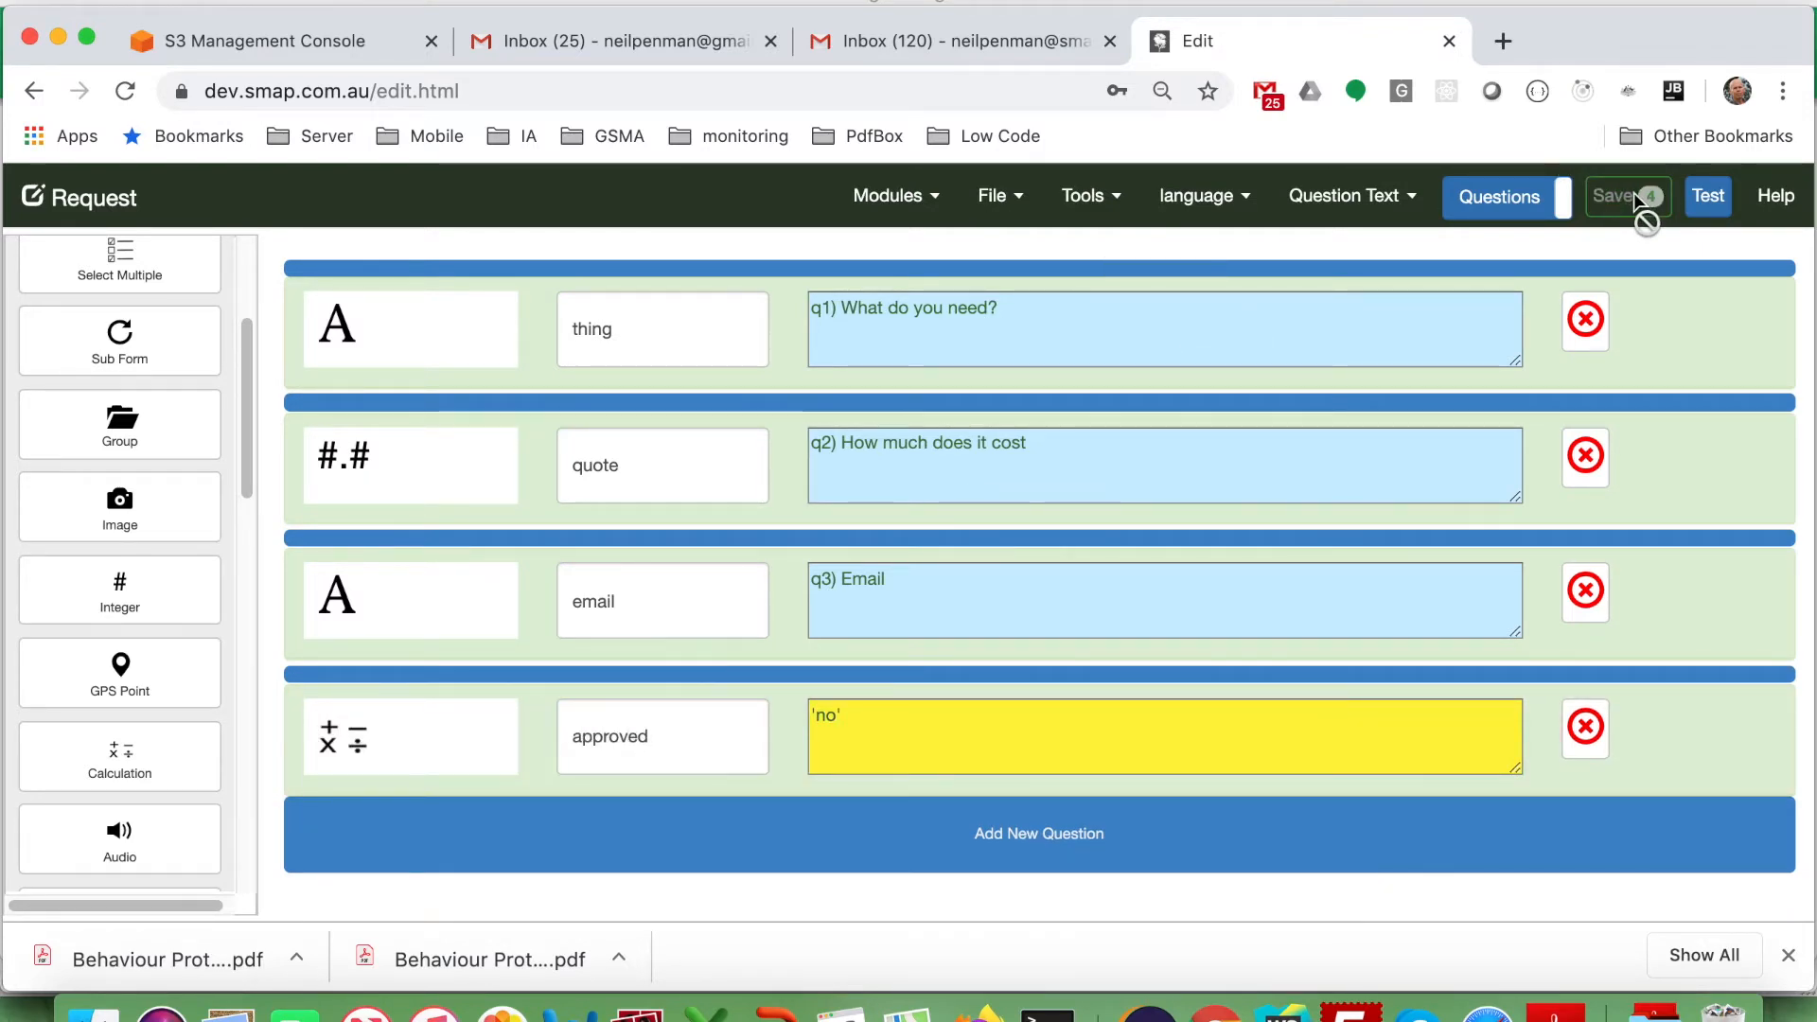
Save the Request form with its four questions.
click(1639, 201)
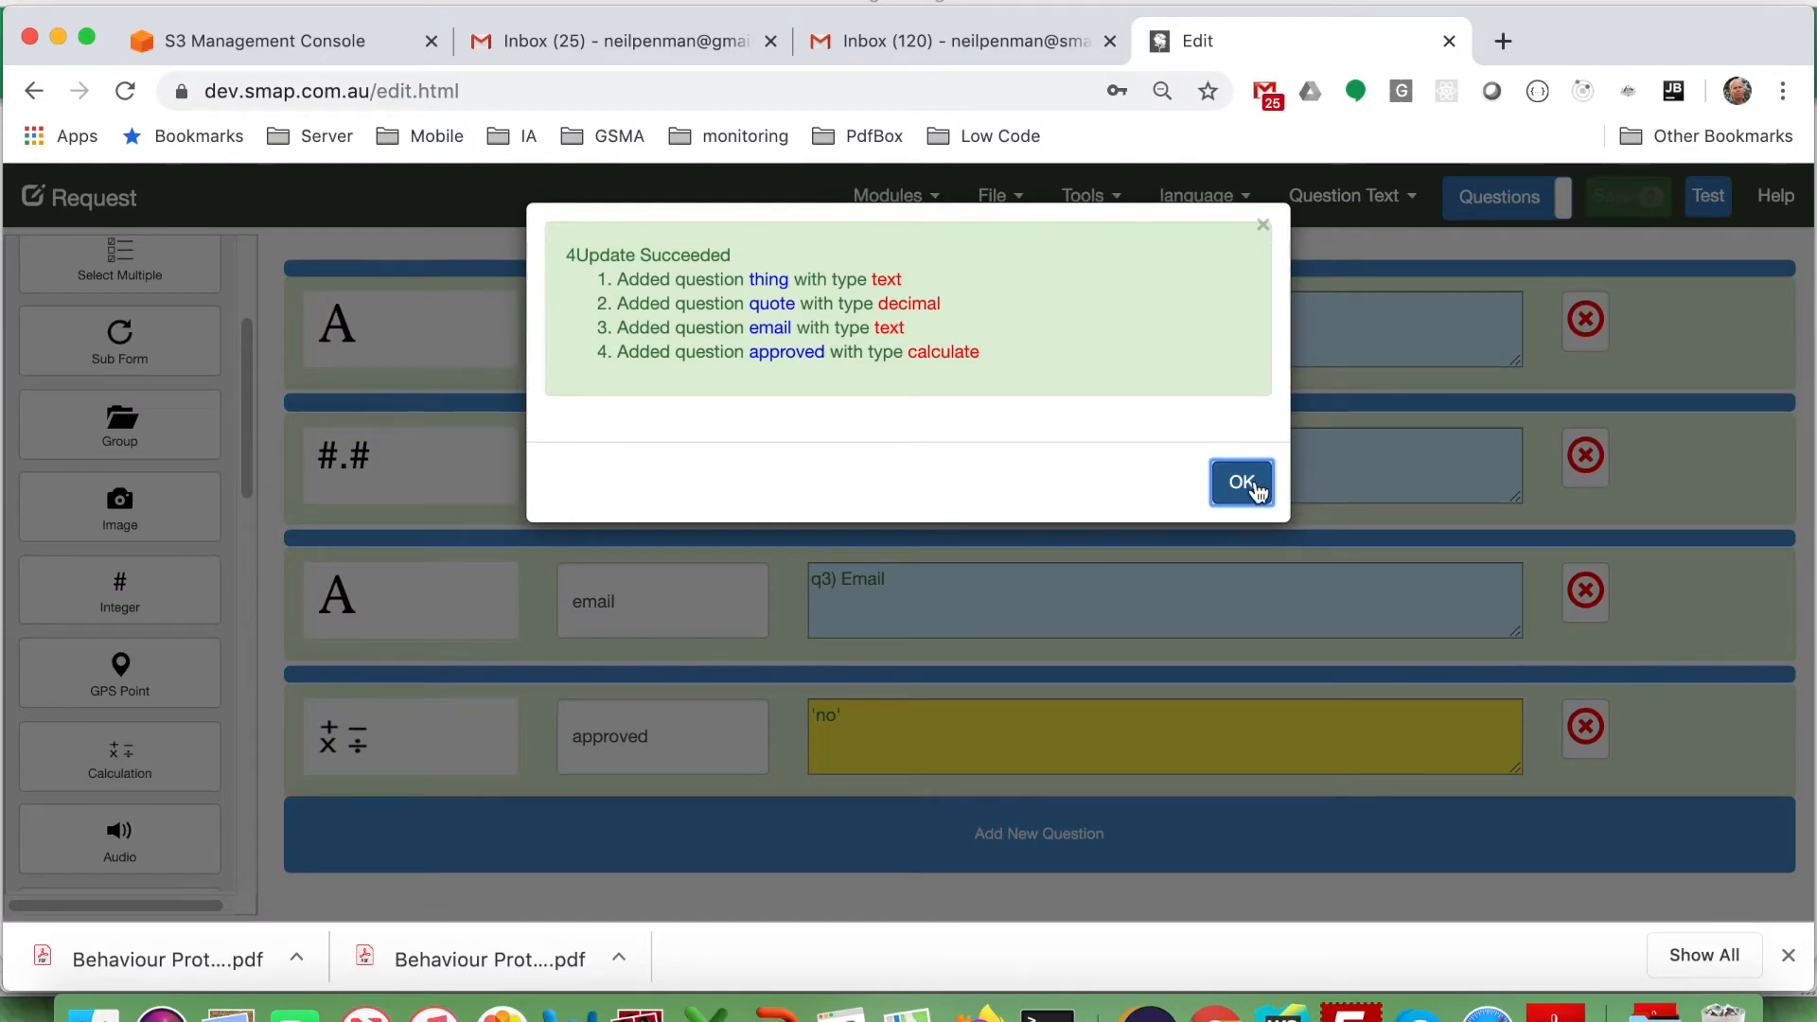
click(1242, 482)
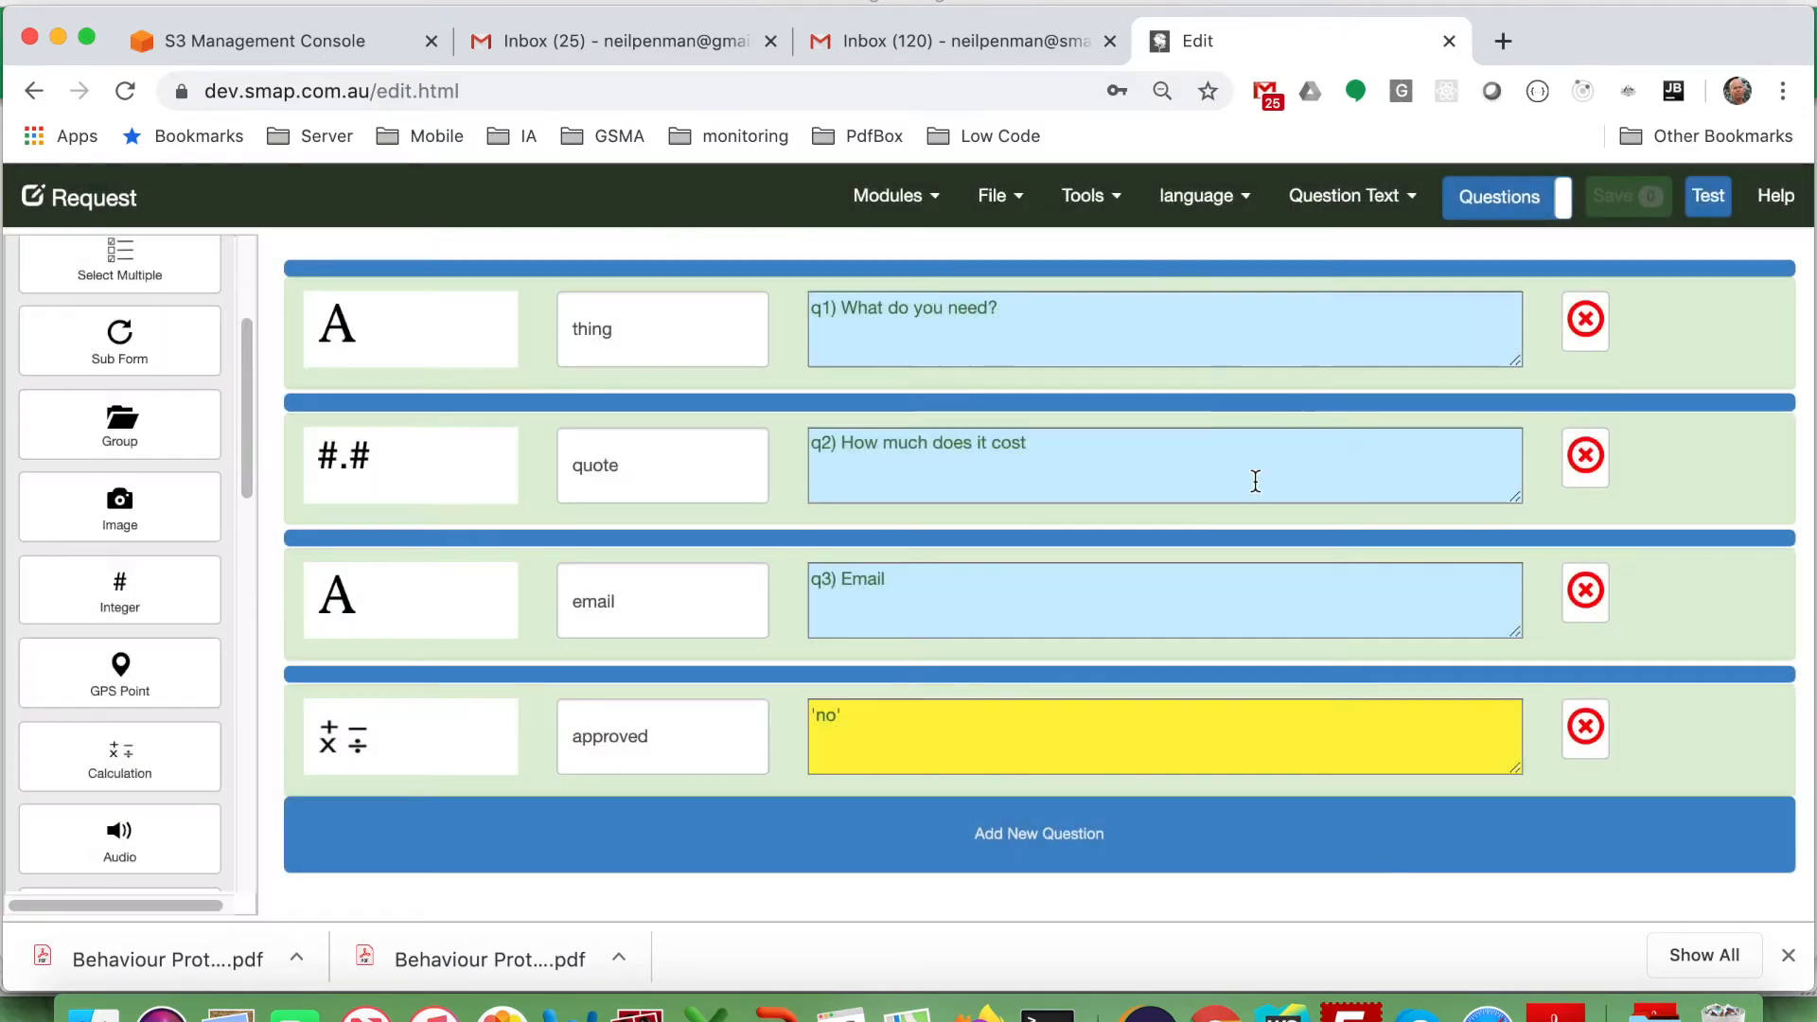
click(902, 201)
Create a form named Approve based on the existing Request form.
click(820, 318)
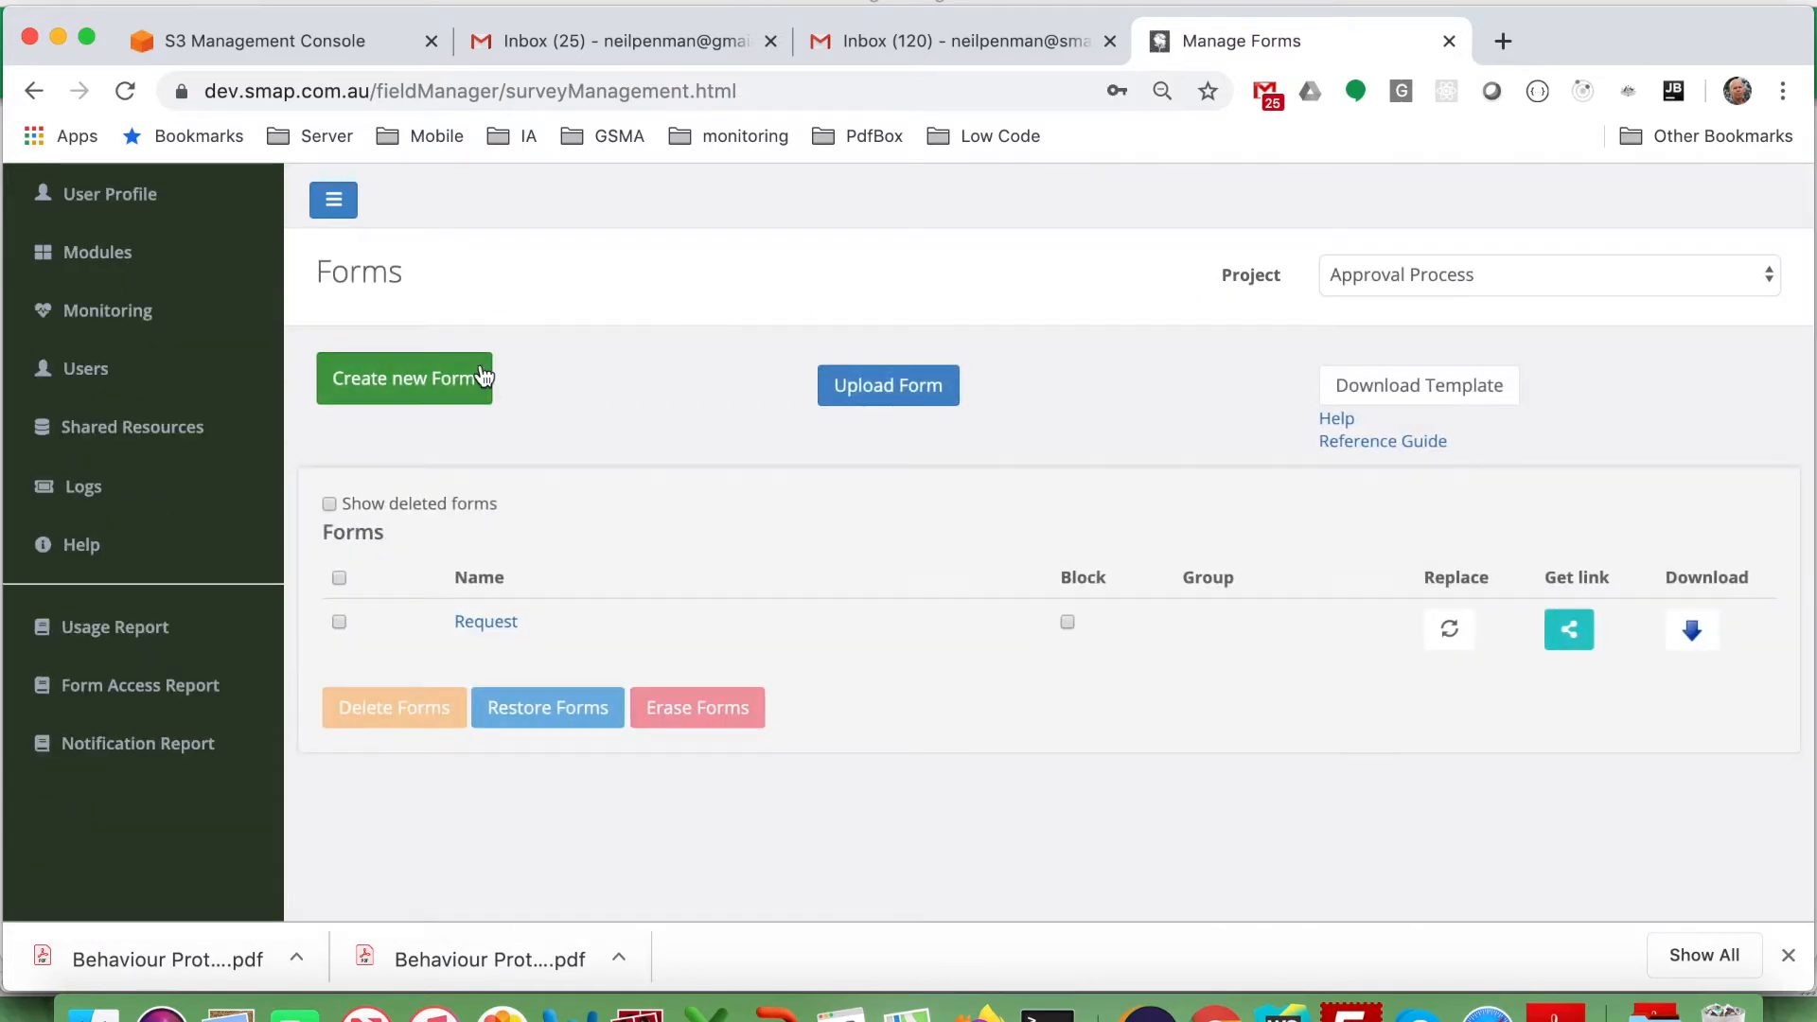
click(484, 376)
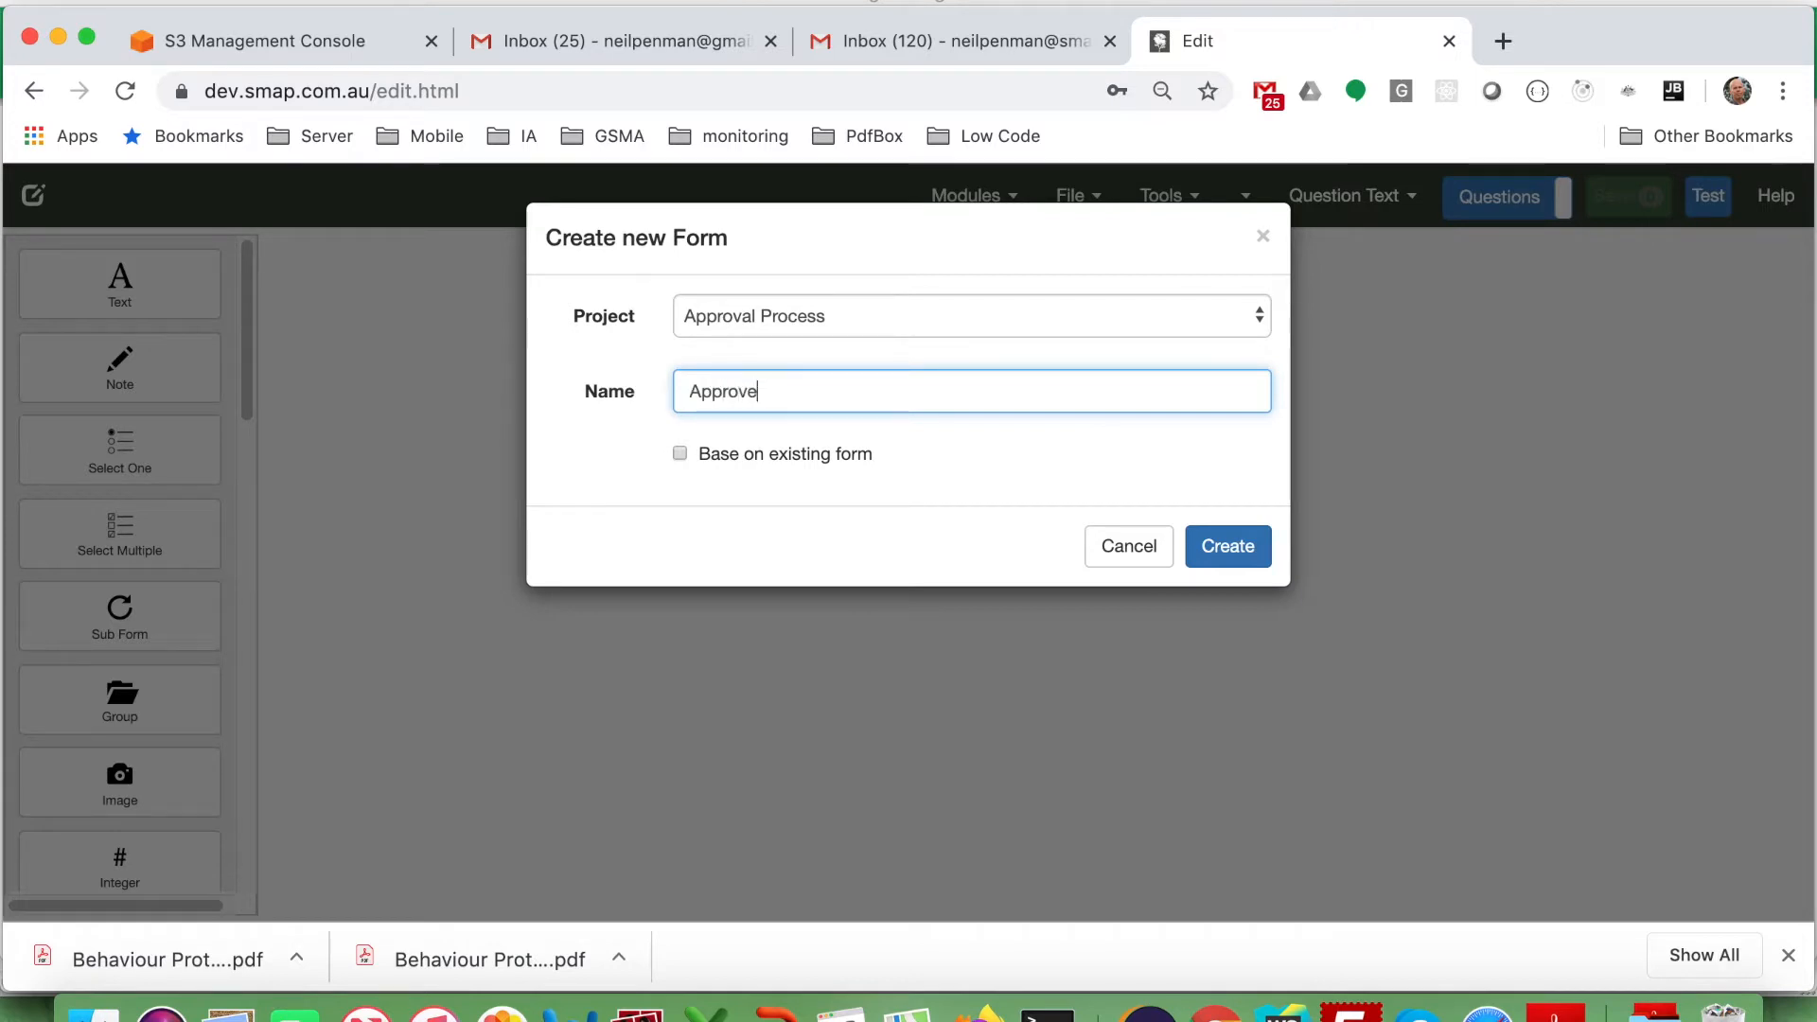
click(699, 463)
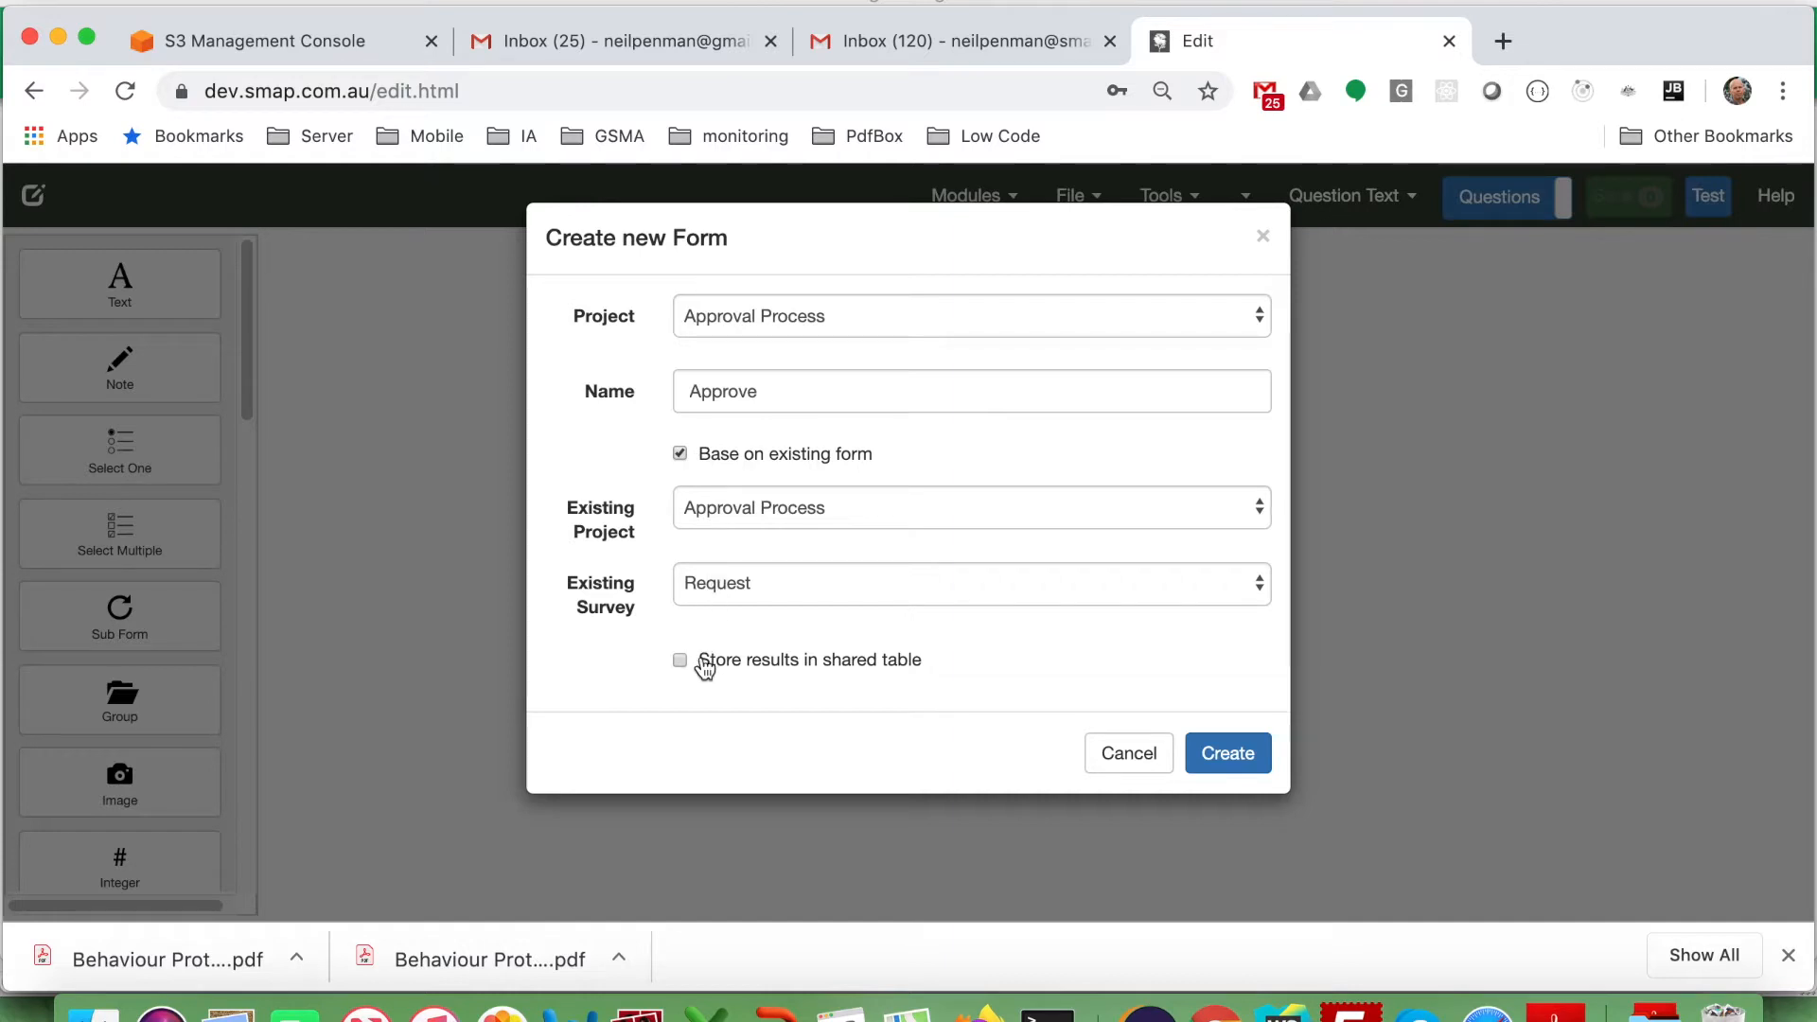
click(1218, 751)
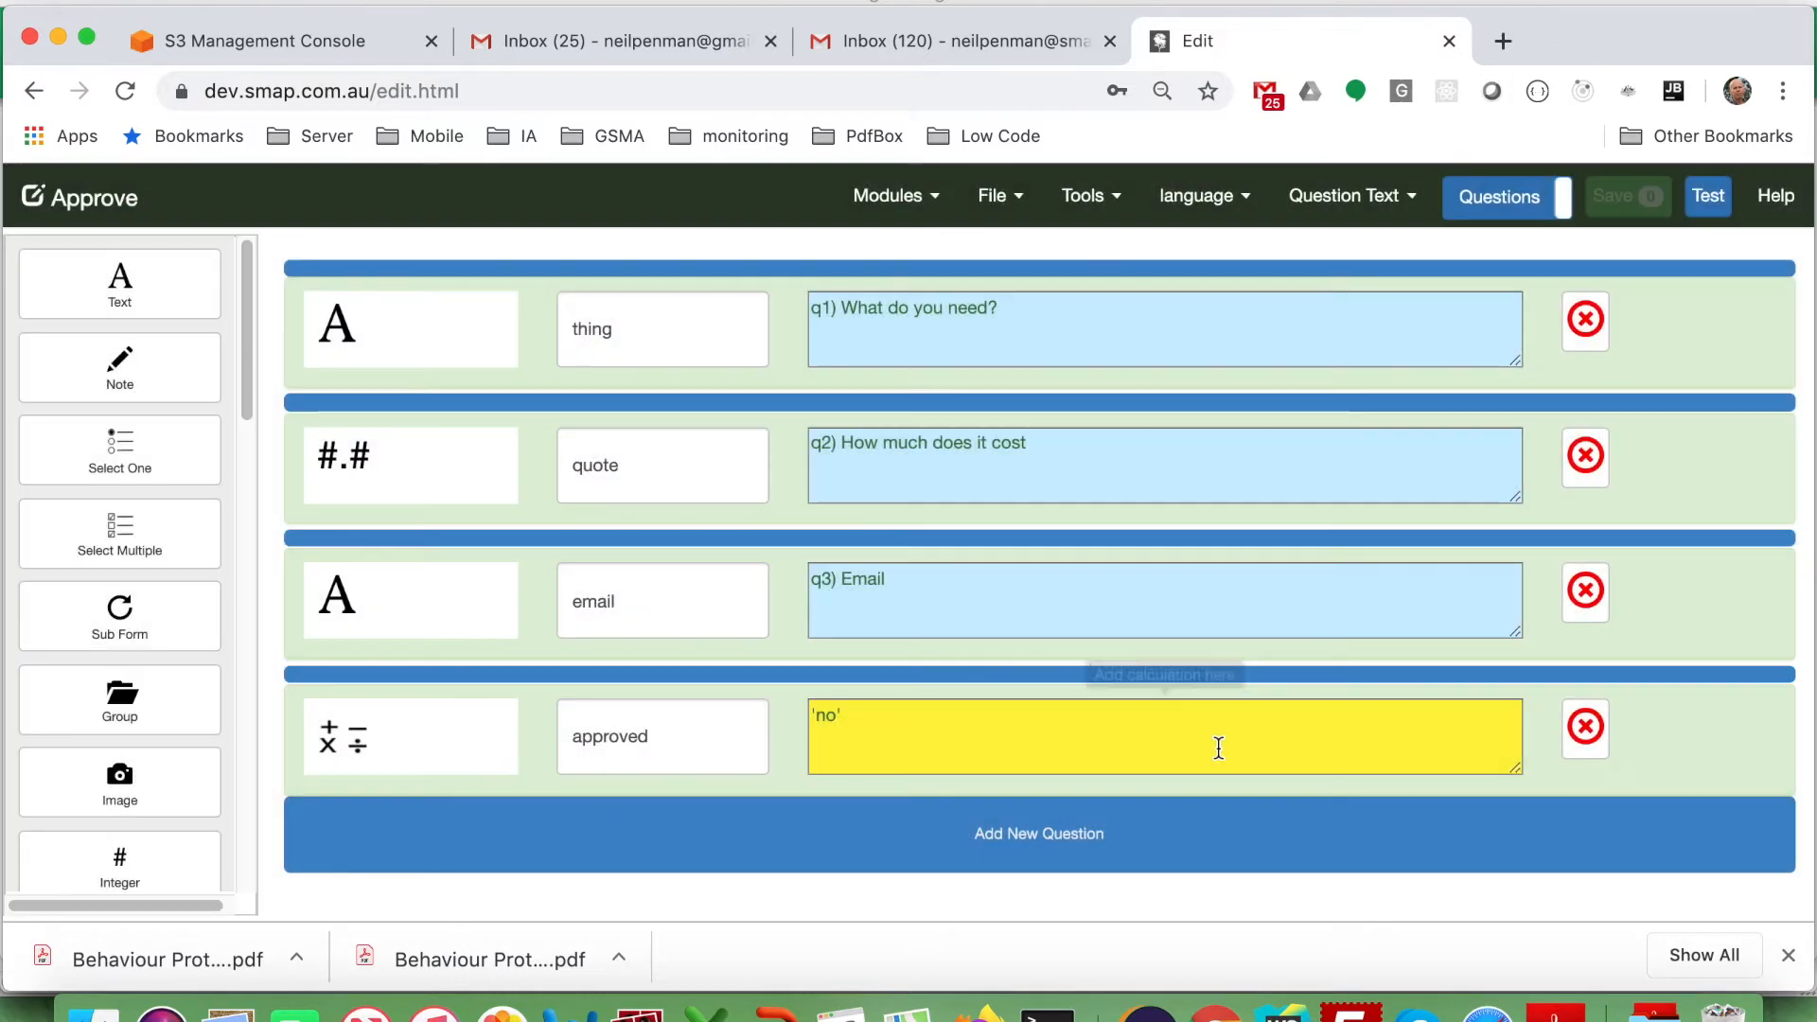
Delete the thing, quote, email and approved questions from Approve and save the empty form.
click(1586, 322)
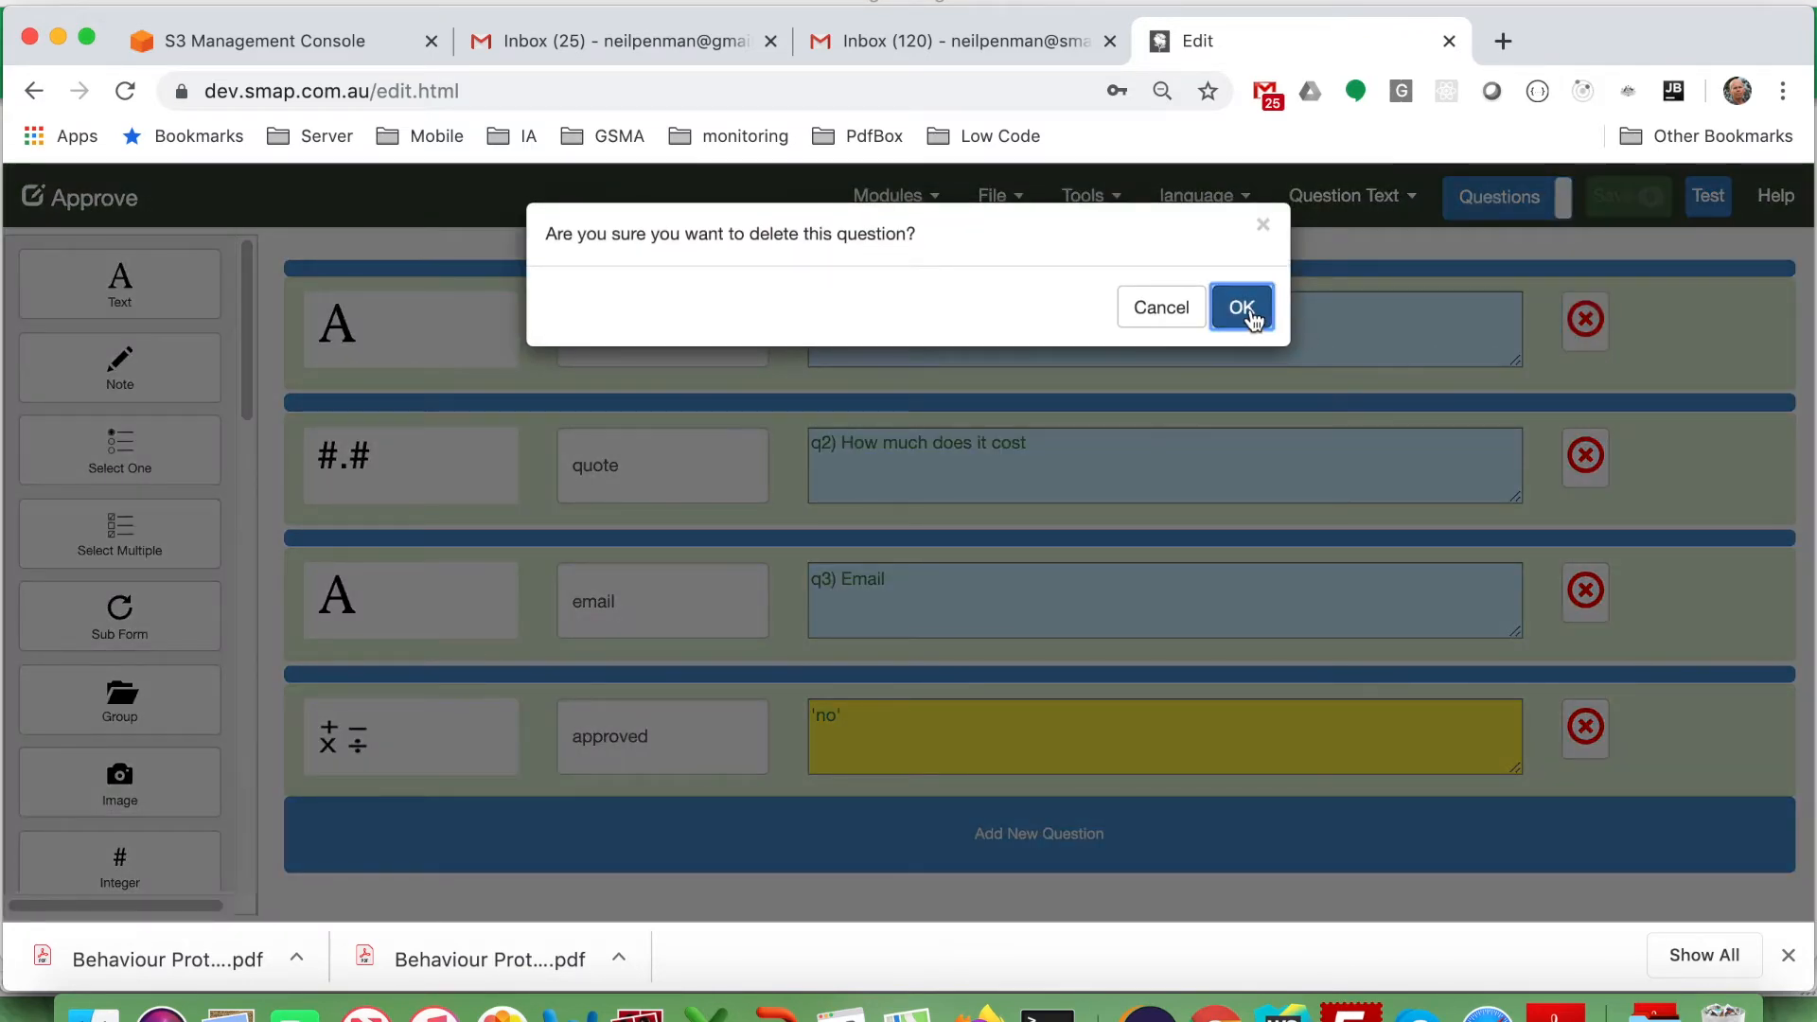
click(1243, 309)
click(1588, 301)
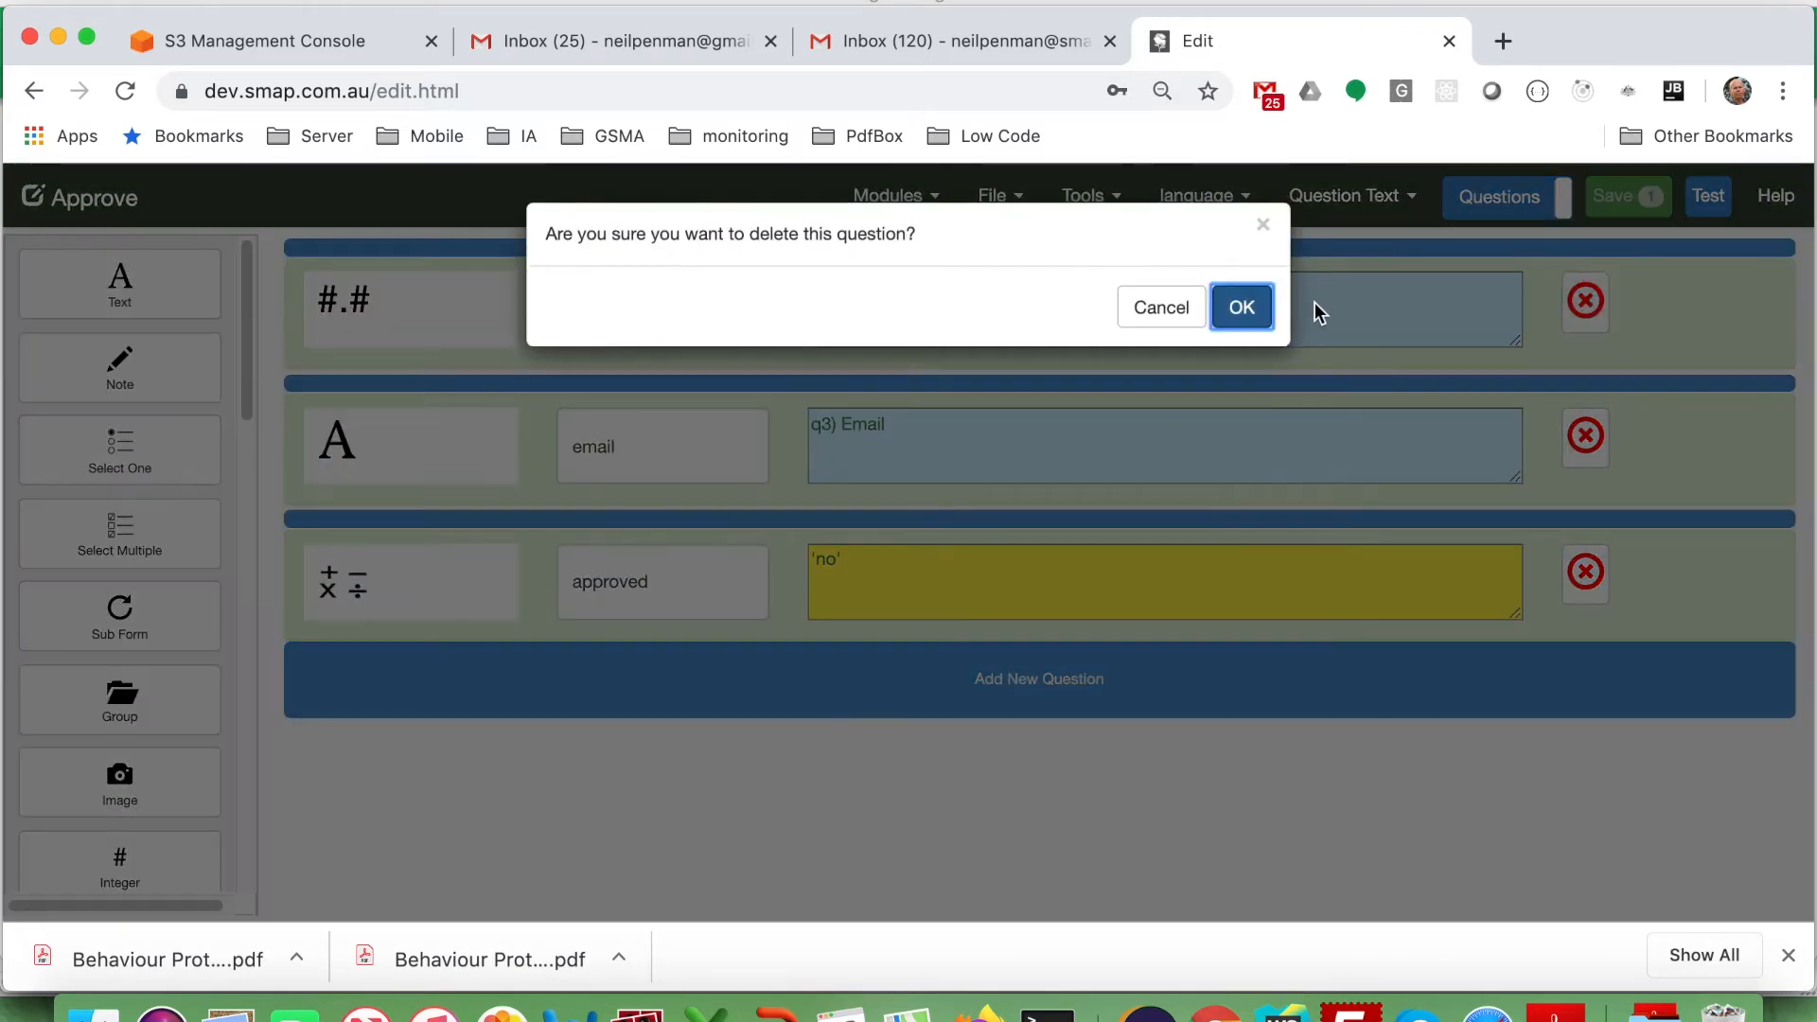
click(1243, 307)
click(1586, 300)
click(1241, 304)
click(1586, 301)
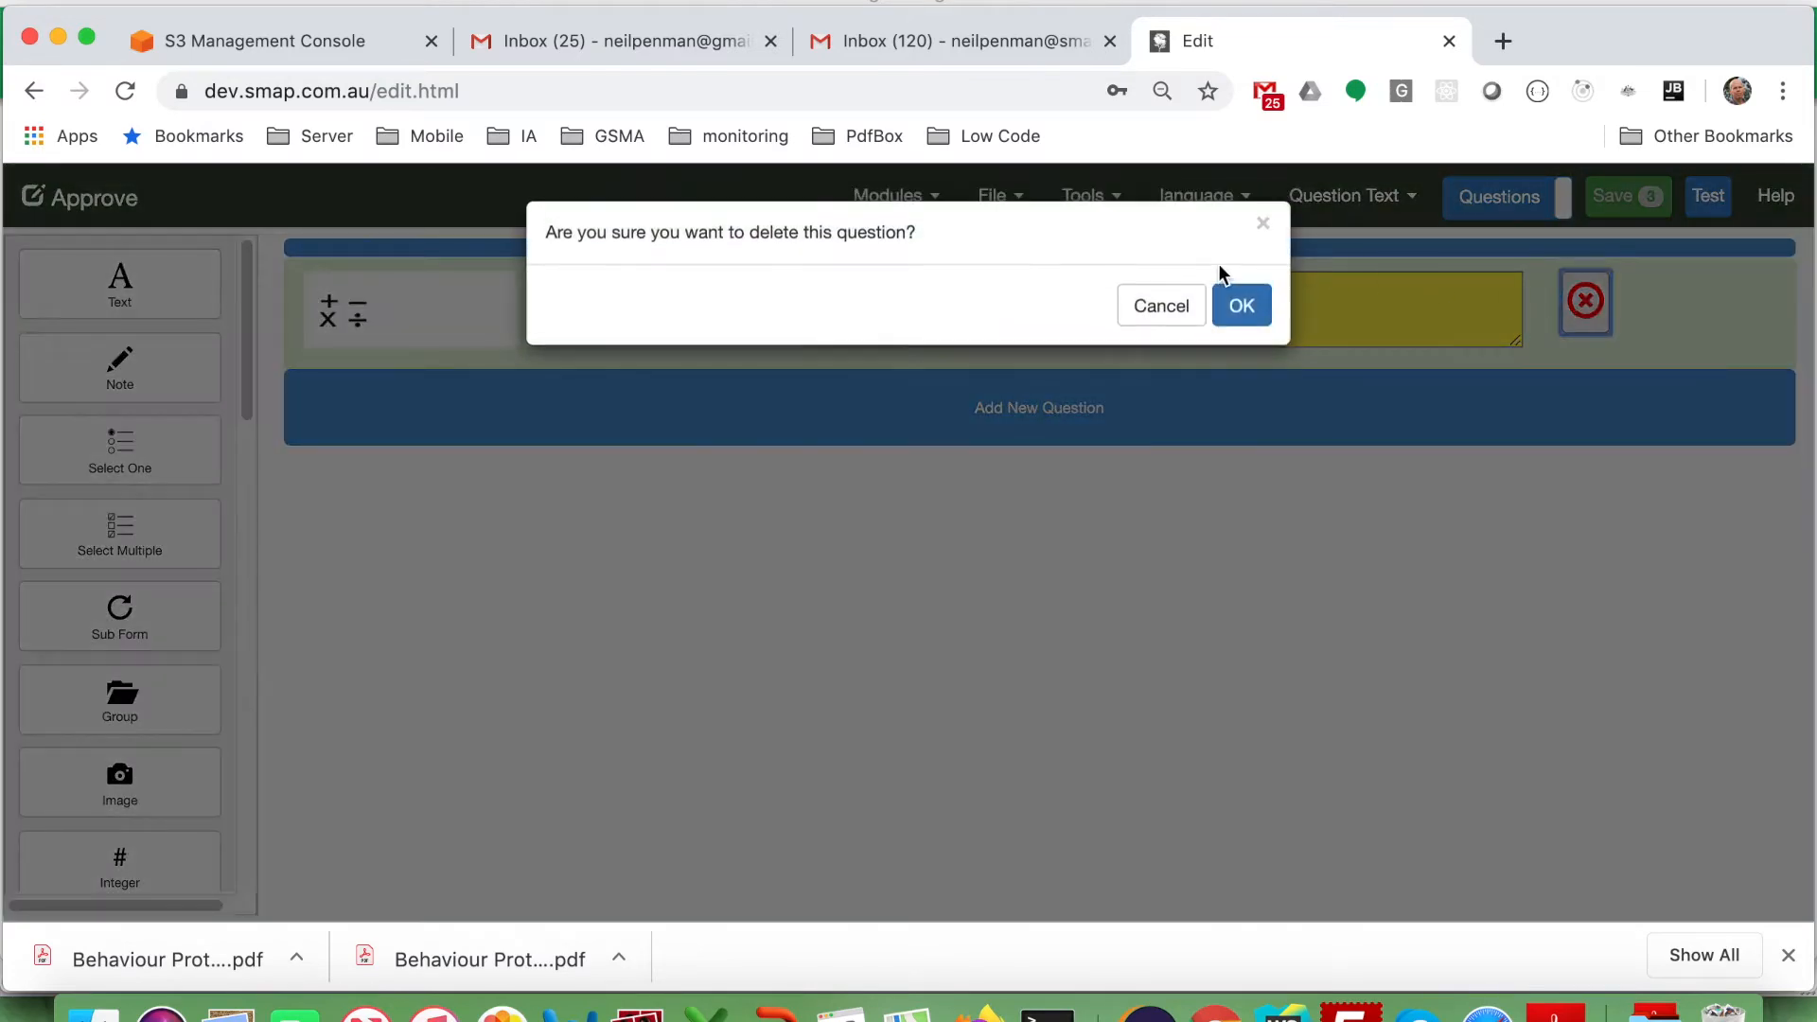
click(1239, 303)
click(1640, 194)
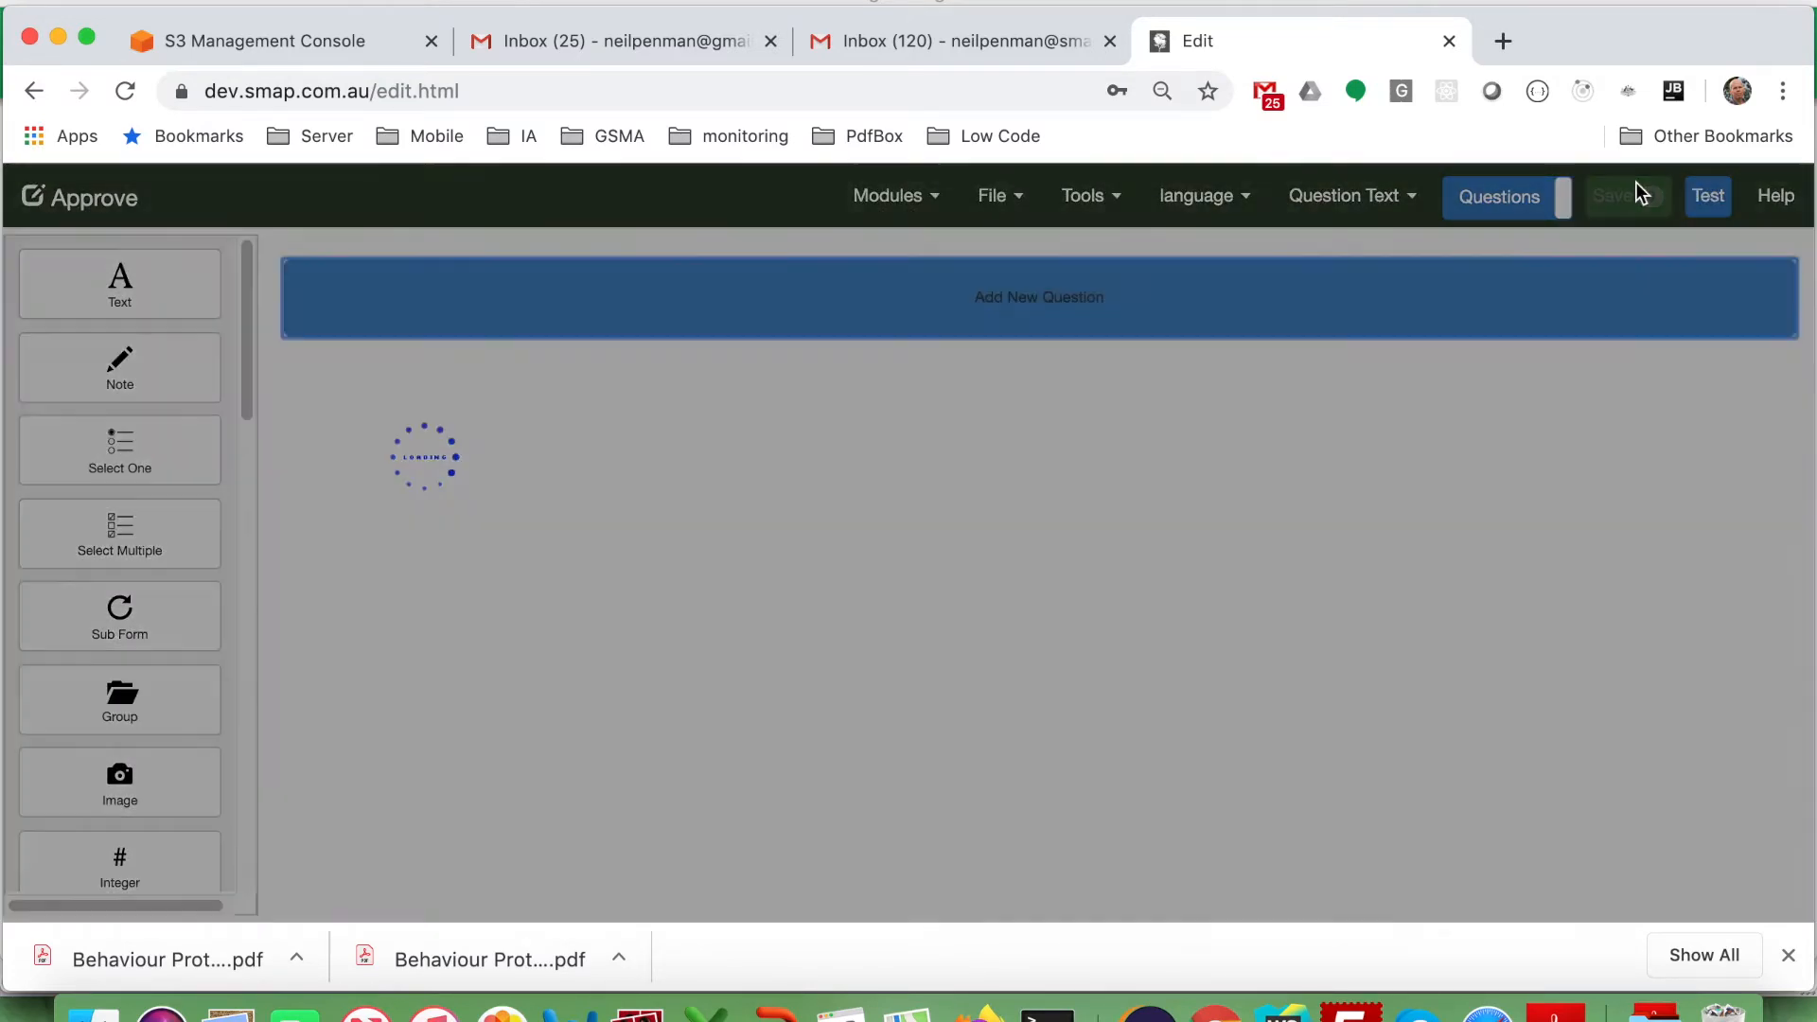
click(1234, 486)
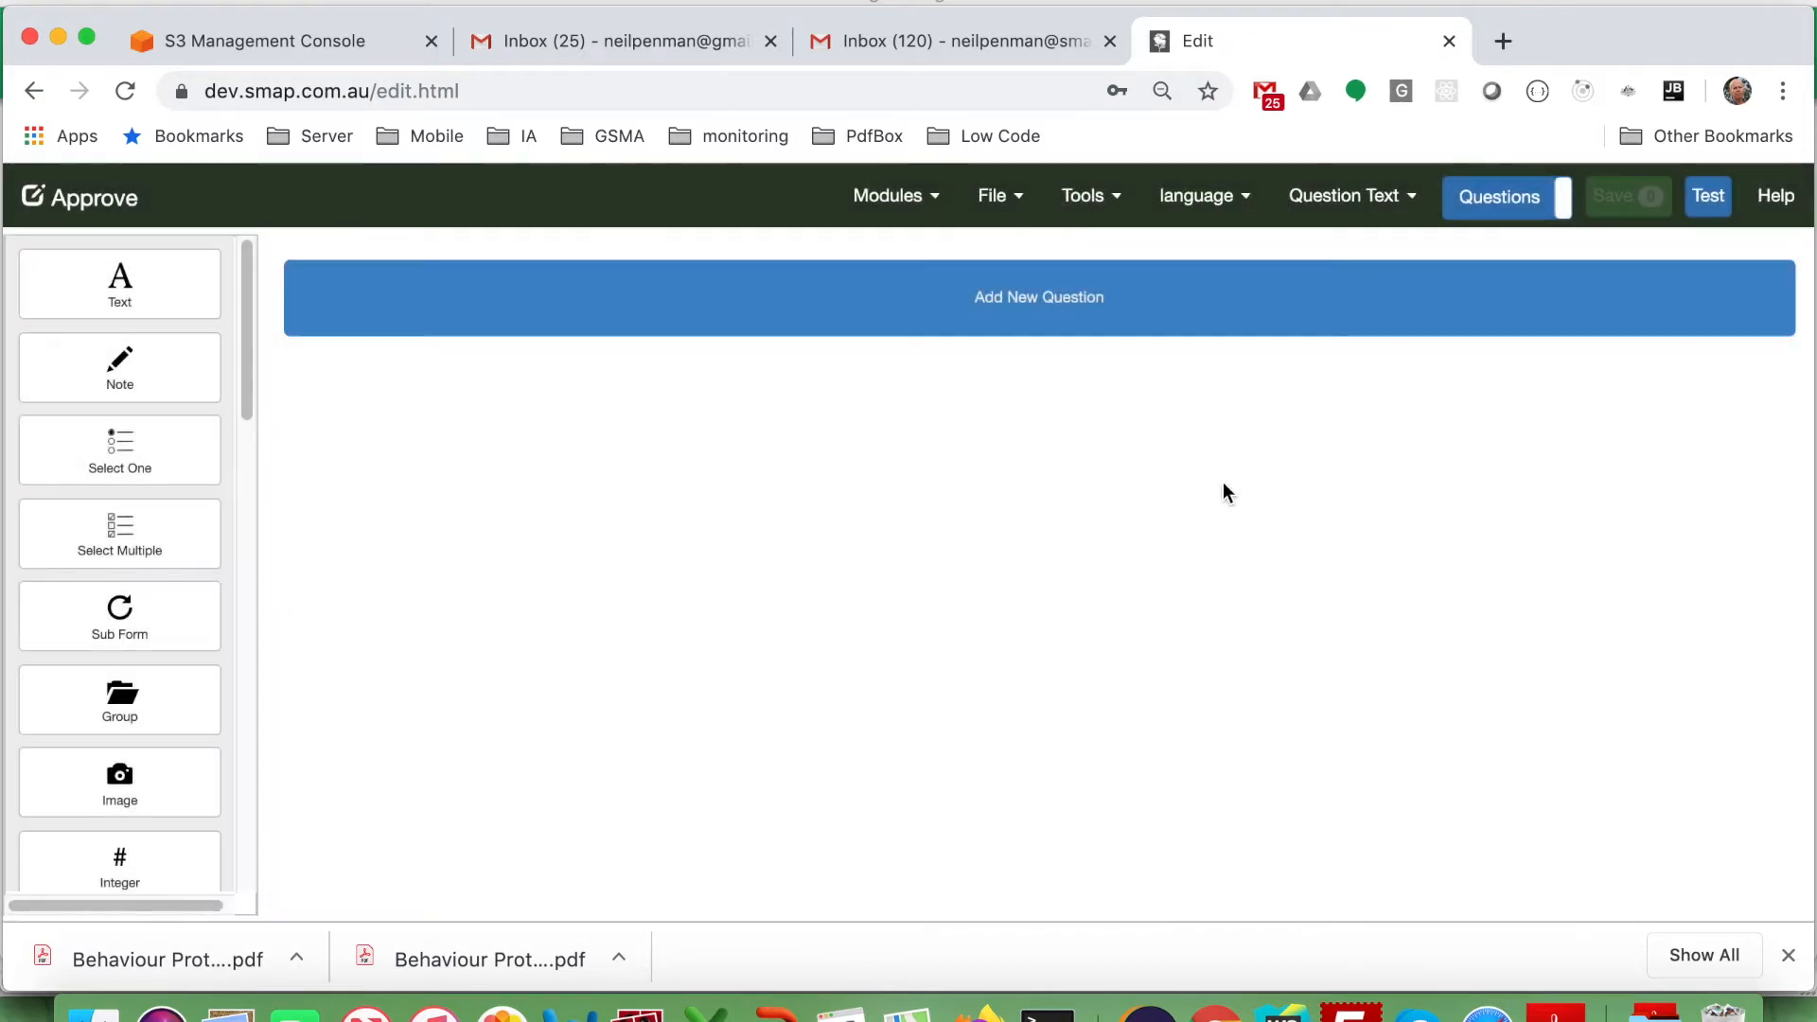
Add a select-one question named approved with the question text Approve.
right_click(211, 468)
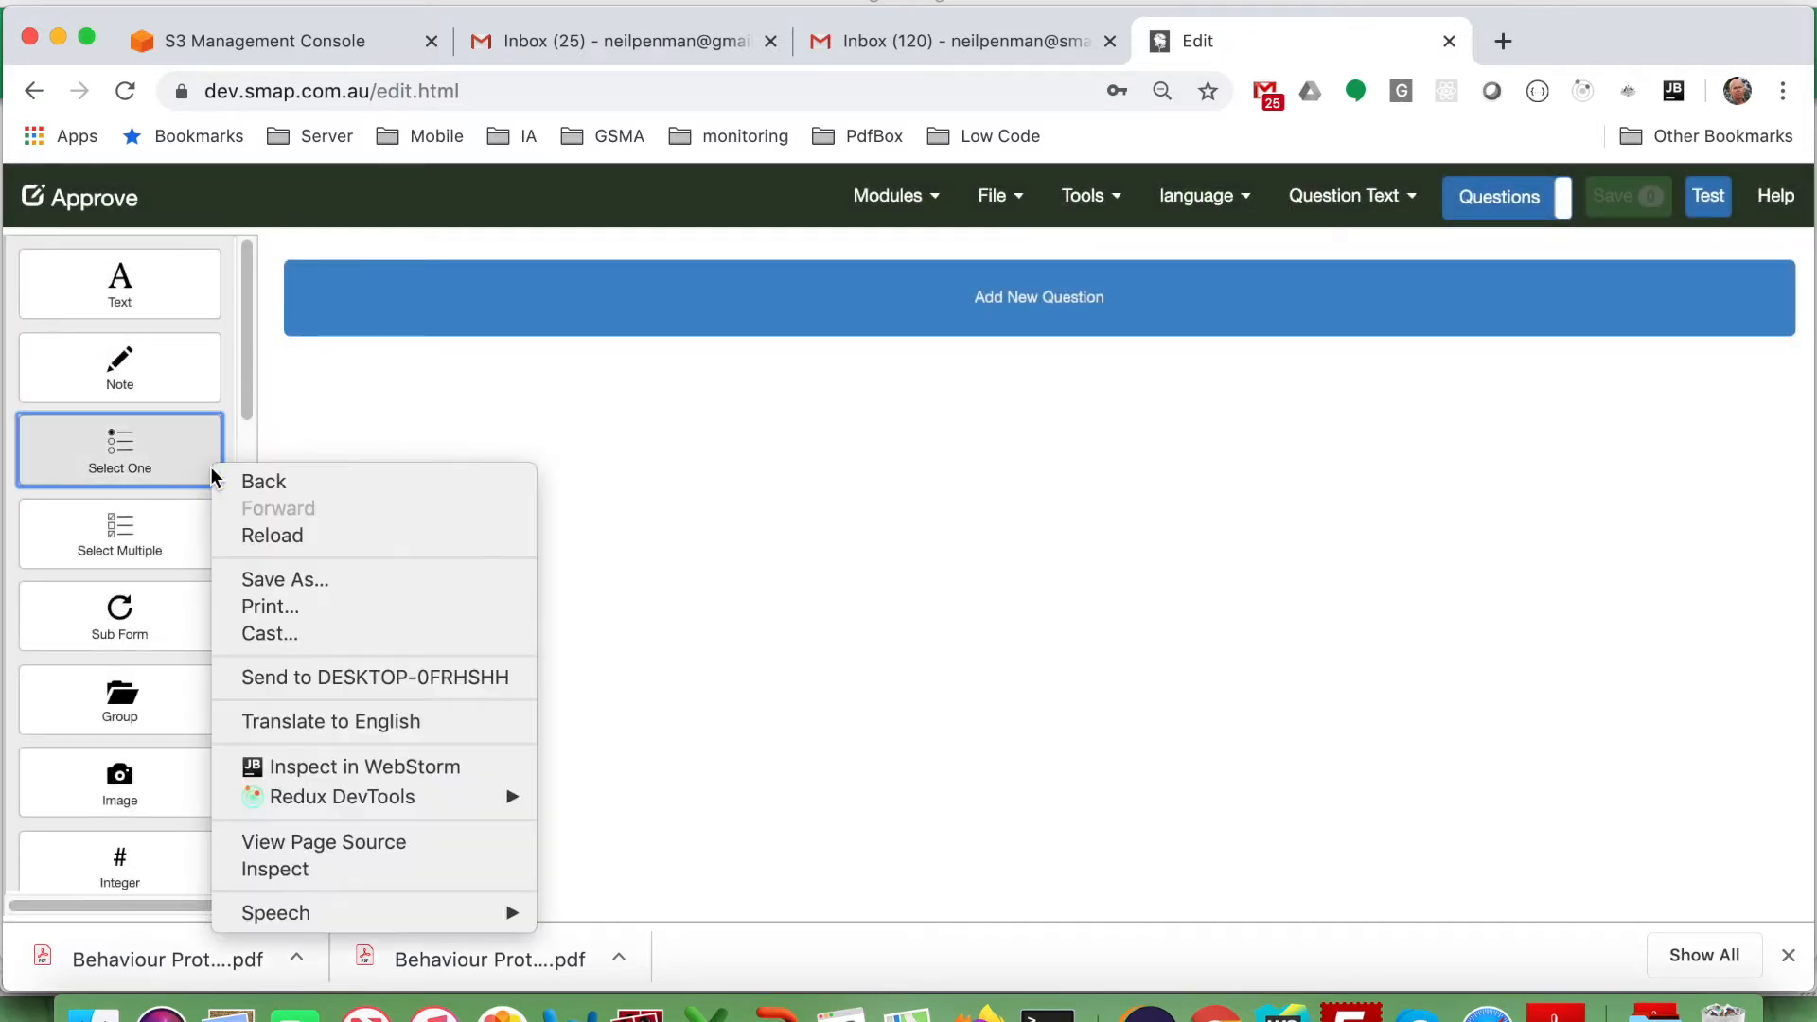
click(134, 440)
click(134, 440)
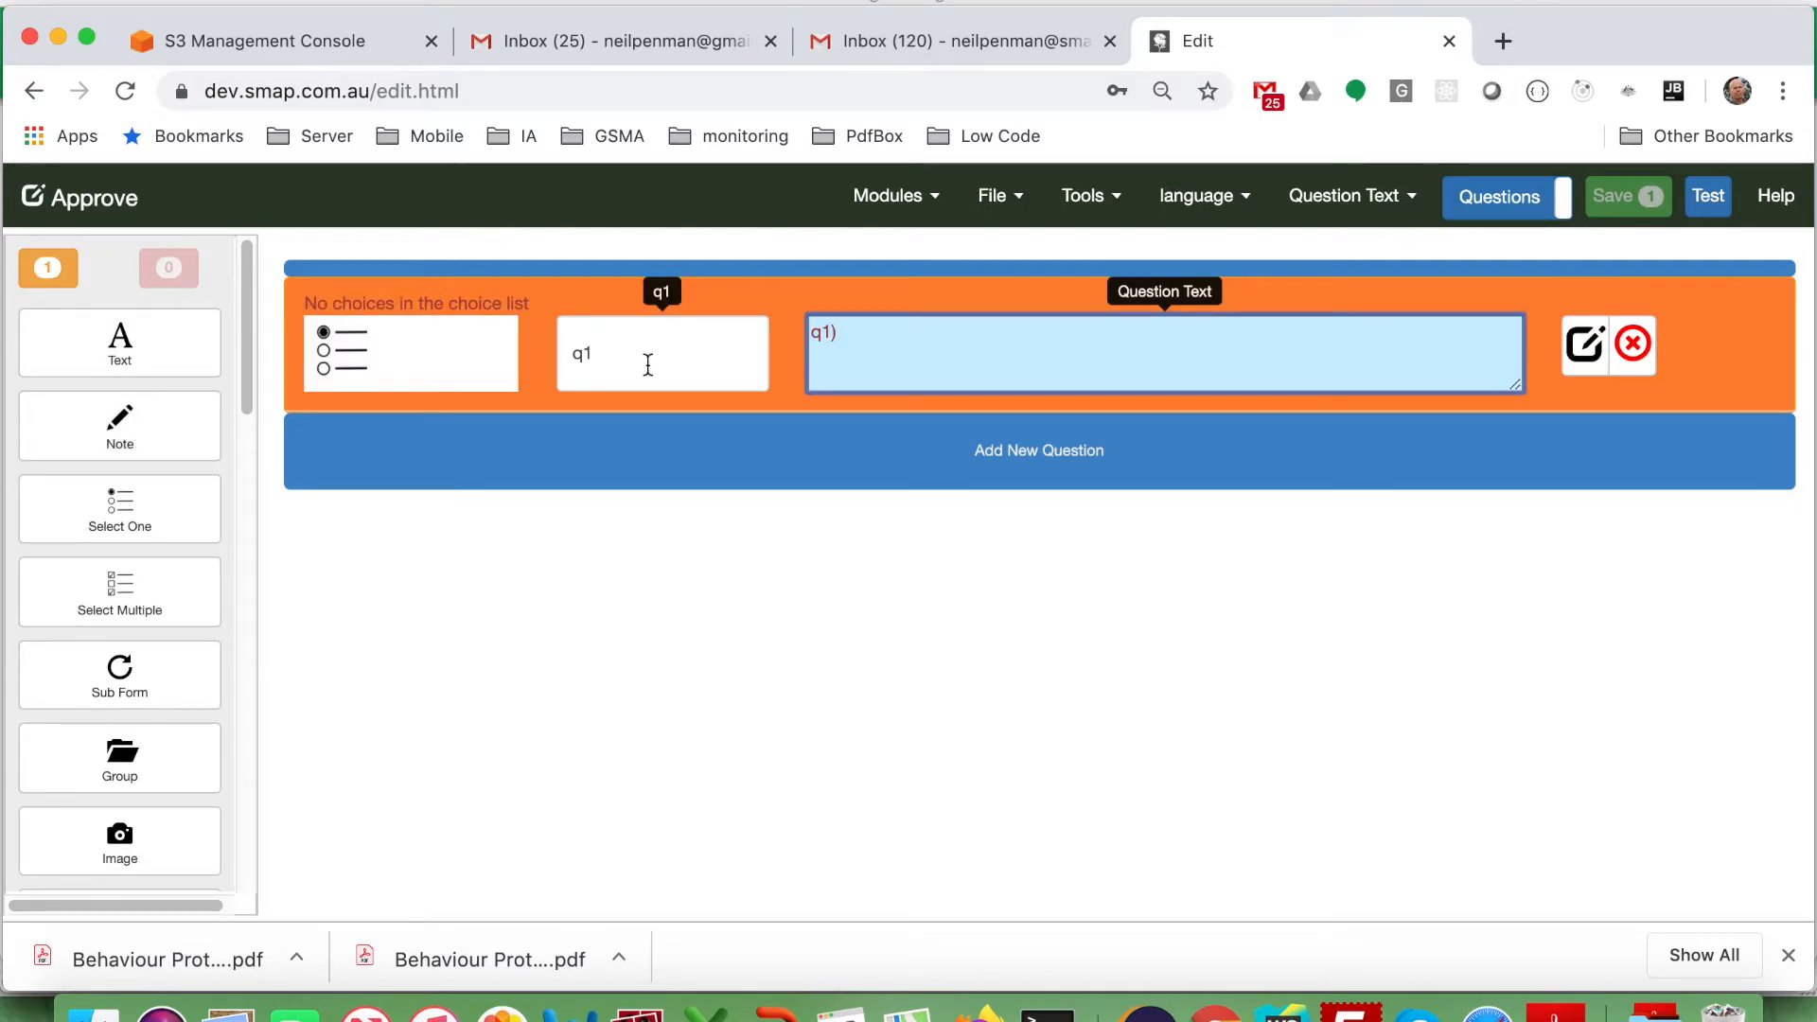
click(648, 365)
text(approved)
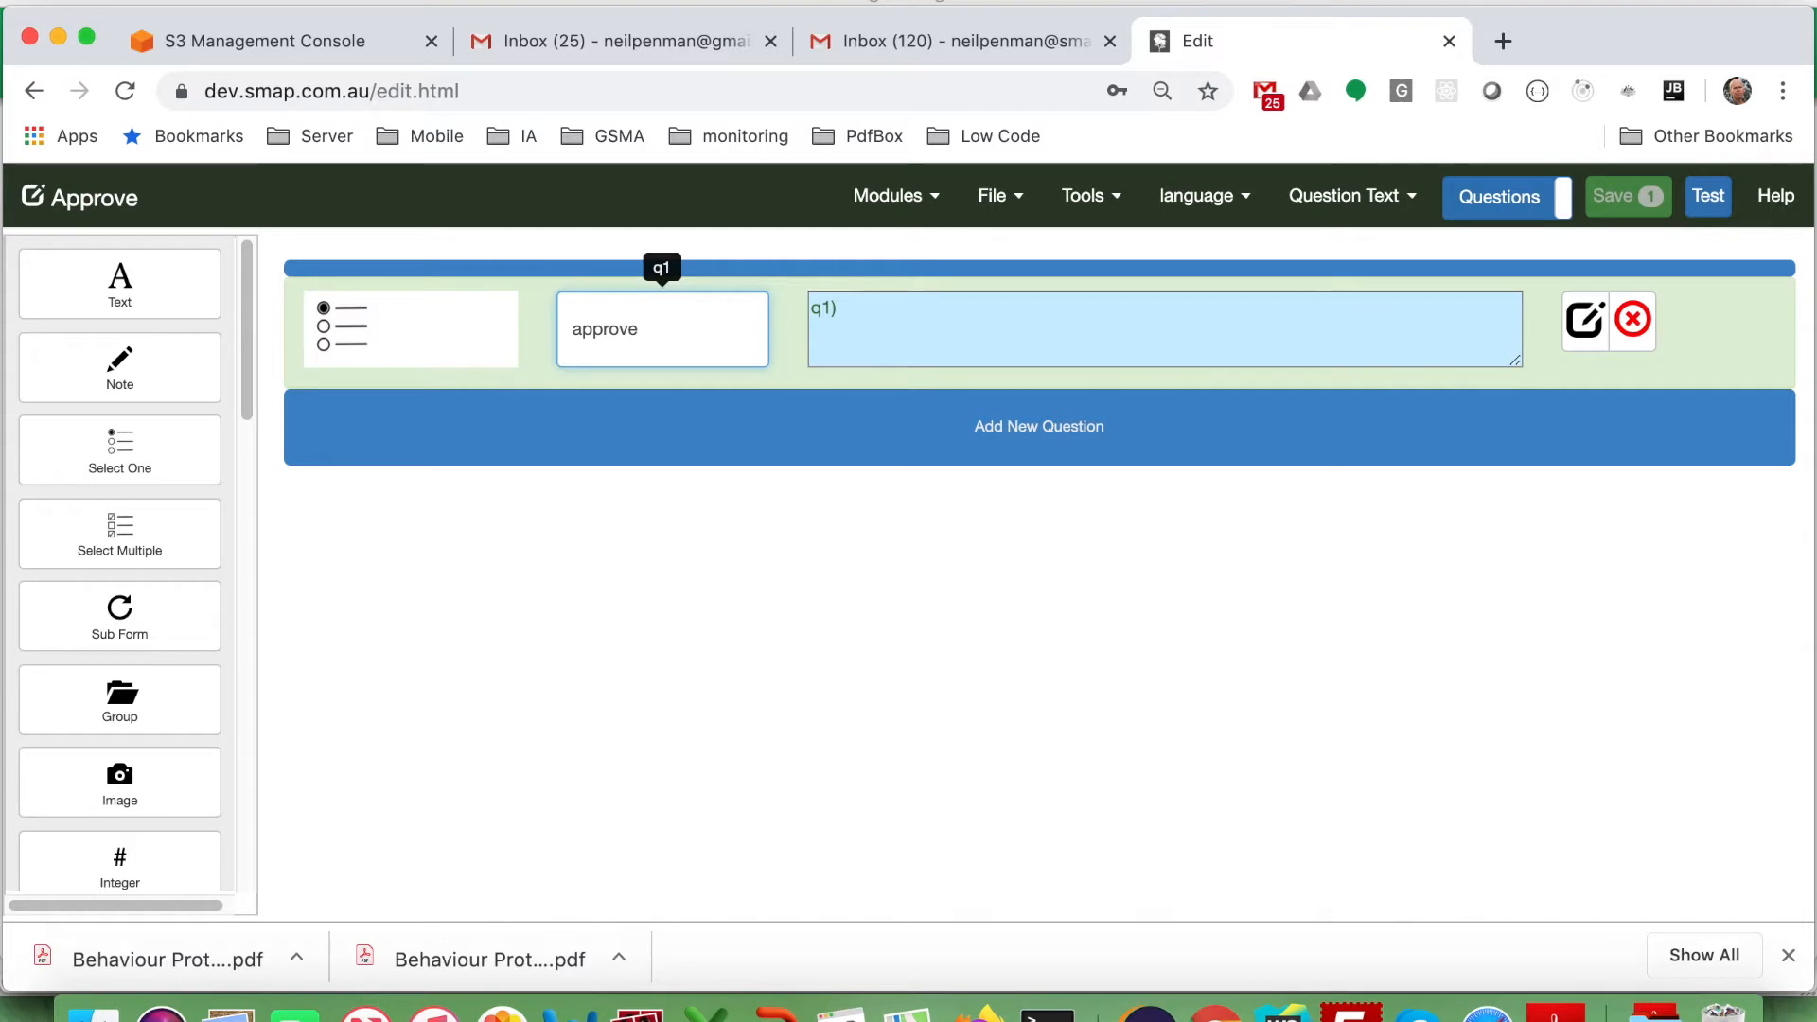
click(865, 313)
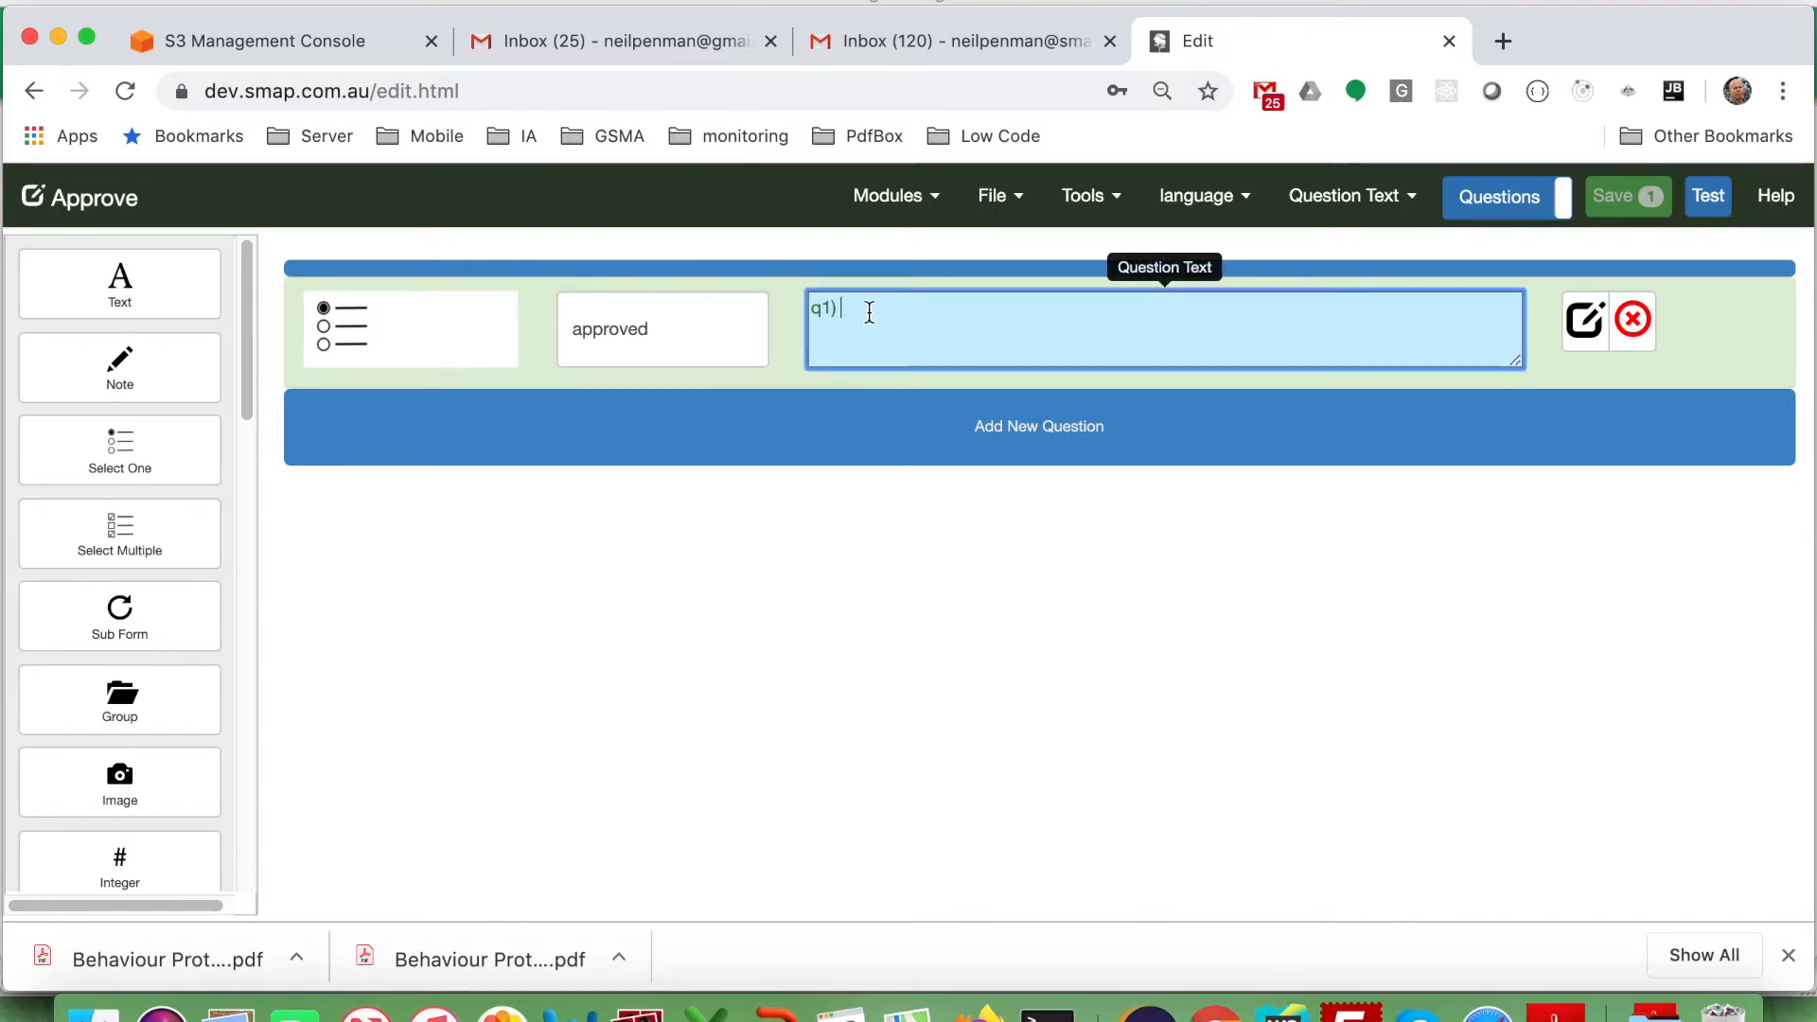
key(BackSpace)
key(BackSpace)
key(BackSpace)
Give the approved question a first choice labelled Yes with value yes.
click(1577, 324)
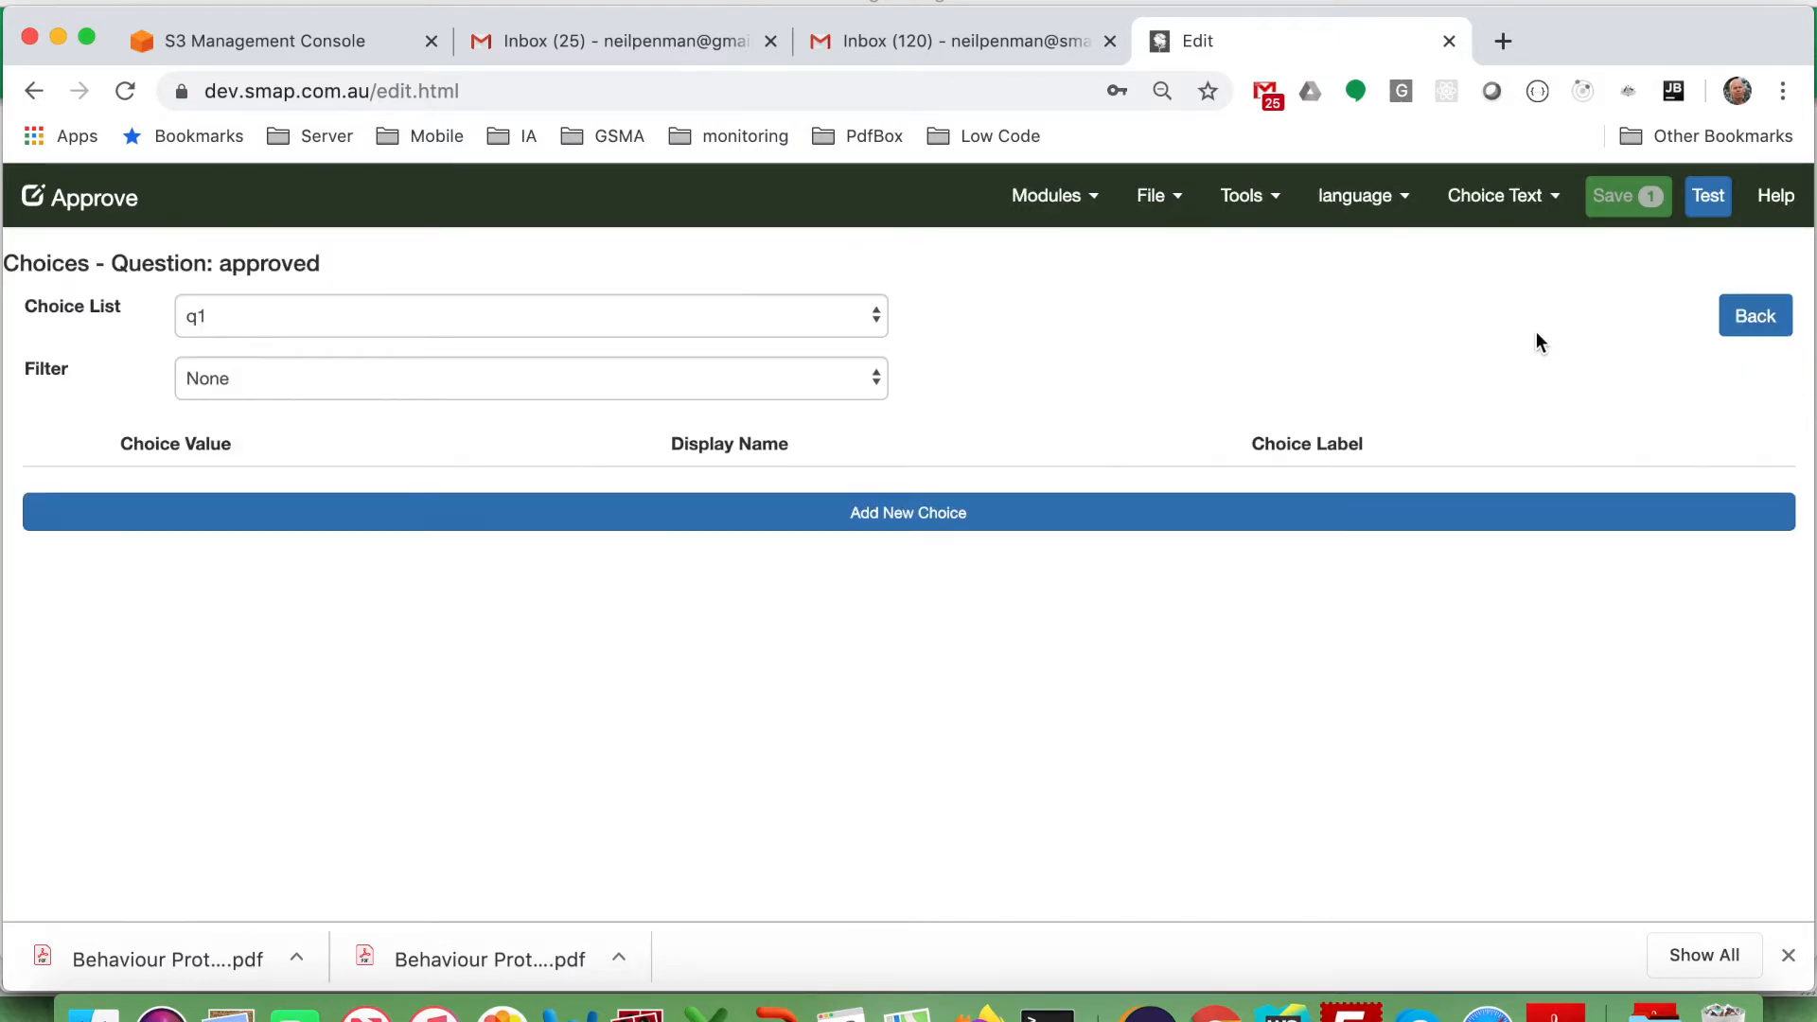
right_click(1086, 509)
click(967, 507)
click(962, 514)
text(Yes)
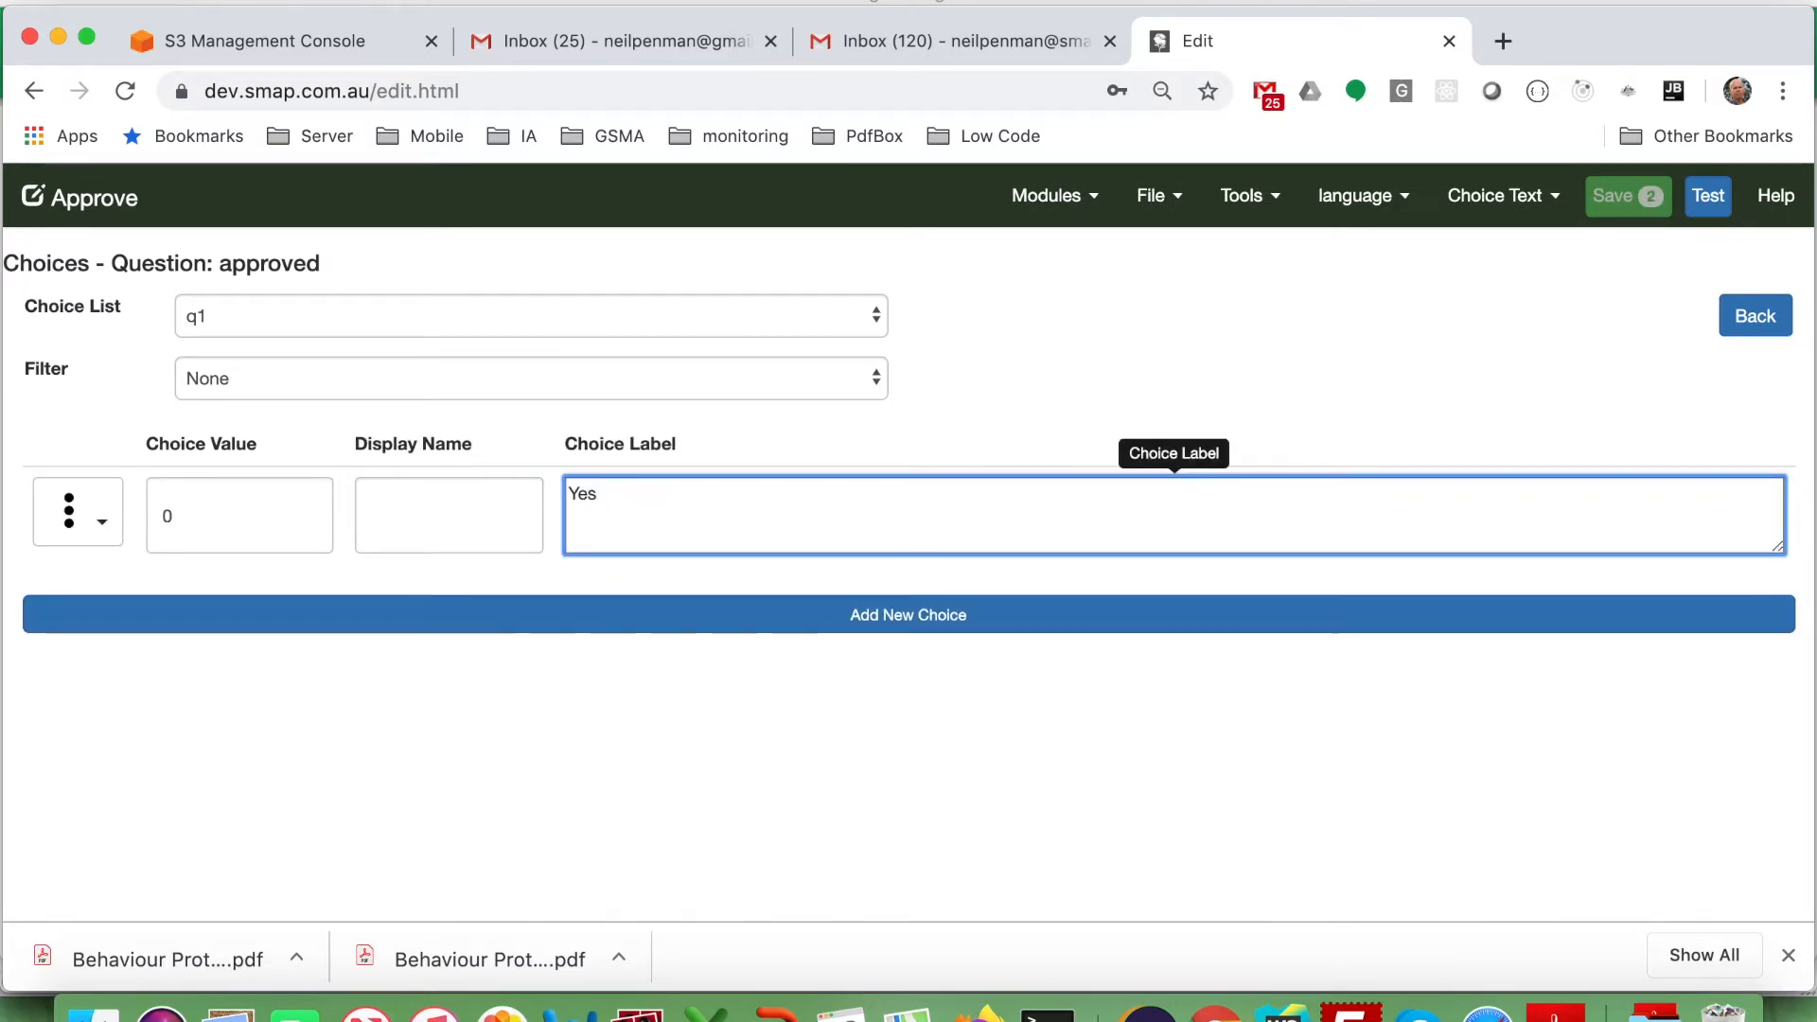
key(shift+Tab)
key(shift+Tab)
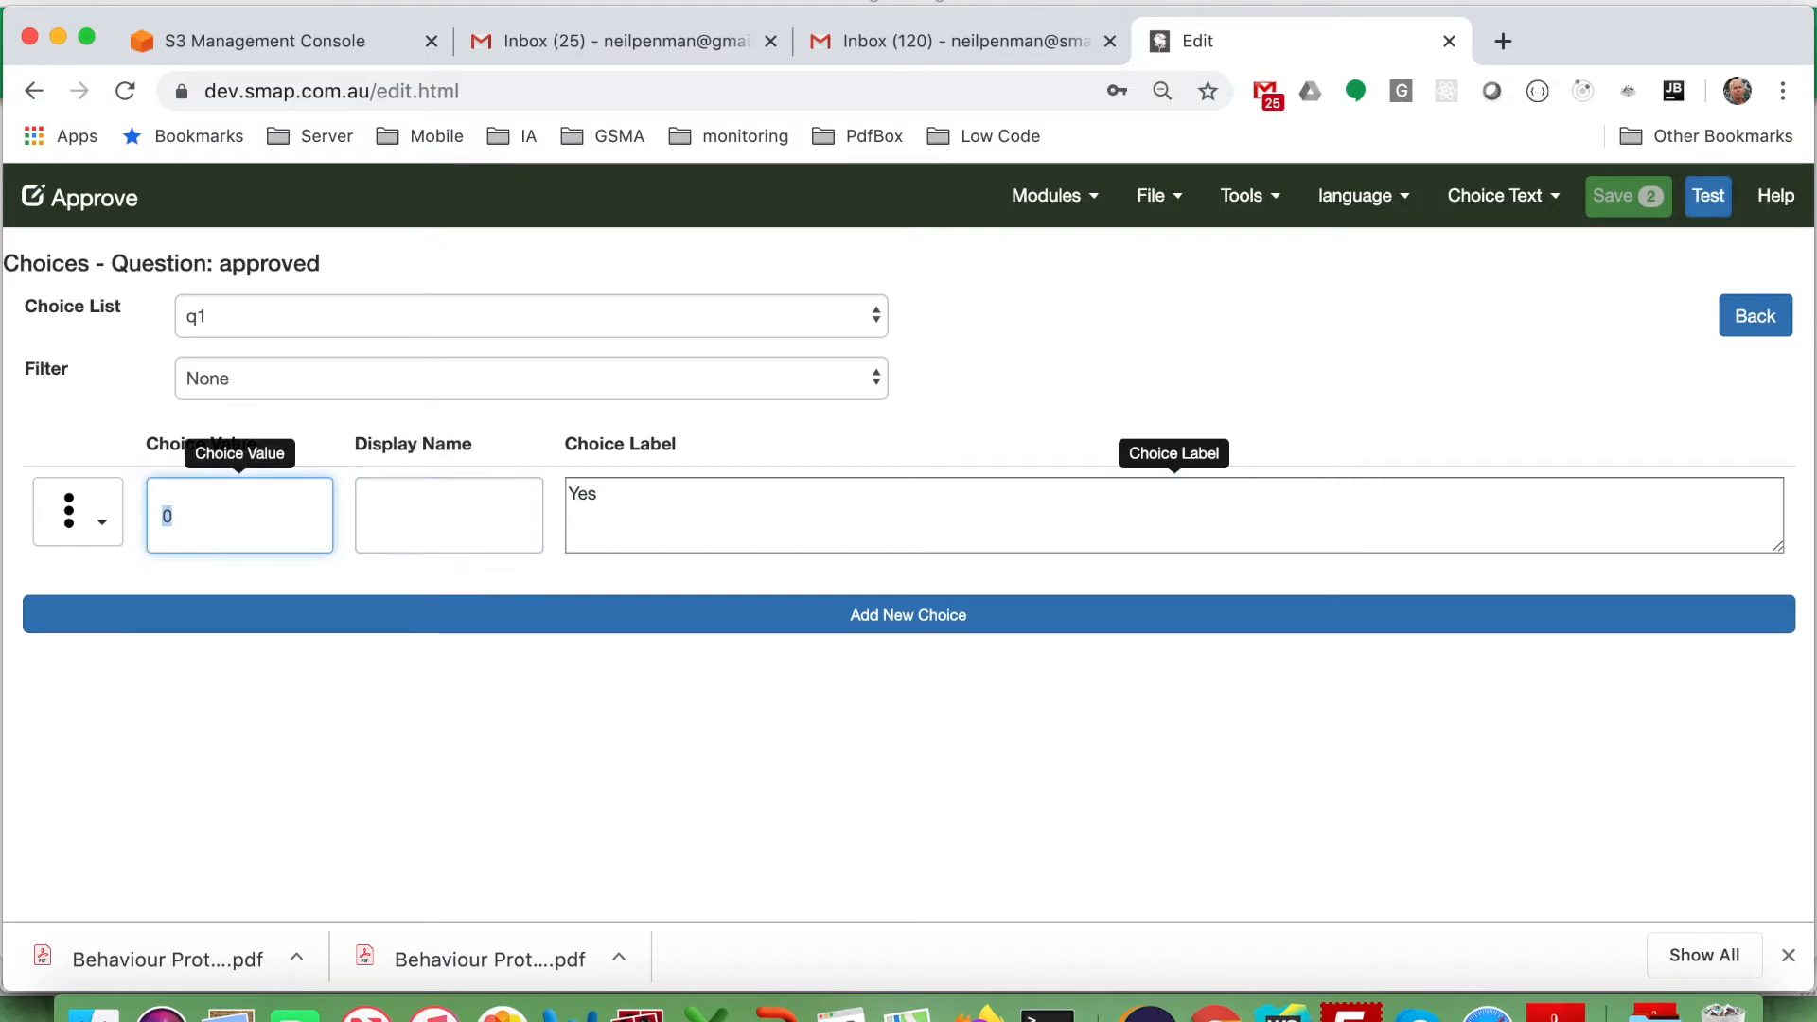
text(yes)
key(Tab)
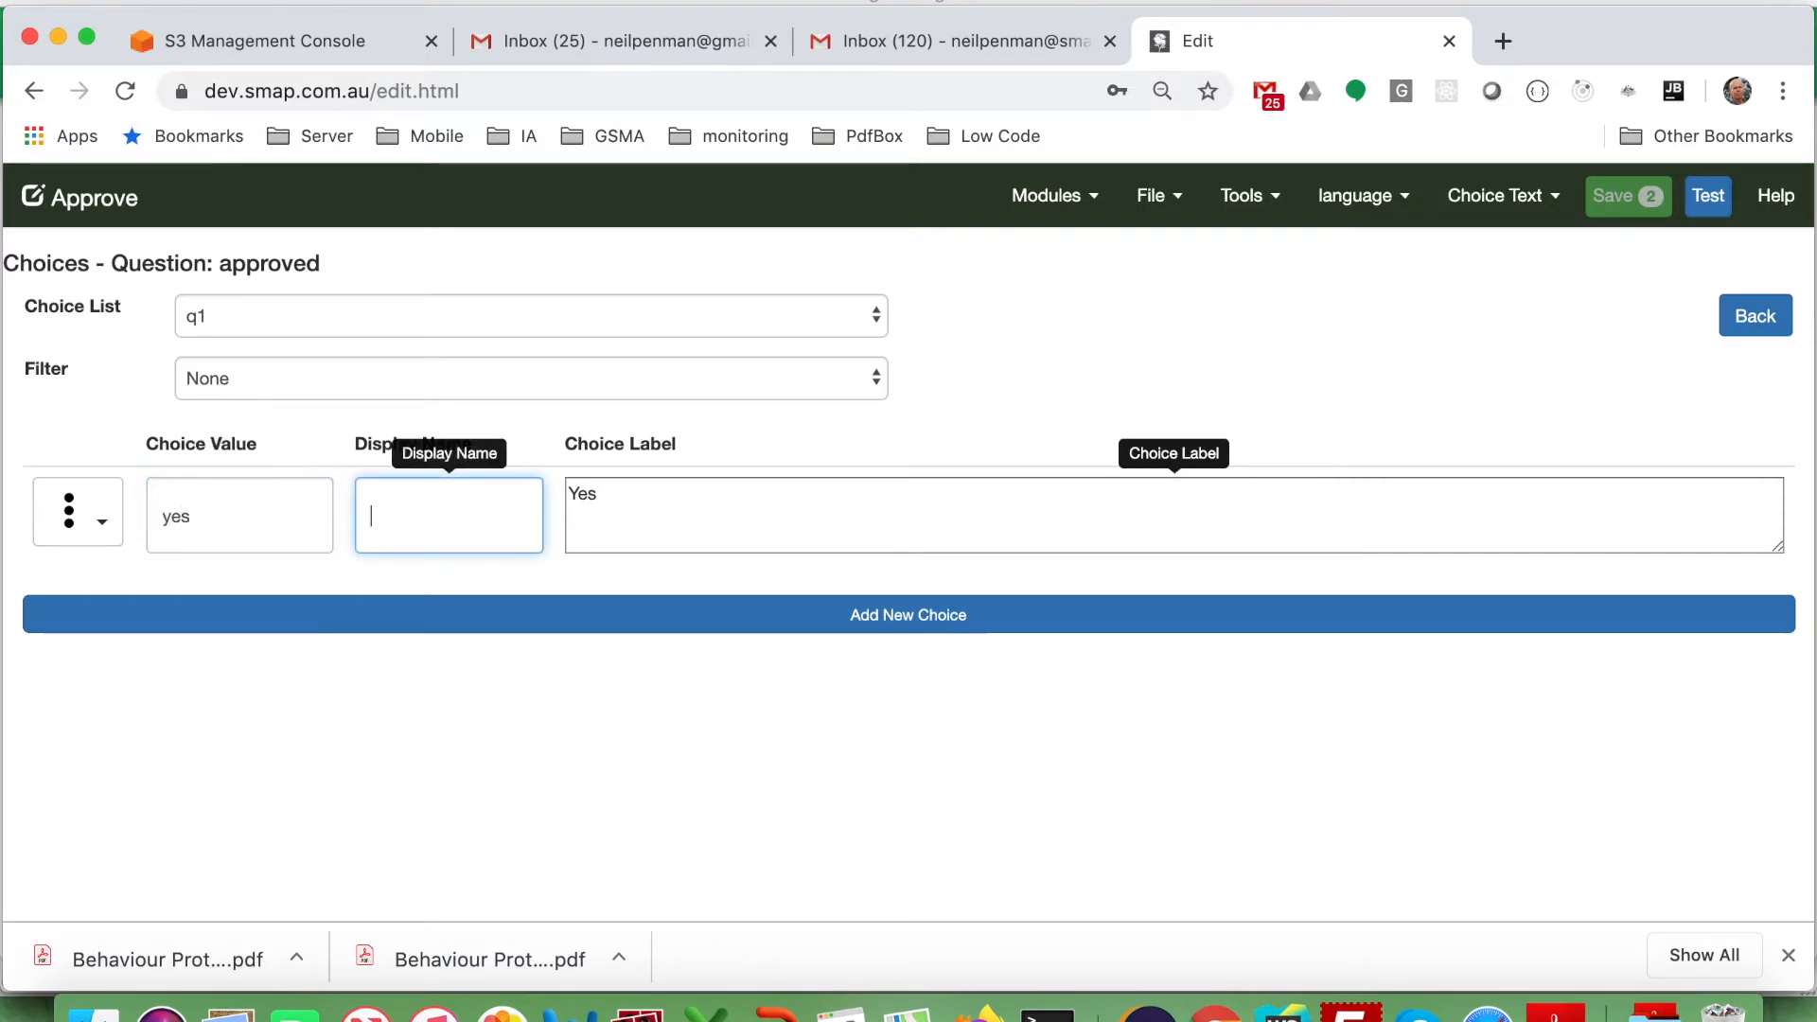
Add a second choice labelled No with value no and save the form.
click(993, 617)
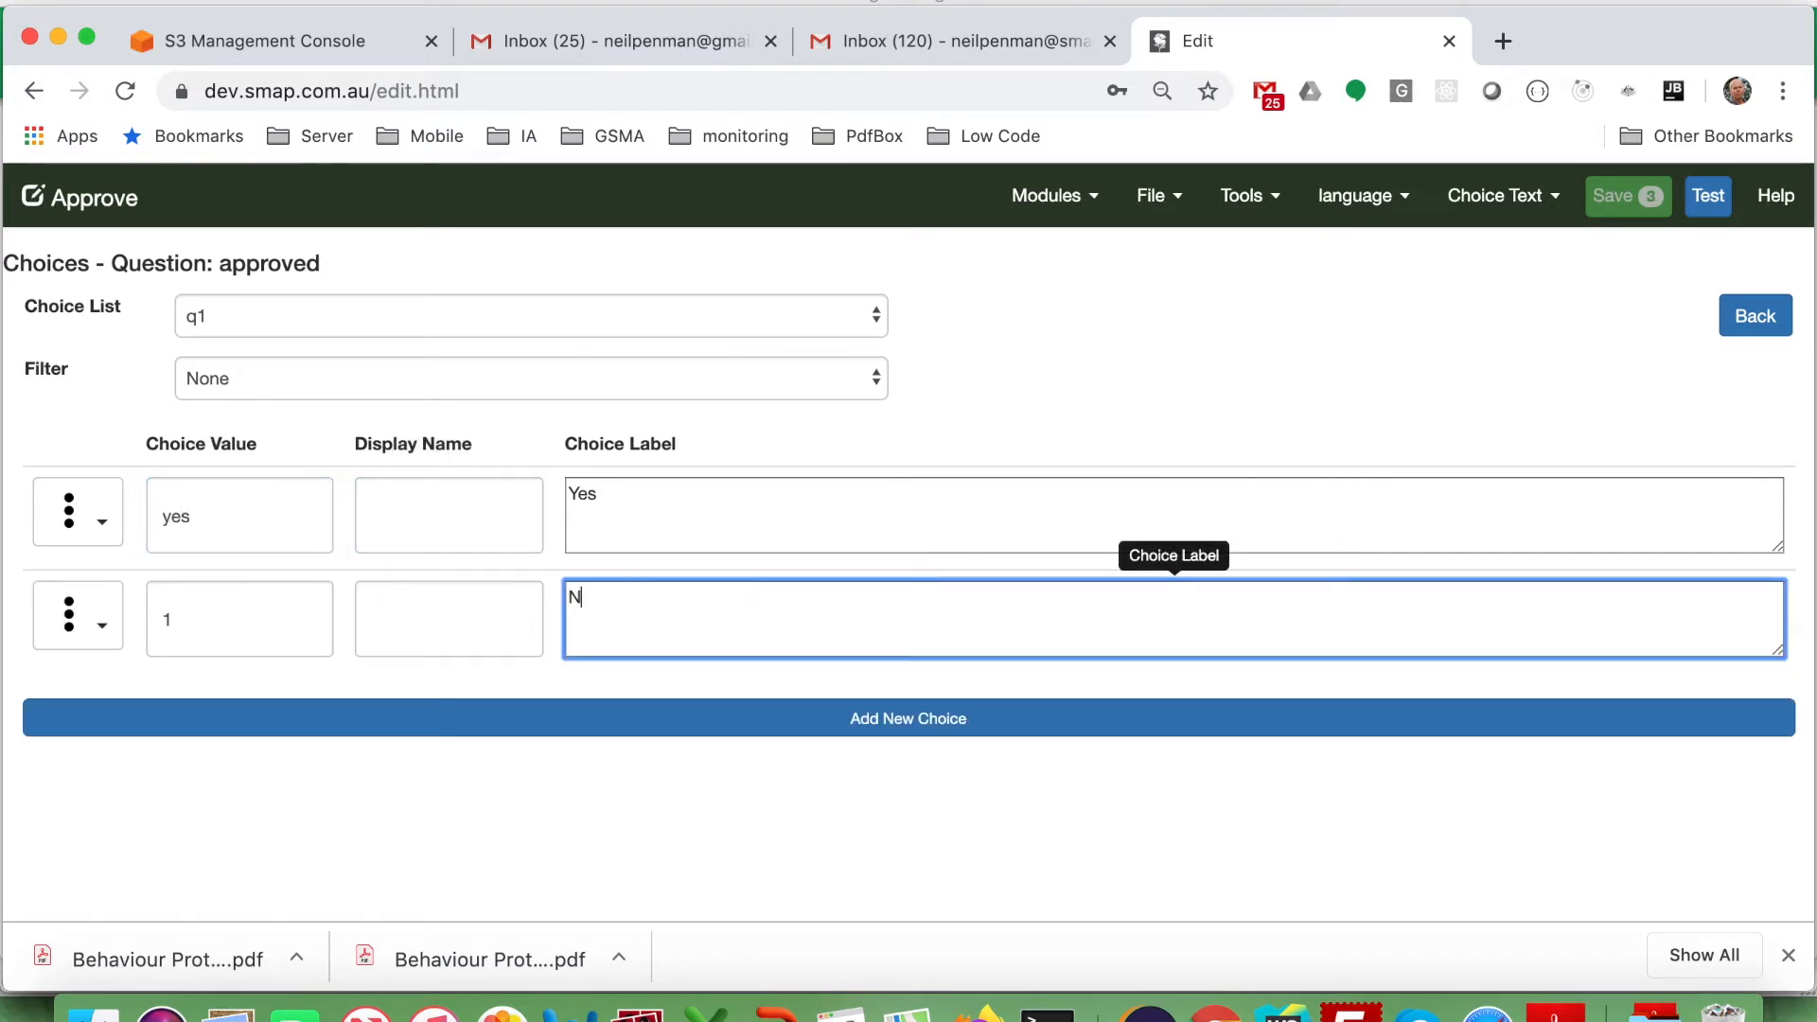
click(275, 620)
key(BackSpace)
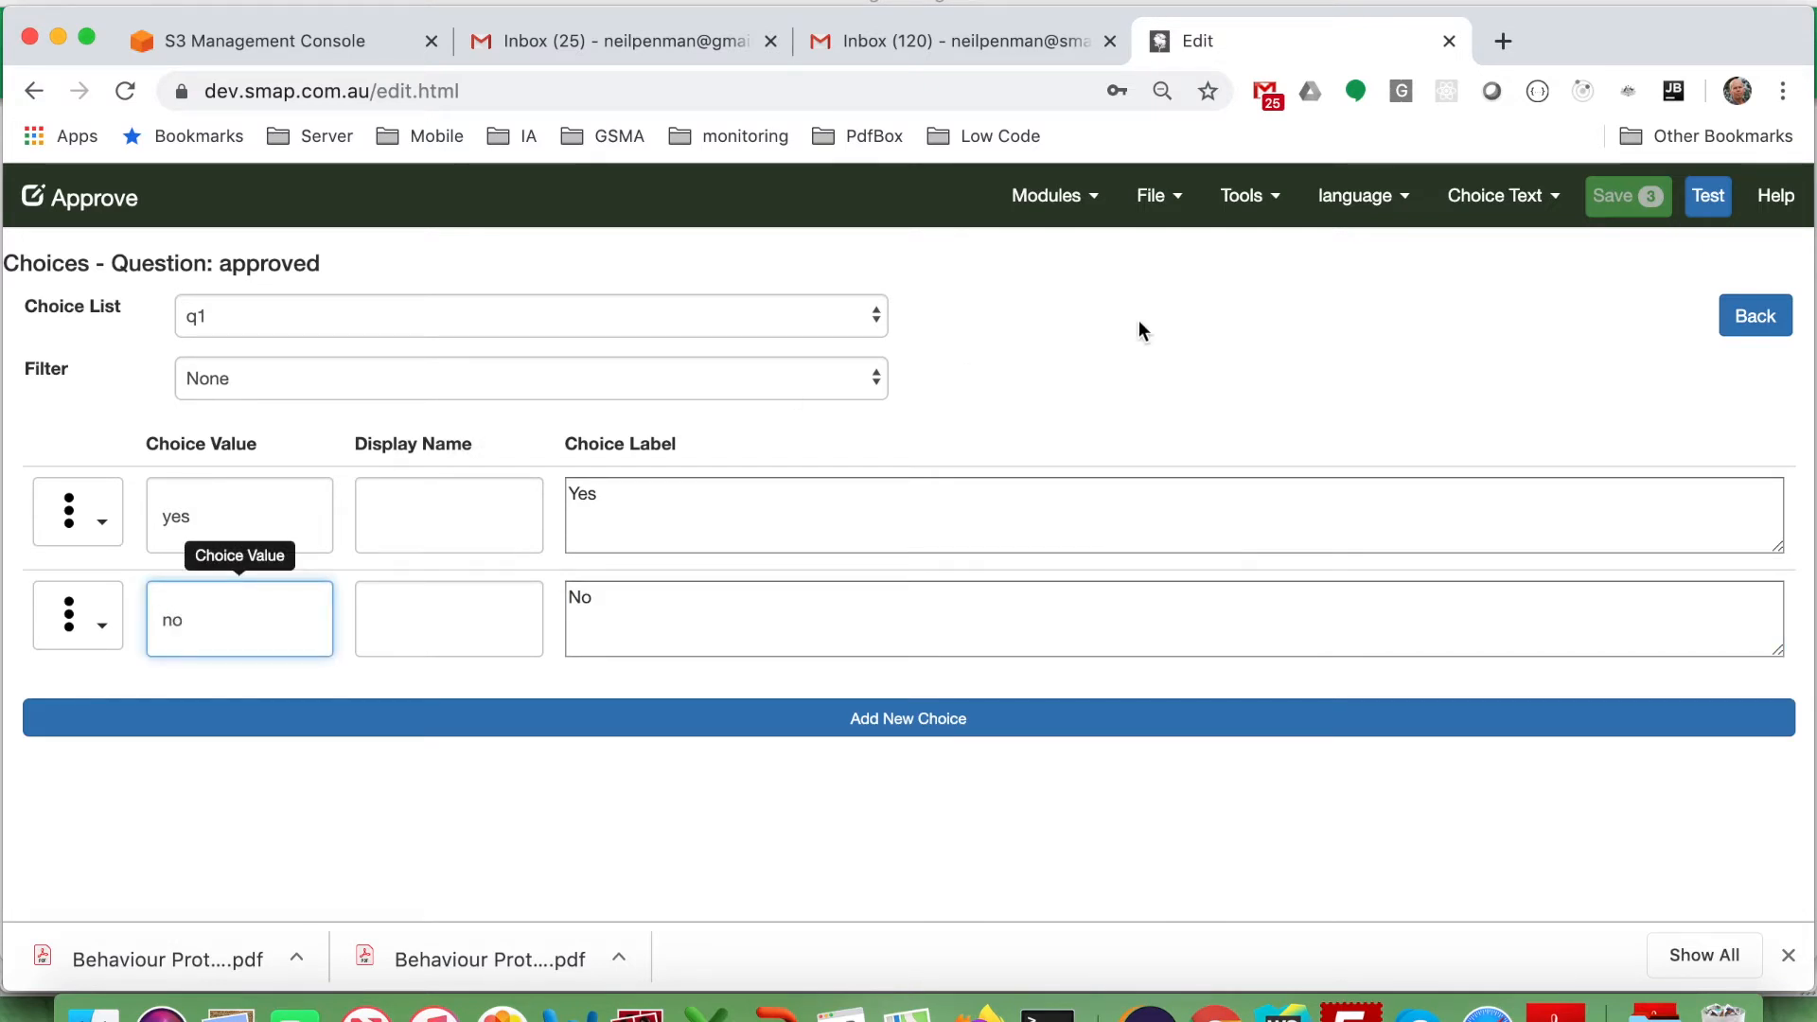
click(1639, 201)
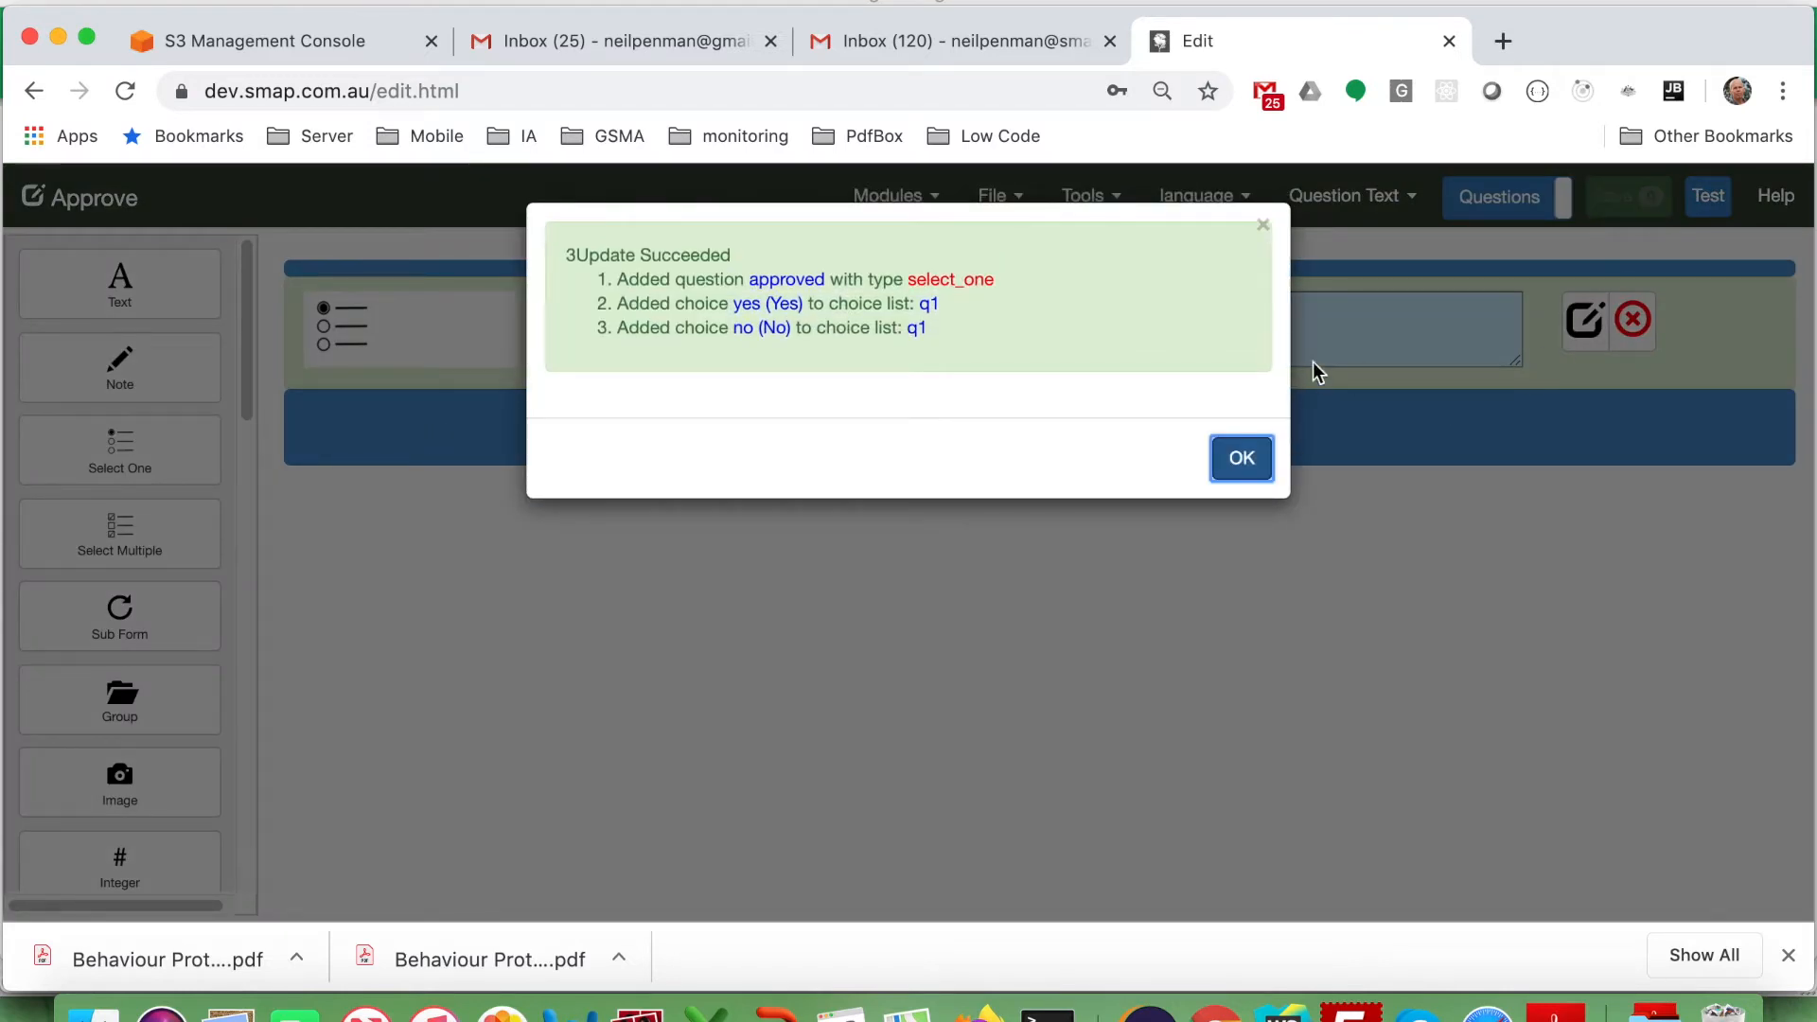
click(1242, 458)
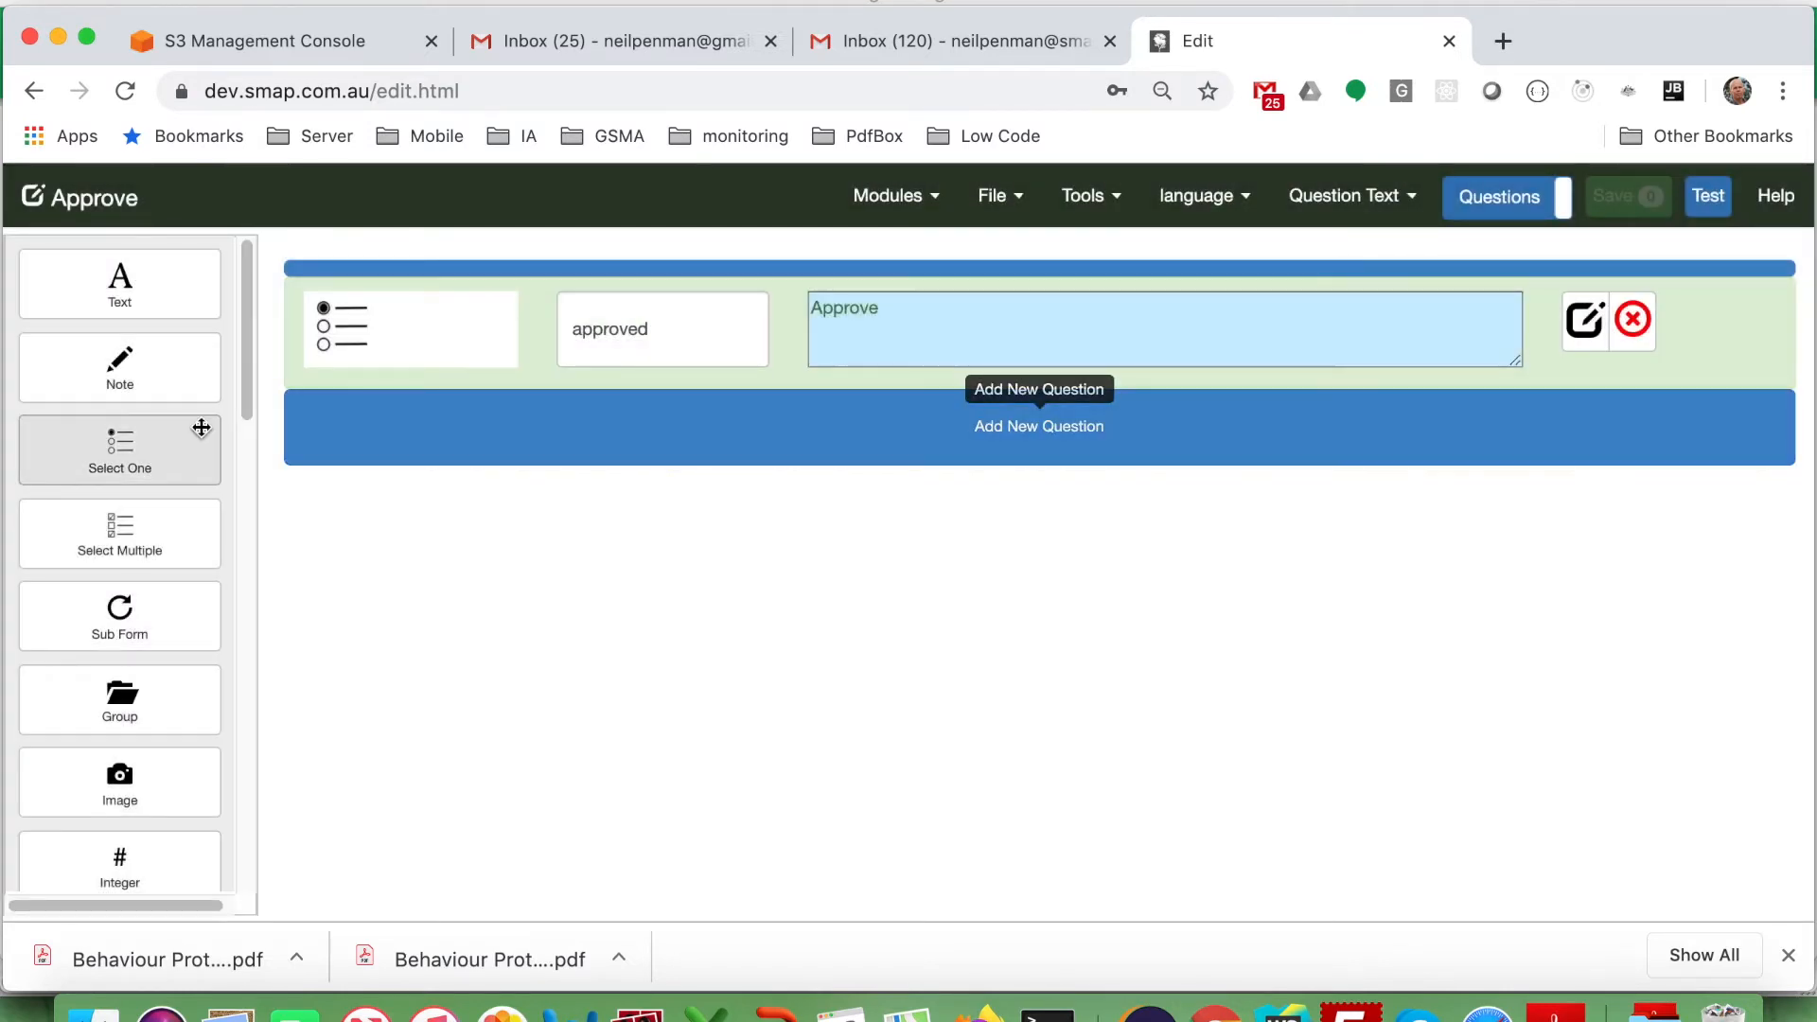
Add a text question comments with text Comments below approved, then save.
click(121, 279)
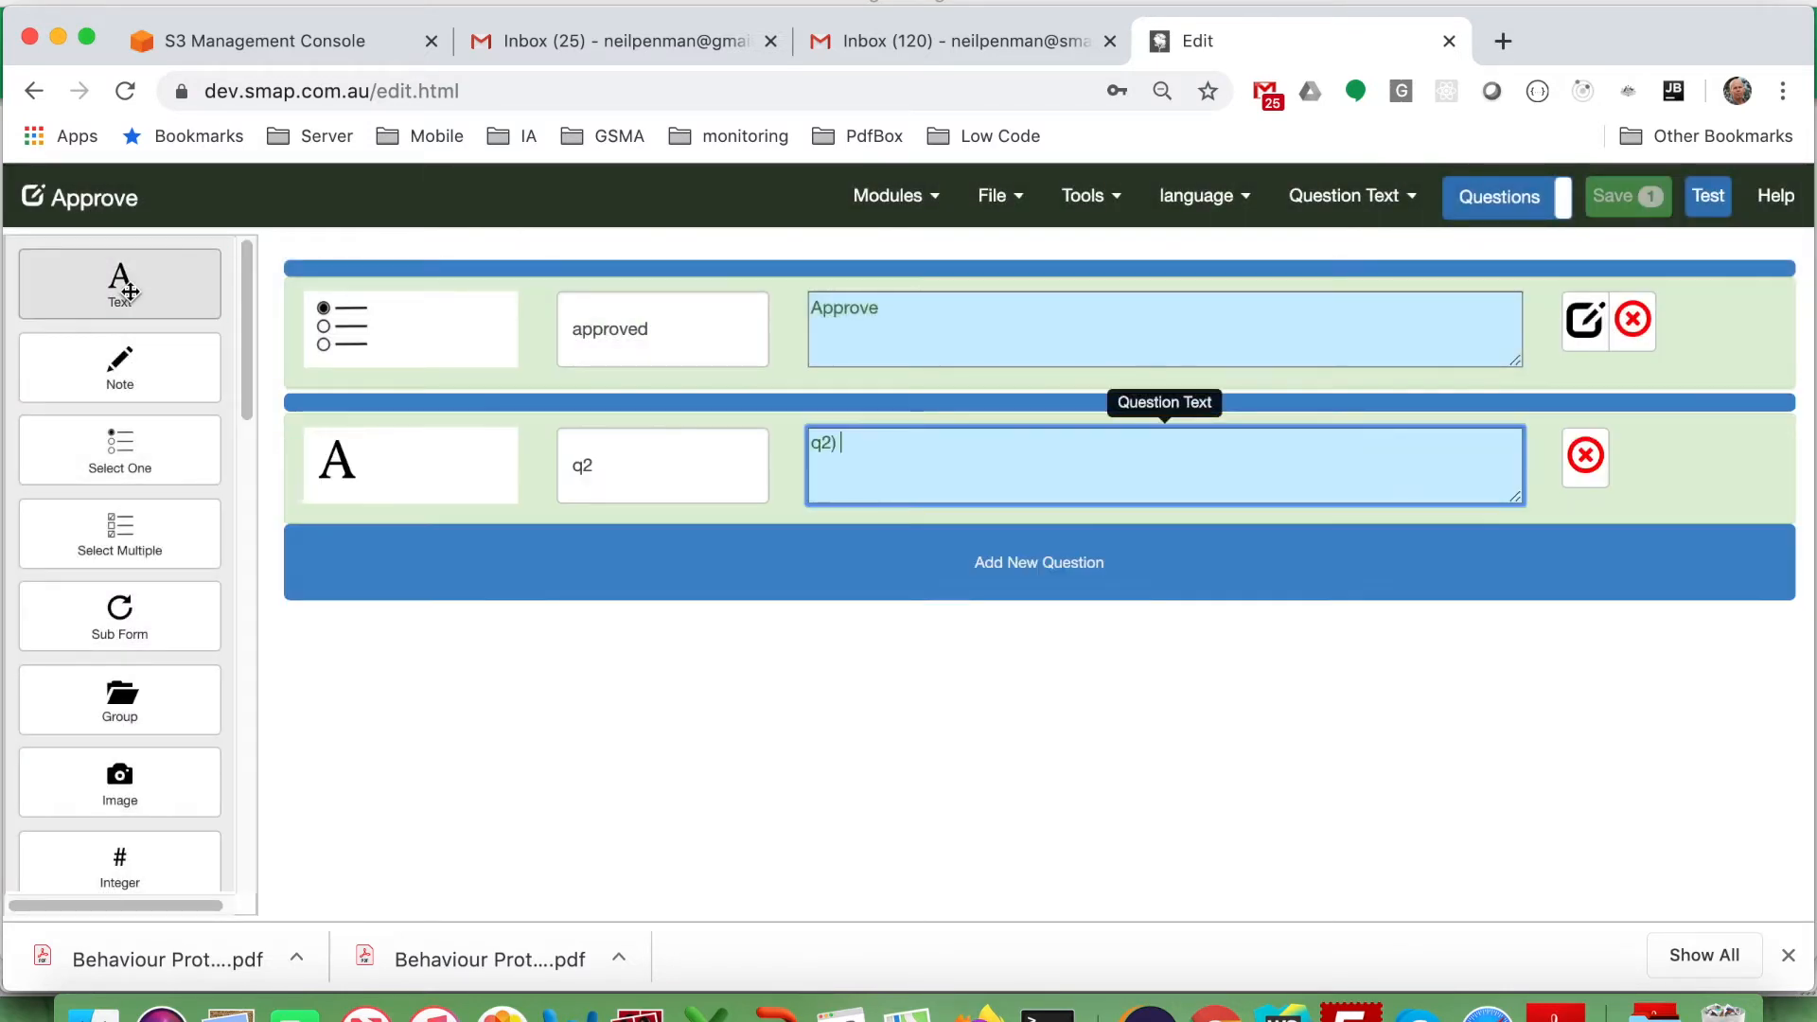
click(614, 476)
key(BackSpace)
key(BackSpace)
text(comments)
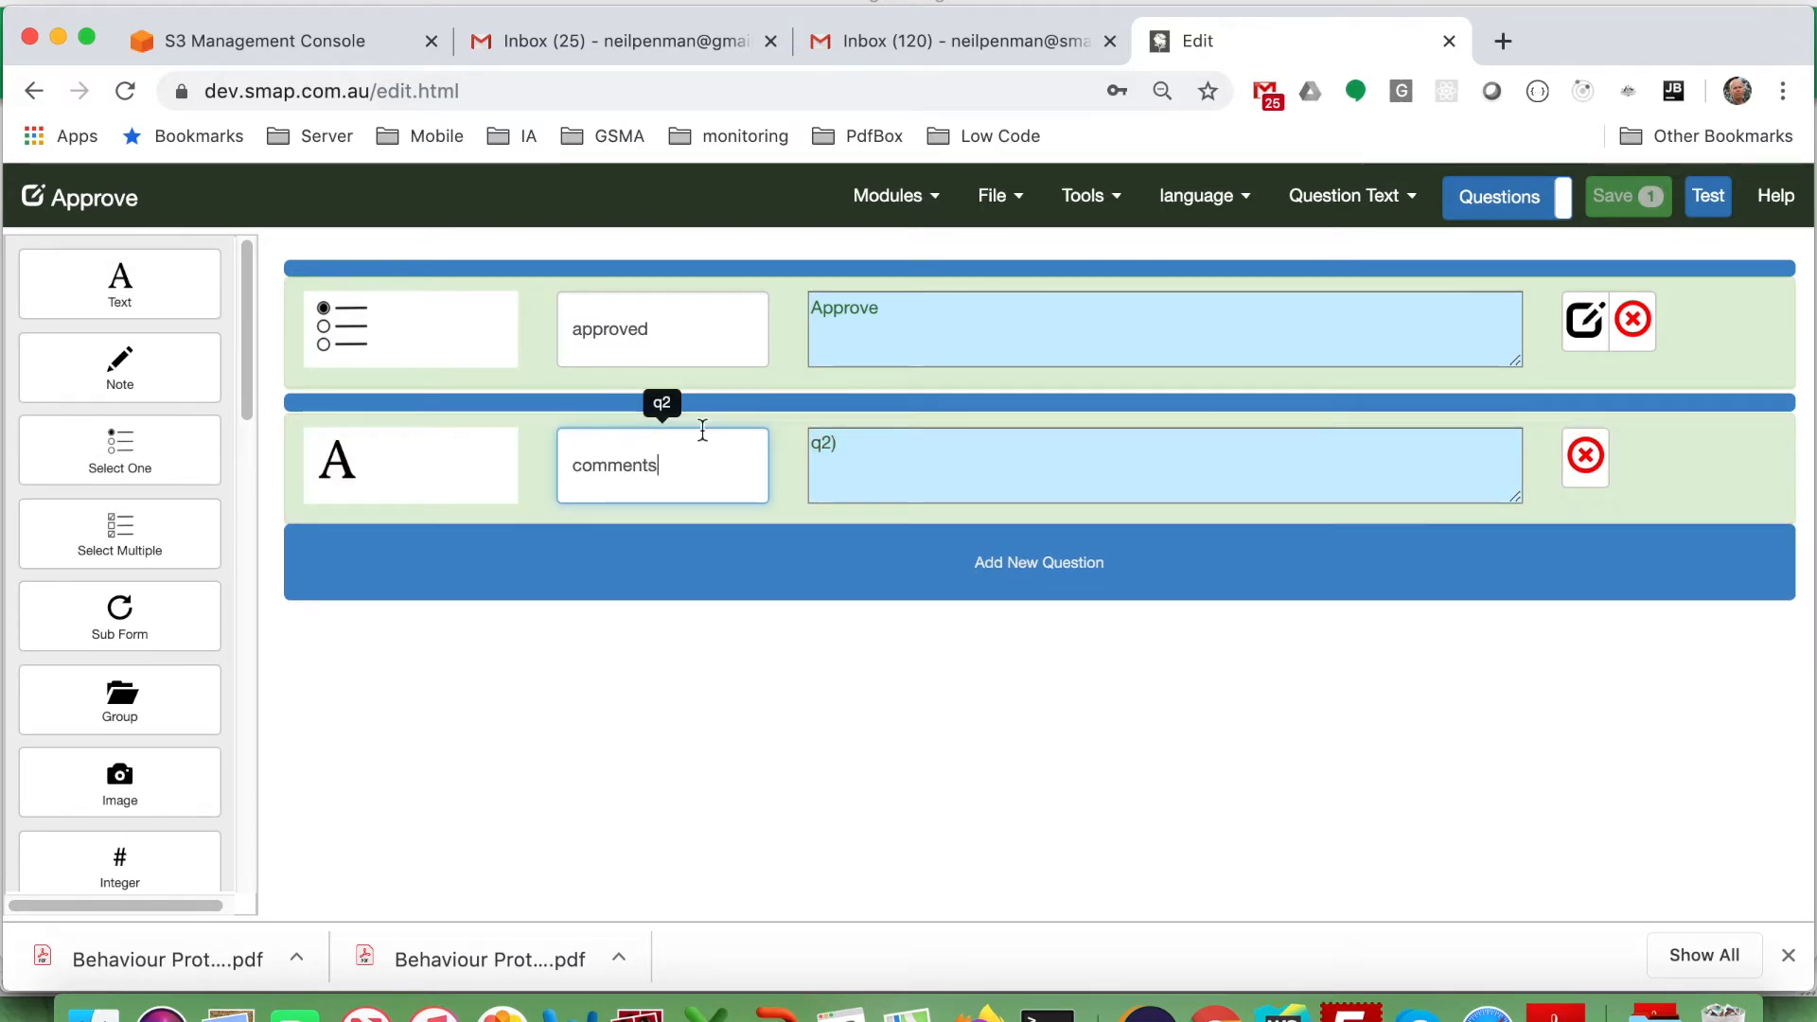
click(866, 441)
text(q)
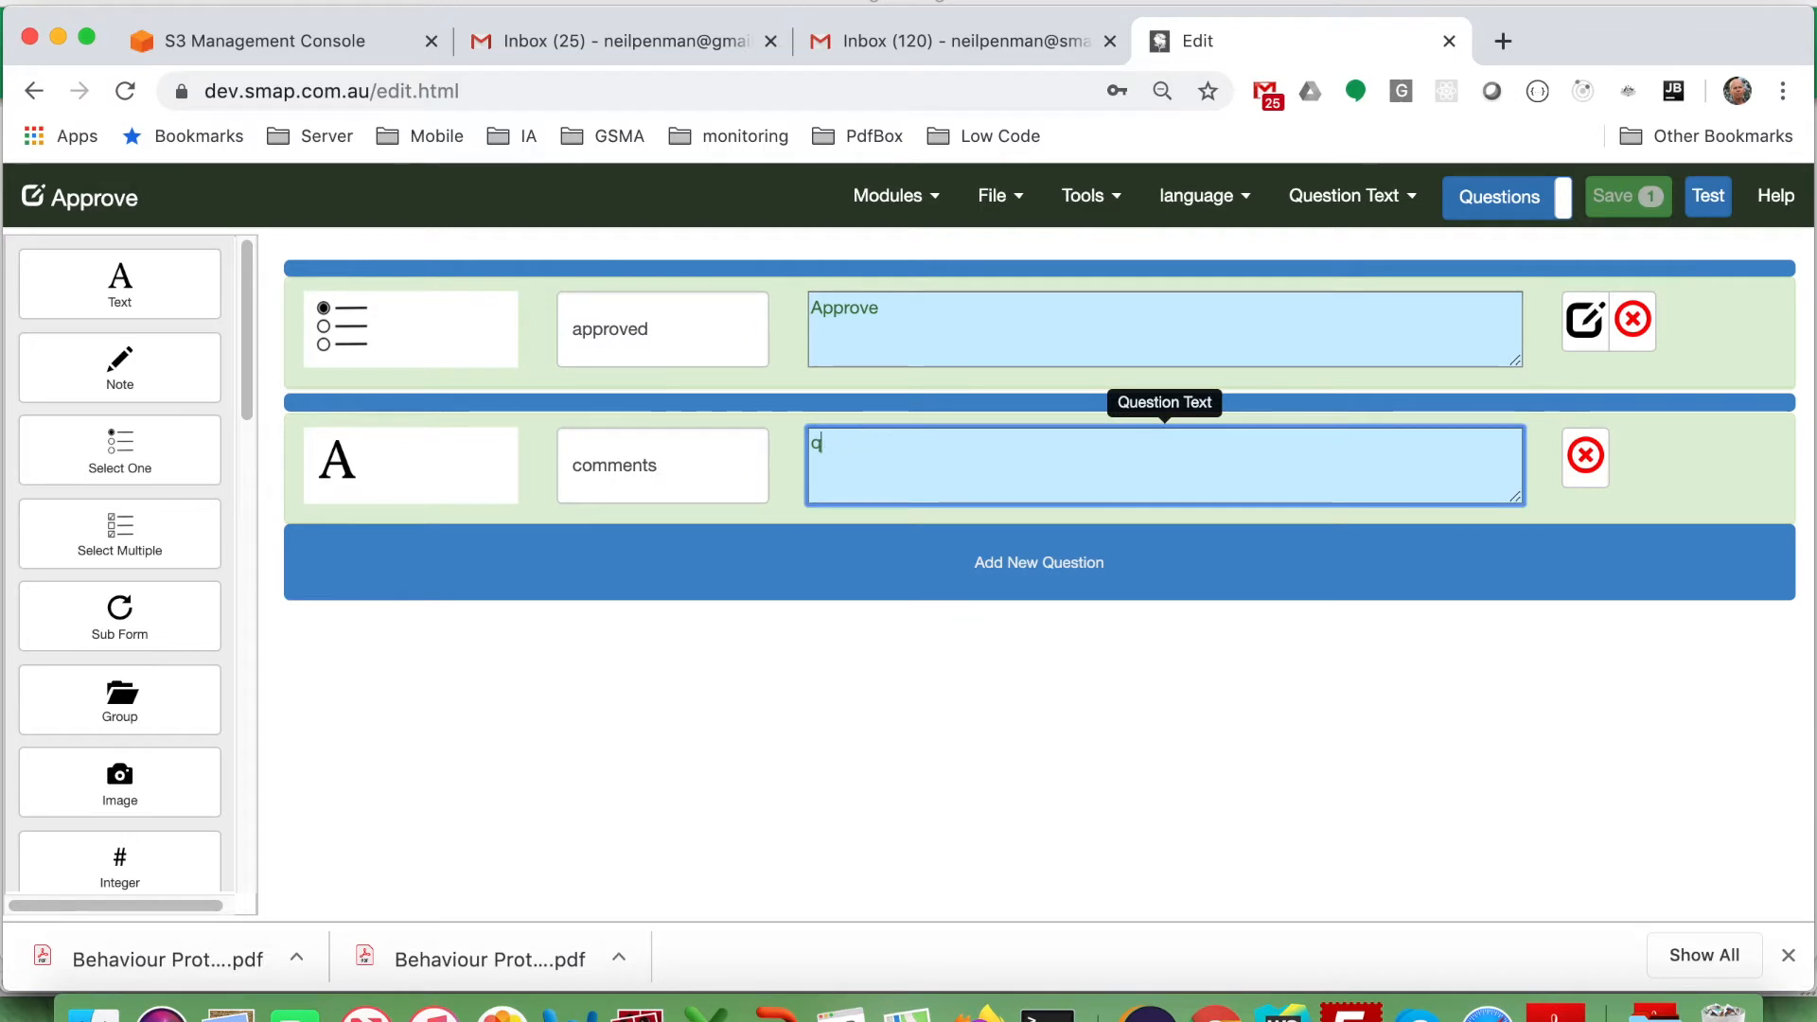
key(BackSpace)
text(C)
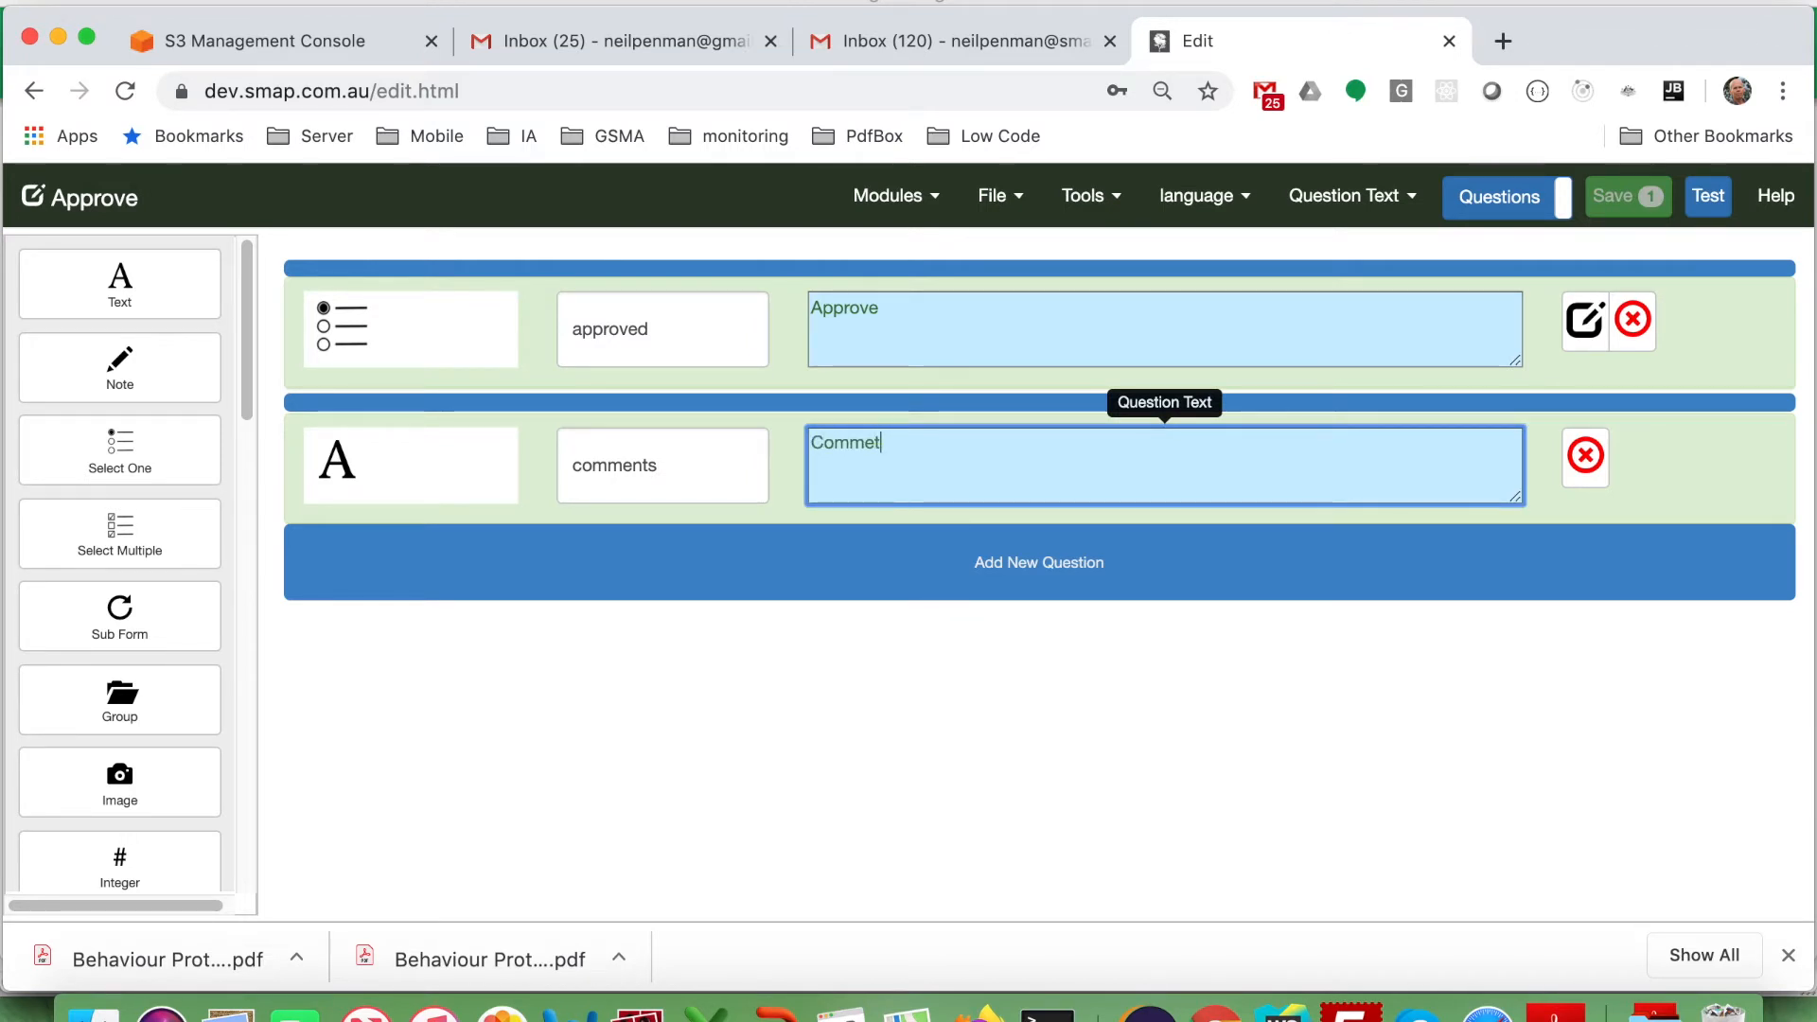
text(omments)
click(1621, 208)
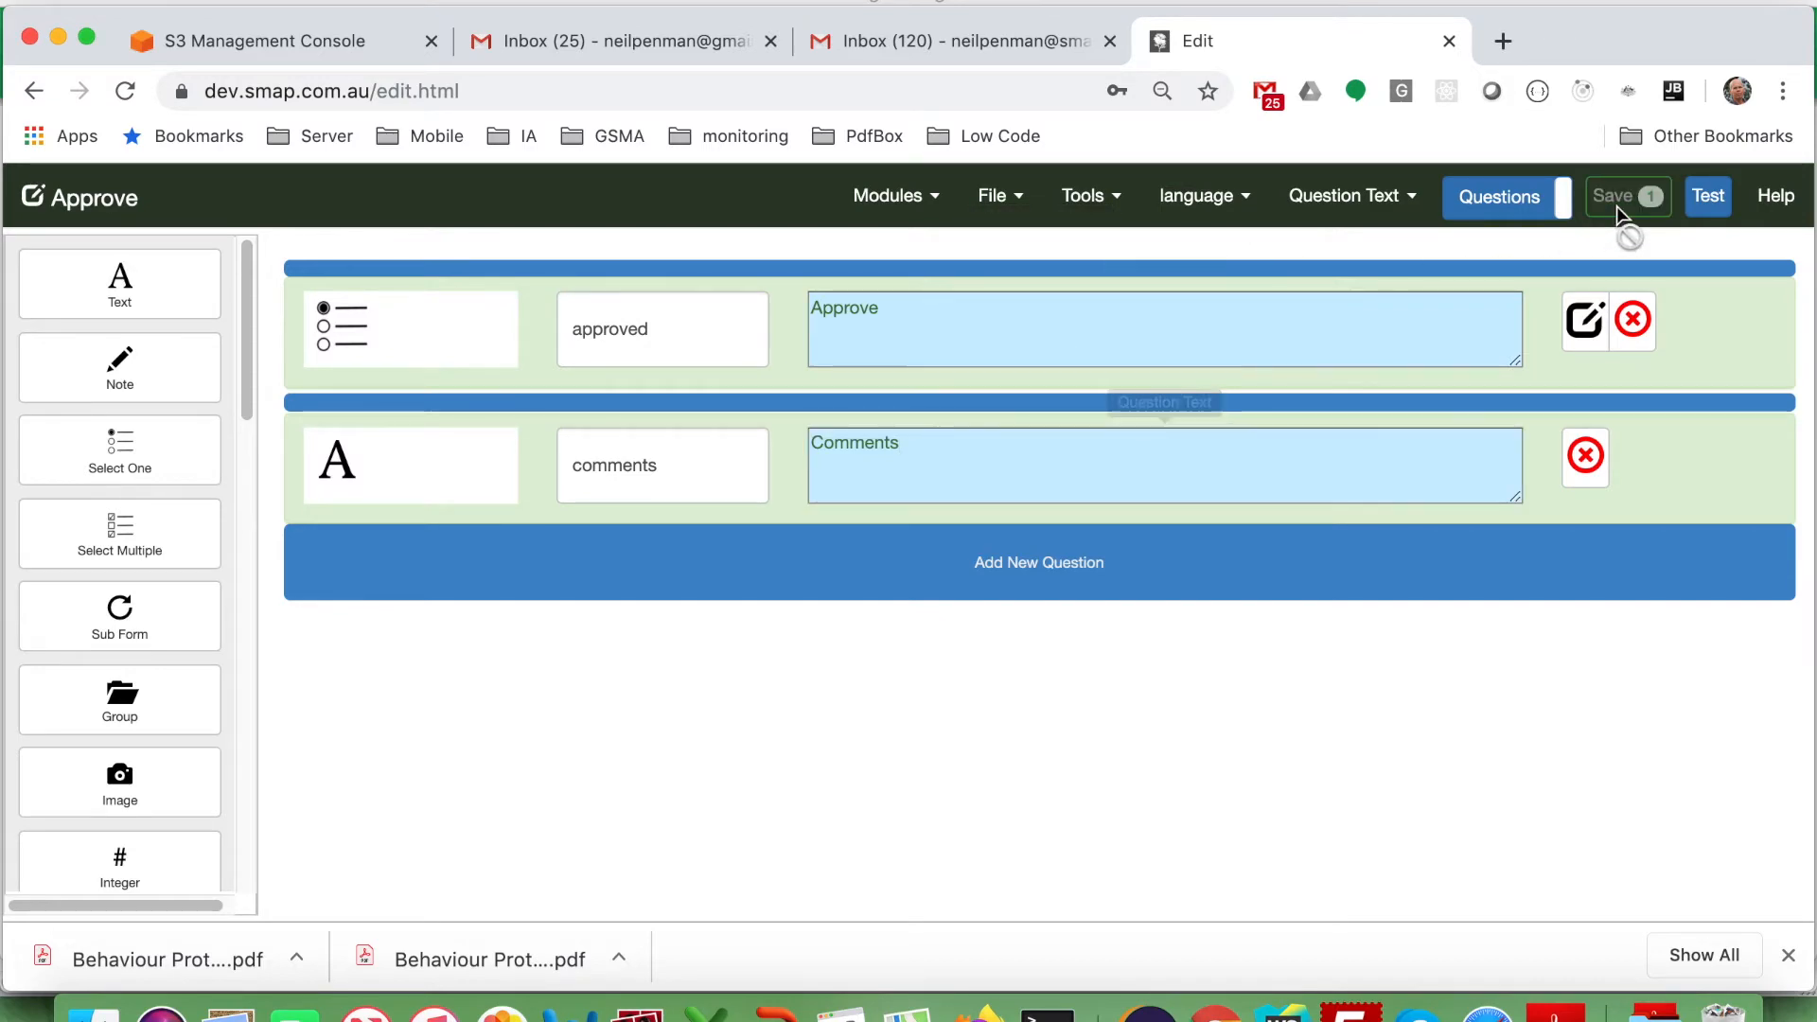
click(1241, 410)
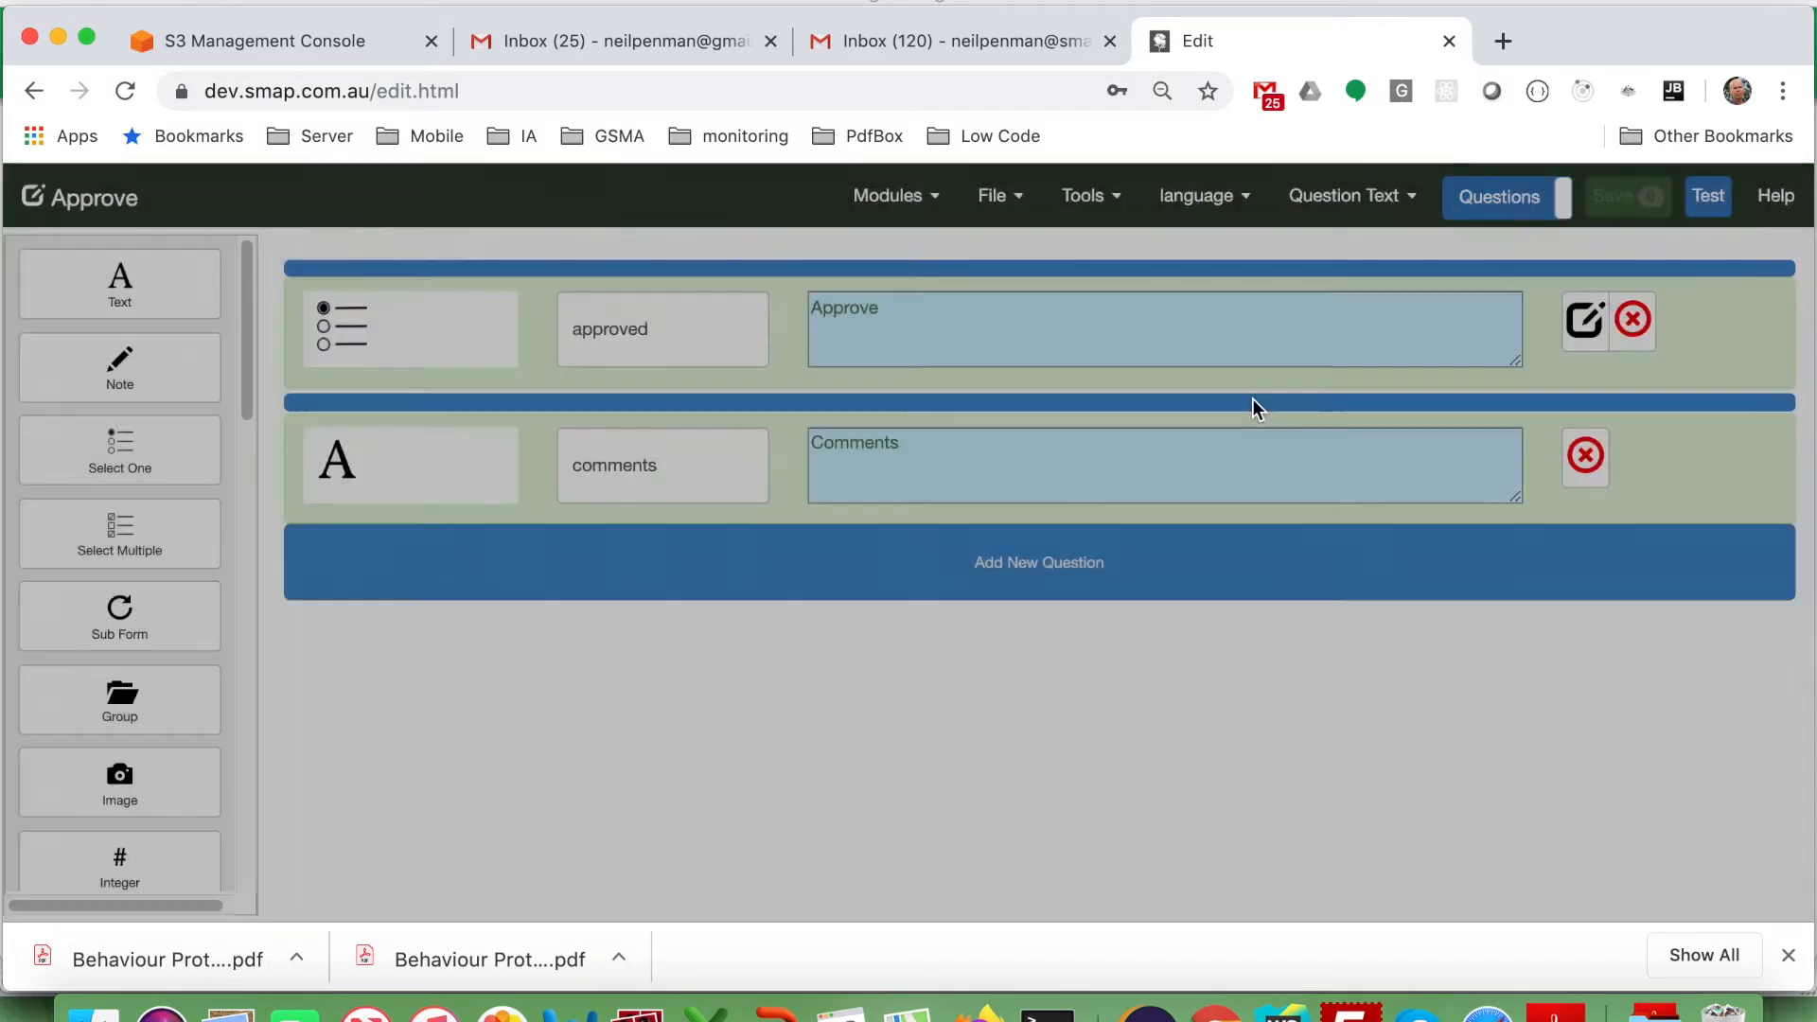
Uncheck Data Survey in the Approve form's settings and save them.
click(984, 212)
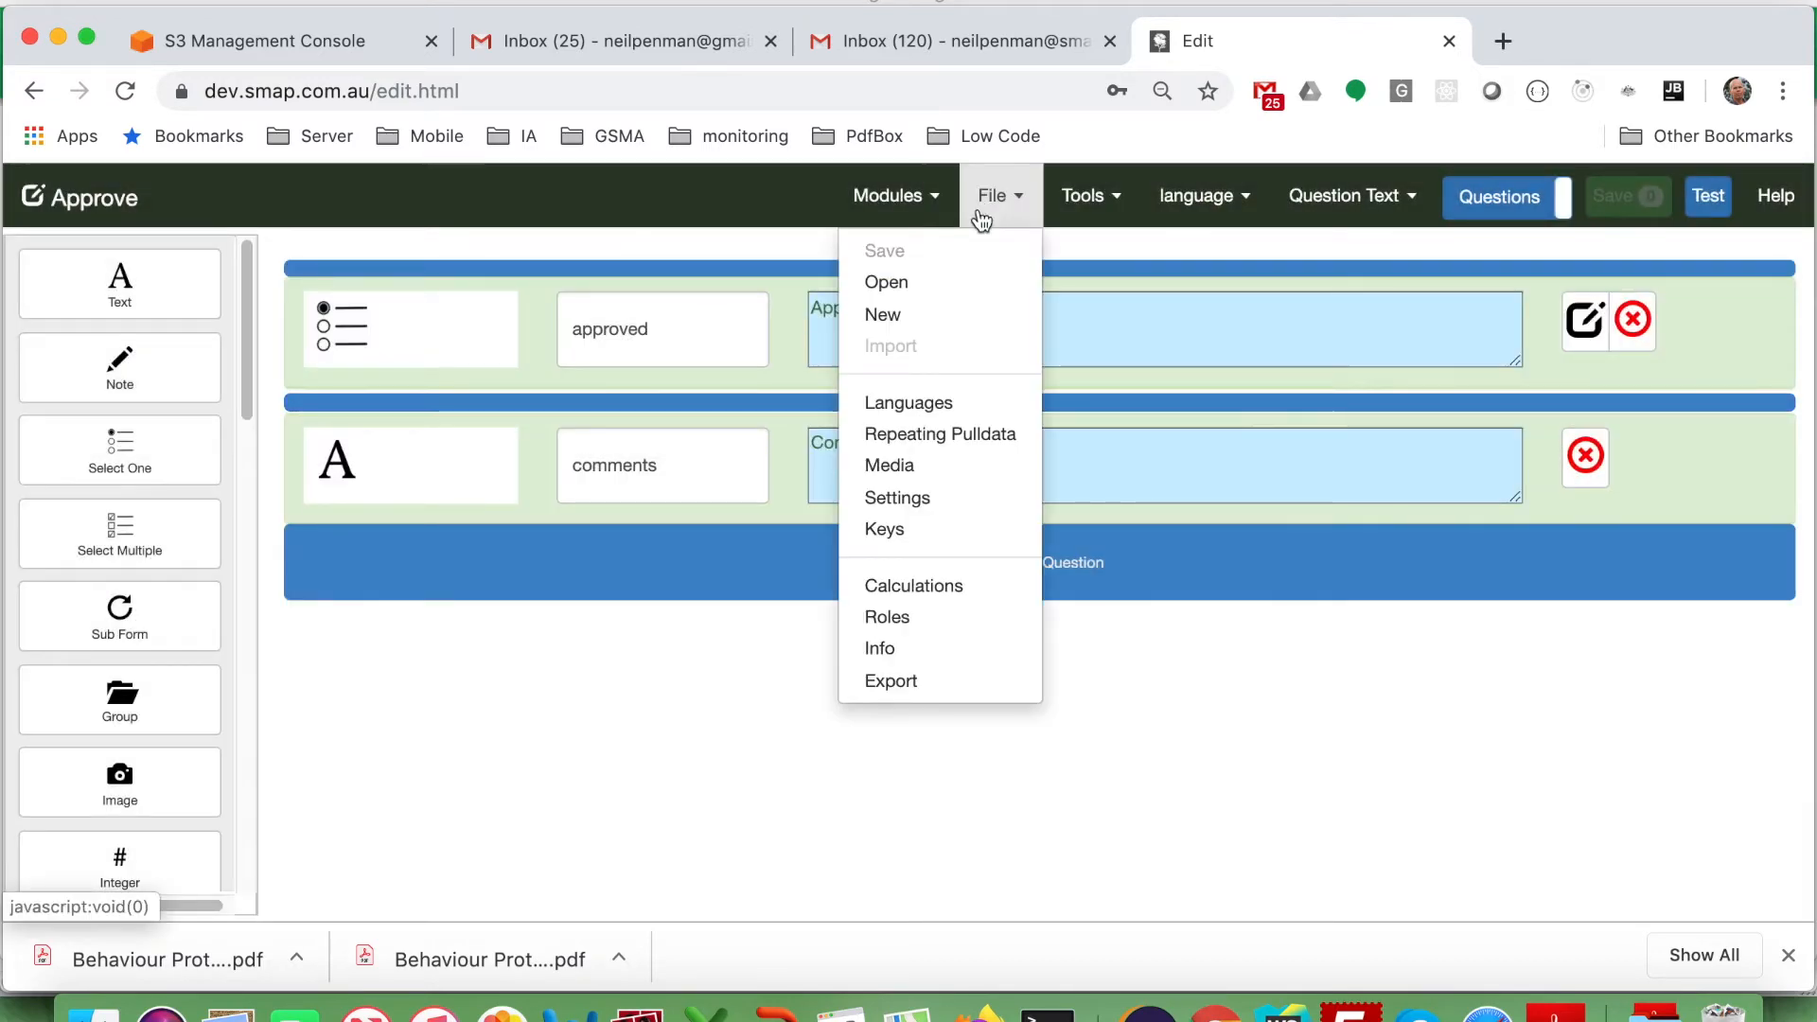
click(892, 507)
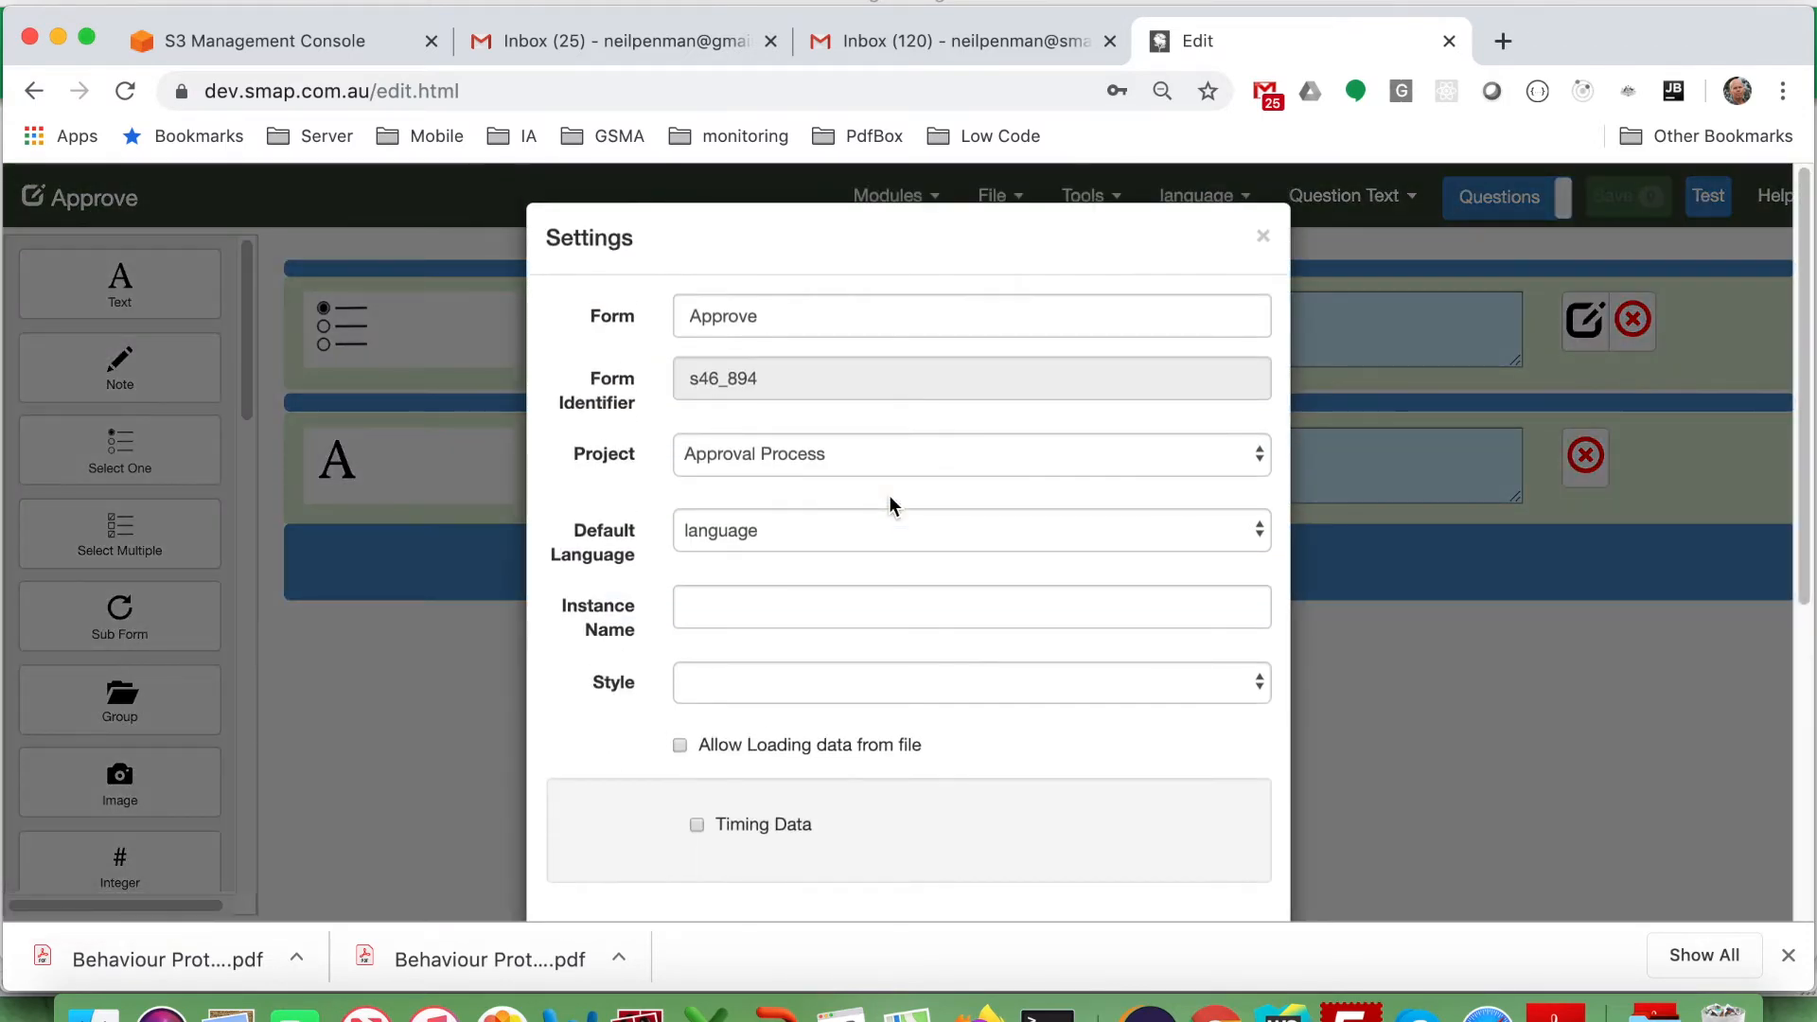
scroll(888, 503, down, 5)
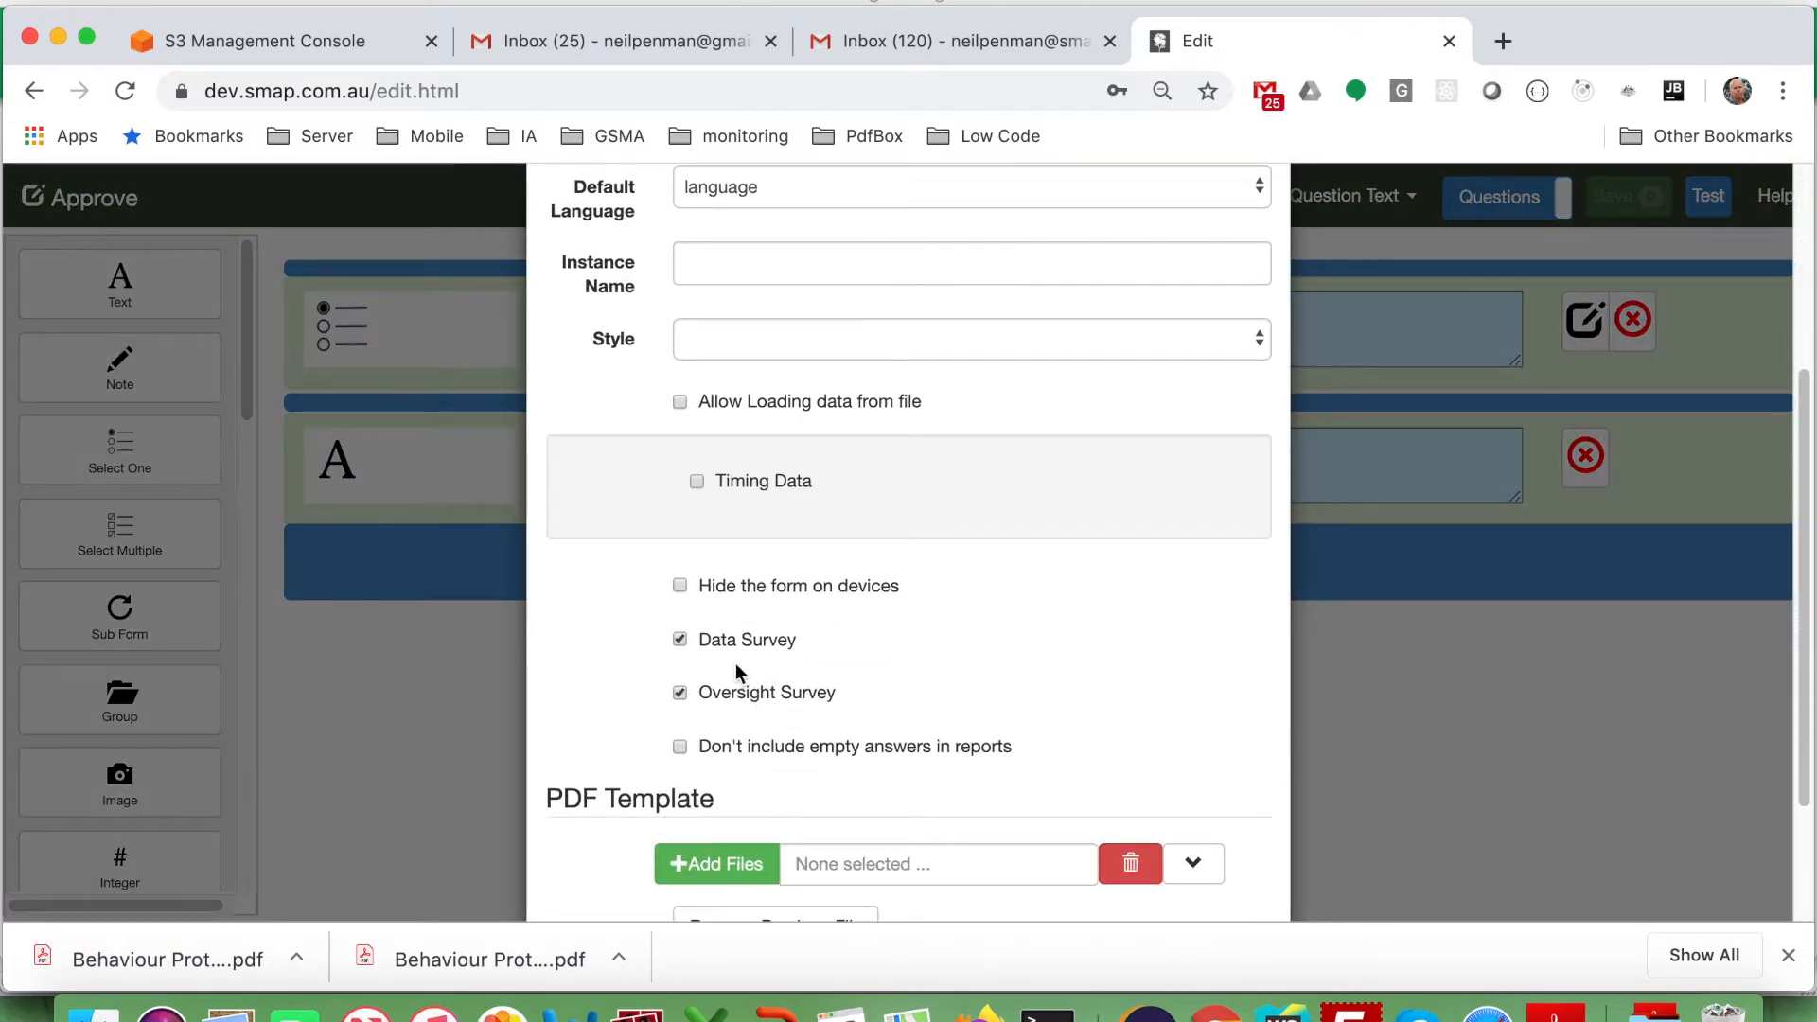
click(734, 653)
scroll(1091, 661, down, 3)
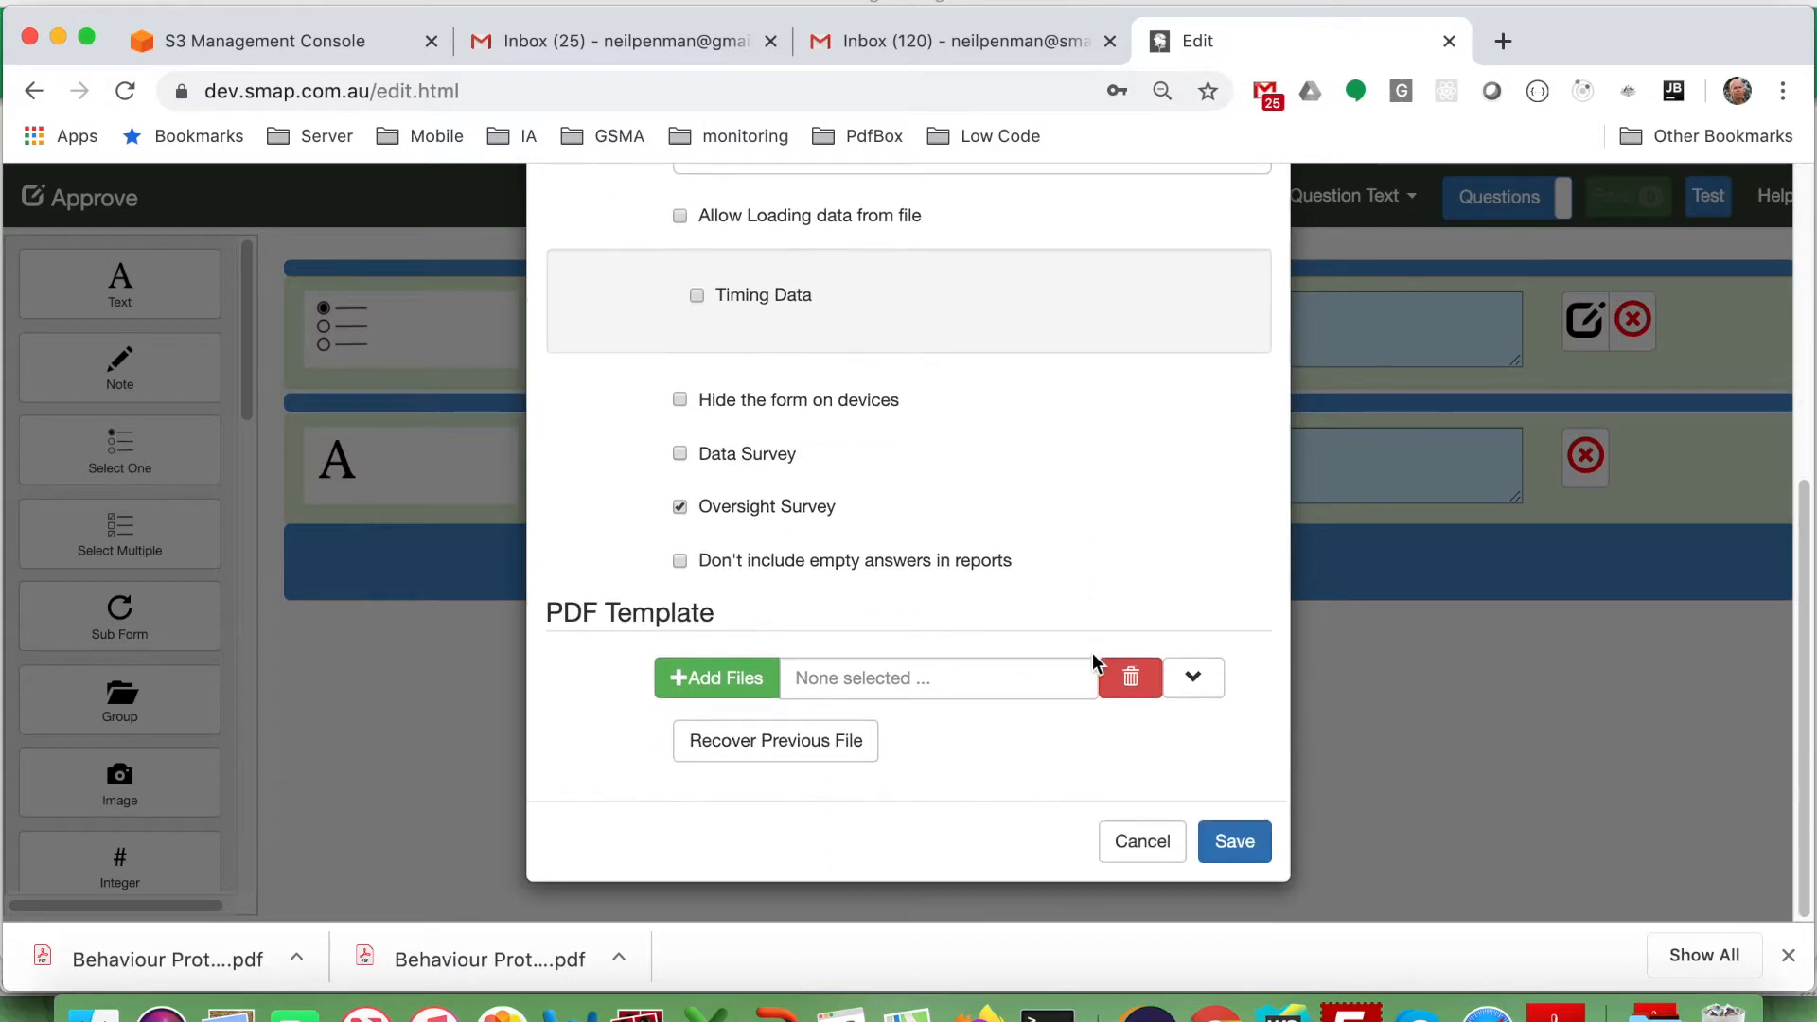
click(1248, 841)
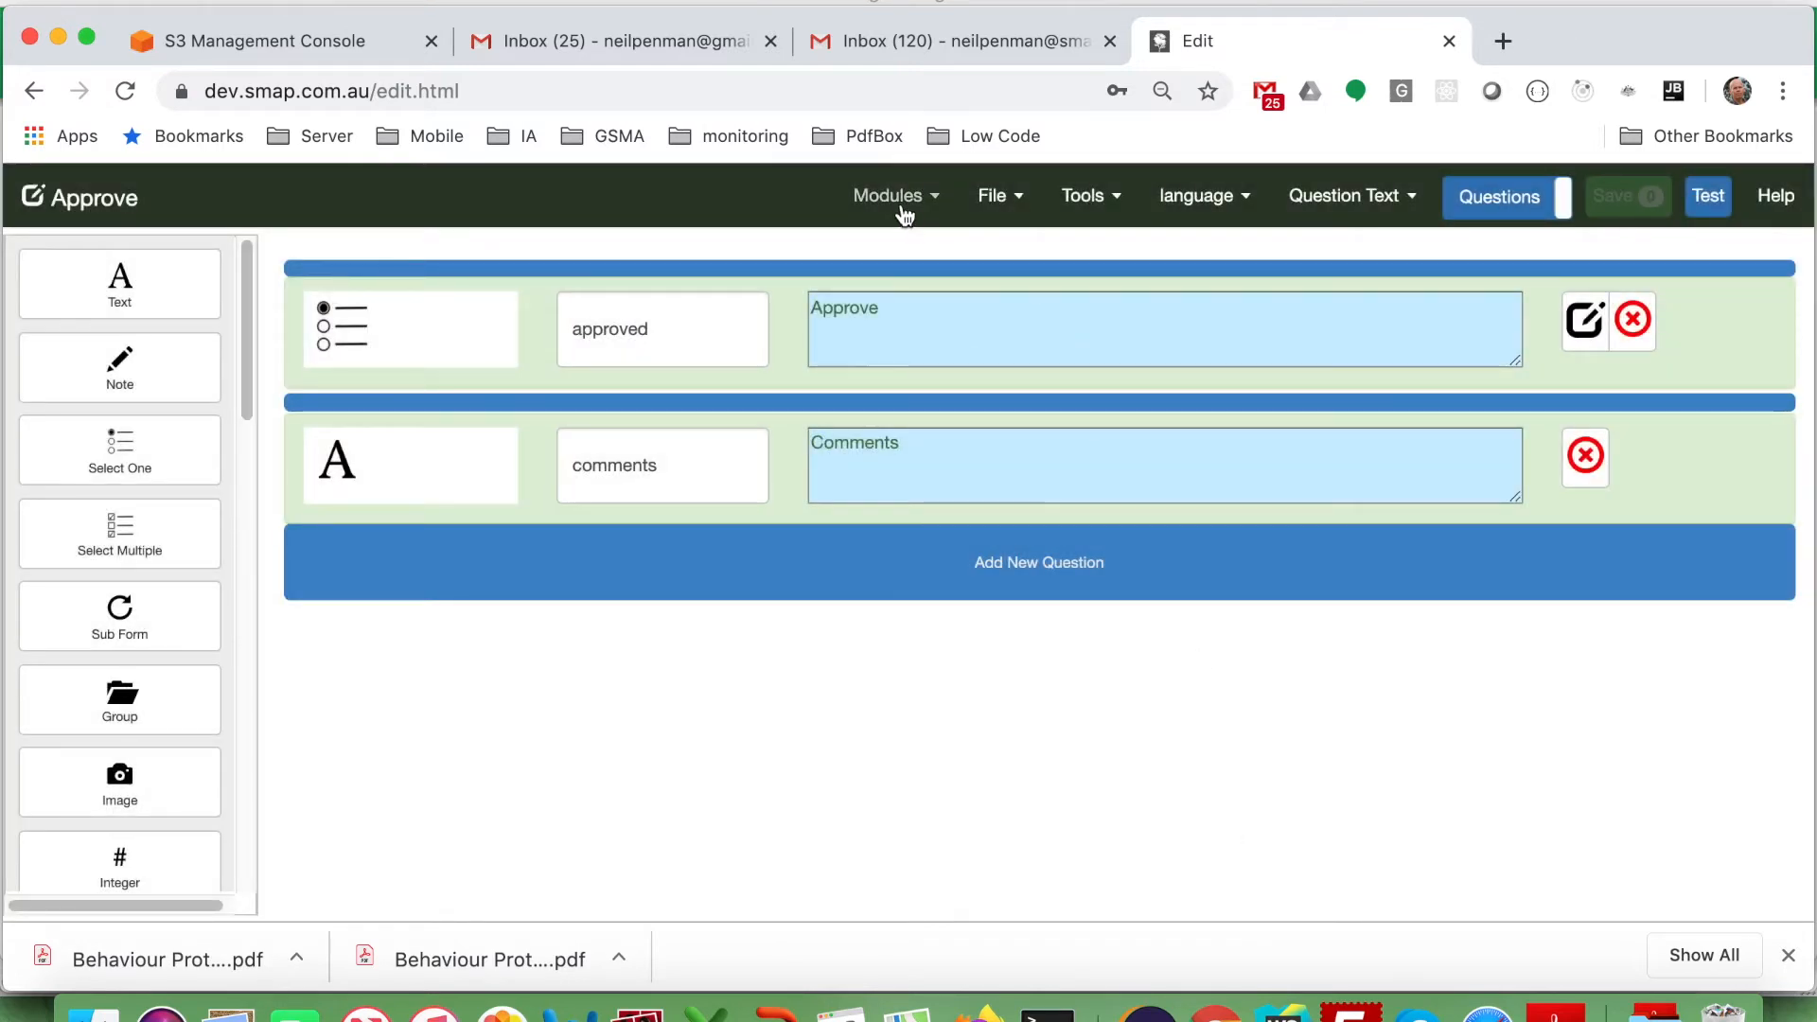
click(899, 202)
Uncheck Oversight Survey in the Request form's settings, save, and go back to Admin forms.
click(808, 314)
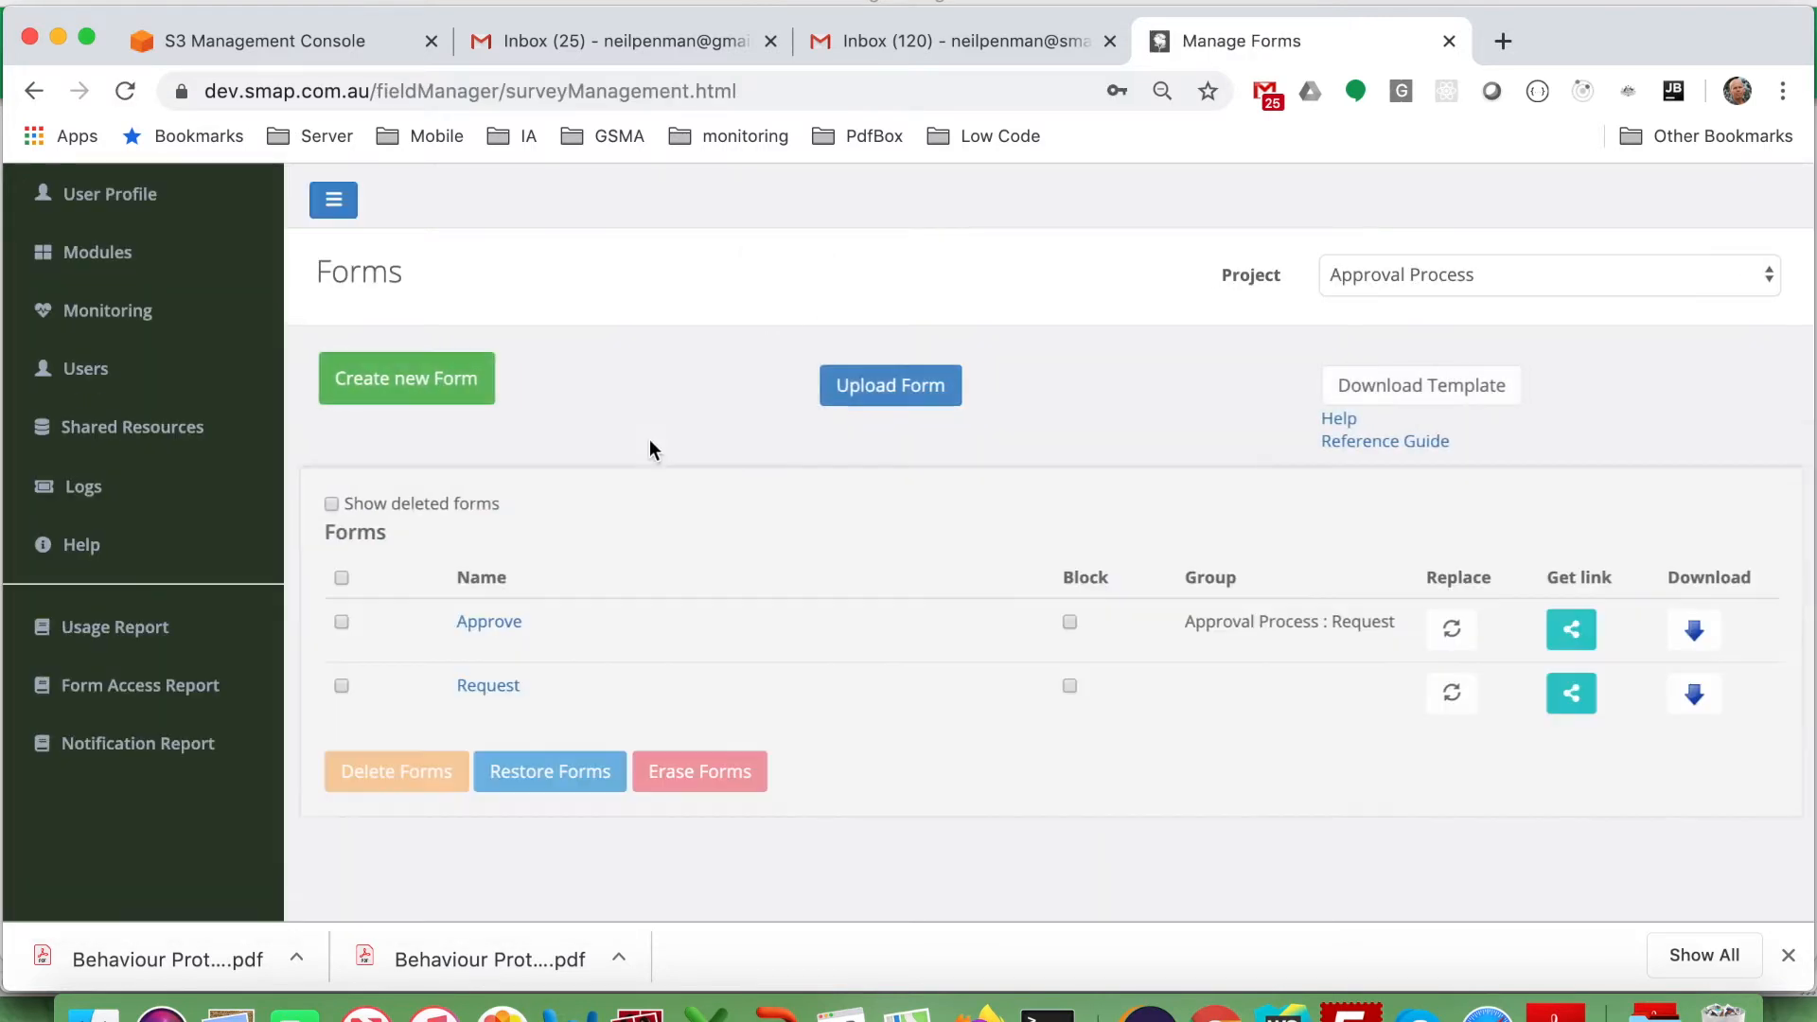
click(480, 691)
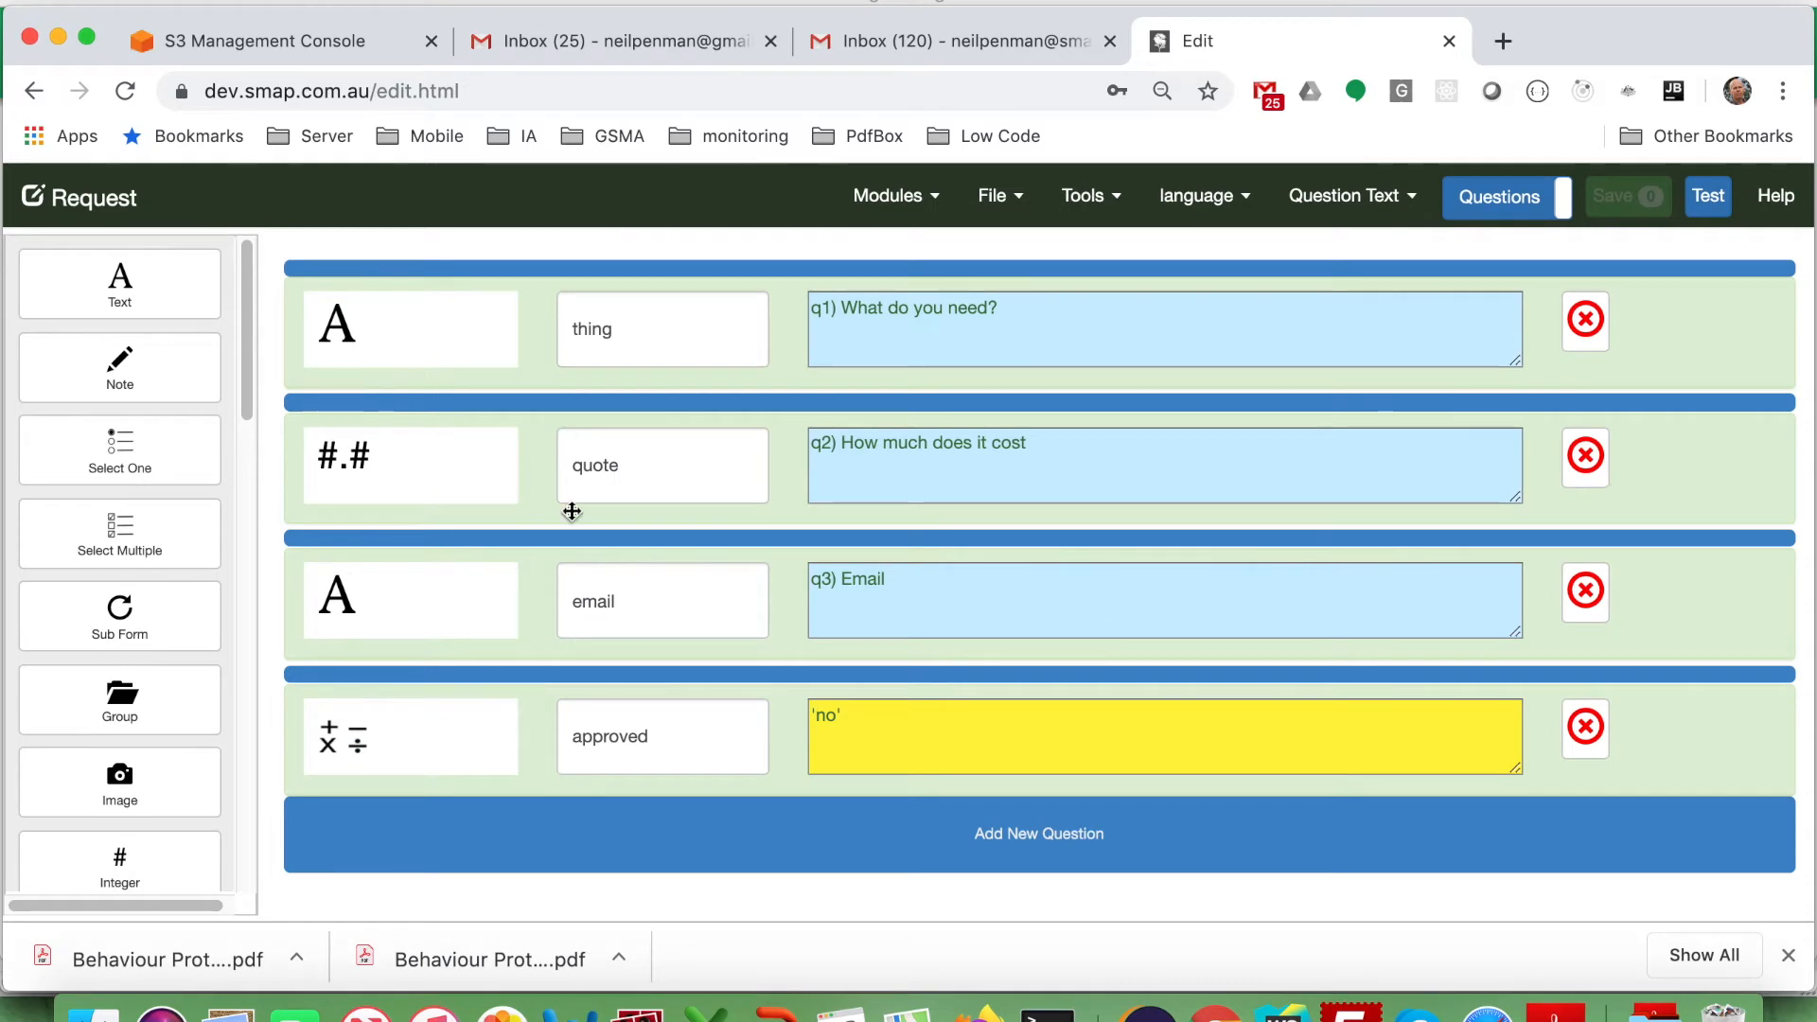
click(992, 199)
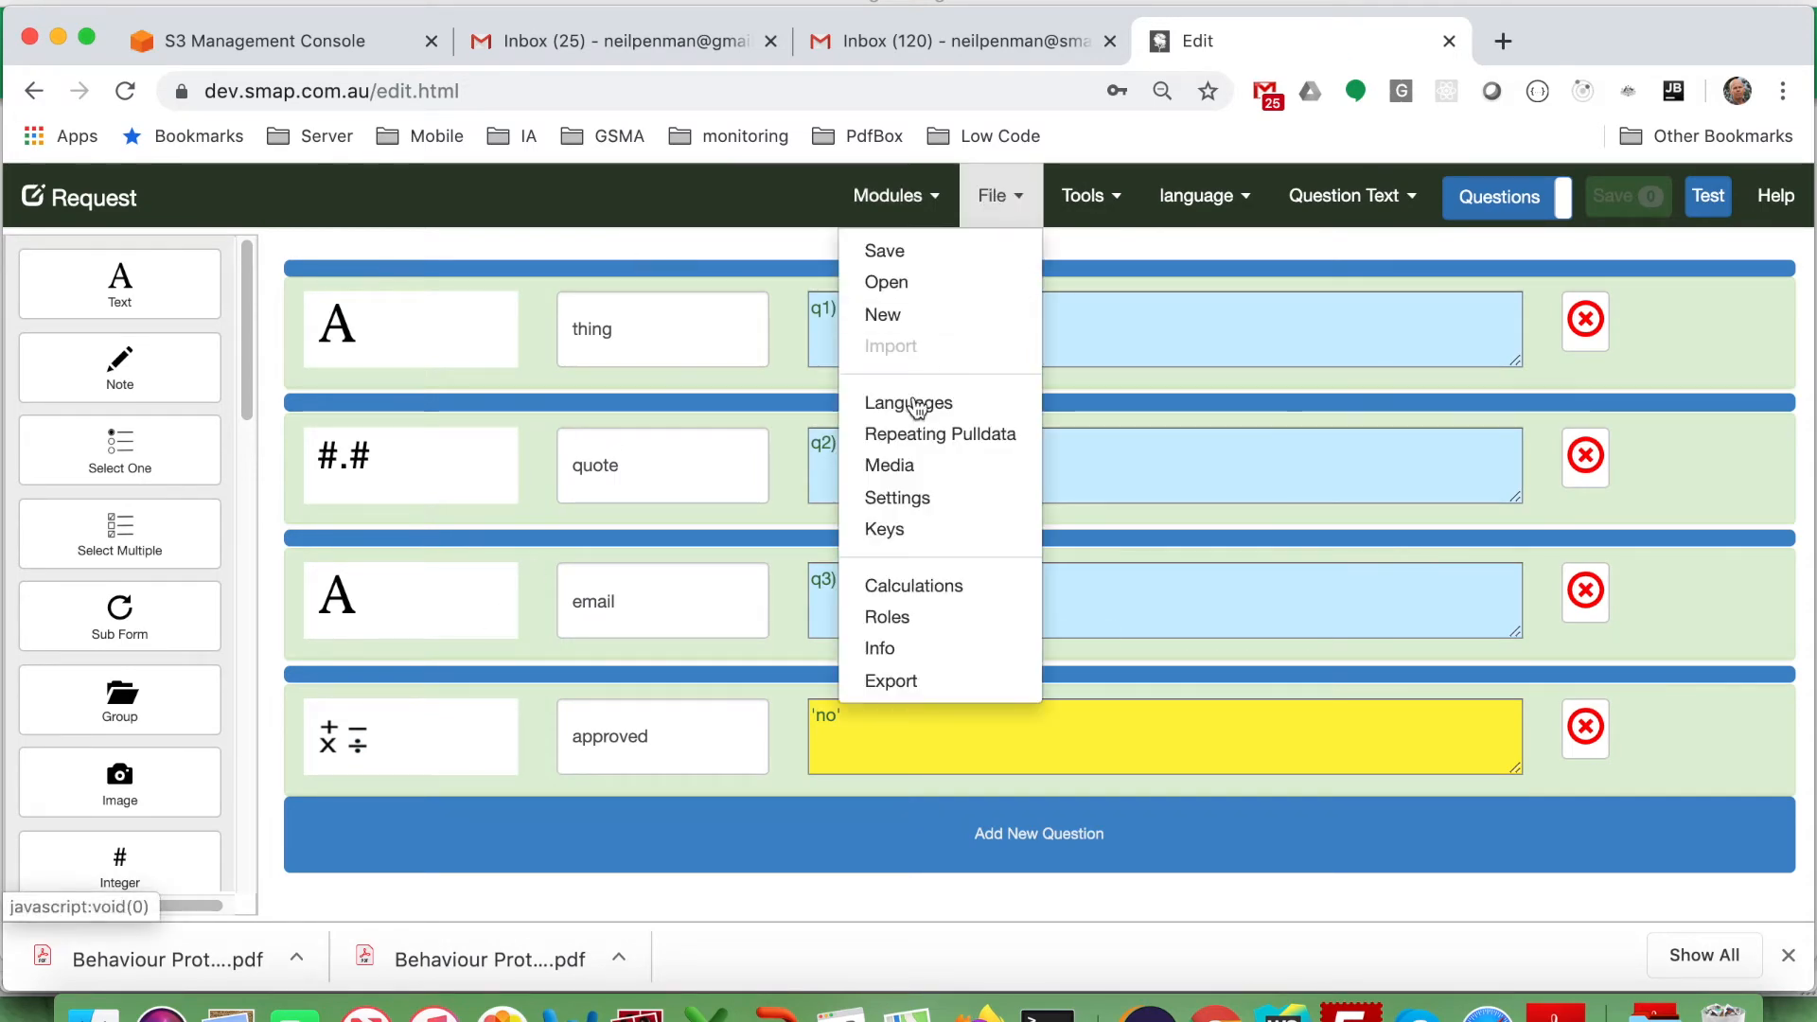
click(895, 494)
scroll(894, 489, down, 5)
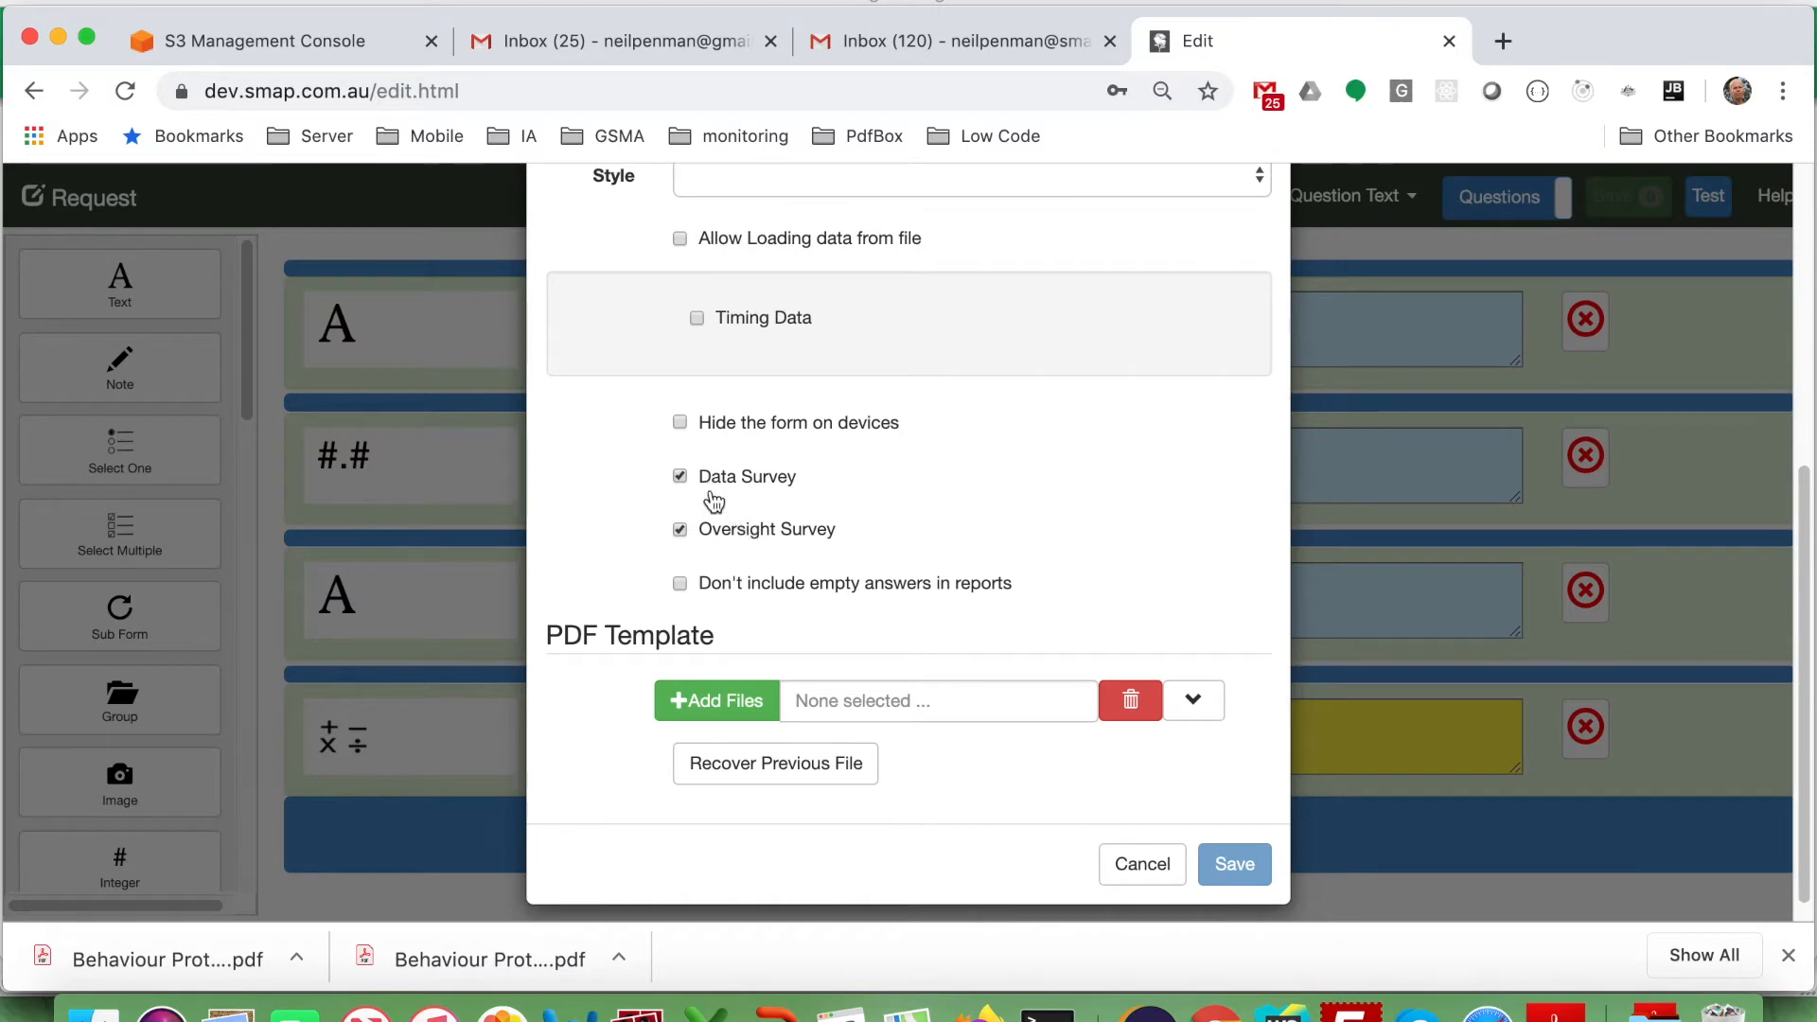
click(705, 532)
click(1235, 863)
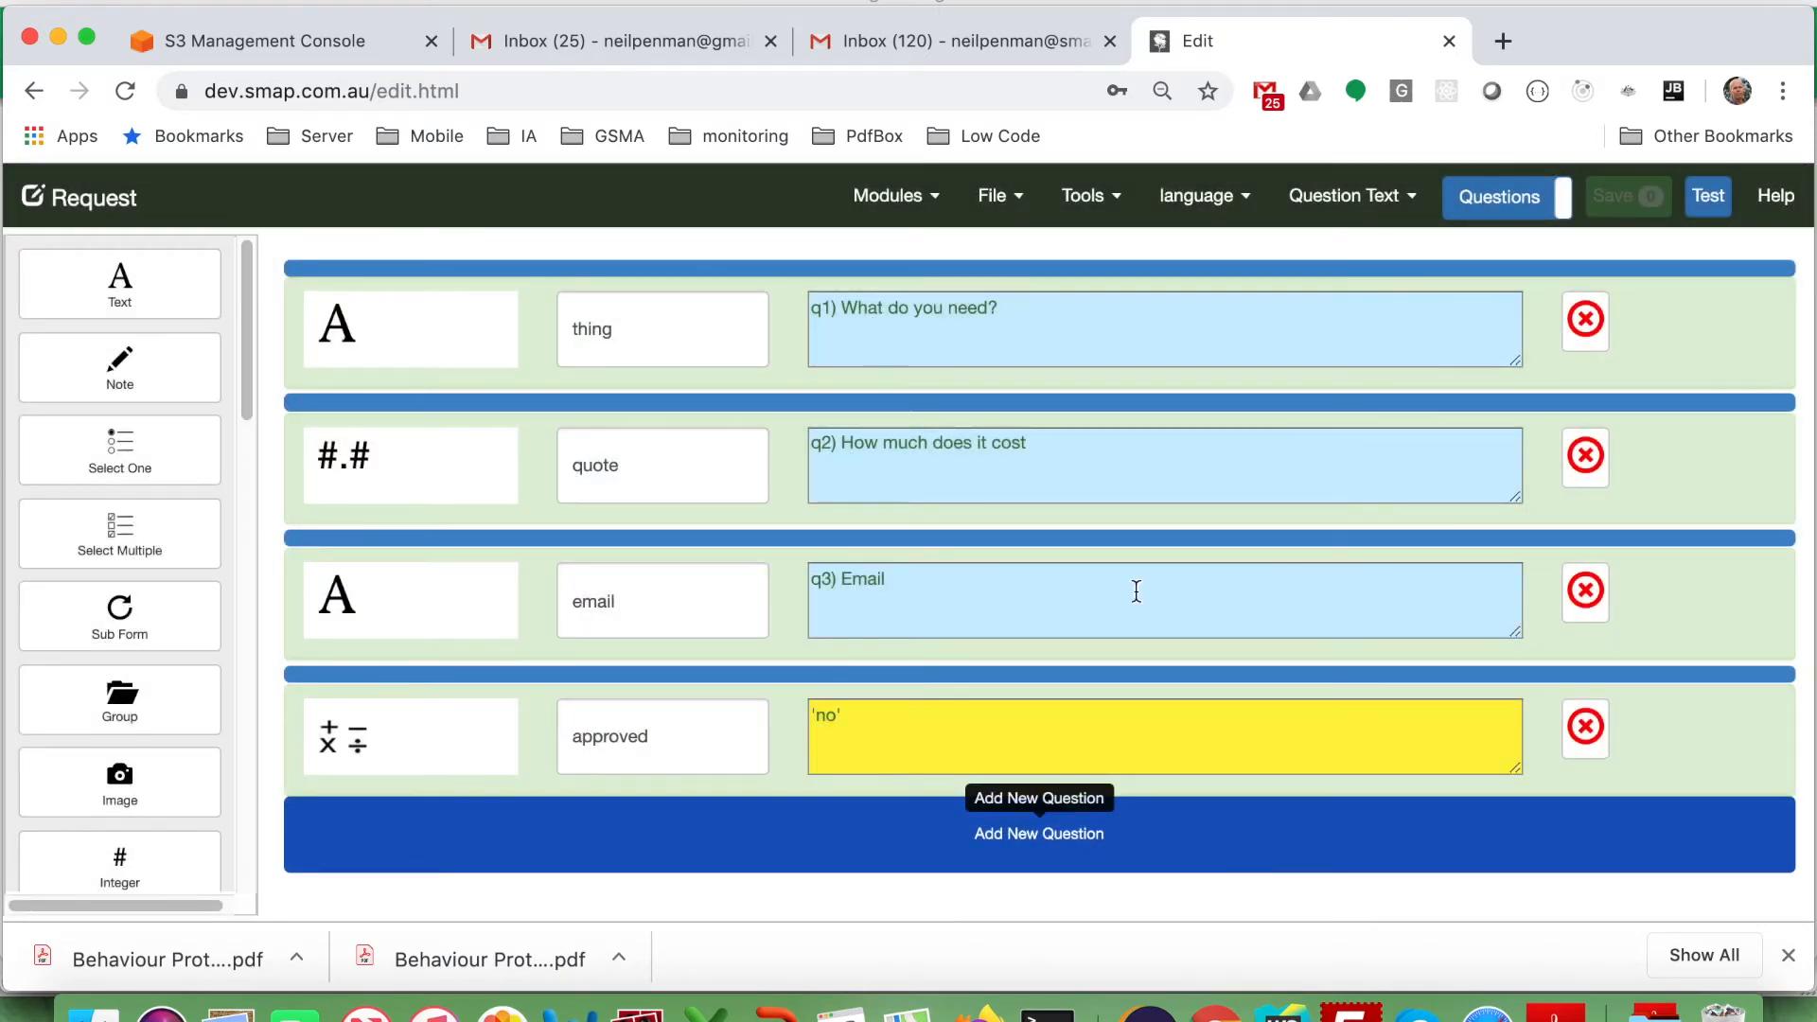
click(871, 204)
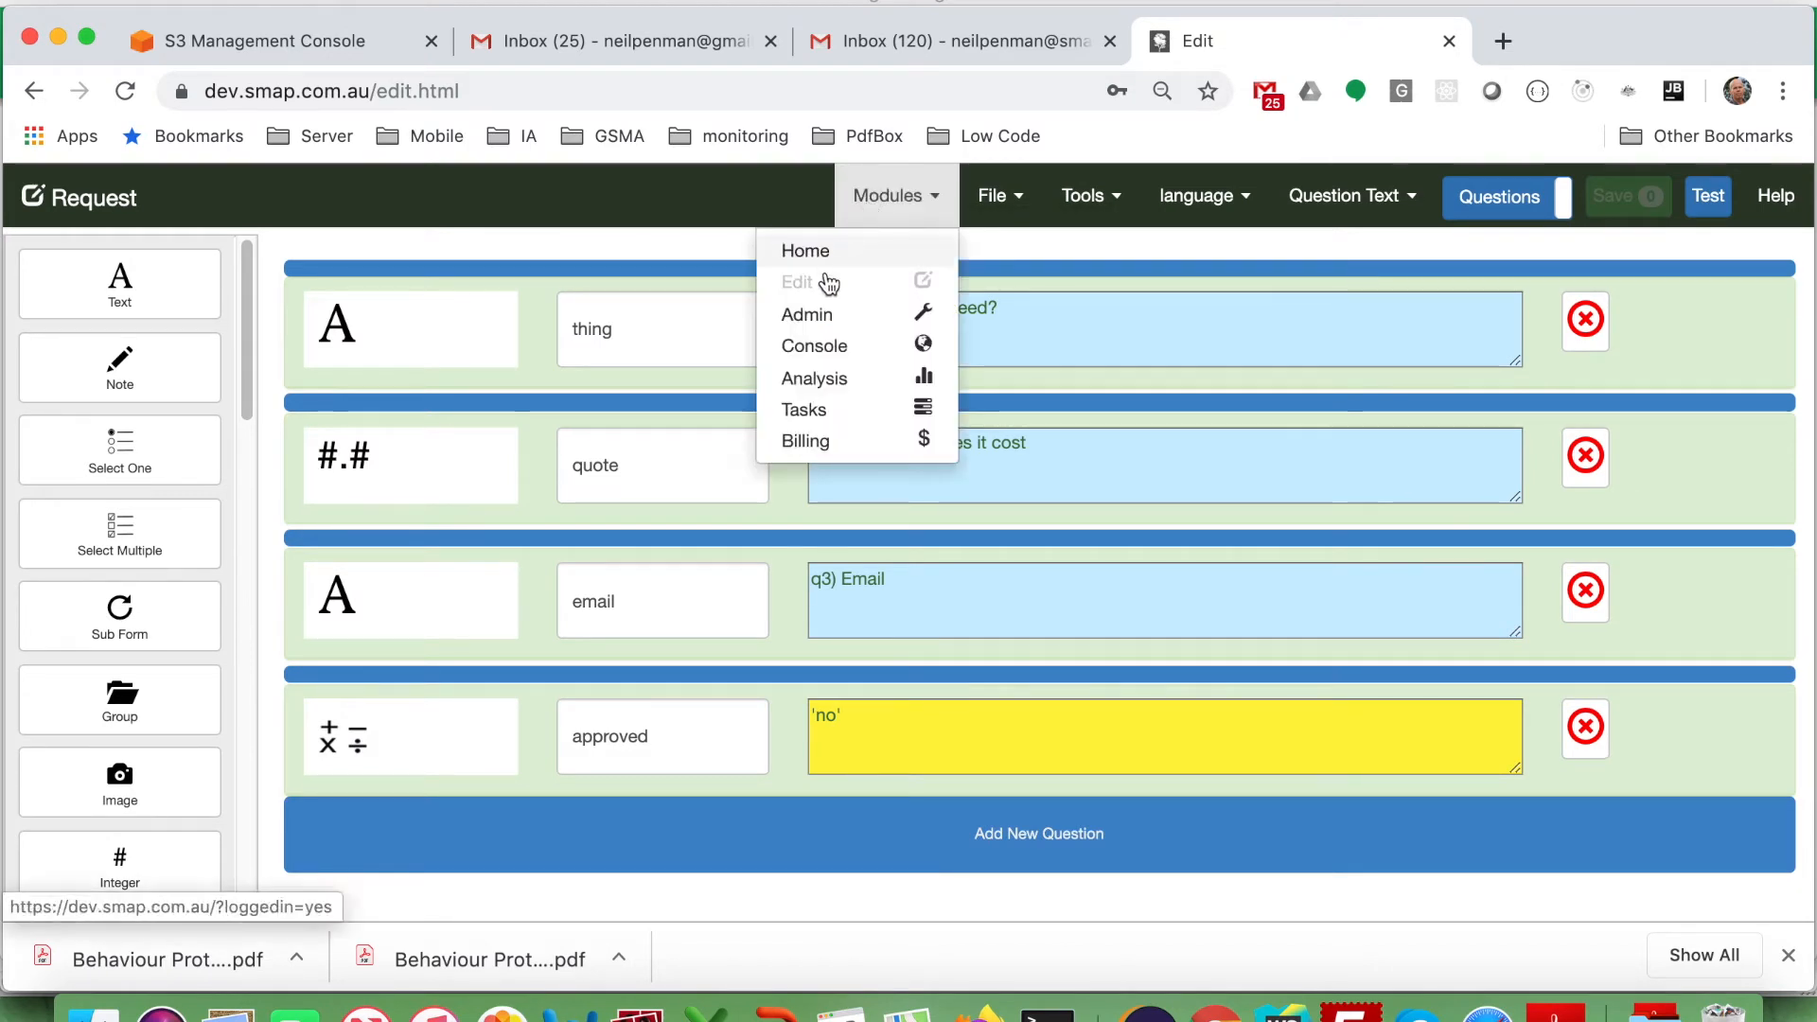
click(819, 313)
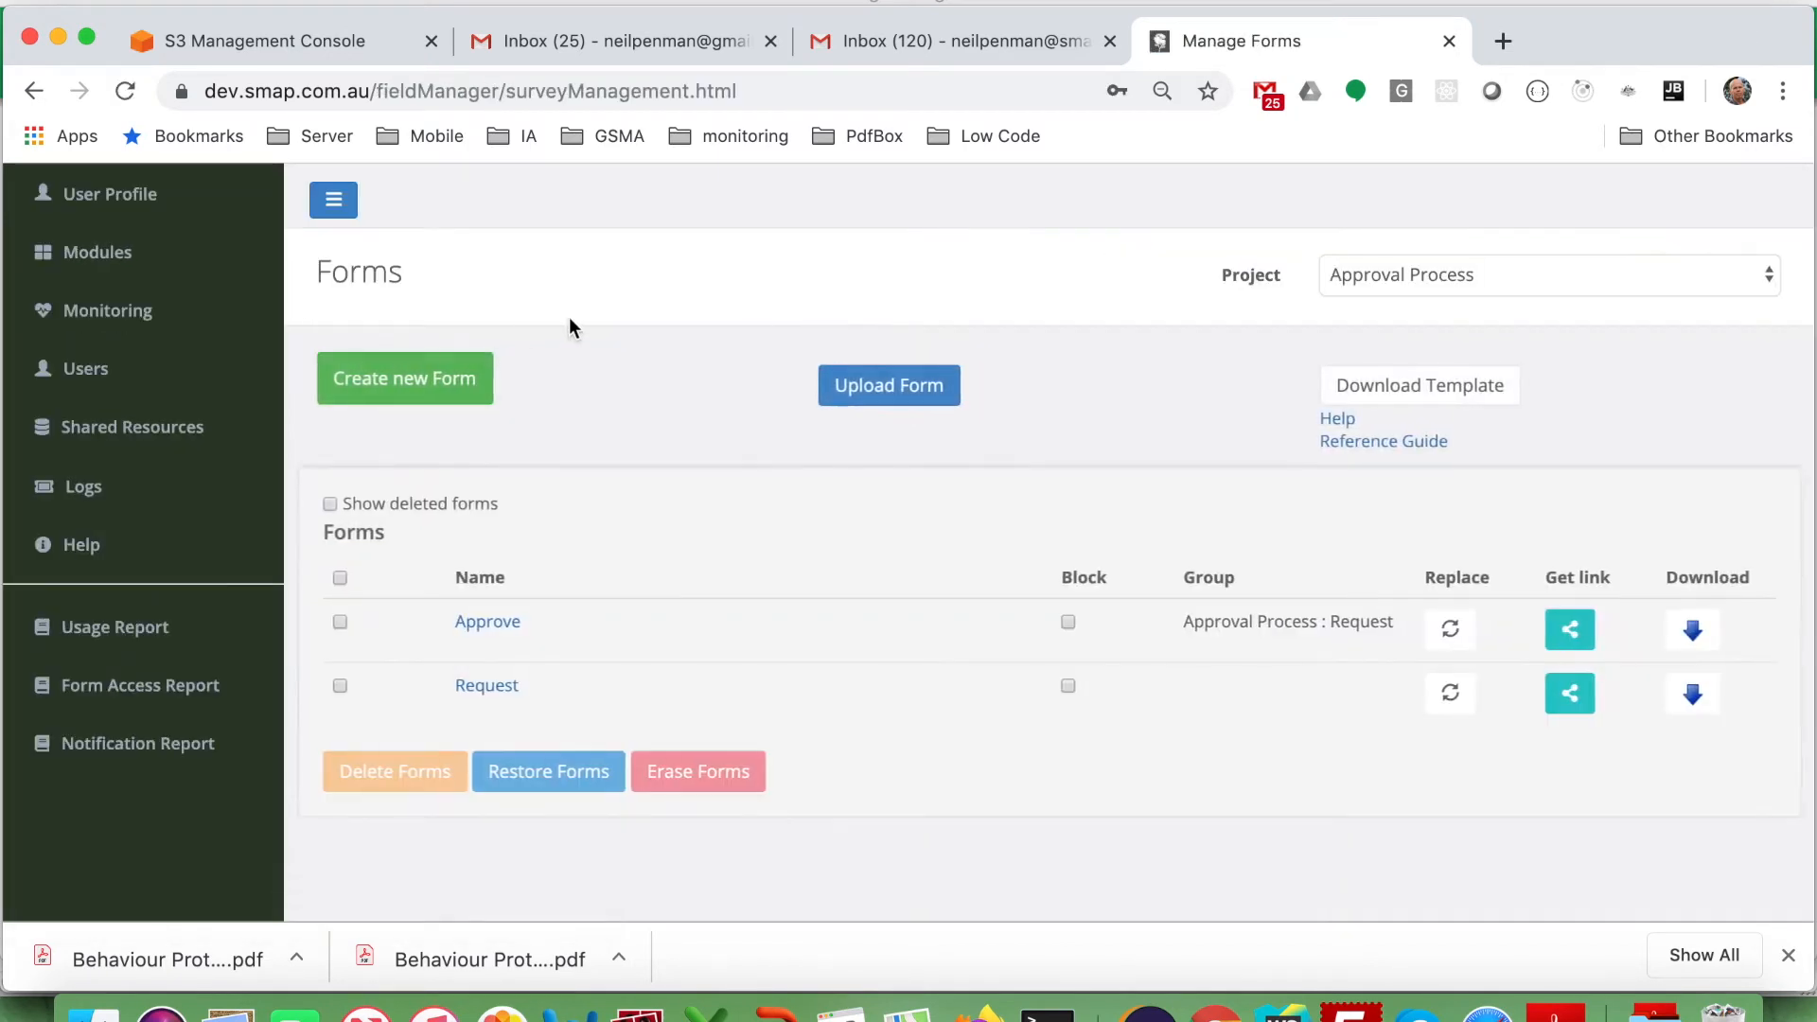
Add and save a role named 'approve' on the Roles tab, then show the Users list.
click(96, 375)
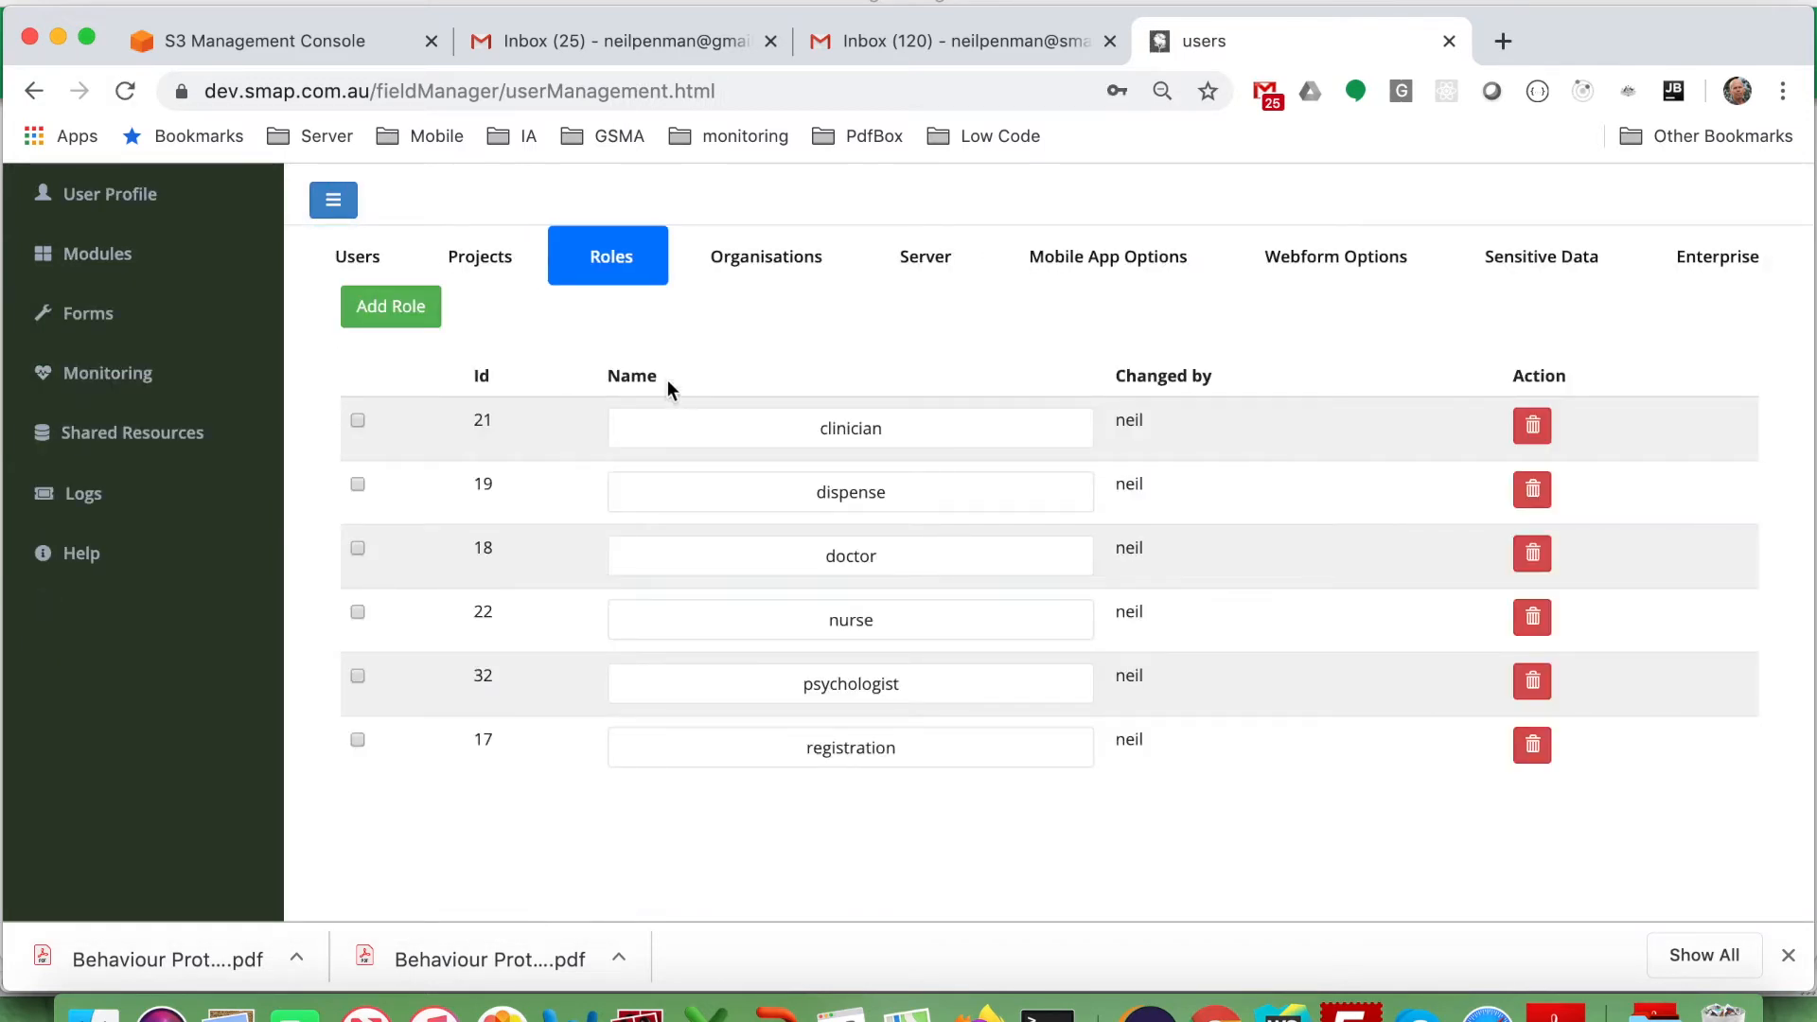
click(398, 304)
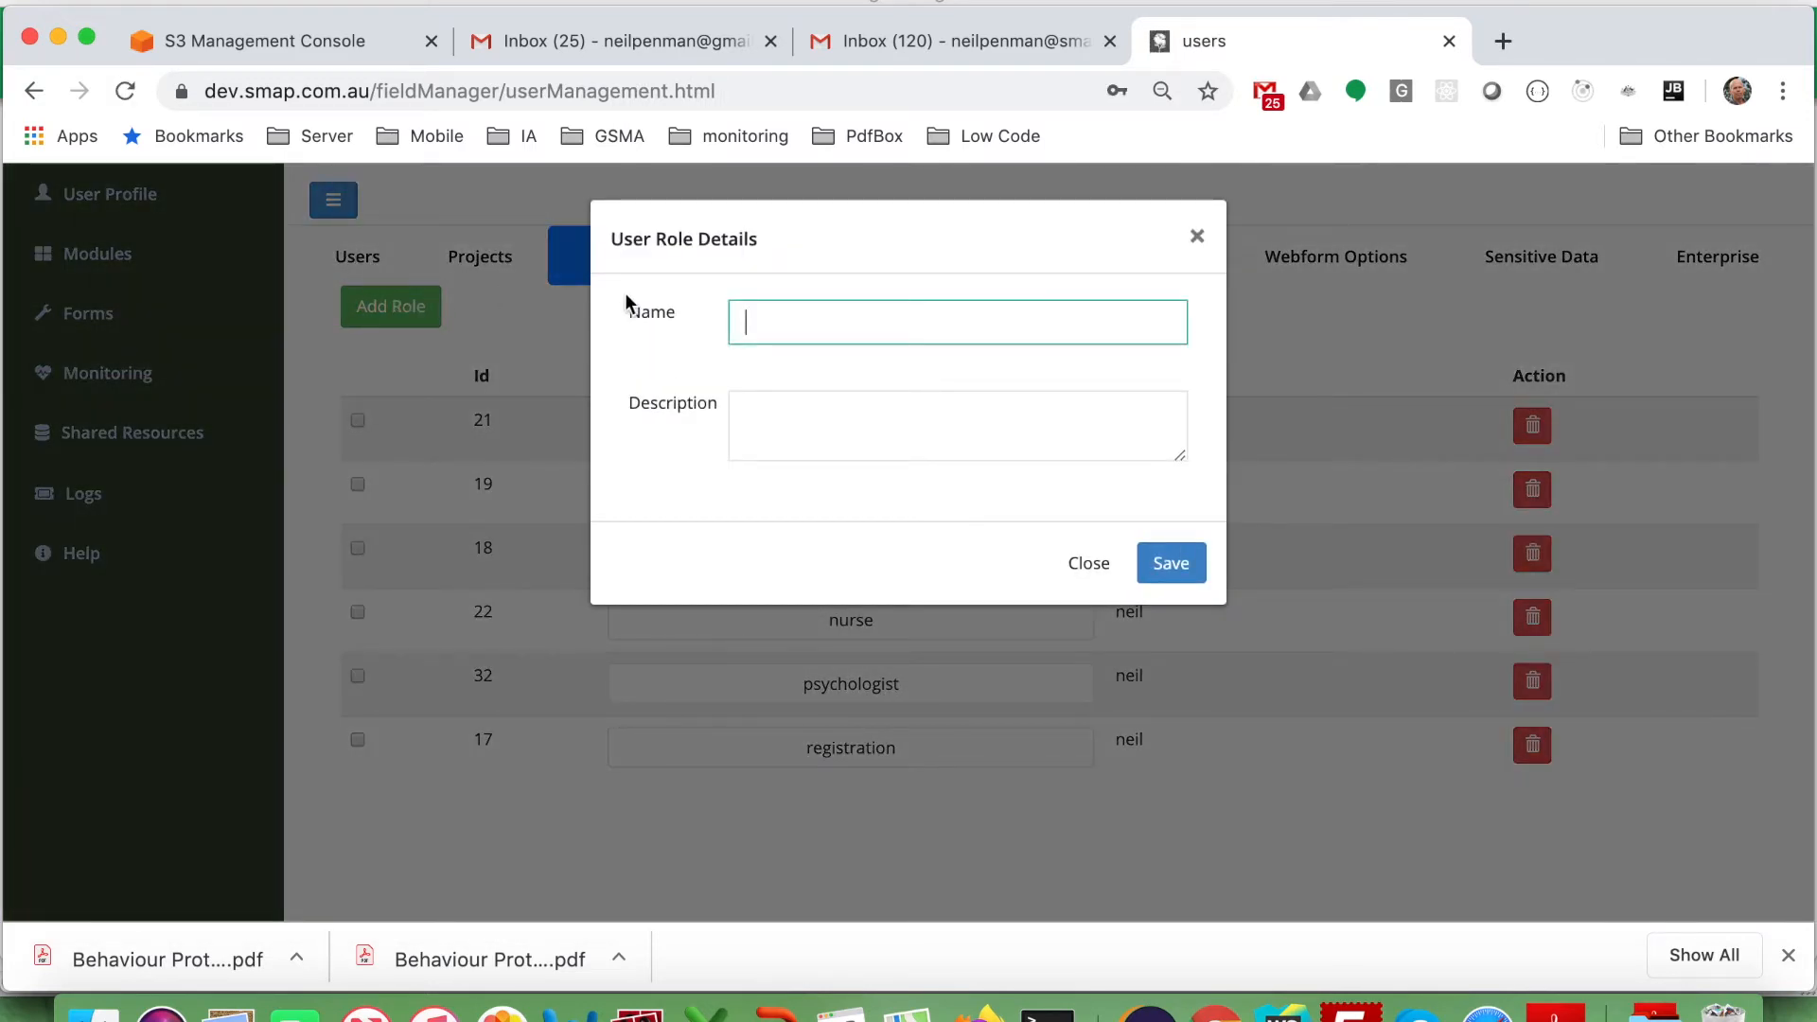
text(appro)
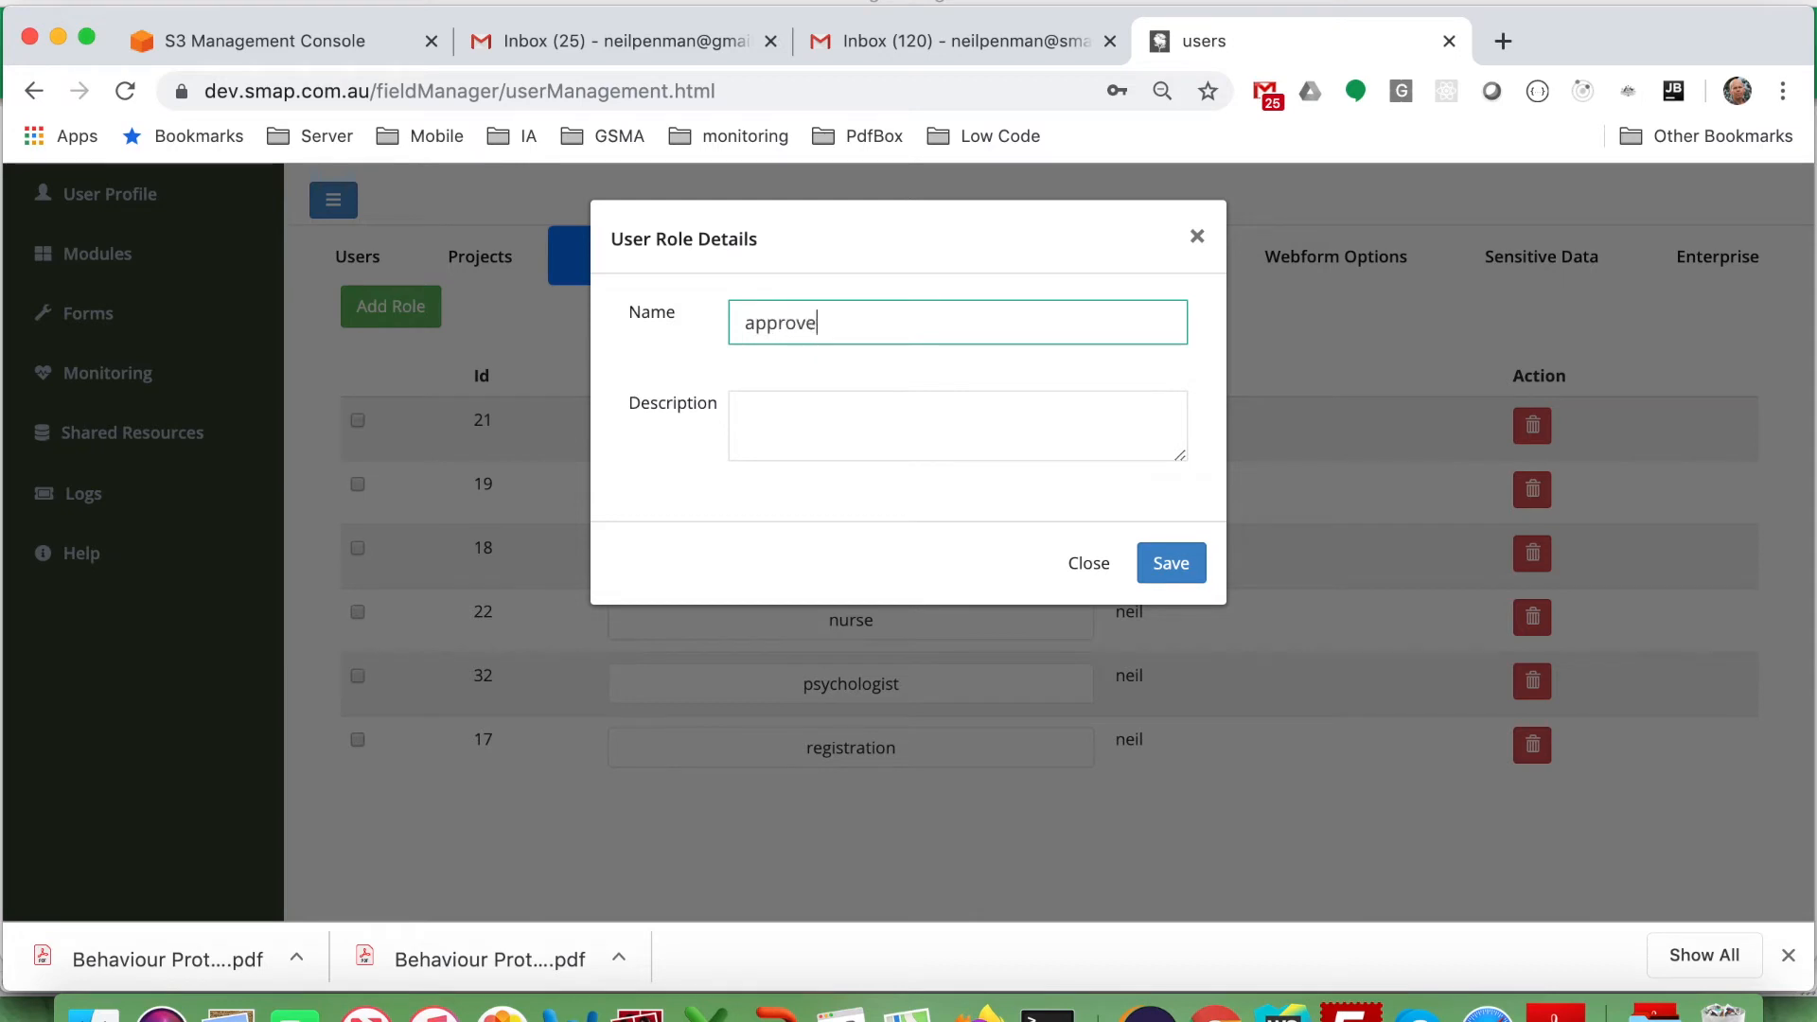
text(ve)
click(1172, 563)
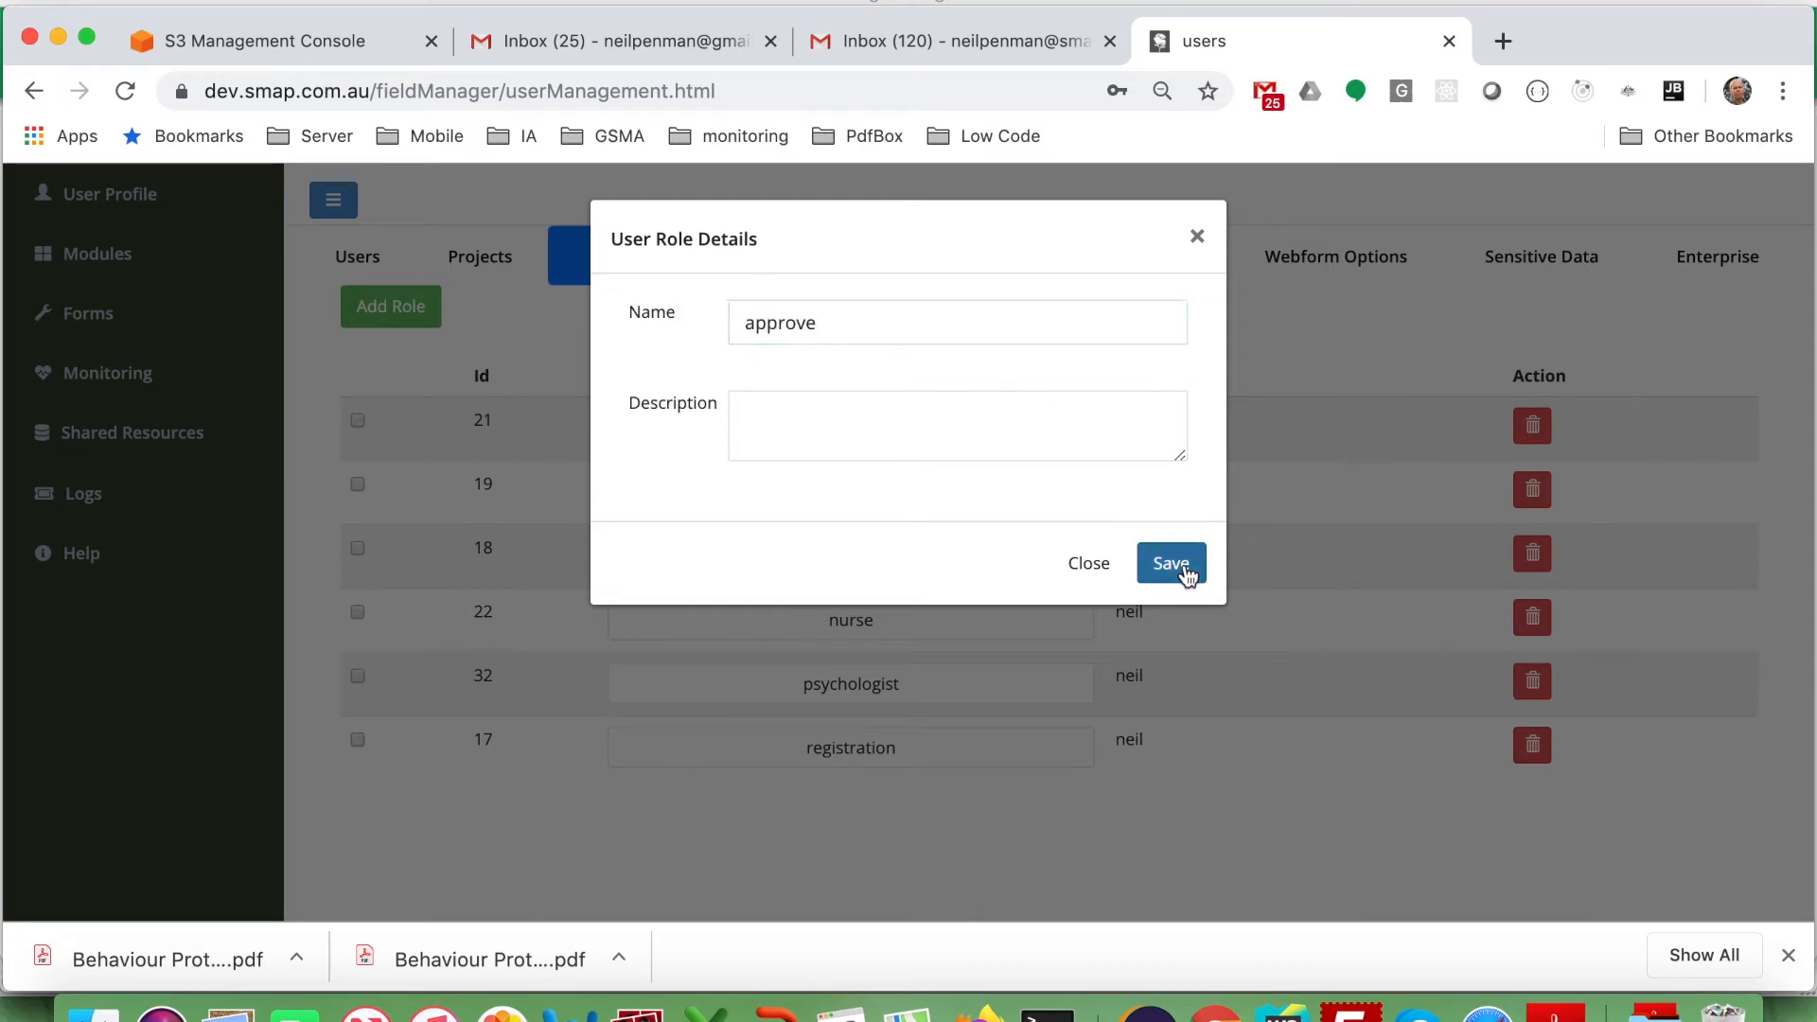
click(357, 266)
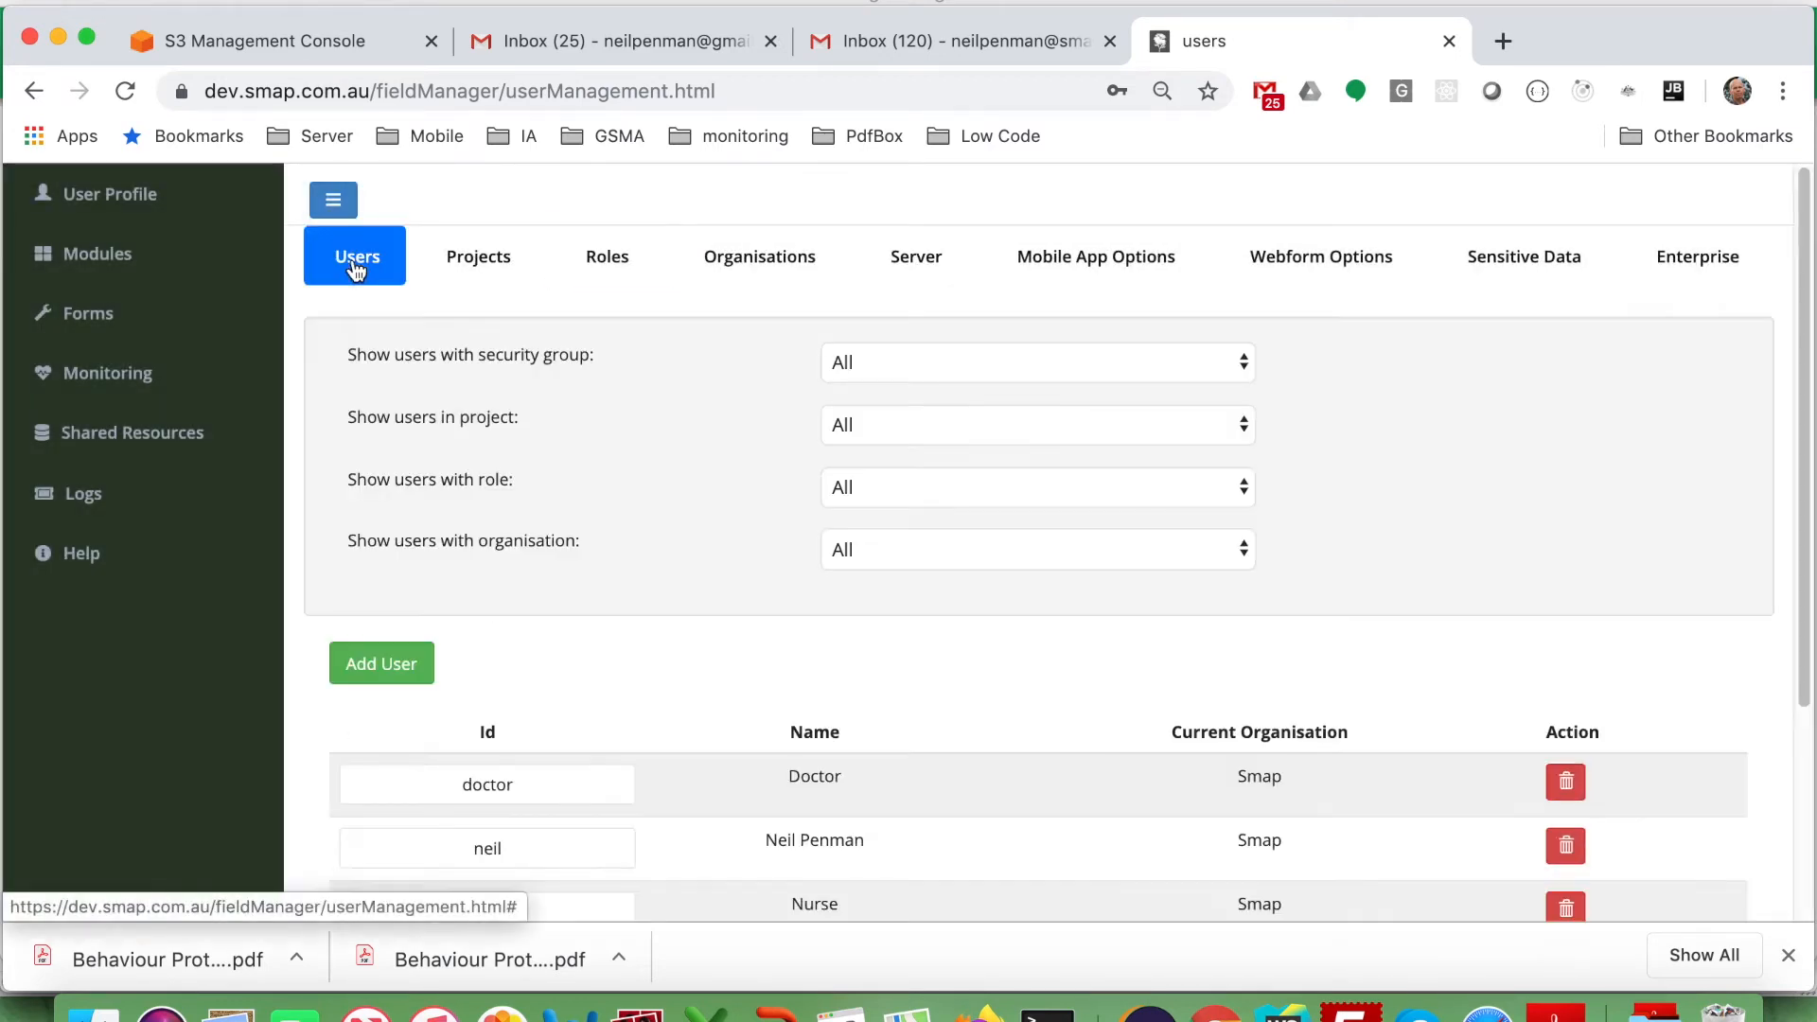
Tick the approve role for the fifth user and save the user.
scroll(491, 600, down, 3)
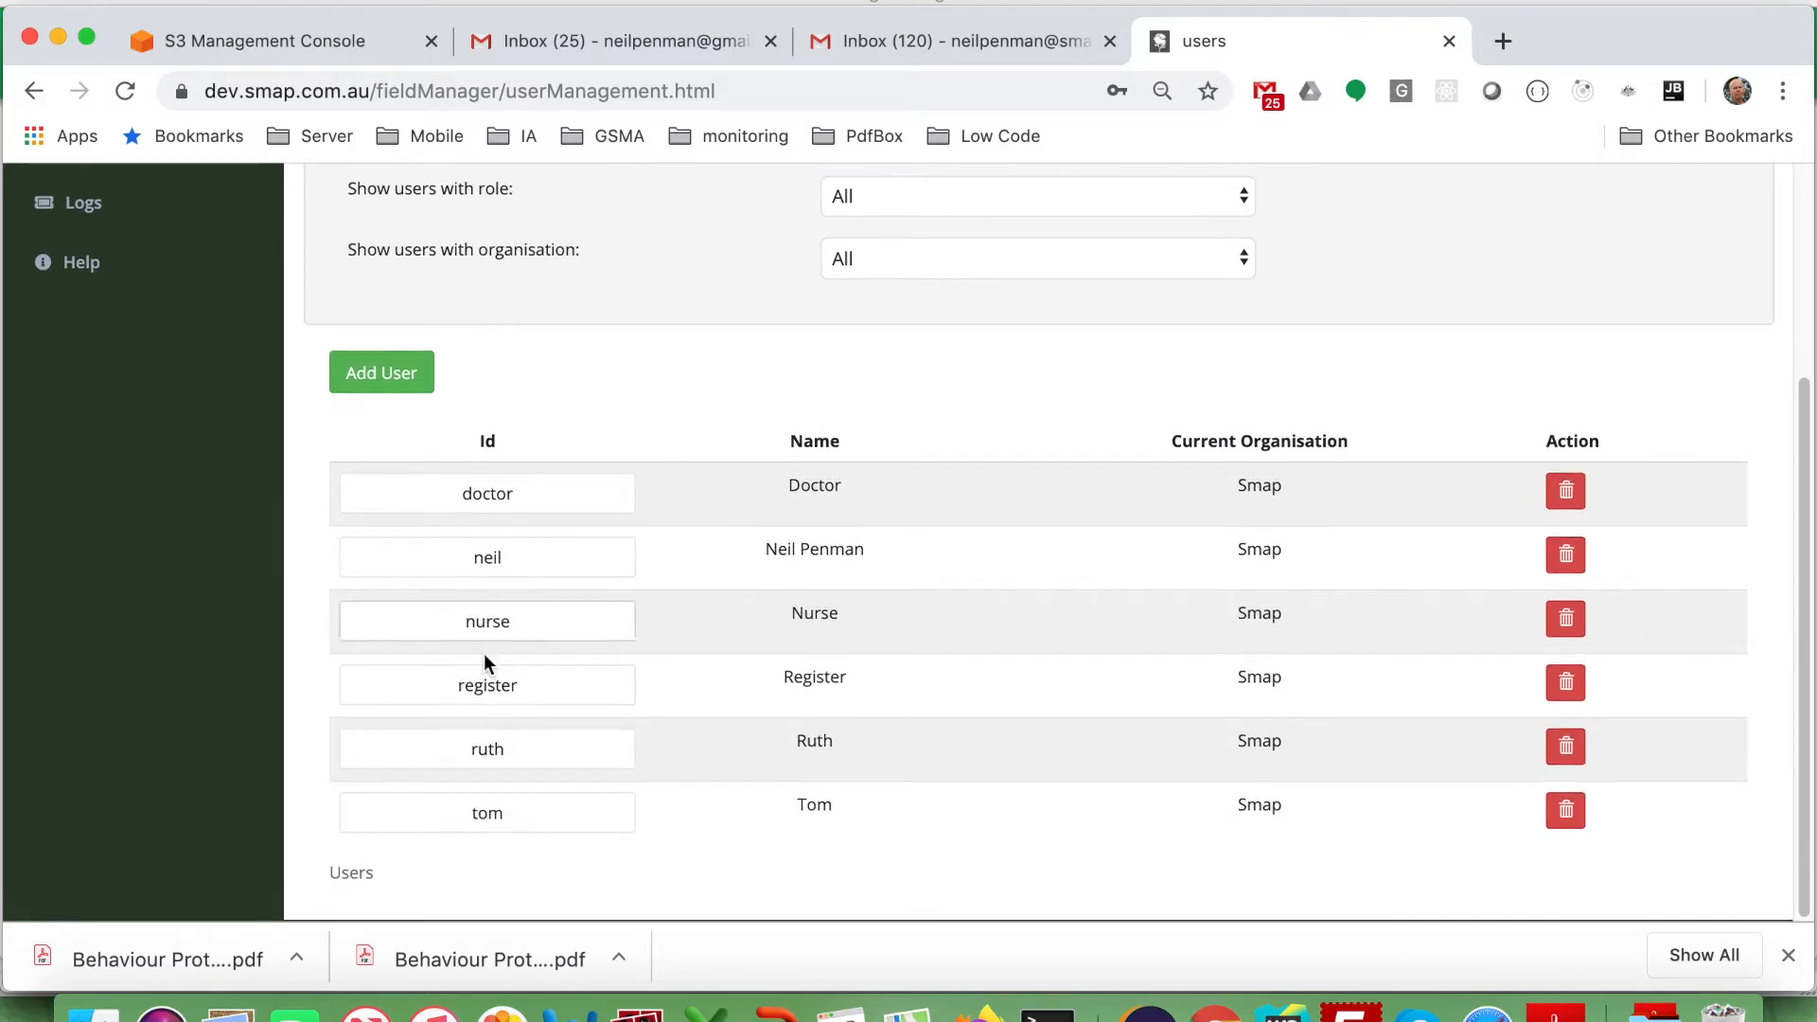
click(494, 752)
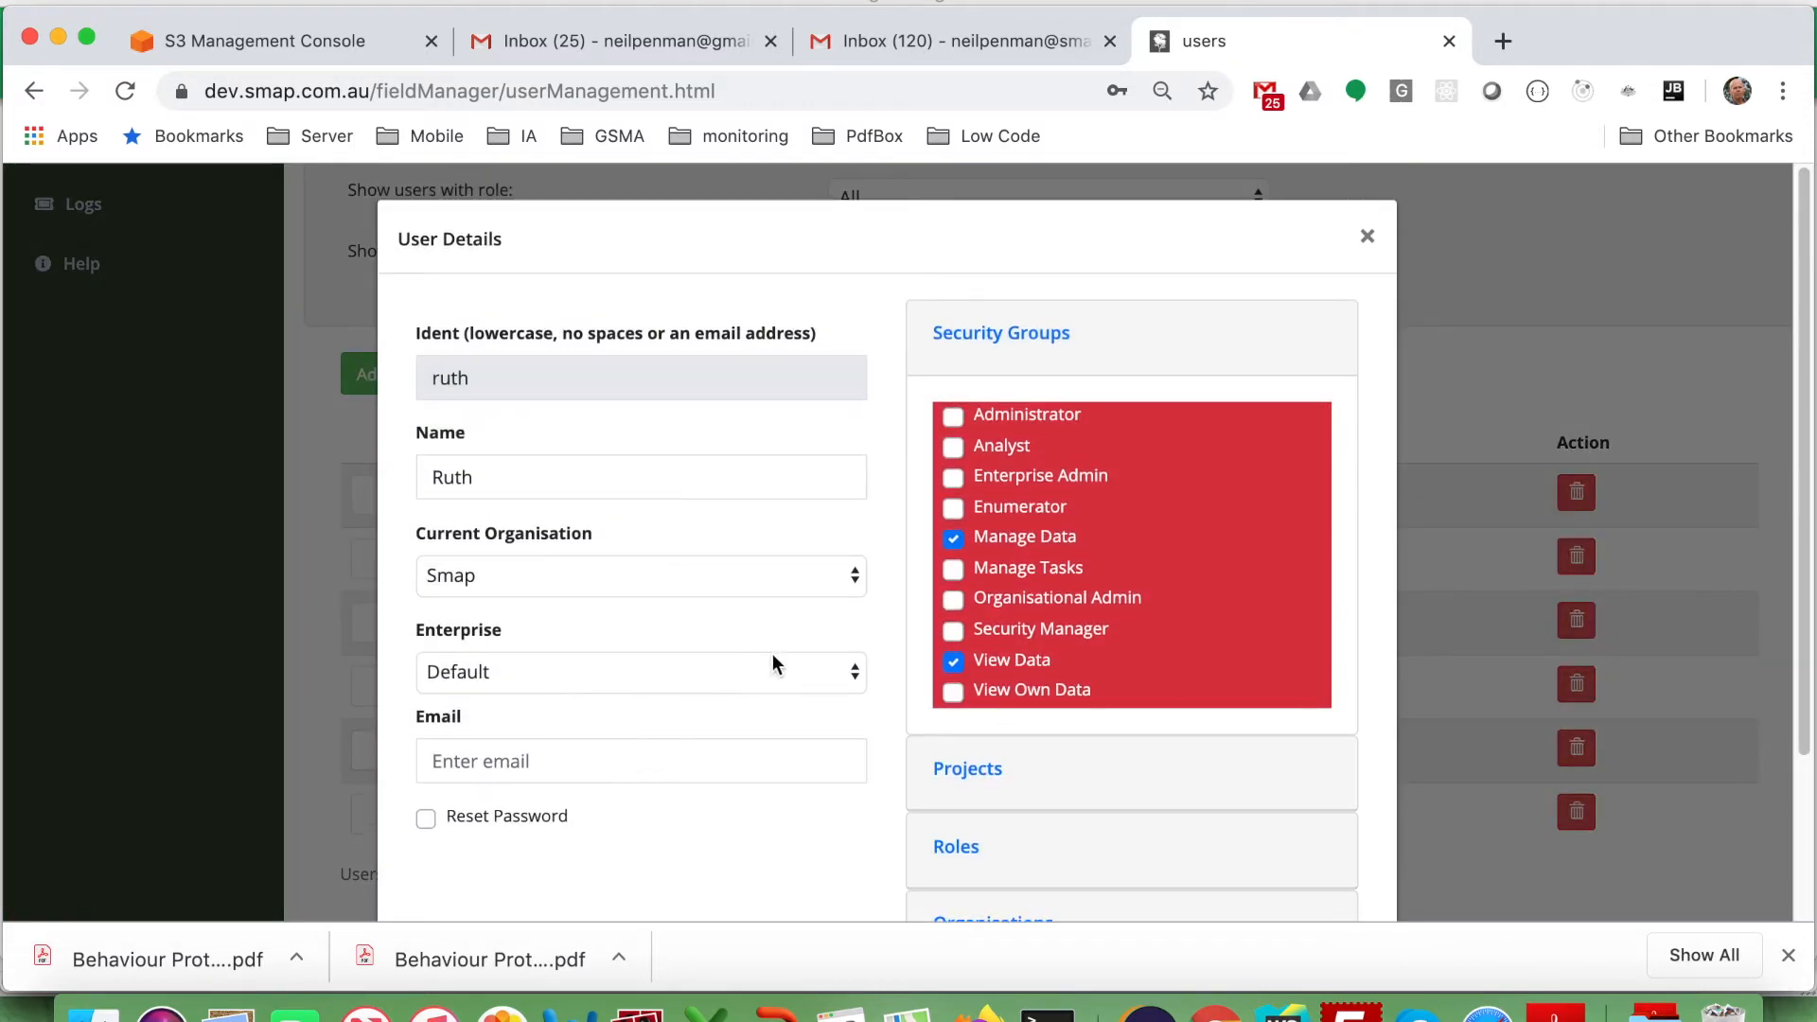
scroll(819, 643, down, 3)
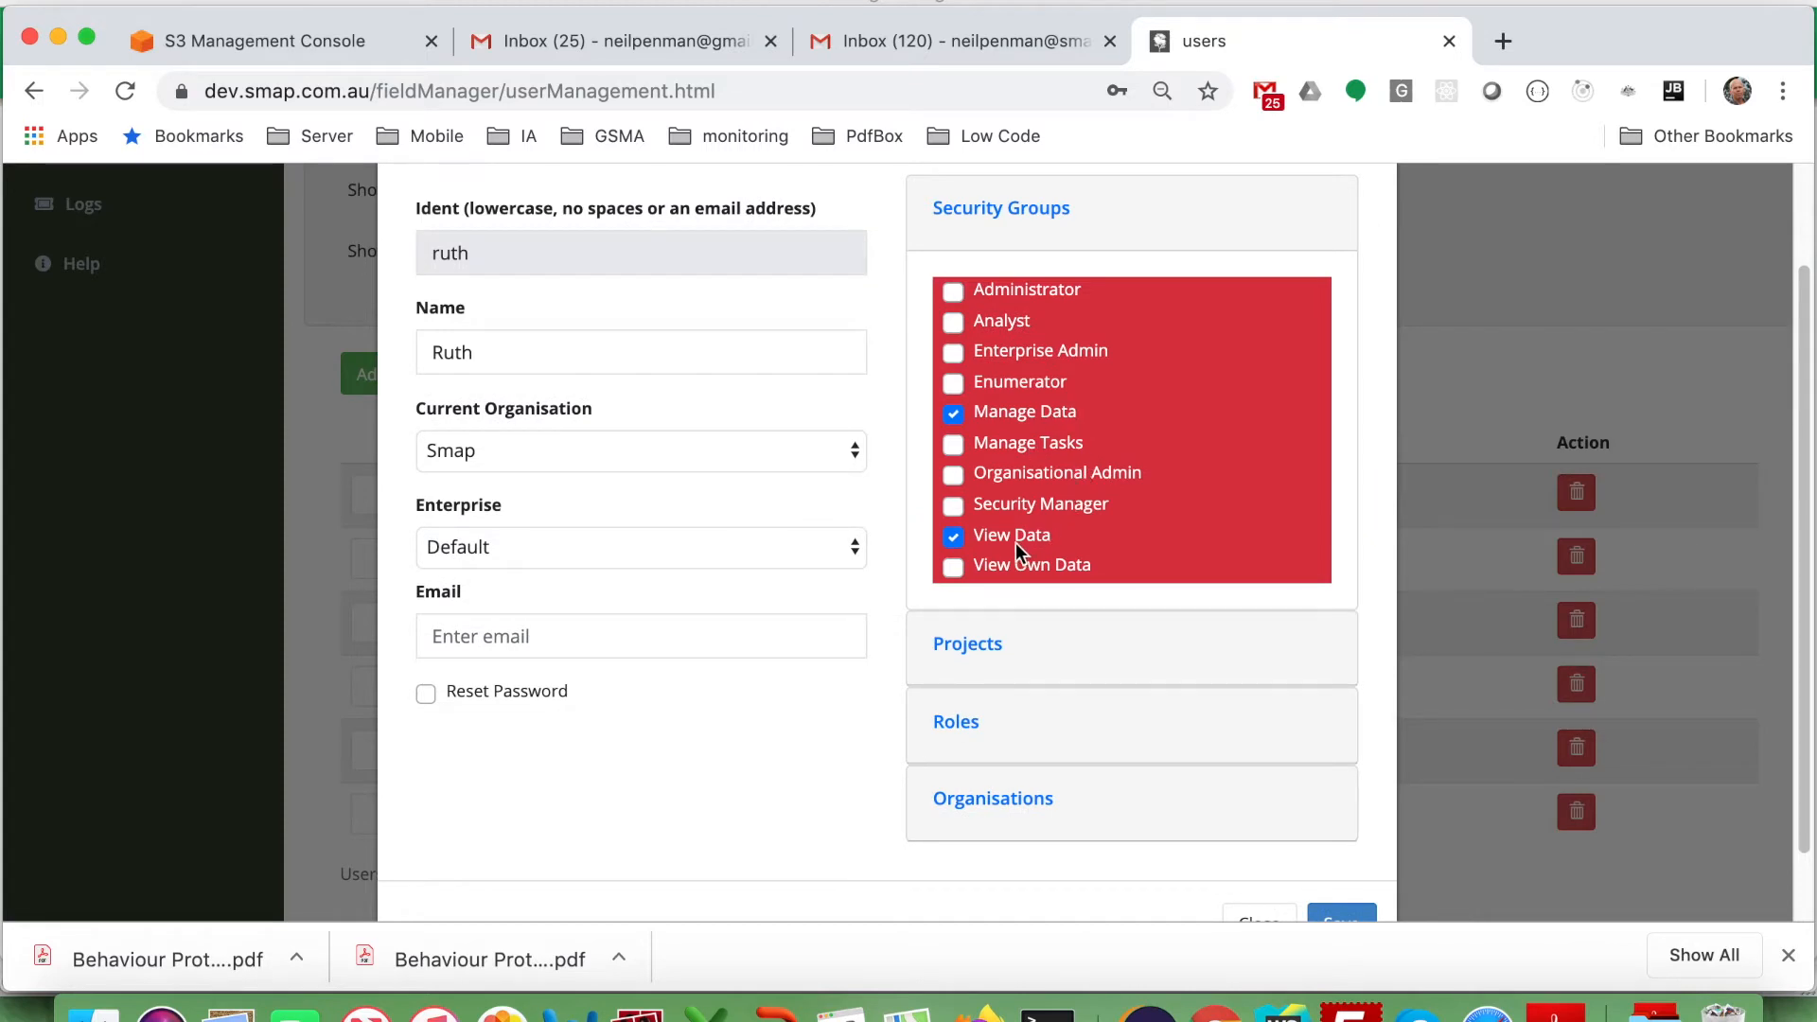
scroll(1014, 547, down, 2)
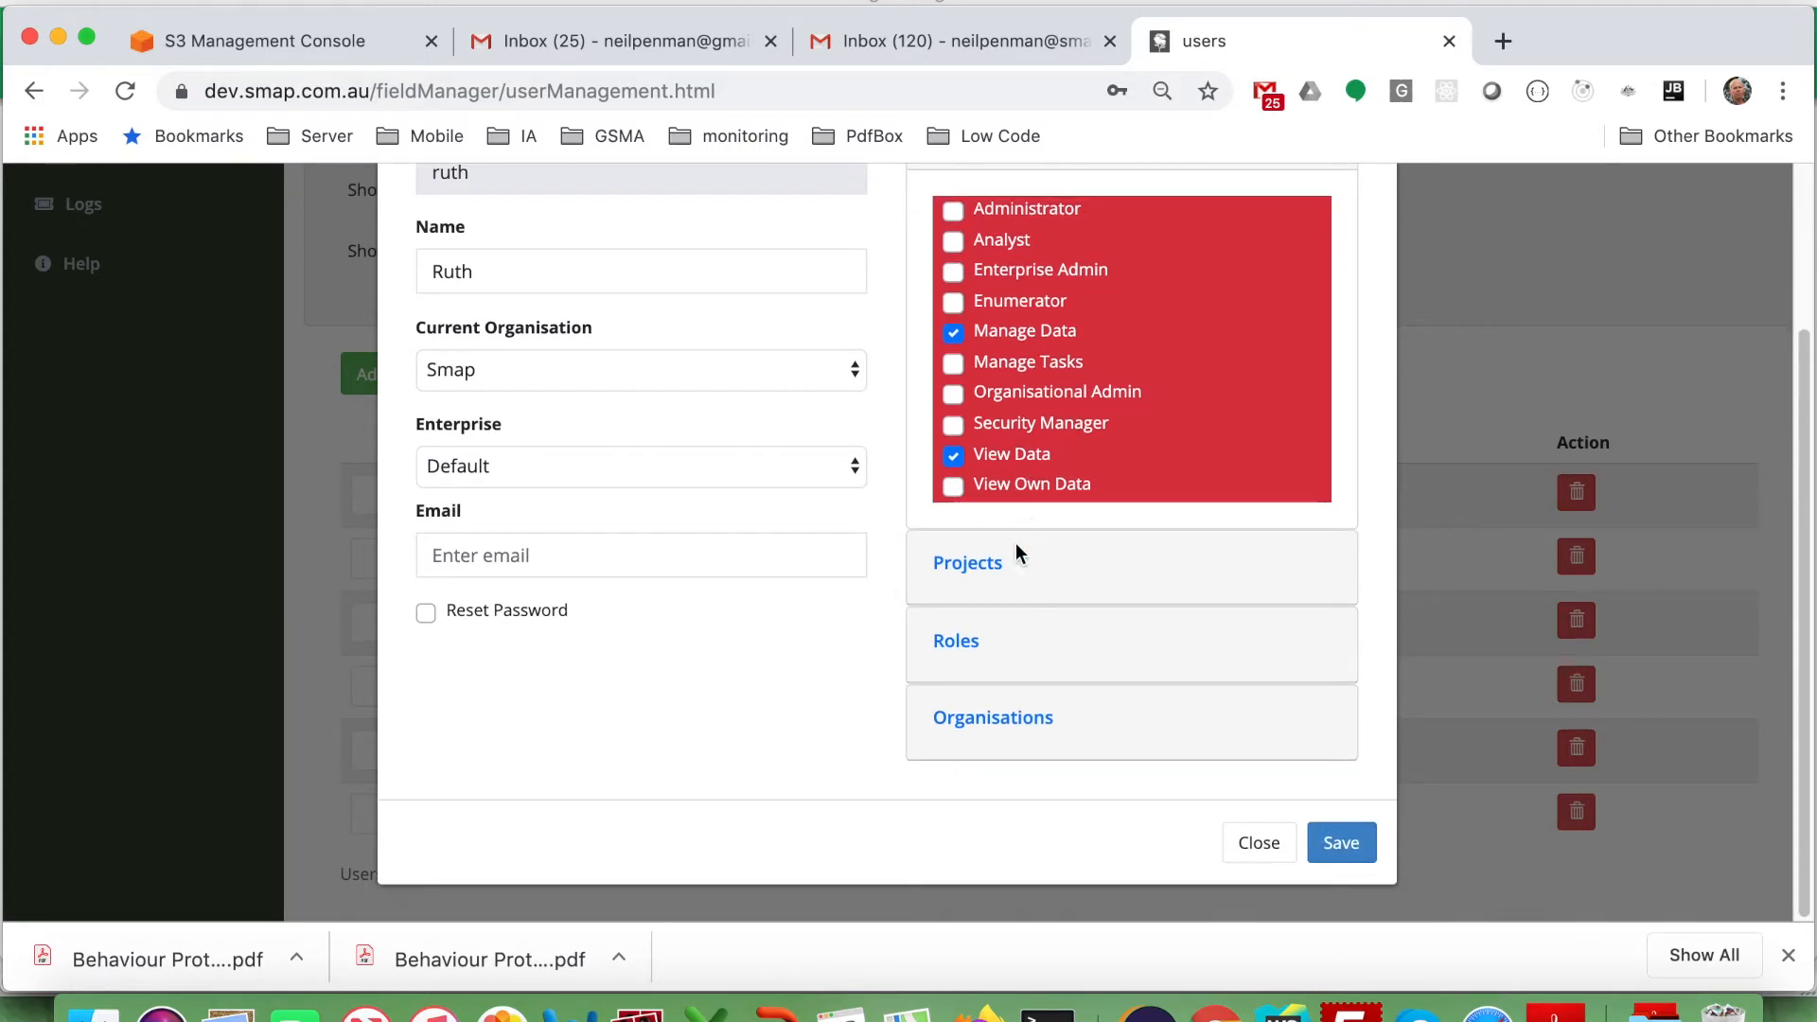
click(970, 568)
scroll(970, 571, down, 1)
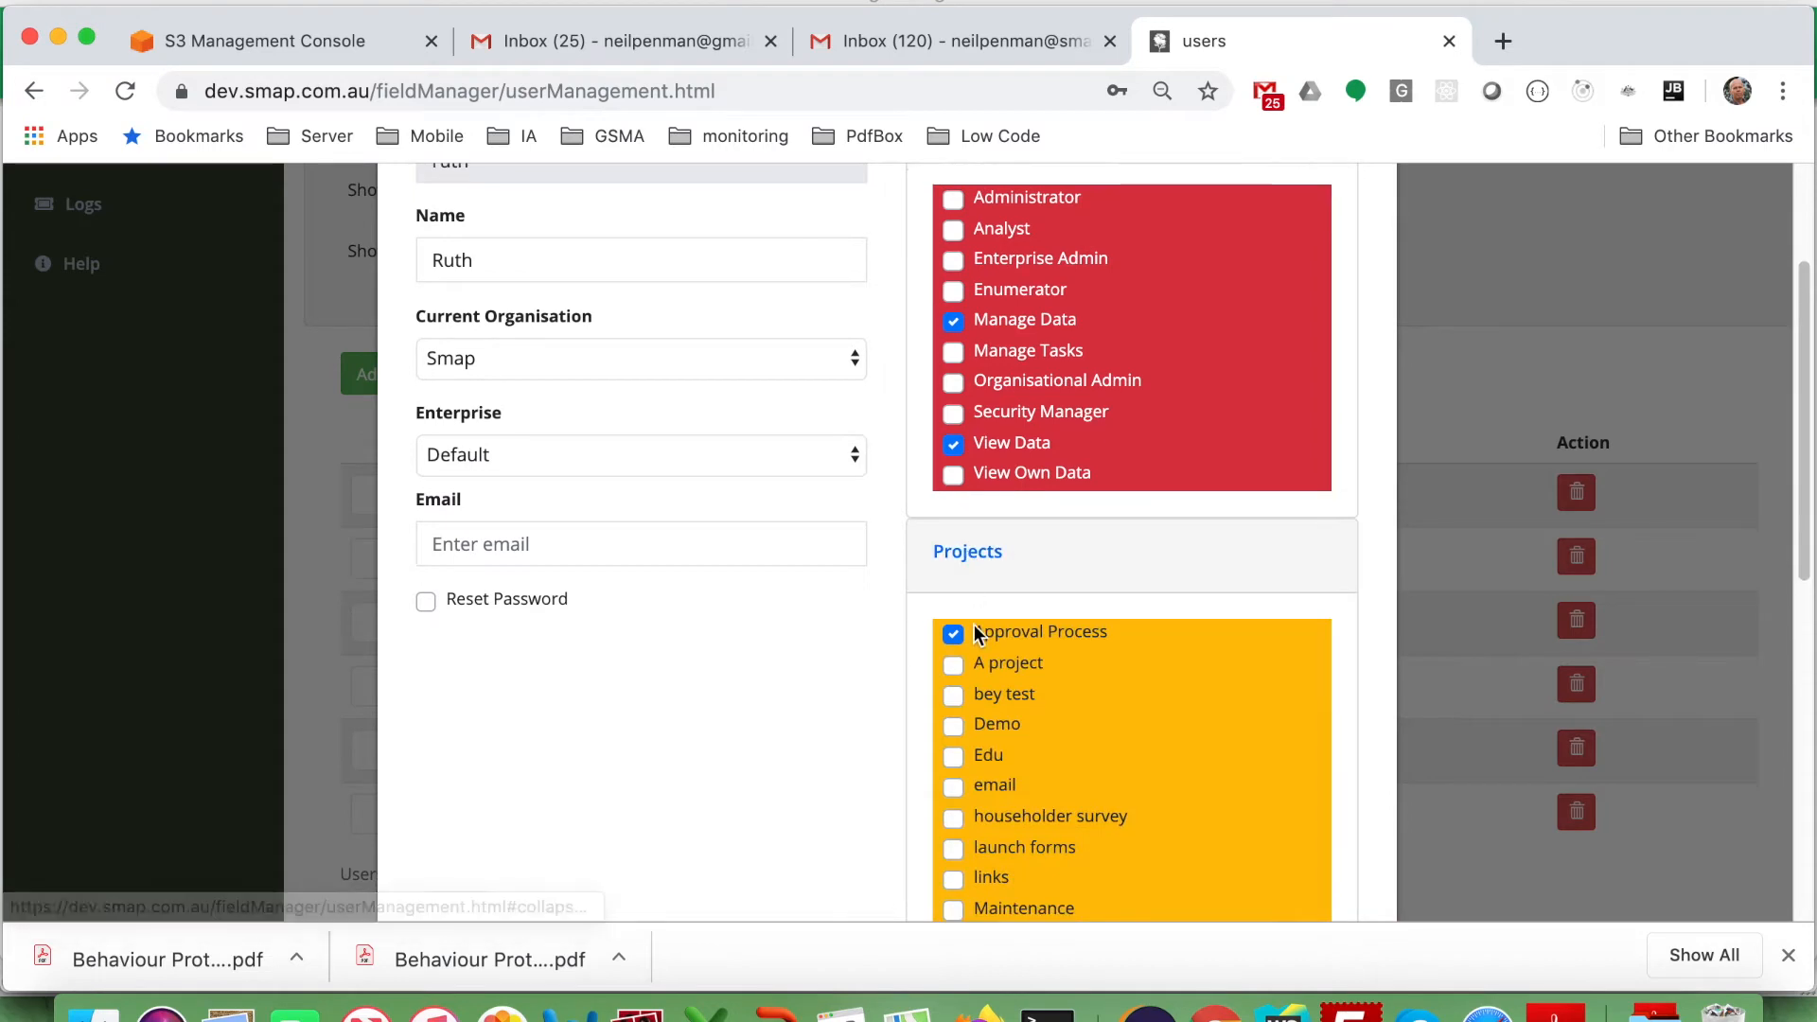
click(971, 568)
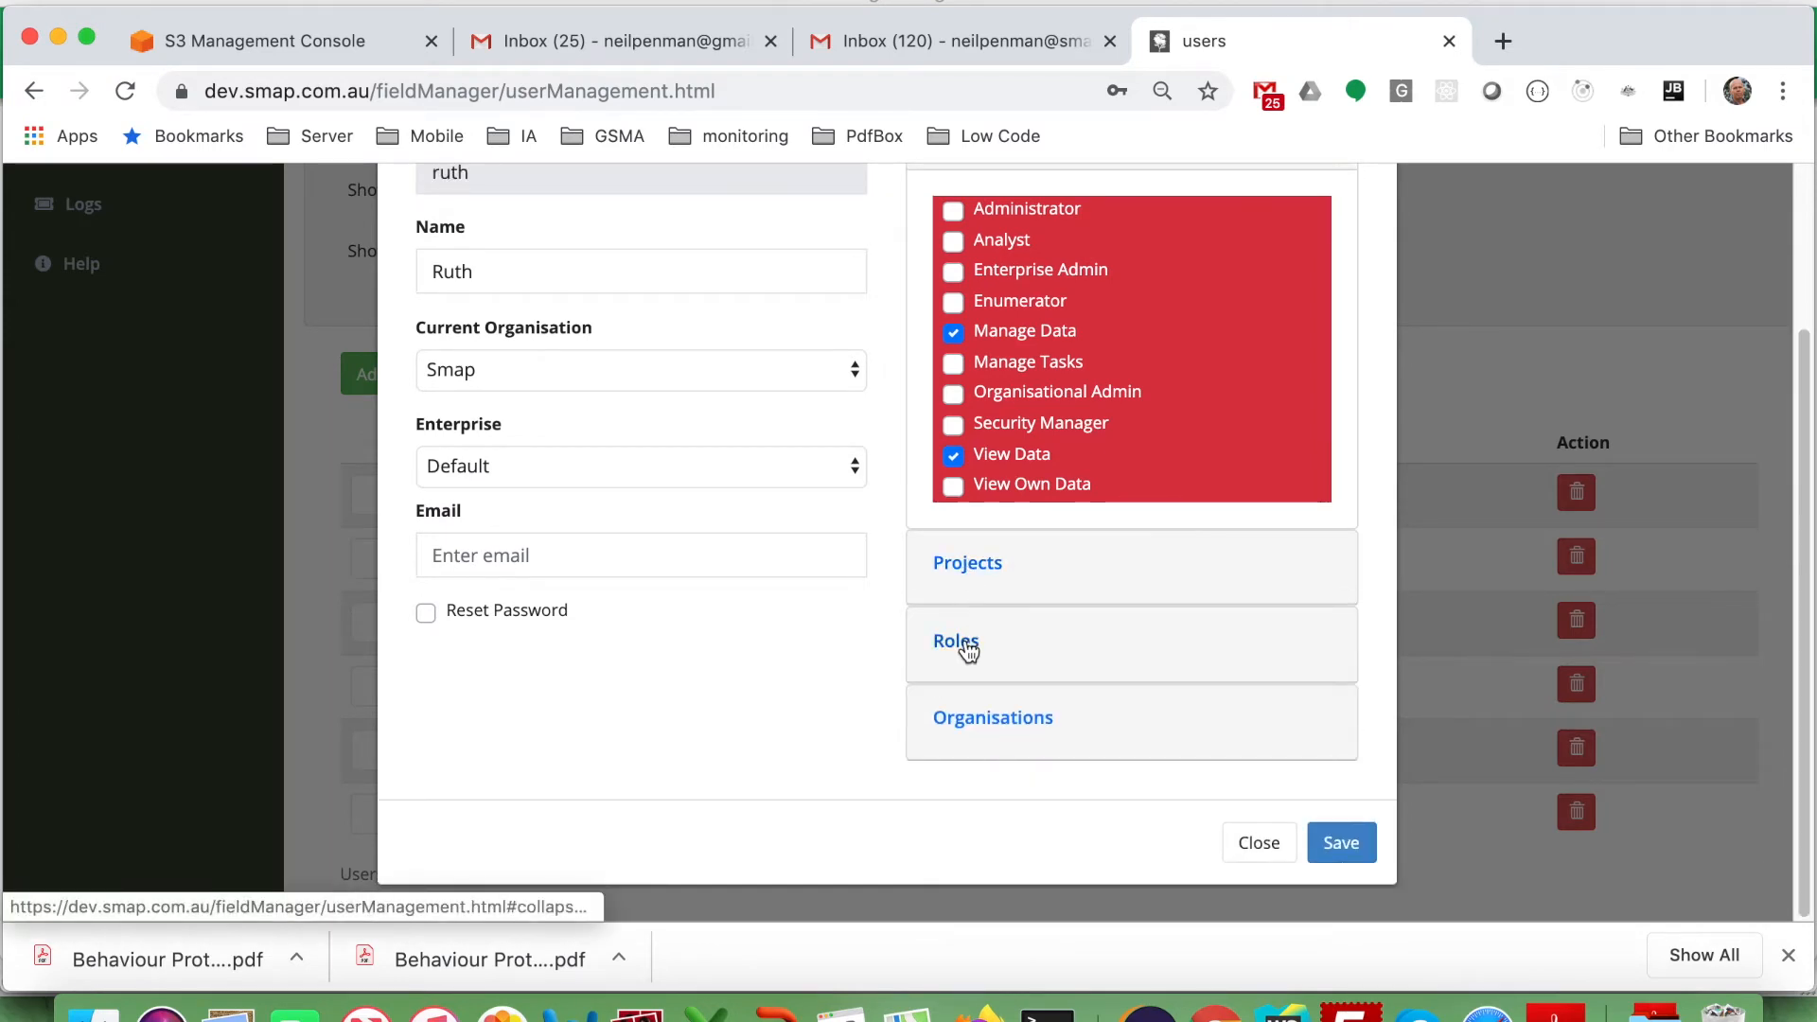
click(962, 641)
click(954, 712)
scroll(952, 718, down, 5)
click(1321, 845)
Review the last user's project and role assignments, then save without changes.
scroll(1033, 573, up, 4)
scroll(1030, 561, down, 4)
click(504, 811)
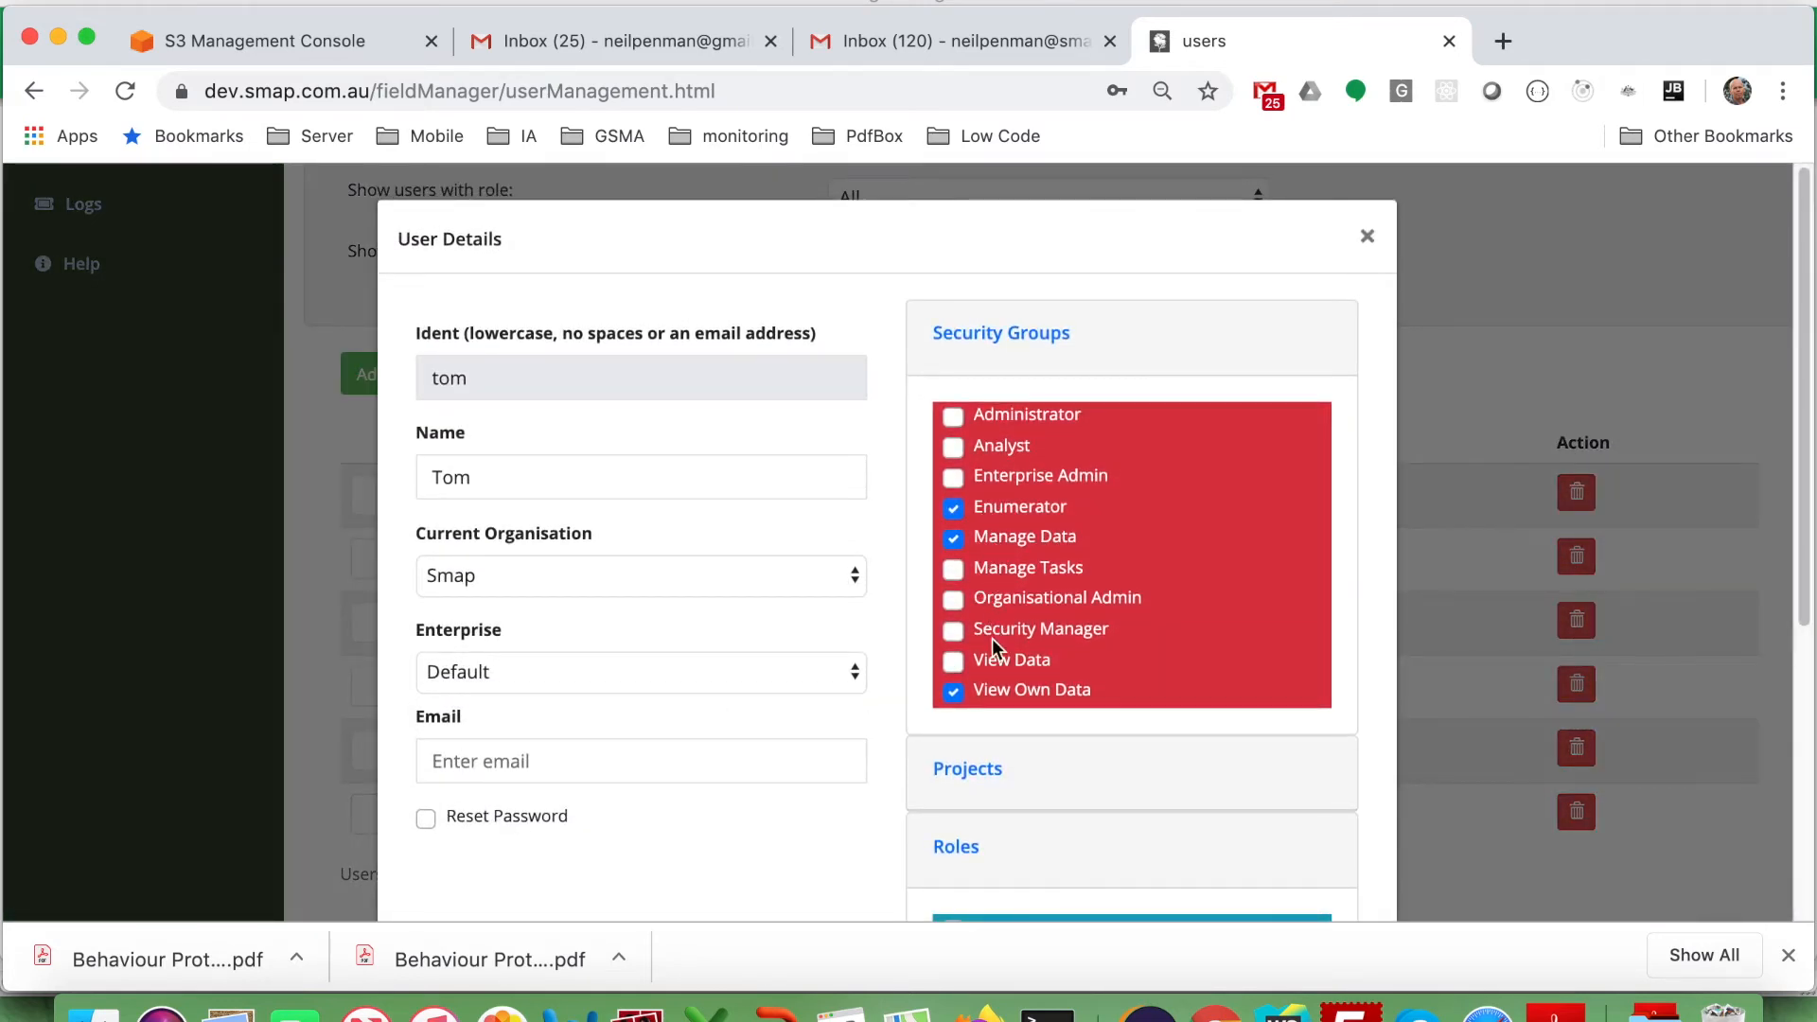
scroll(1002, 695, down, 5)
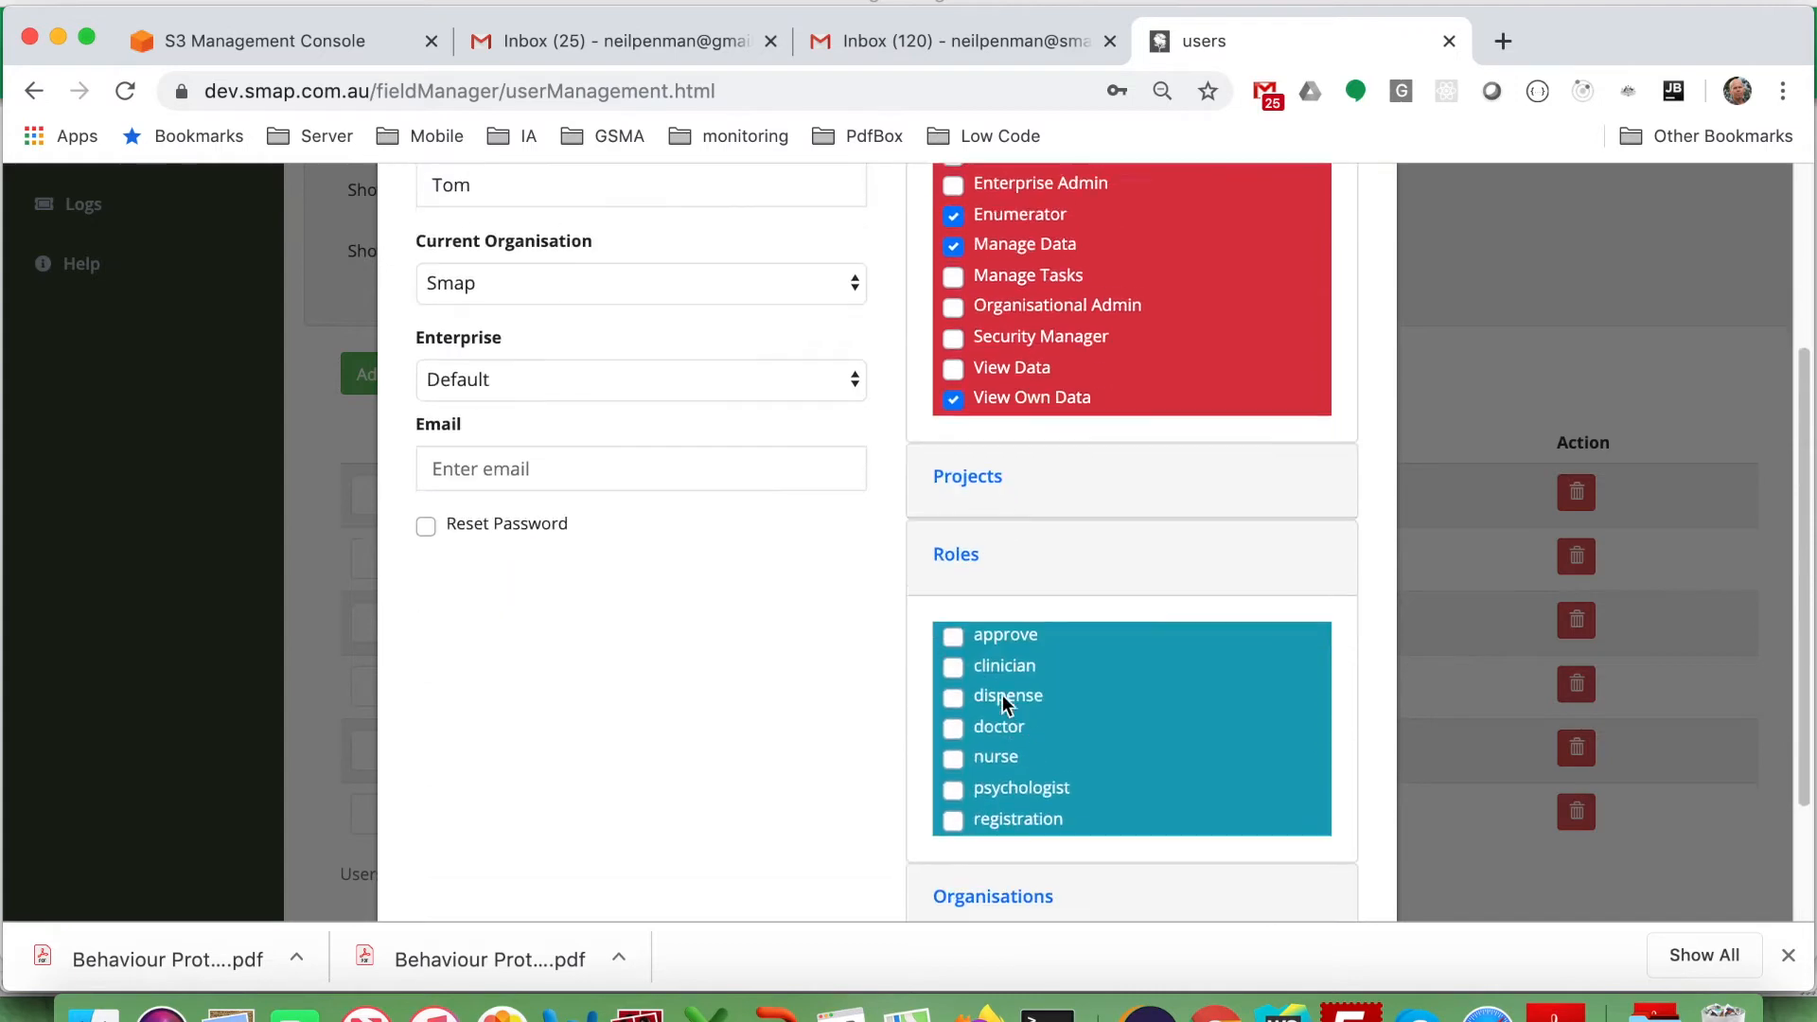
click(967, 465)
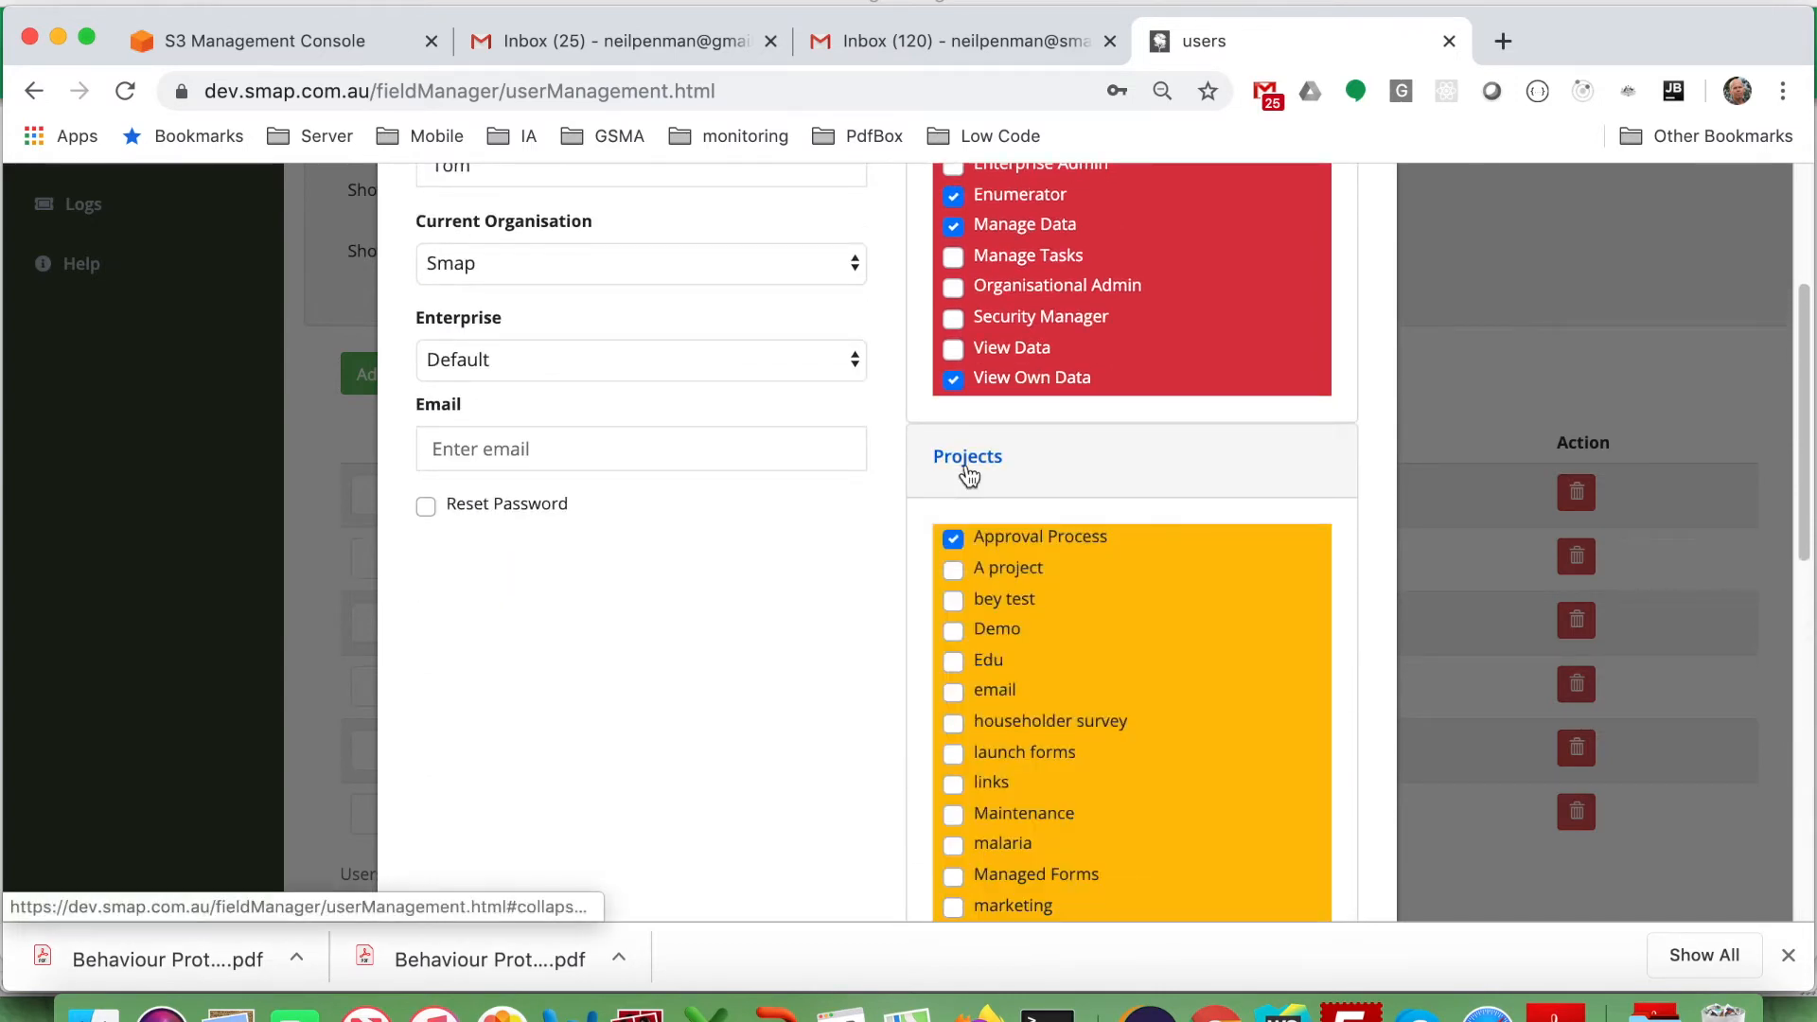
click(967, 468)
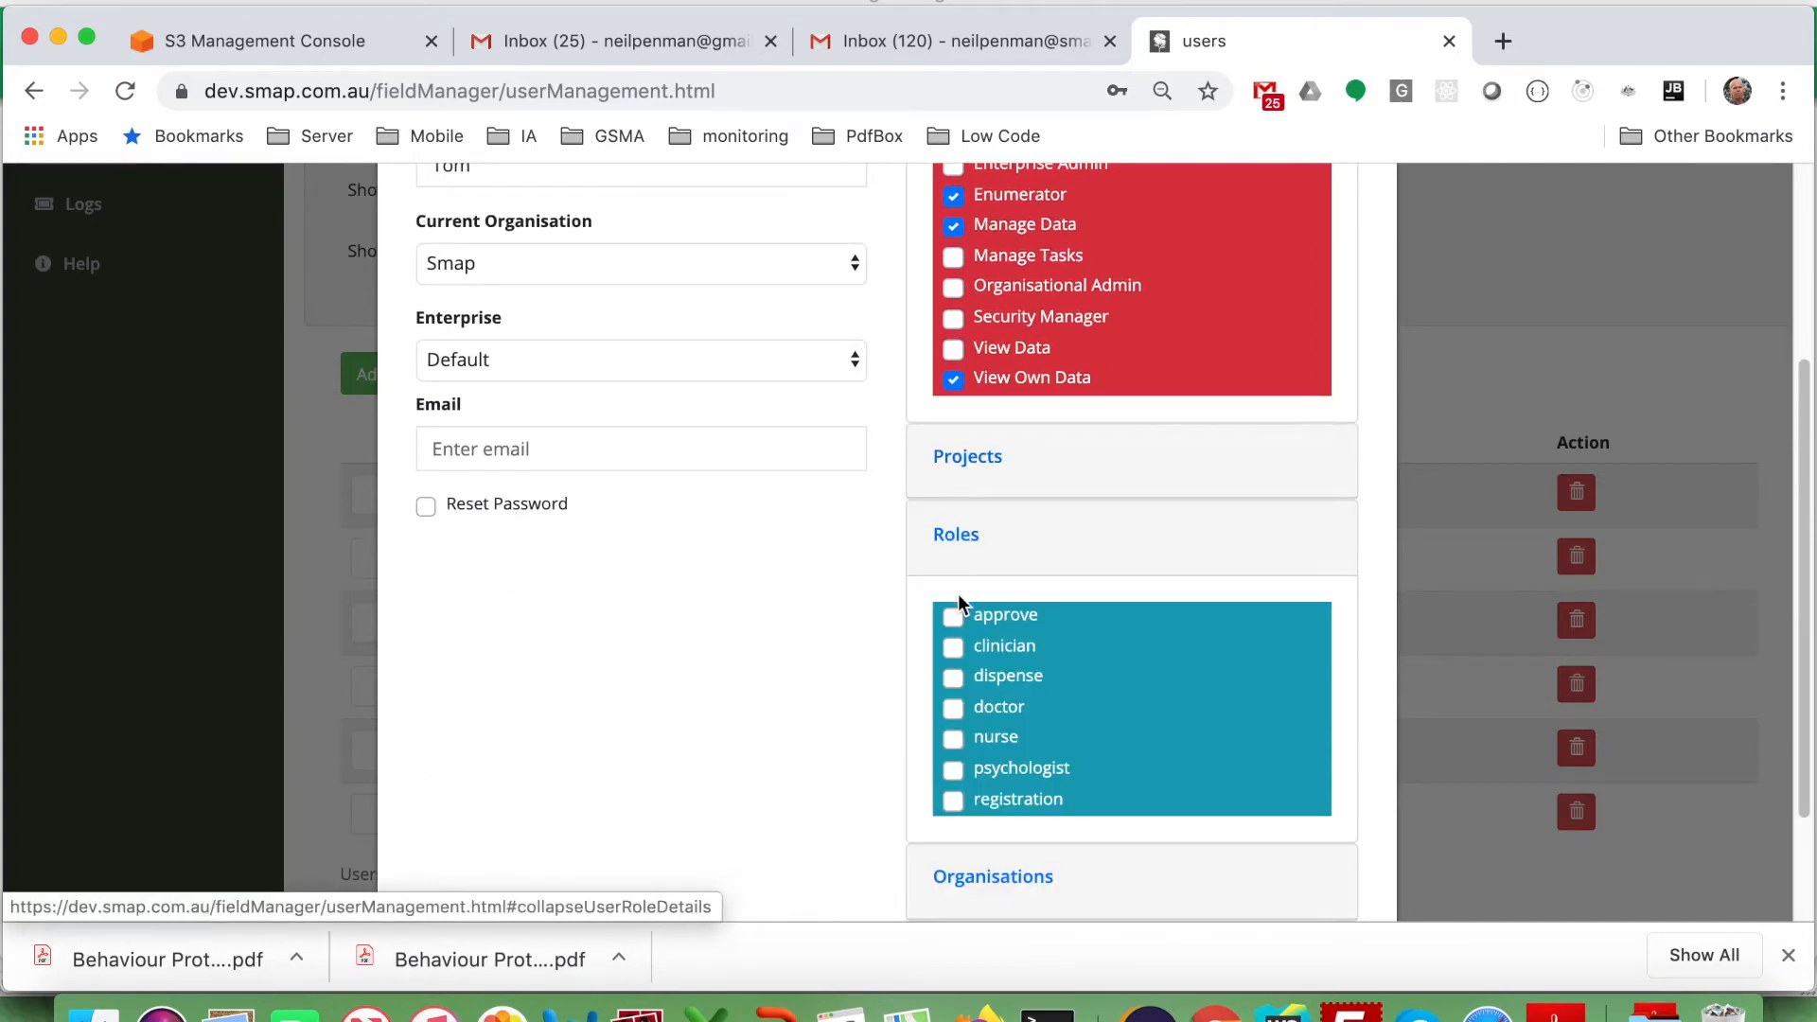
scroll(1047, 638, down, 2)
click(1341, 843)
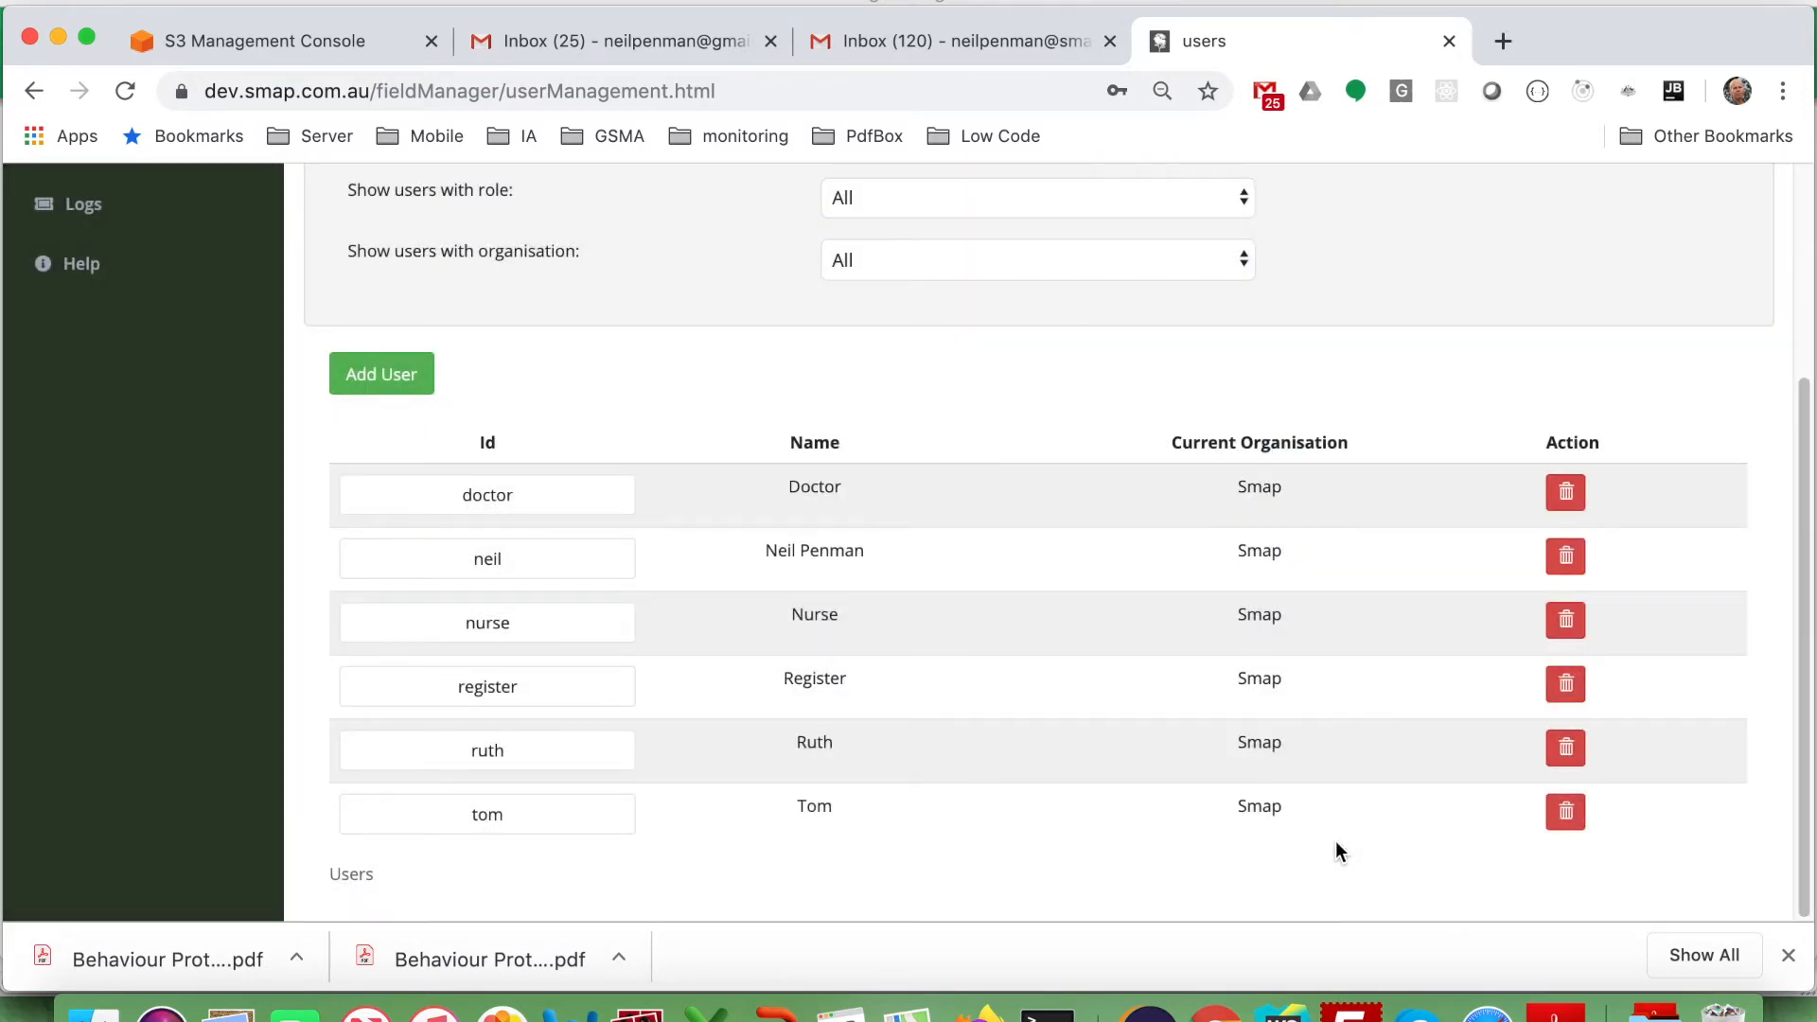
Open the Approve form from Forms and bring up its File > Roles page.
scroll(1014, 518, up, 3)
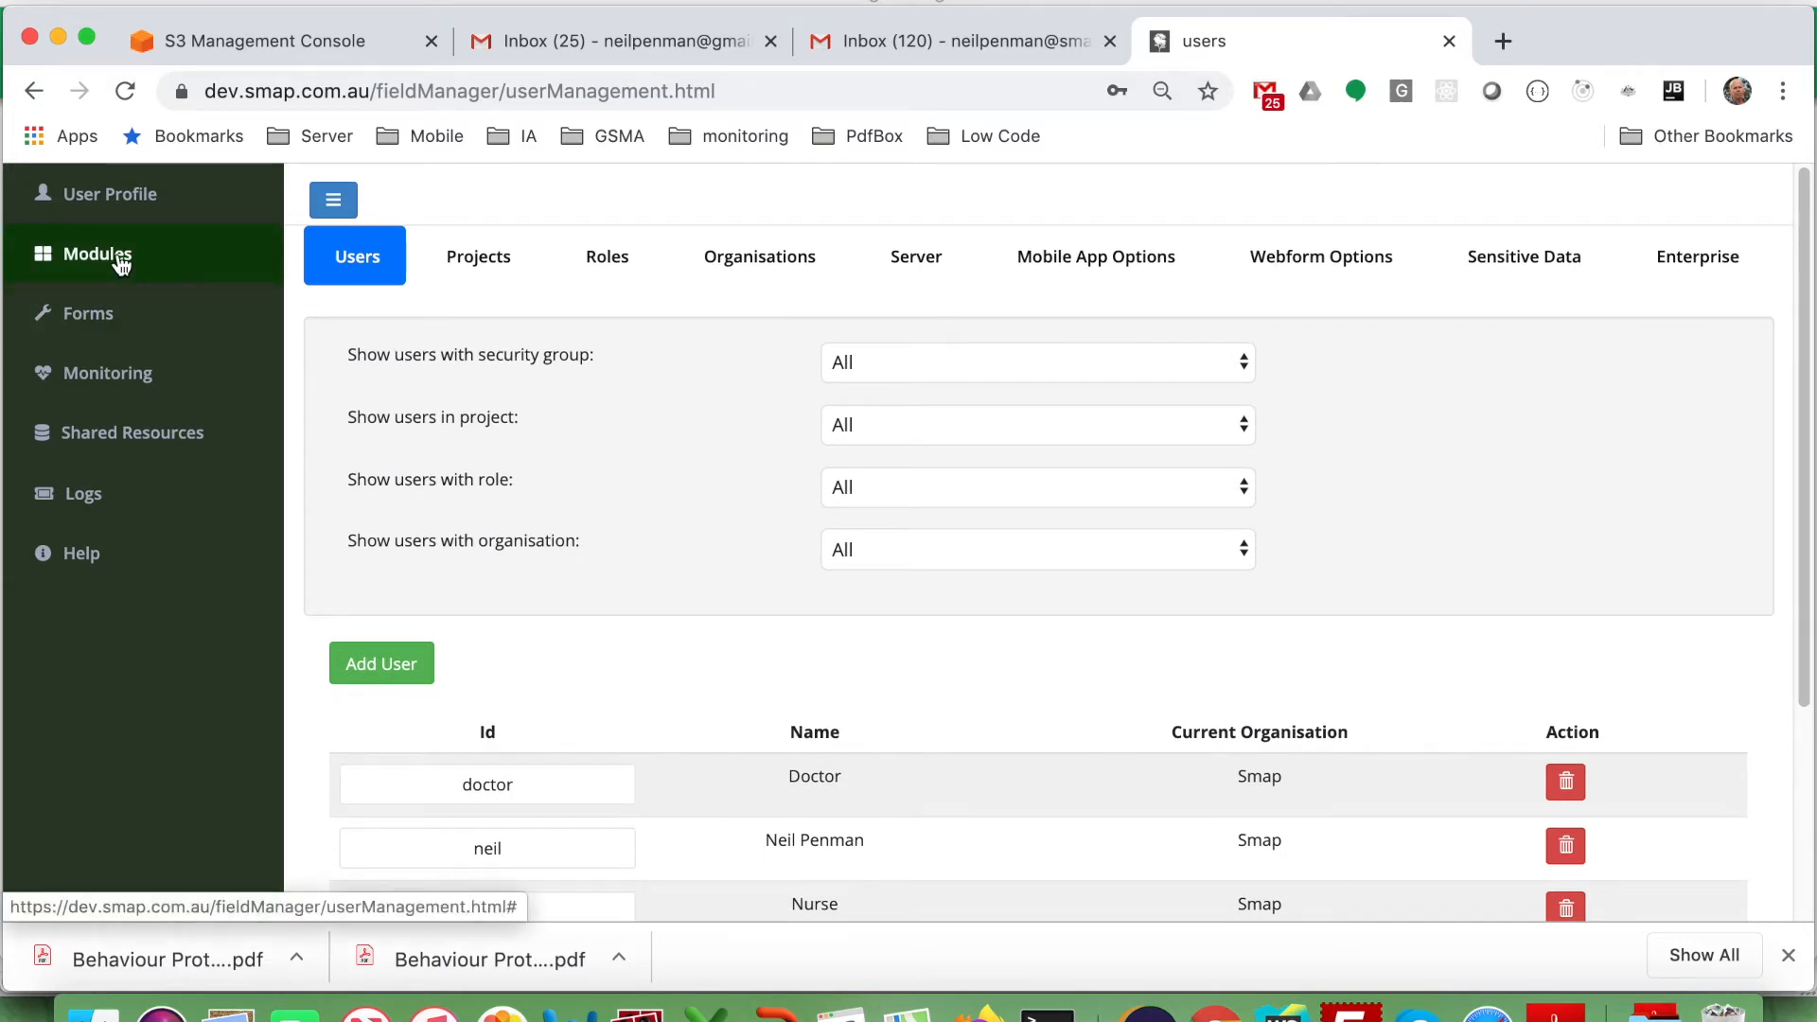
click(83, 320)
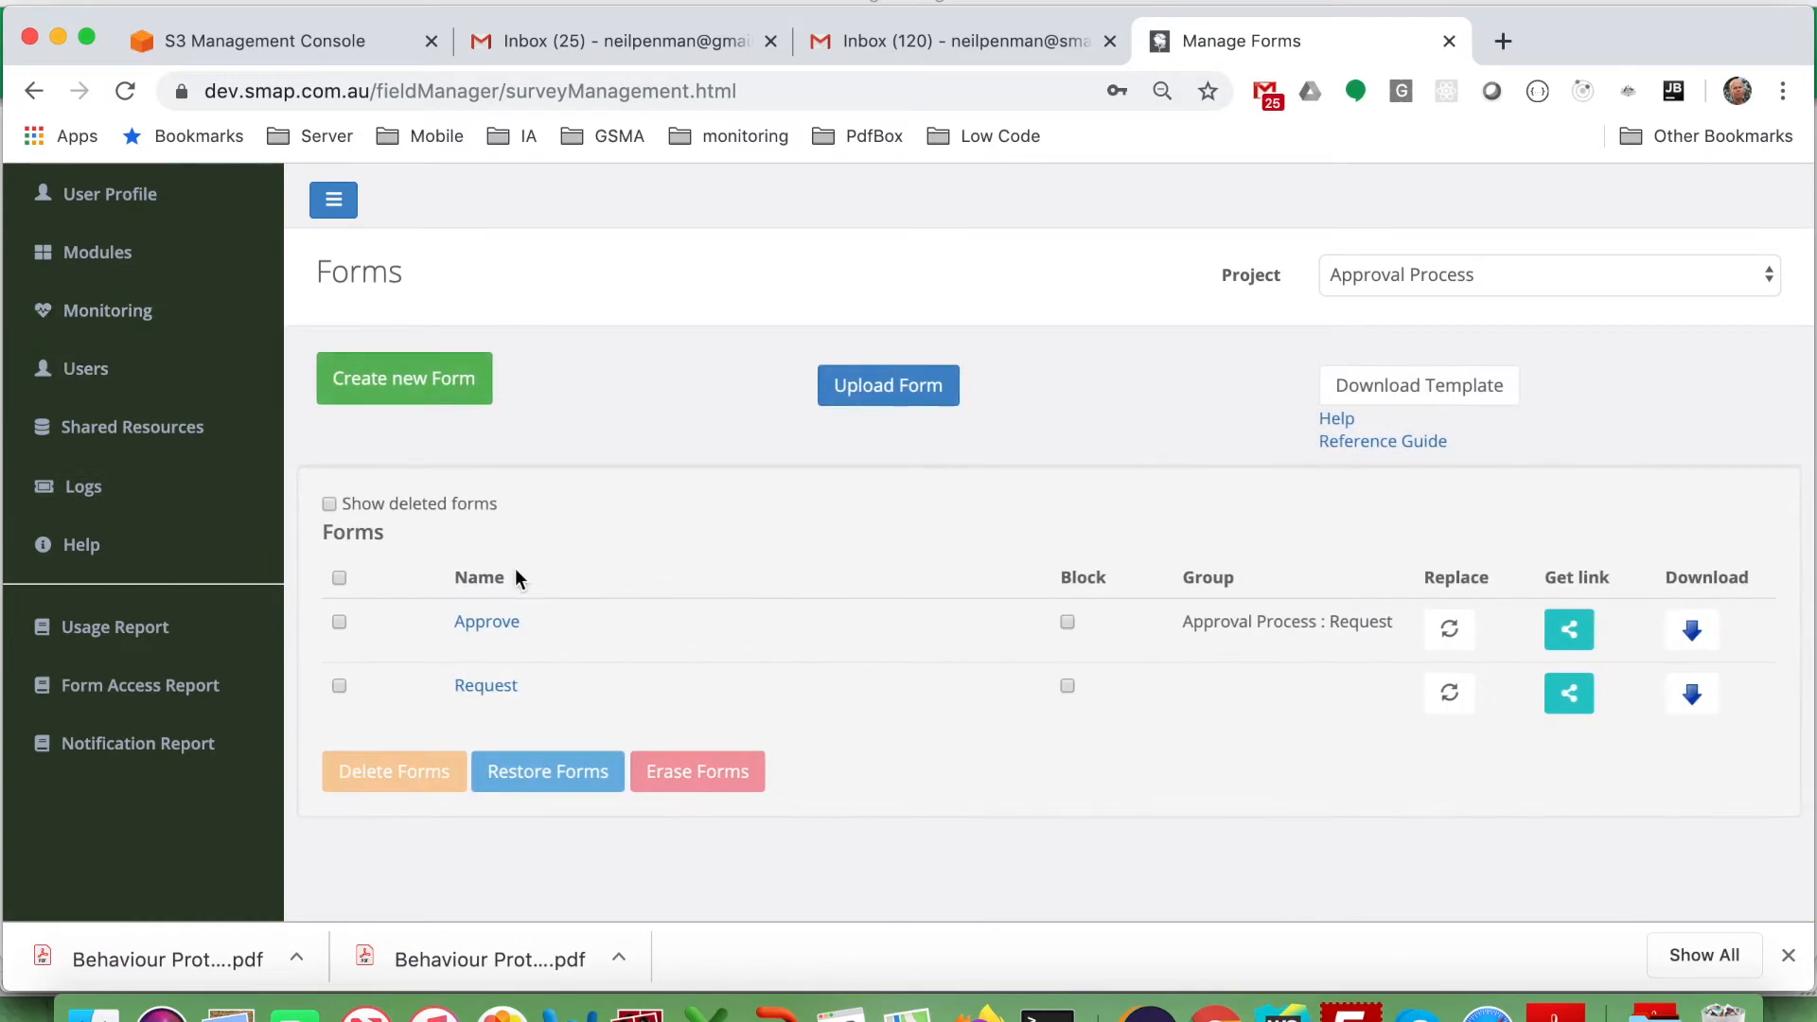
click(487, 623)
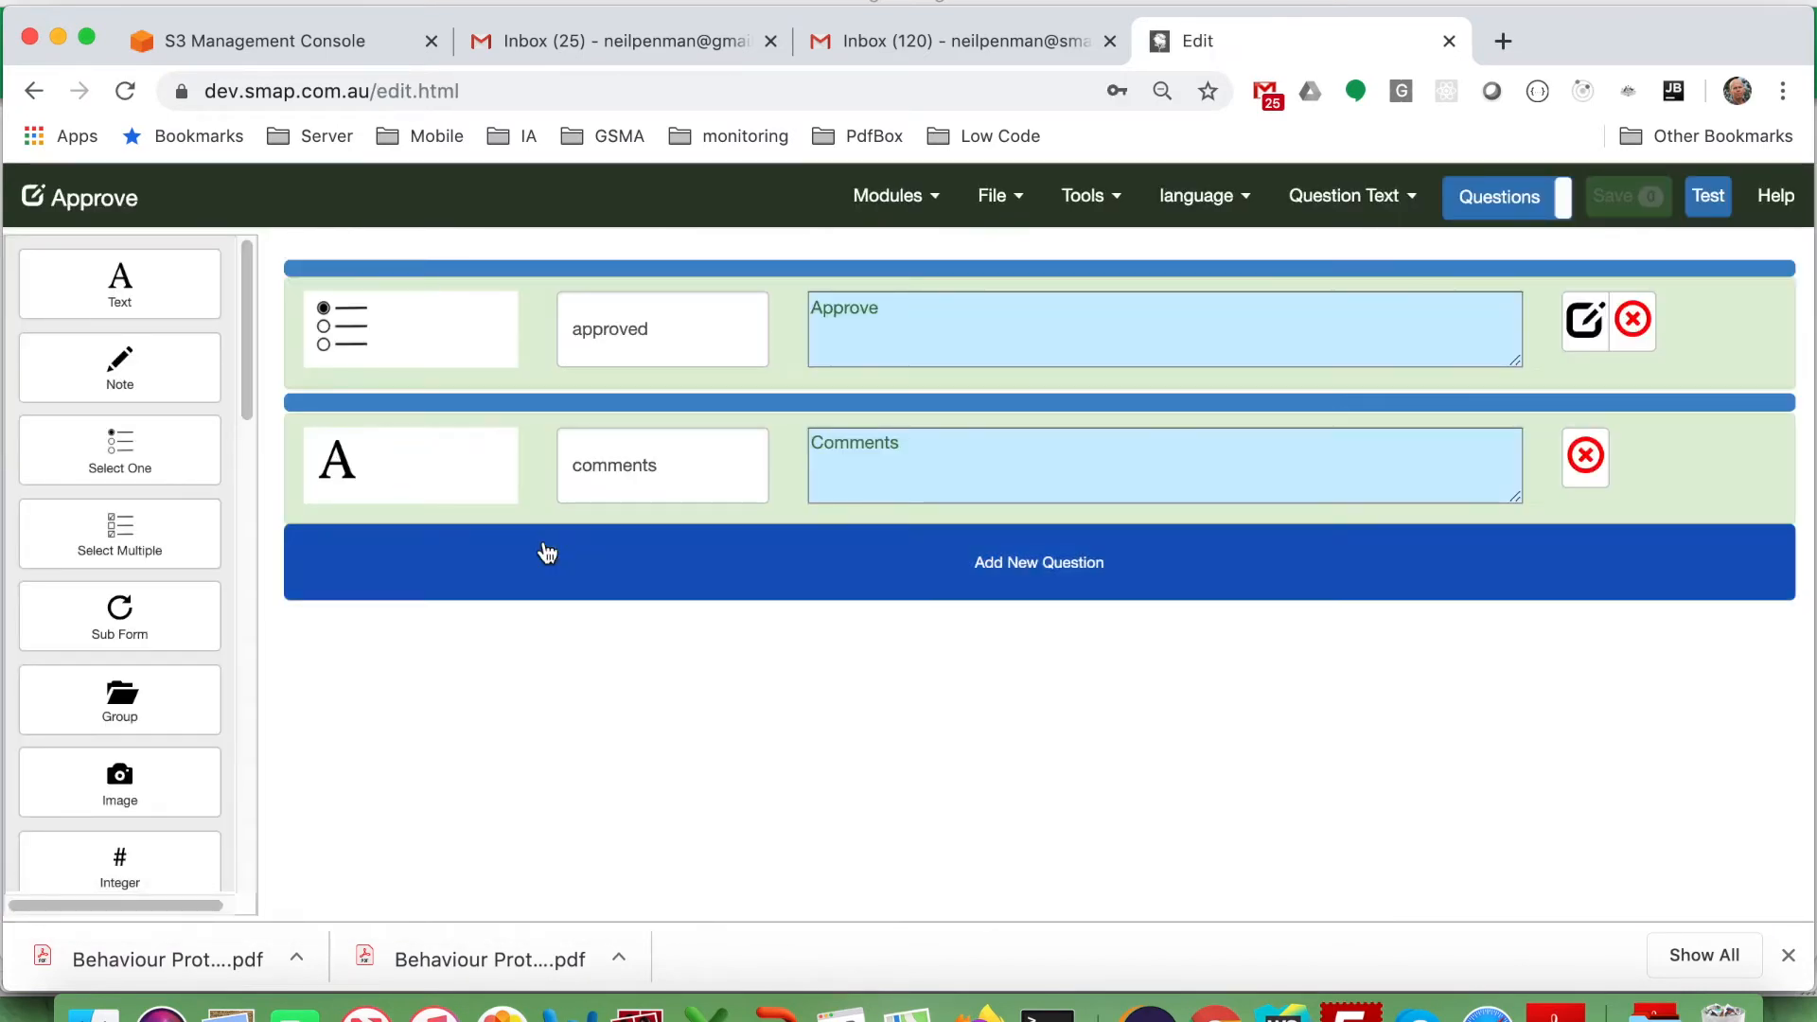
click(996, 200)
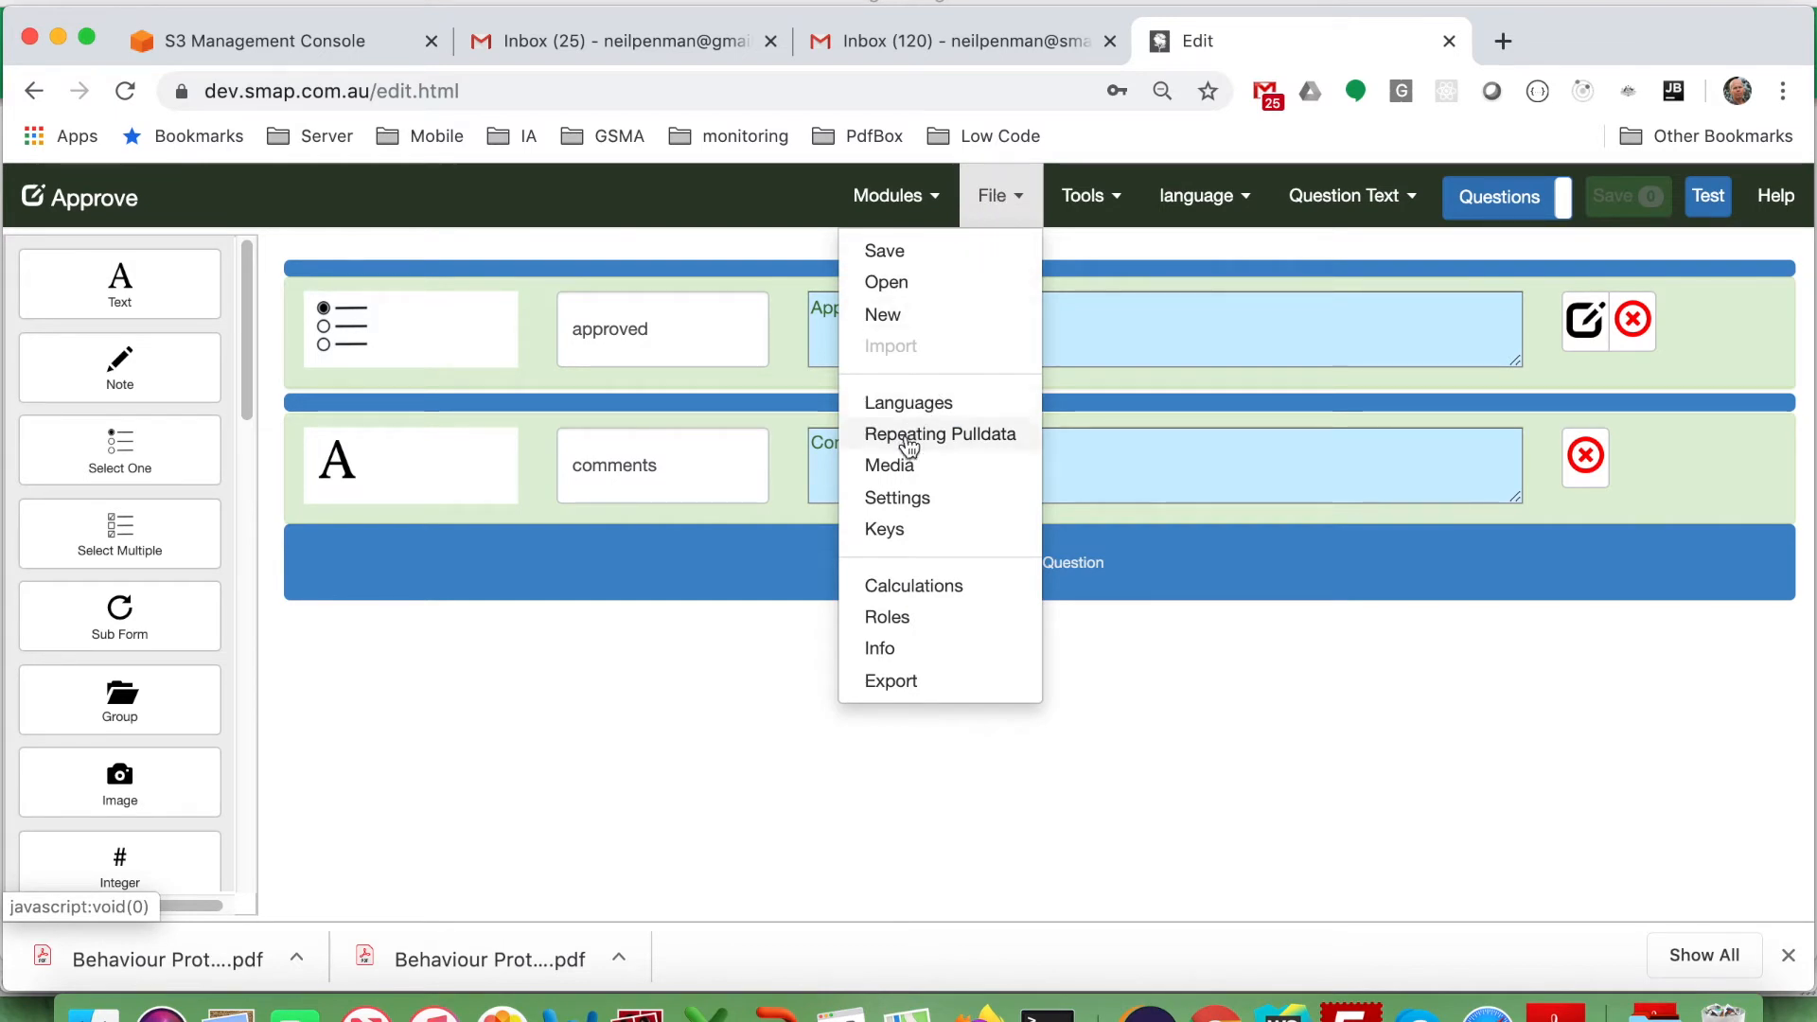
click(897, 621)
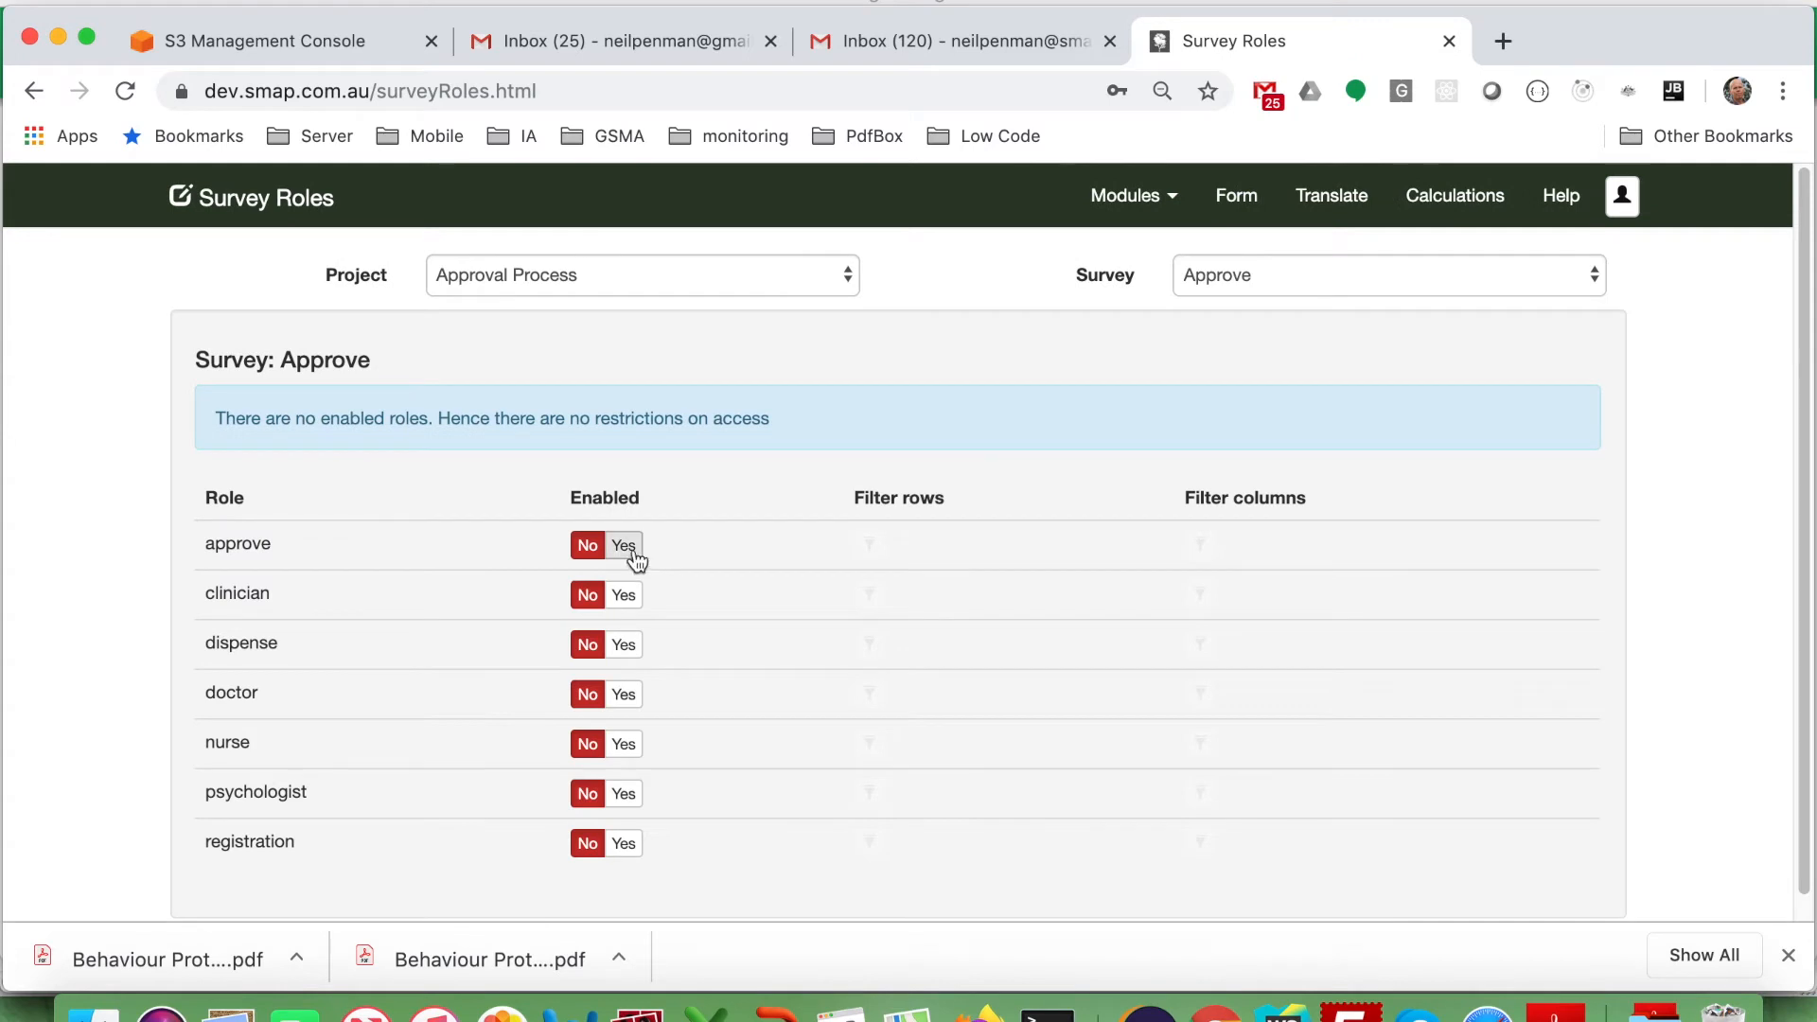
Set the approve role to Yes for the Approve form, then open Admin Tasks.
click(625, 546)
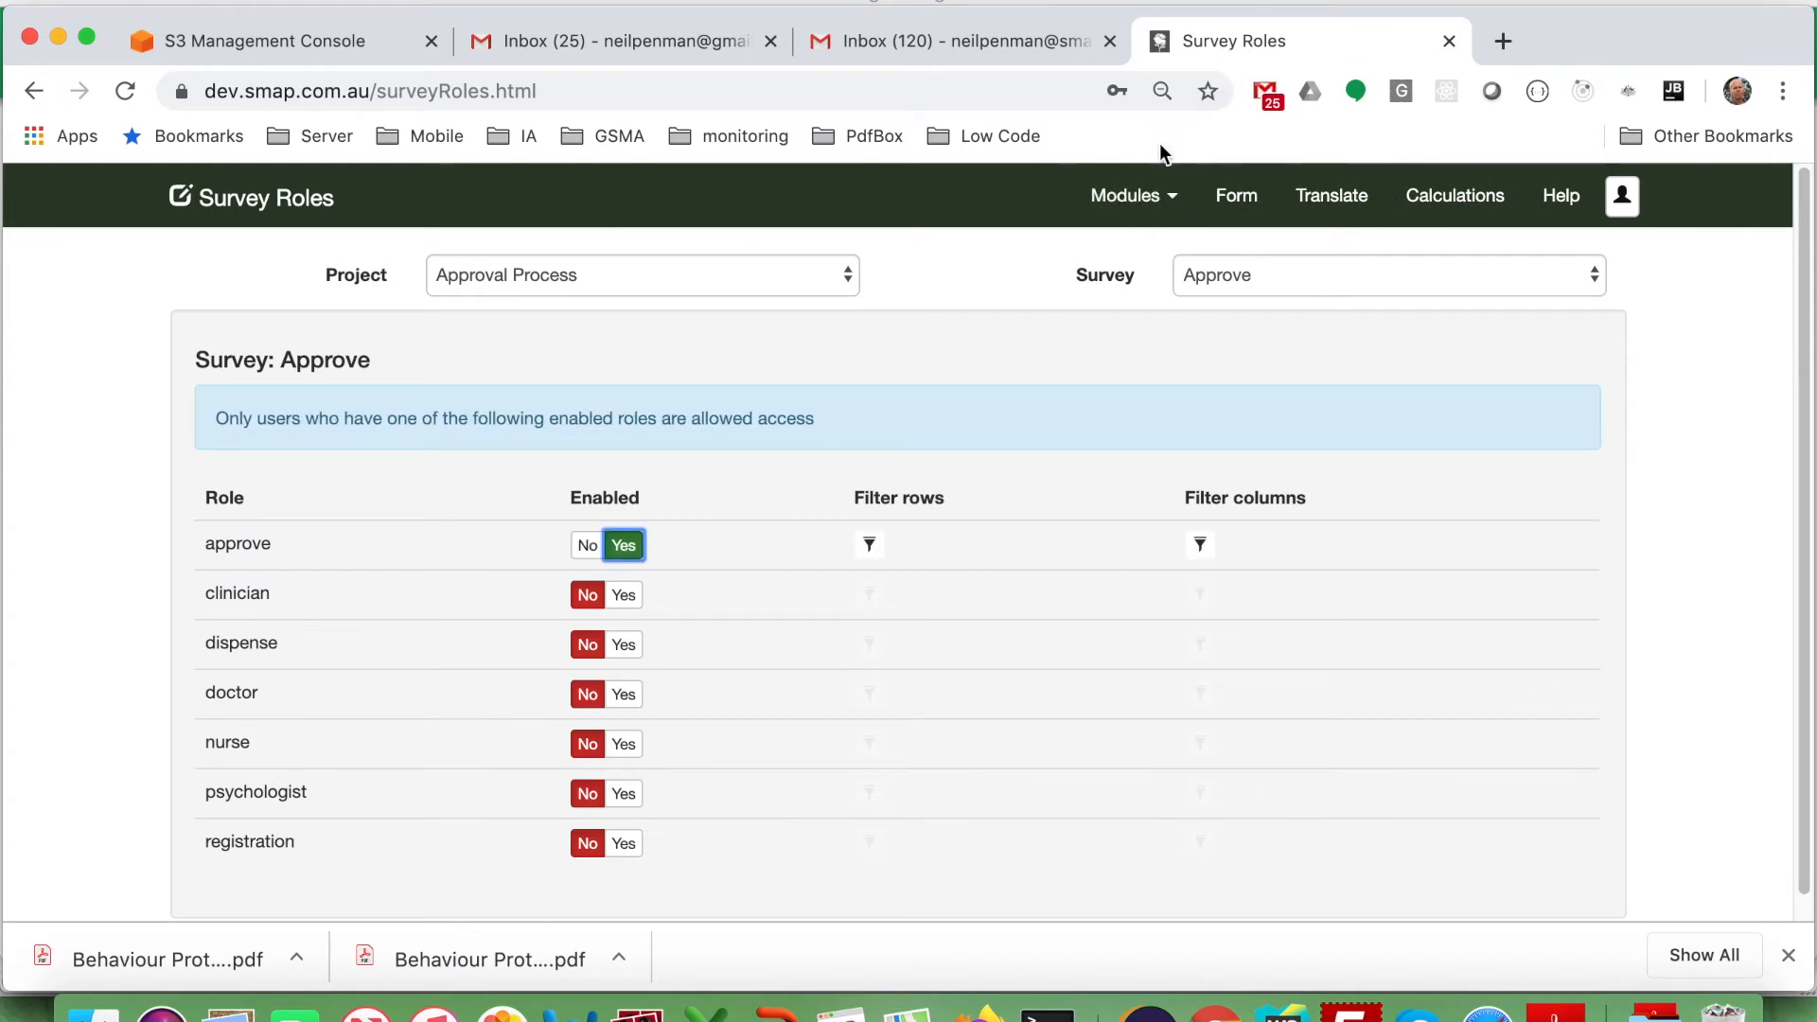
click(1140, 197)
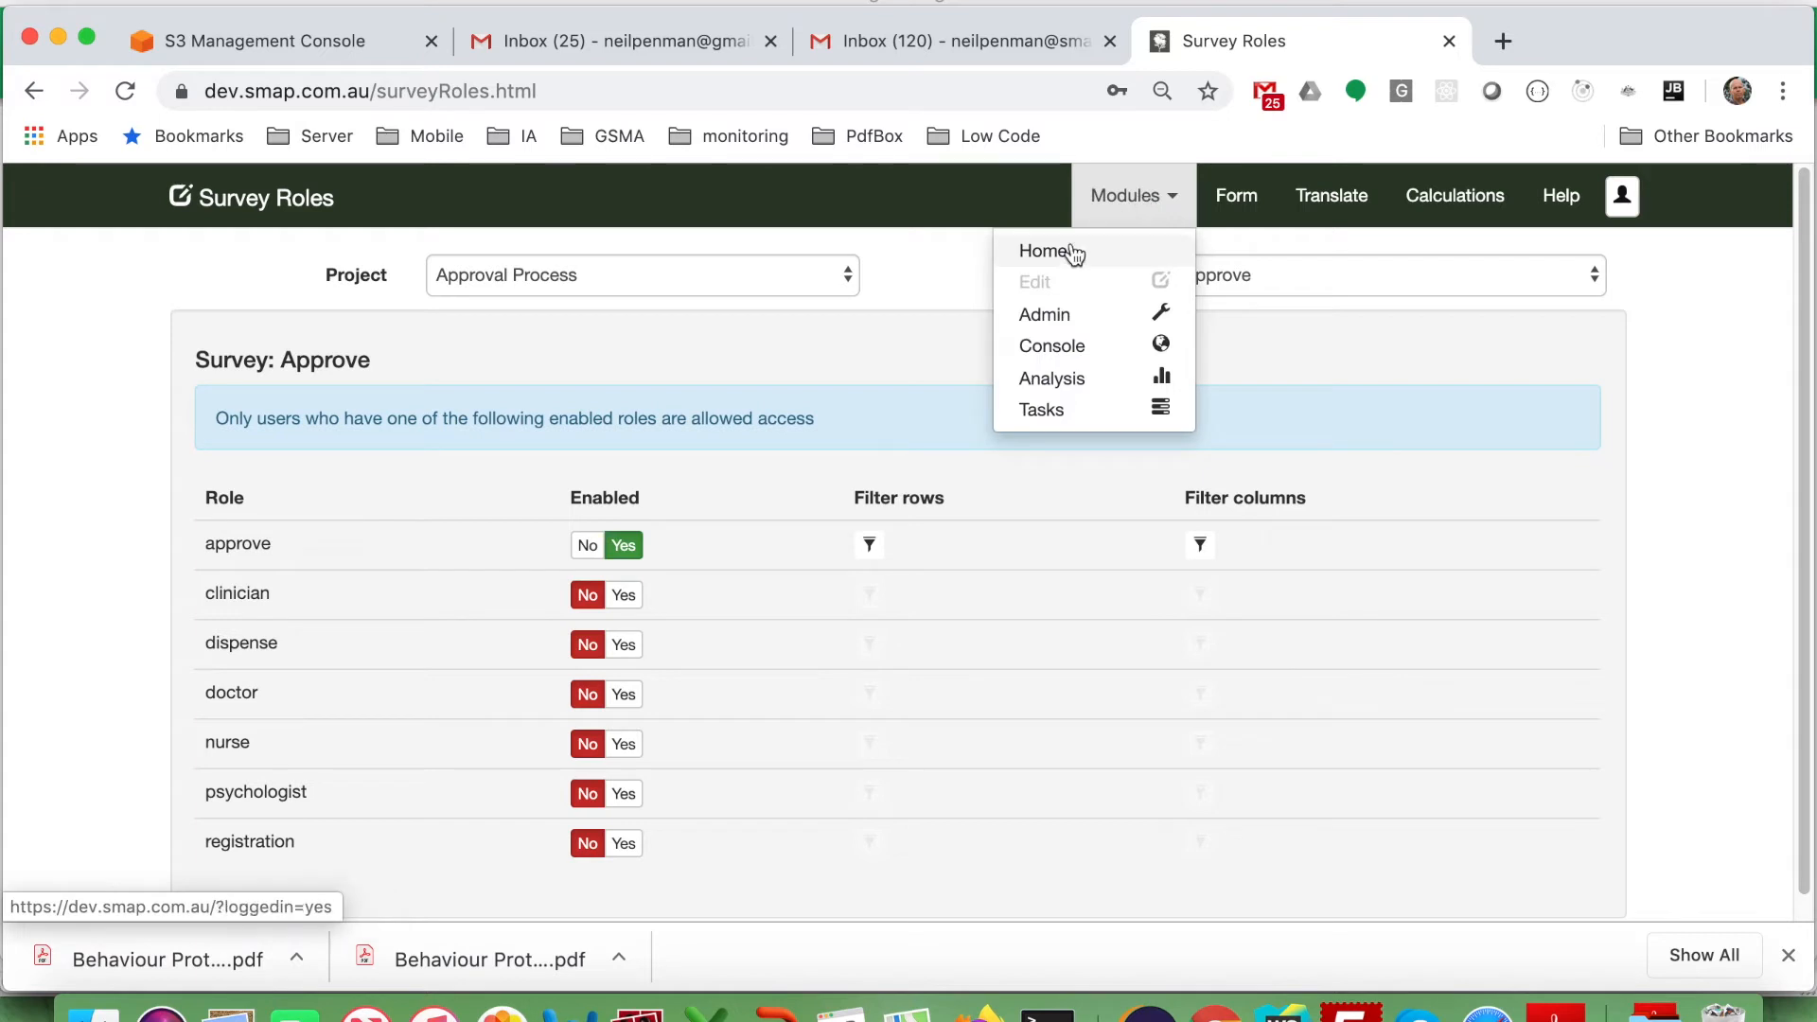
click(1056, 317)
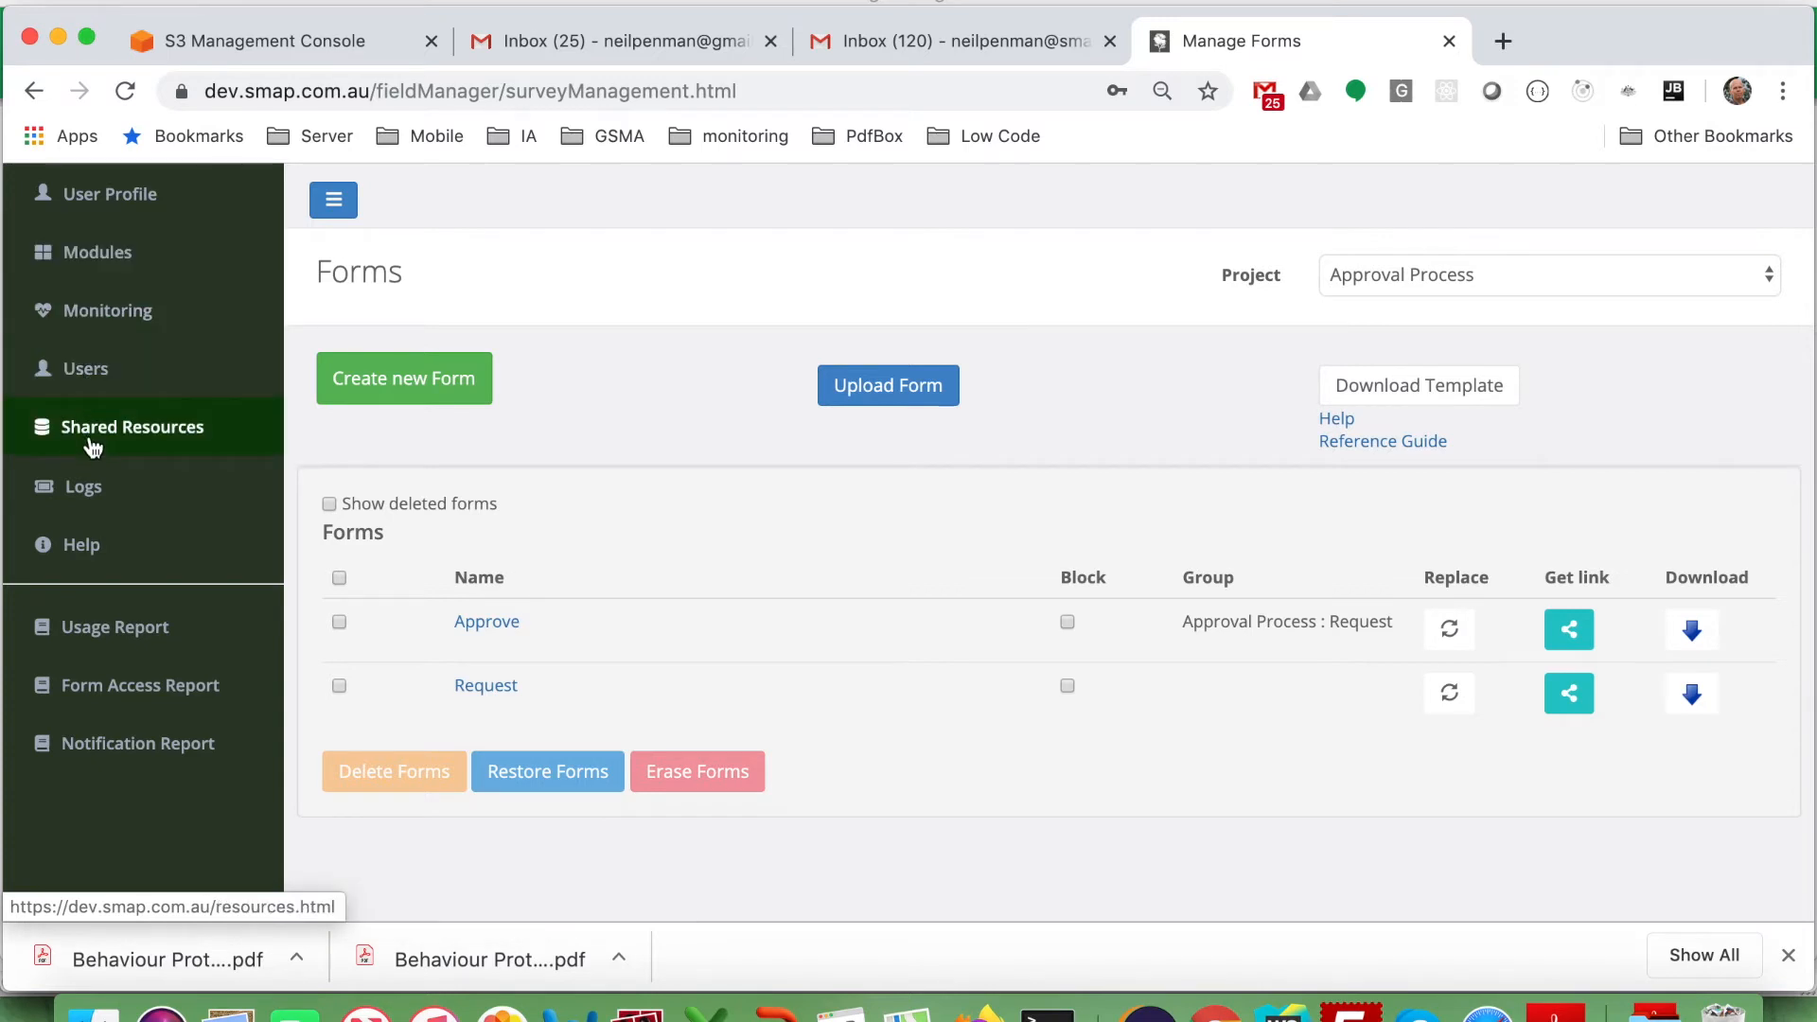
click(91, 265)
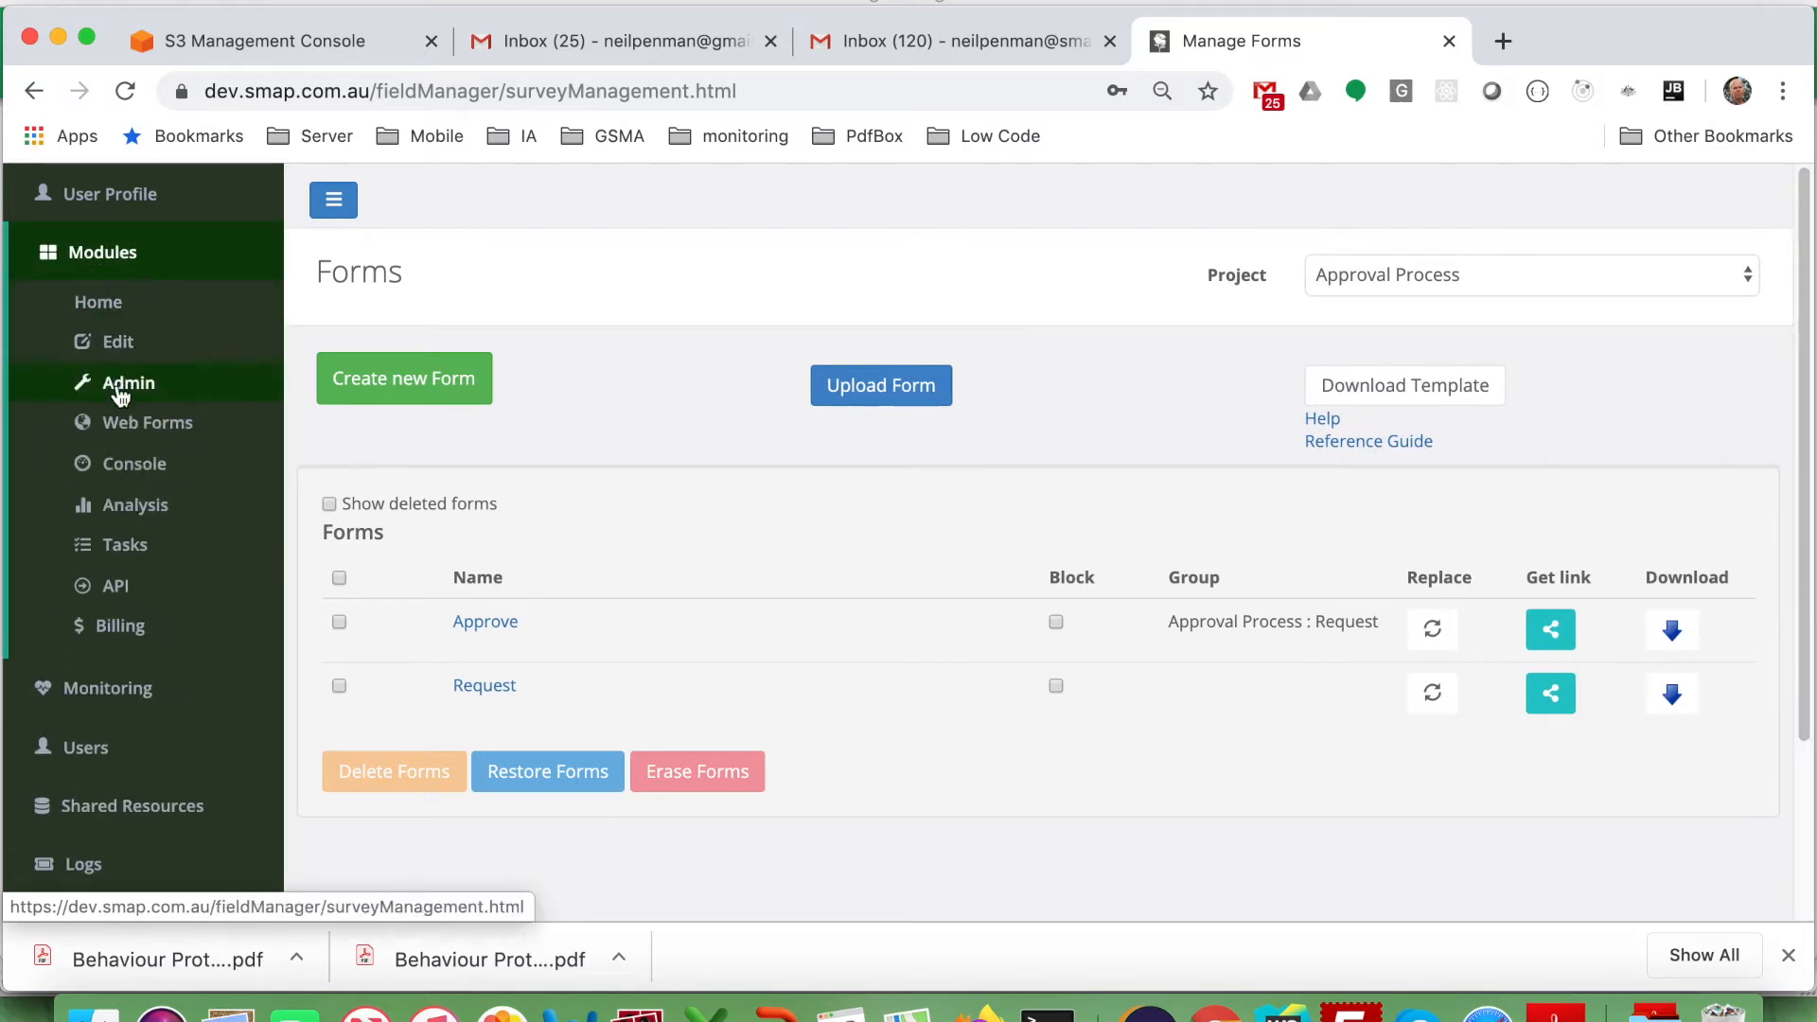
click(130, 541)
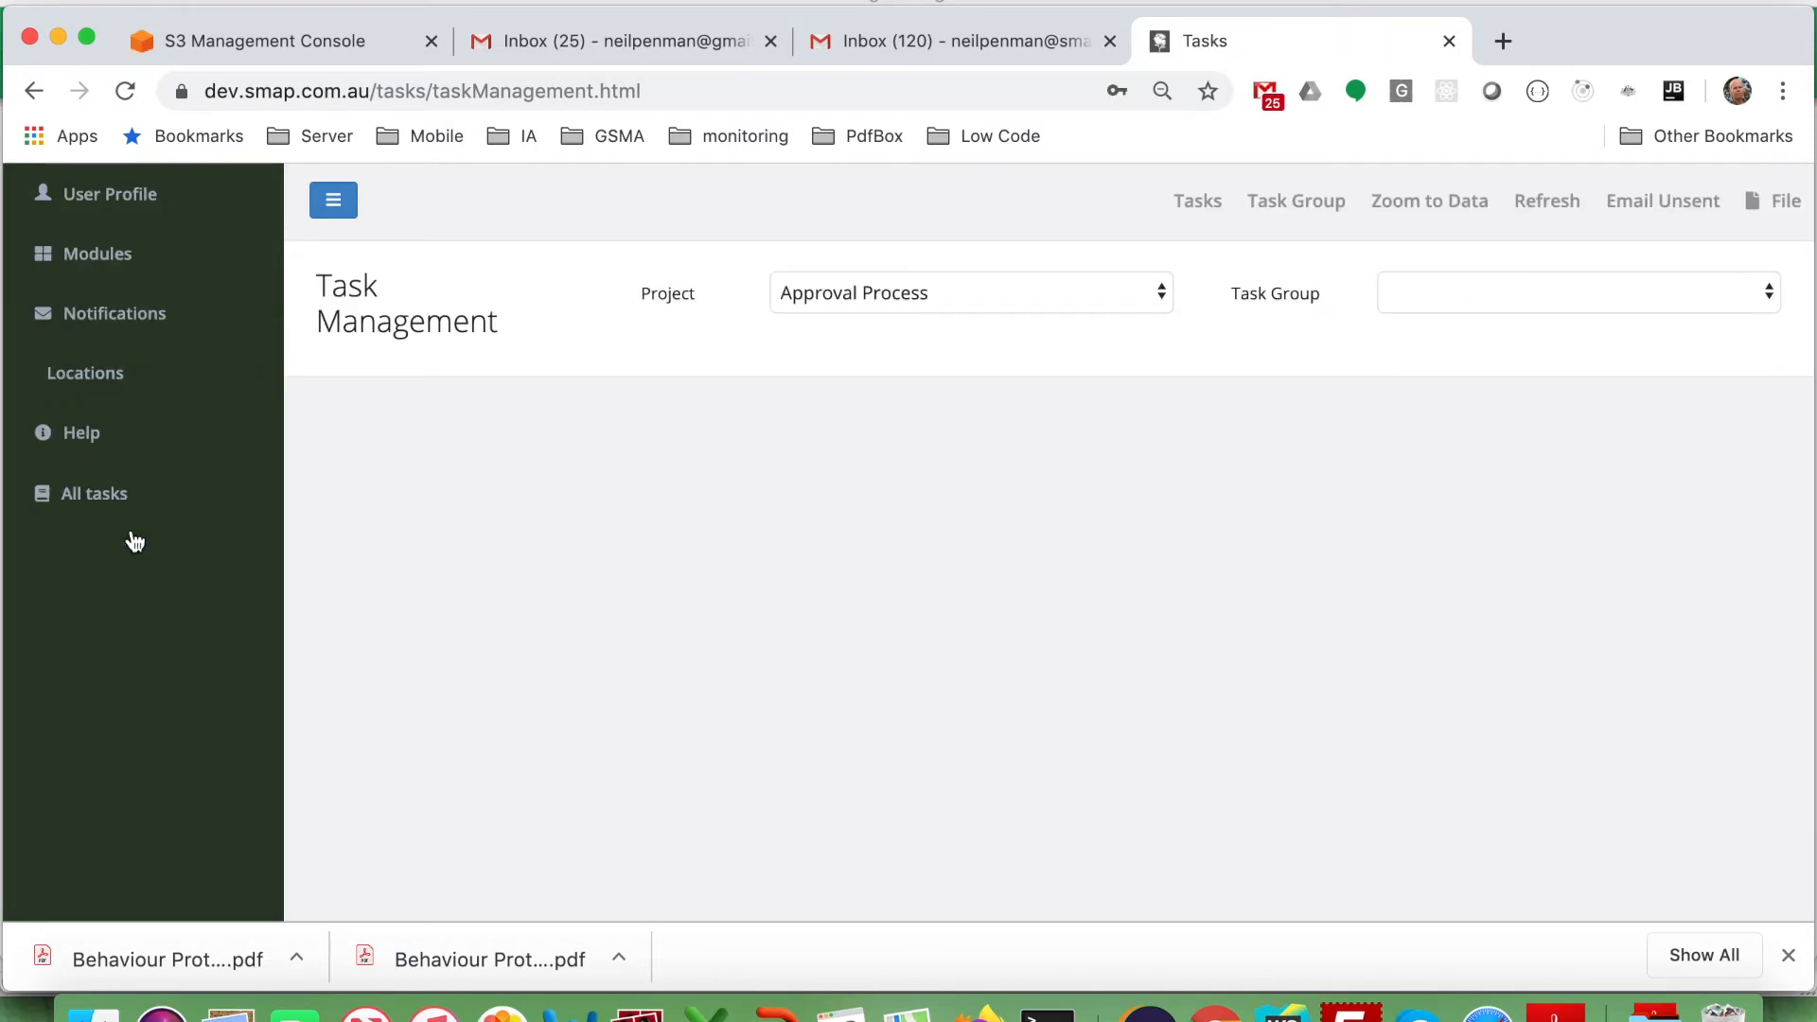
Add a notification 'Approval Success' with an Update trigger on the Approve survey's approved question.
click(99, 333)
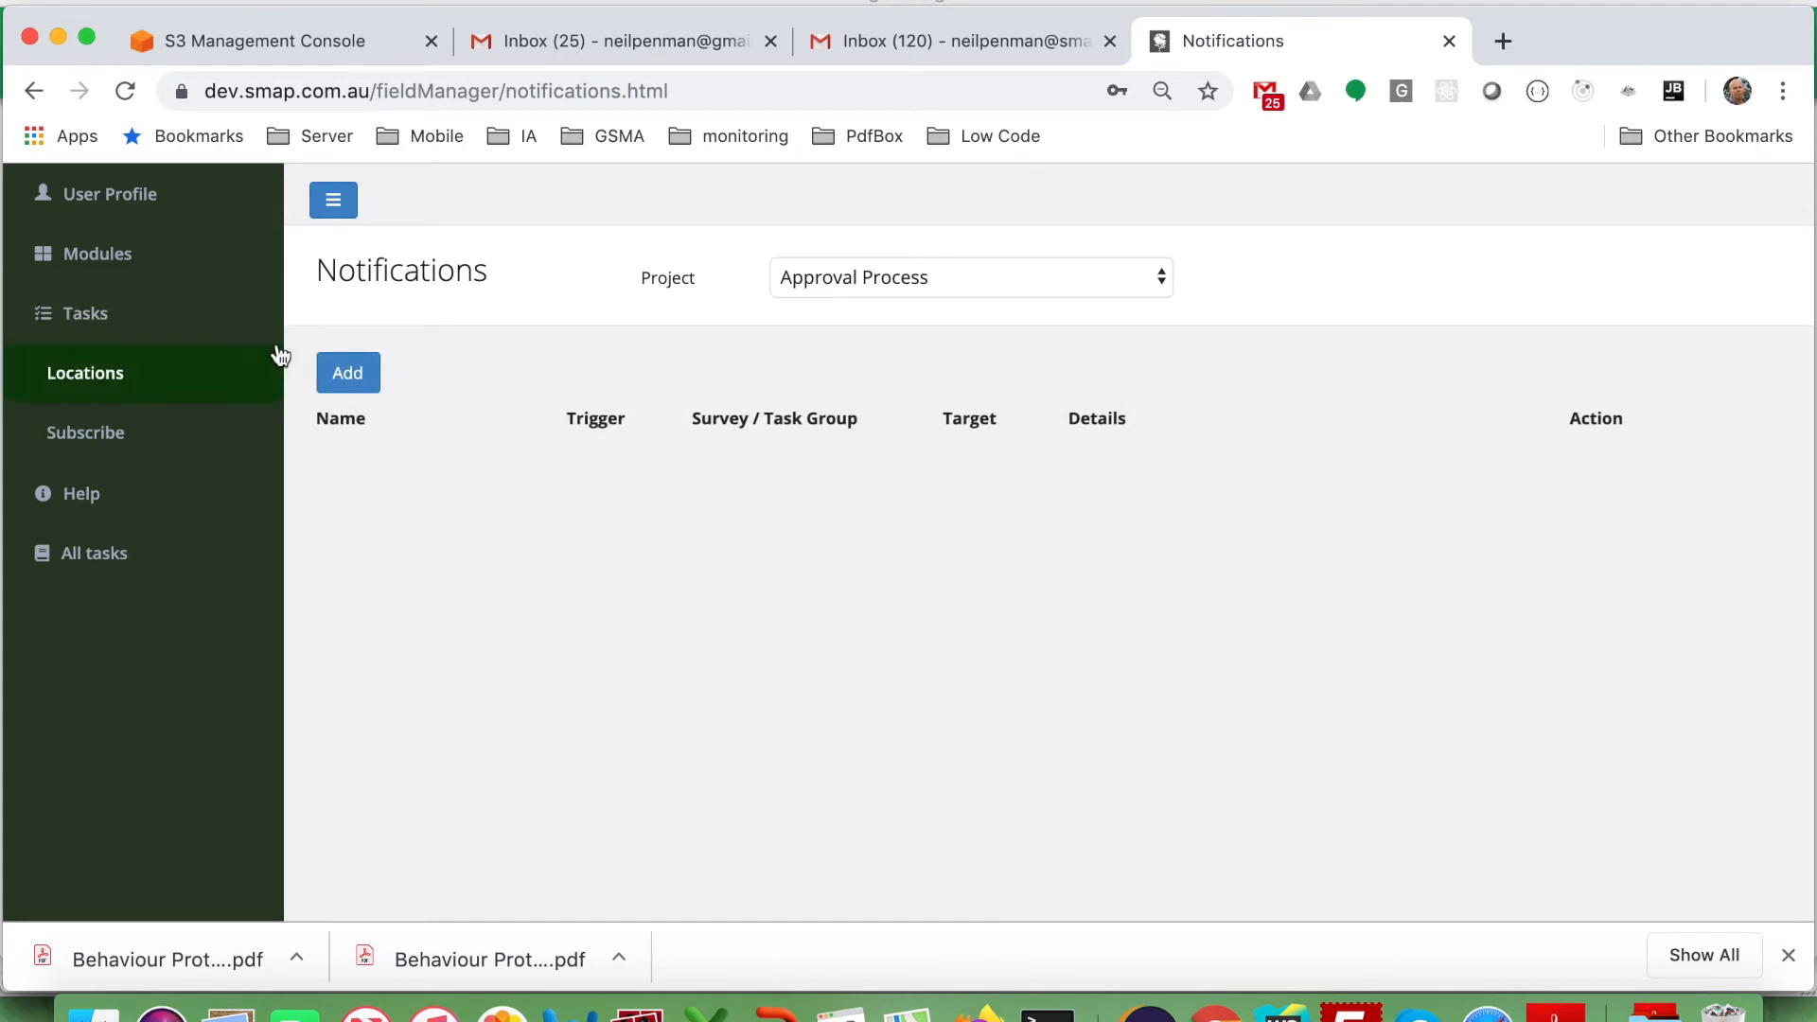
click(347, 372)
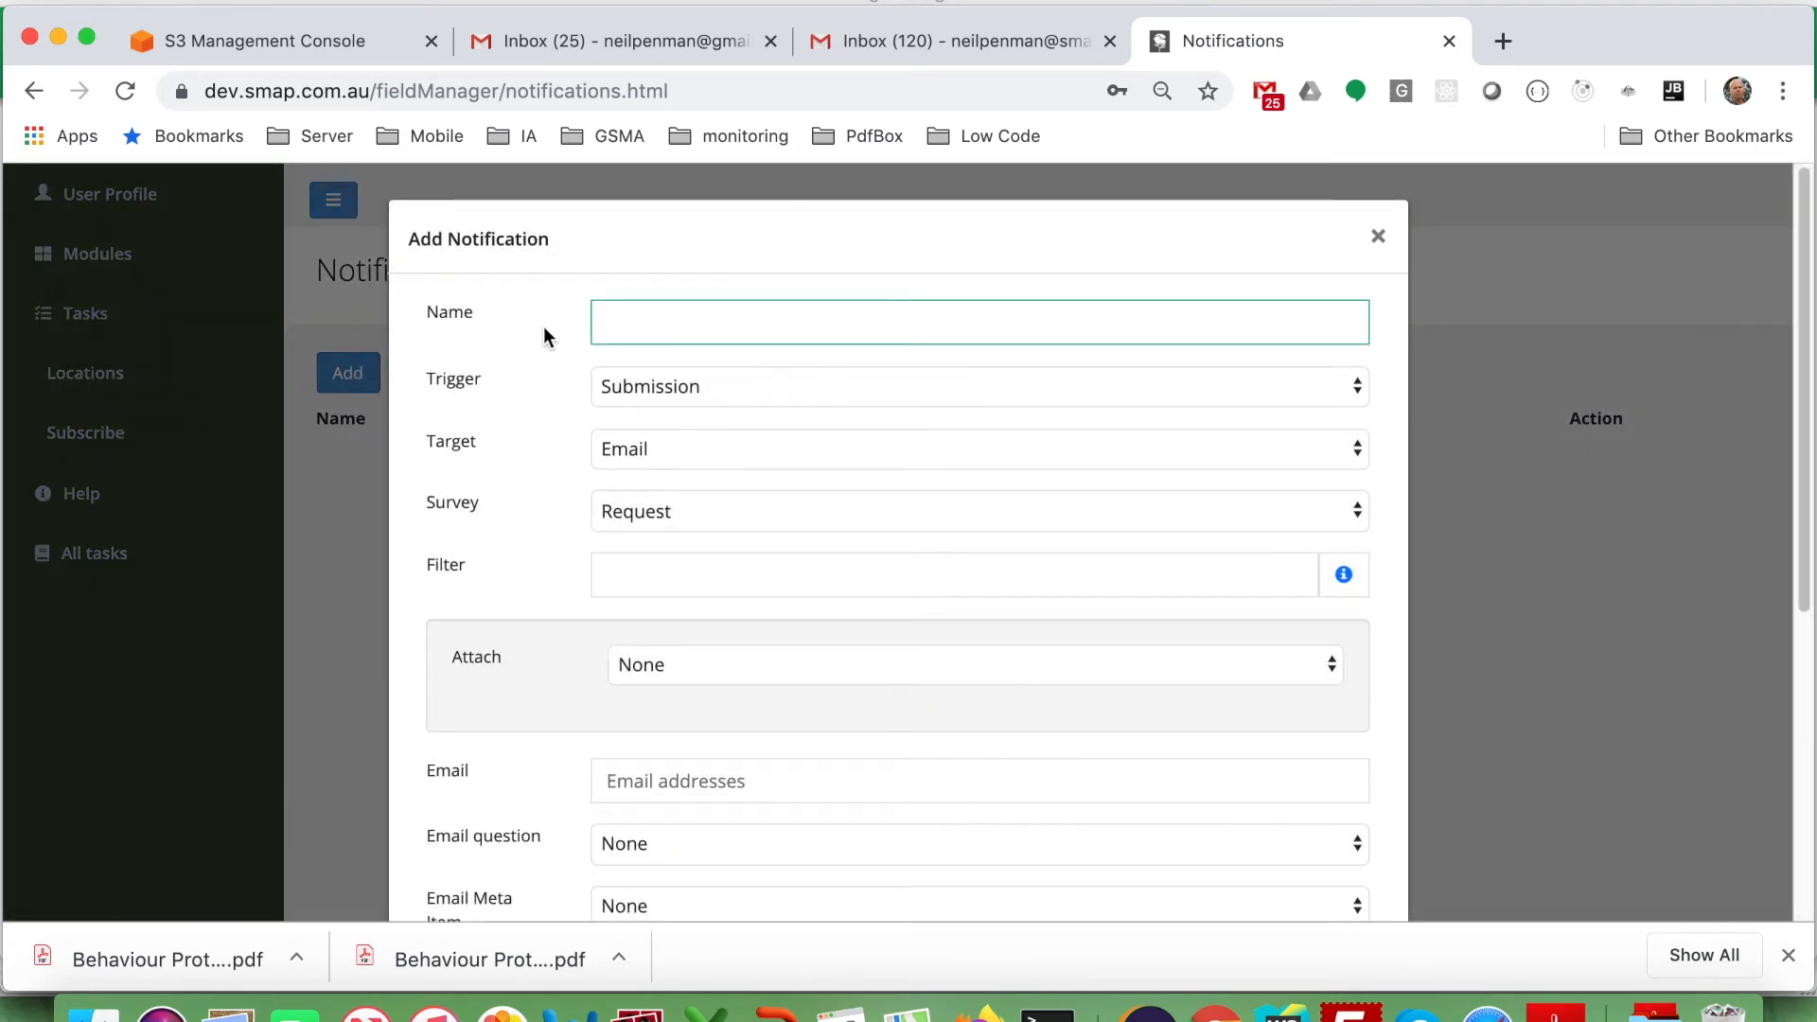
text(App)
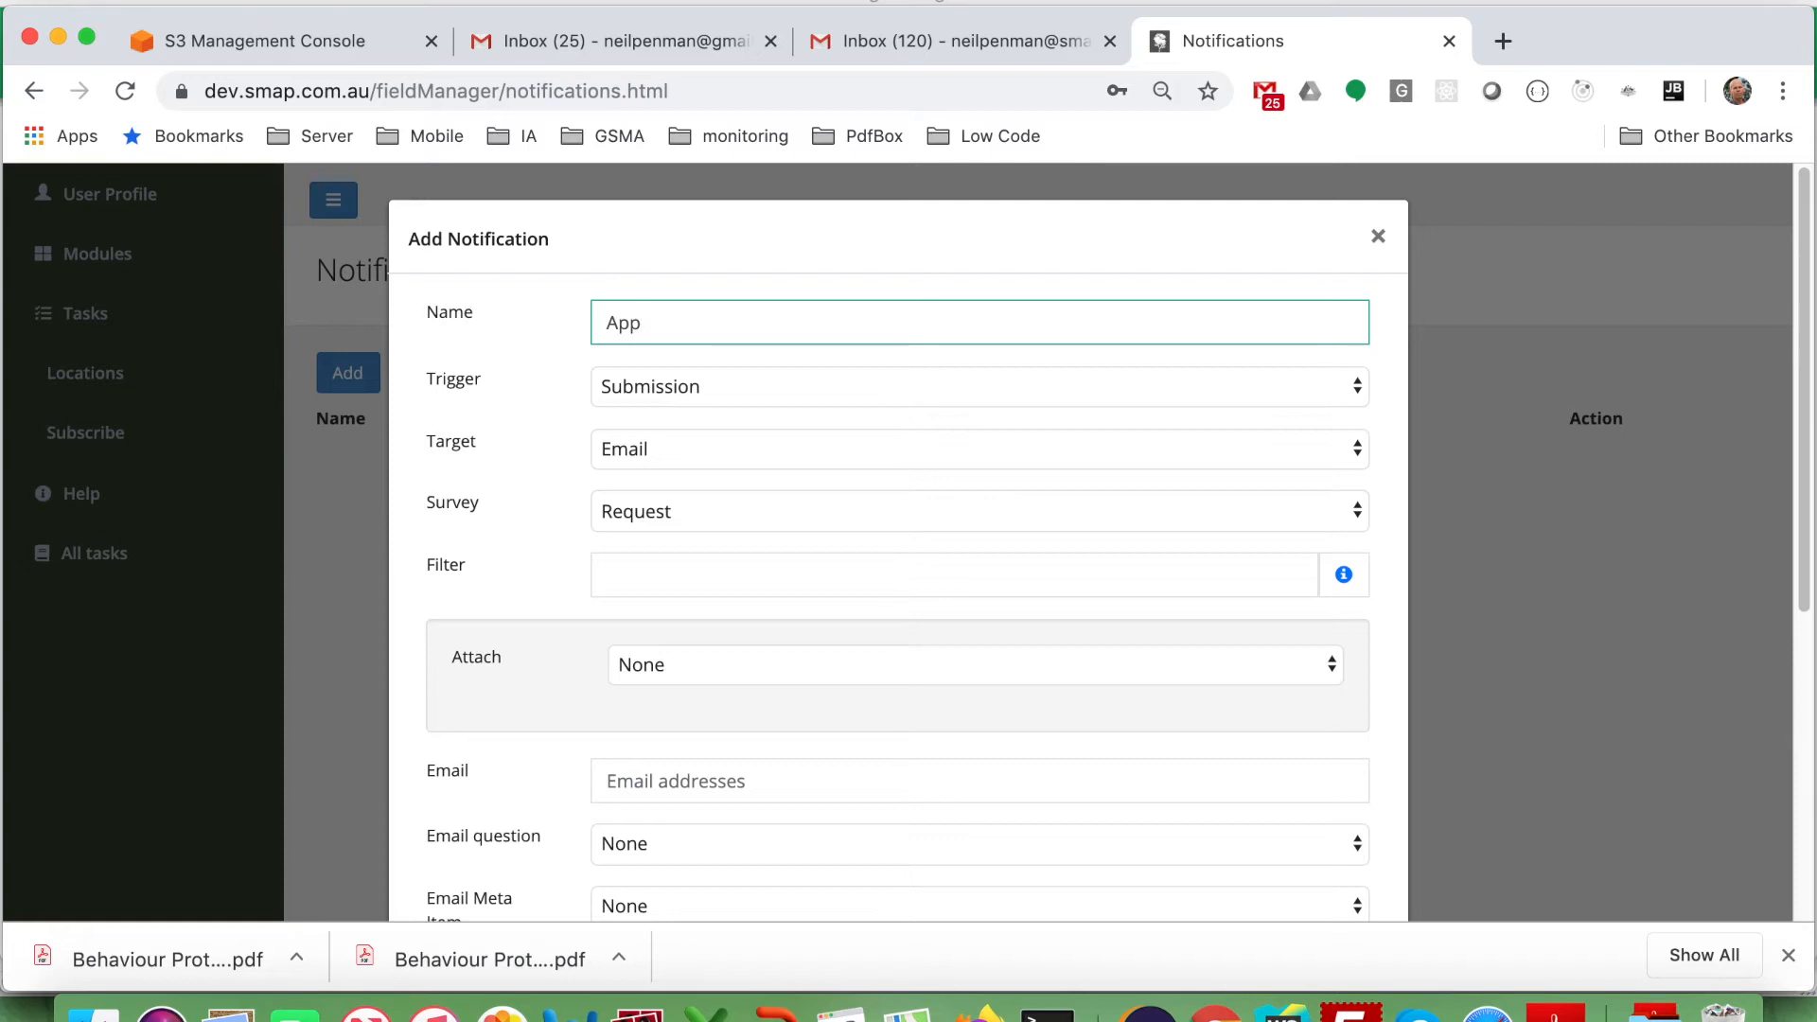
text(roval Success)
click(657, 386)
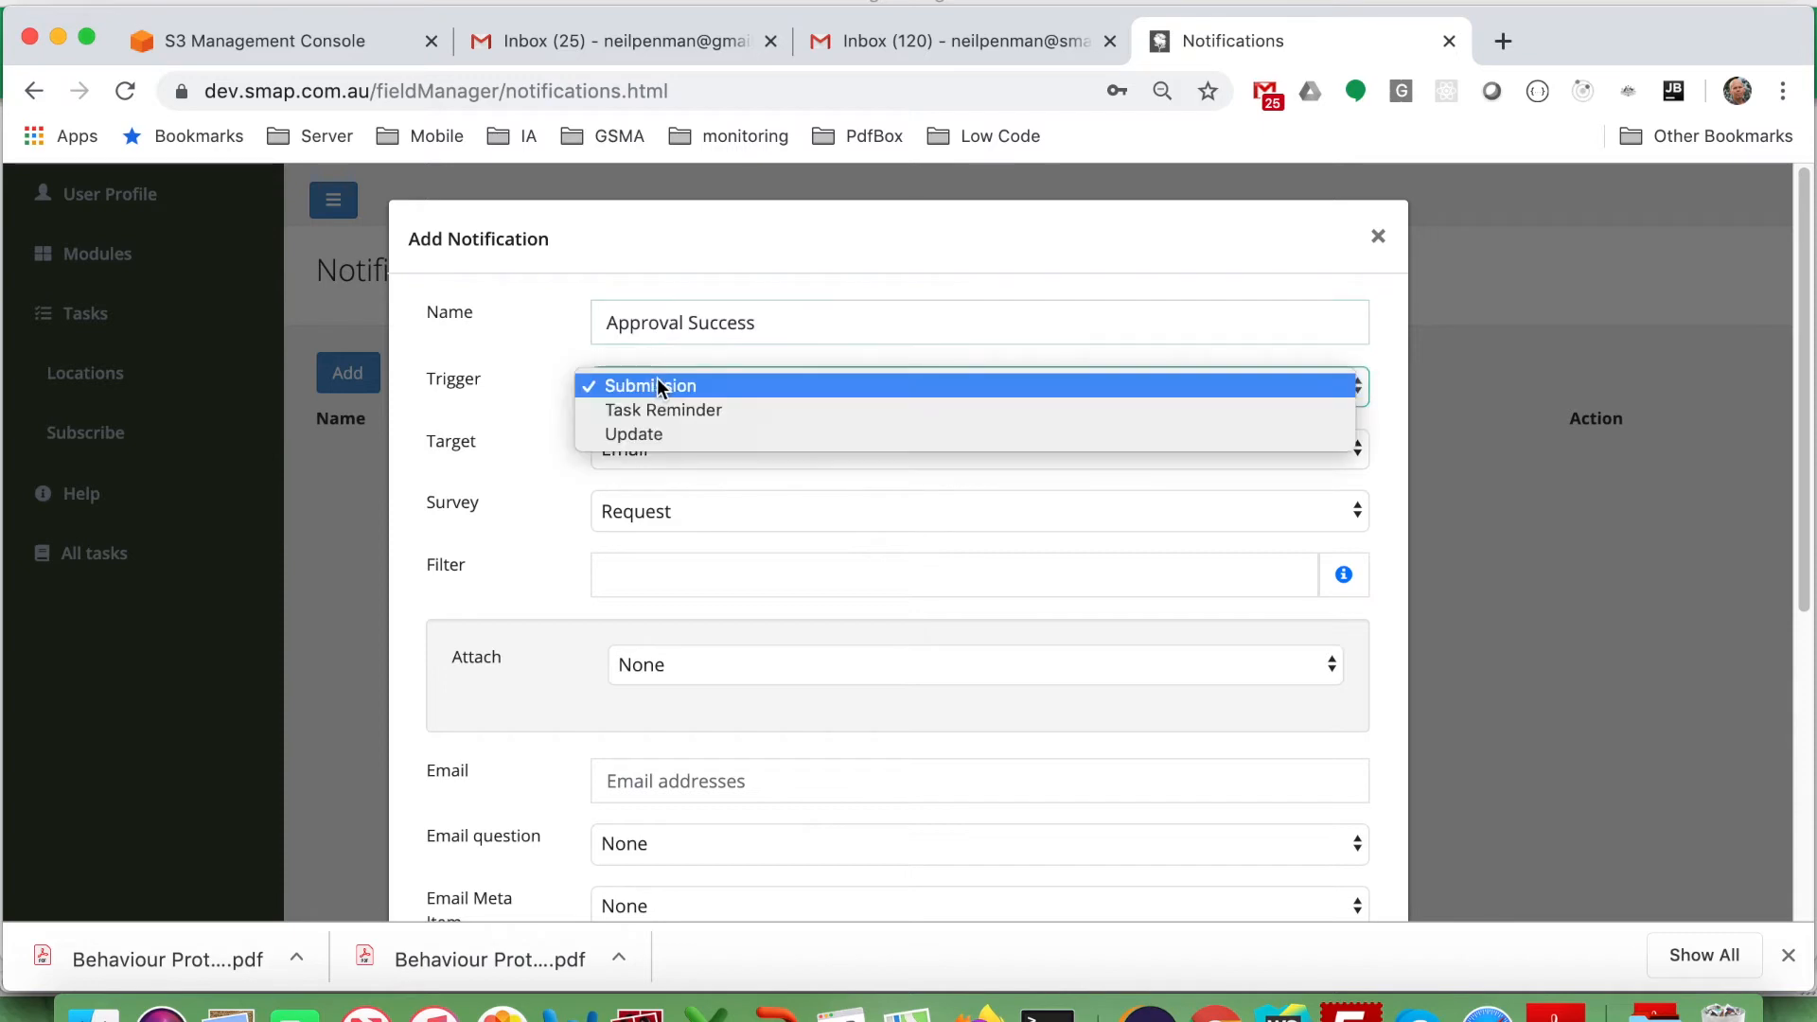
click(655, 435)
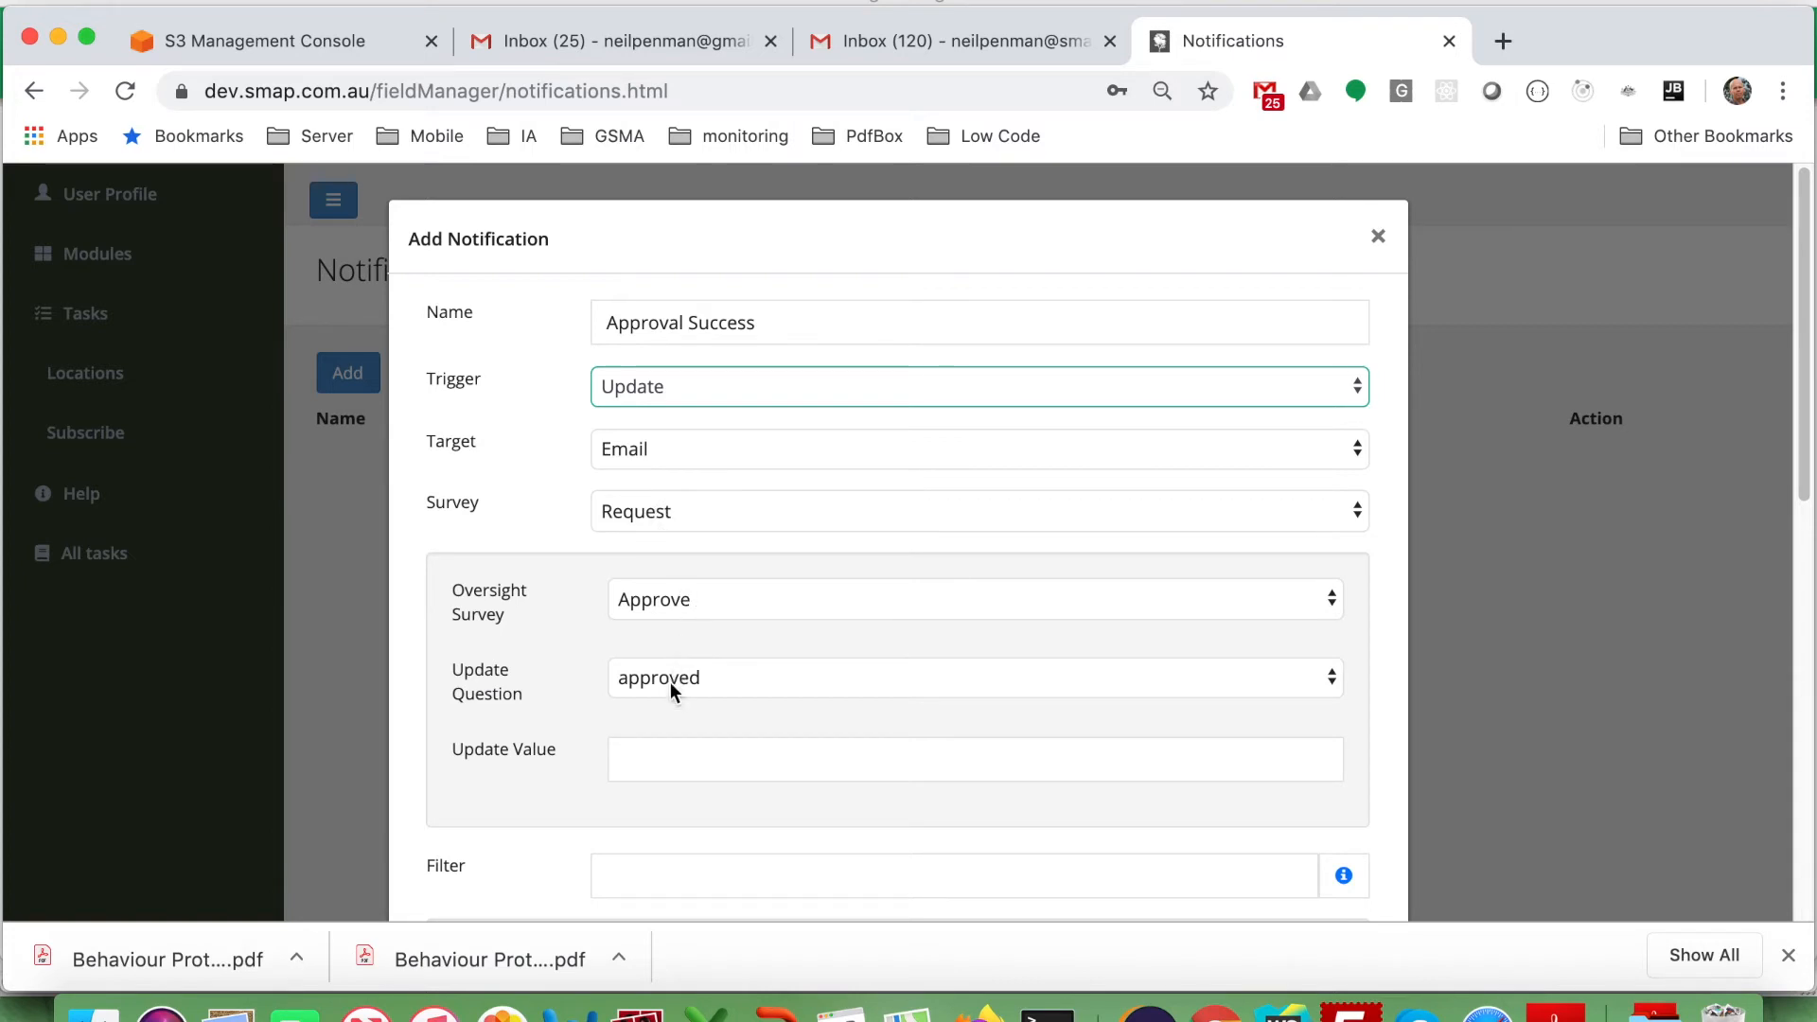
click(642, 761)
Set the update value to yes and take the recipient from the email question.
text(yes)
scroll(975, 542, down, 5)
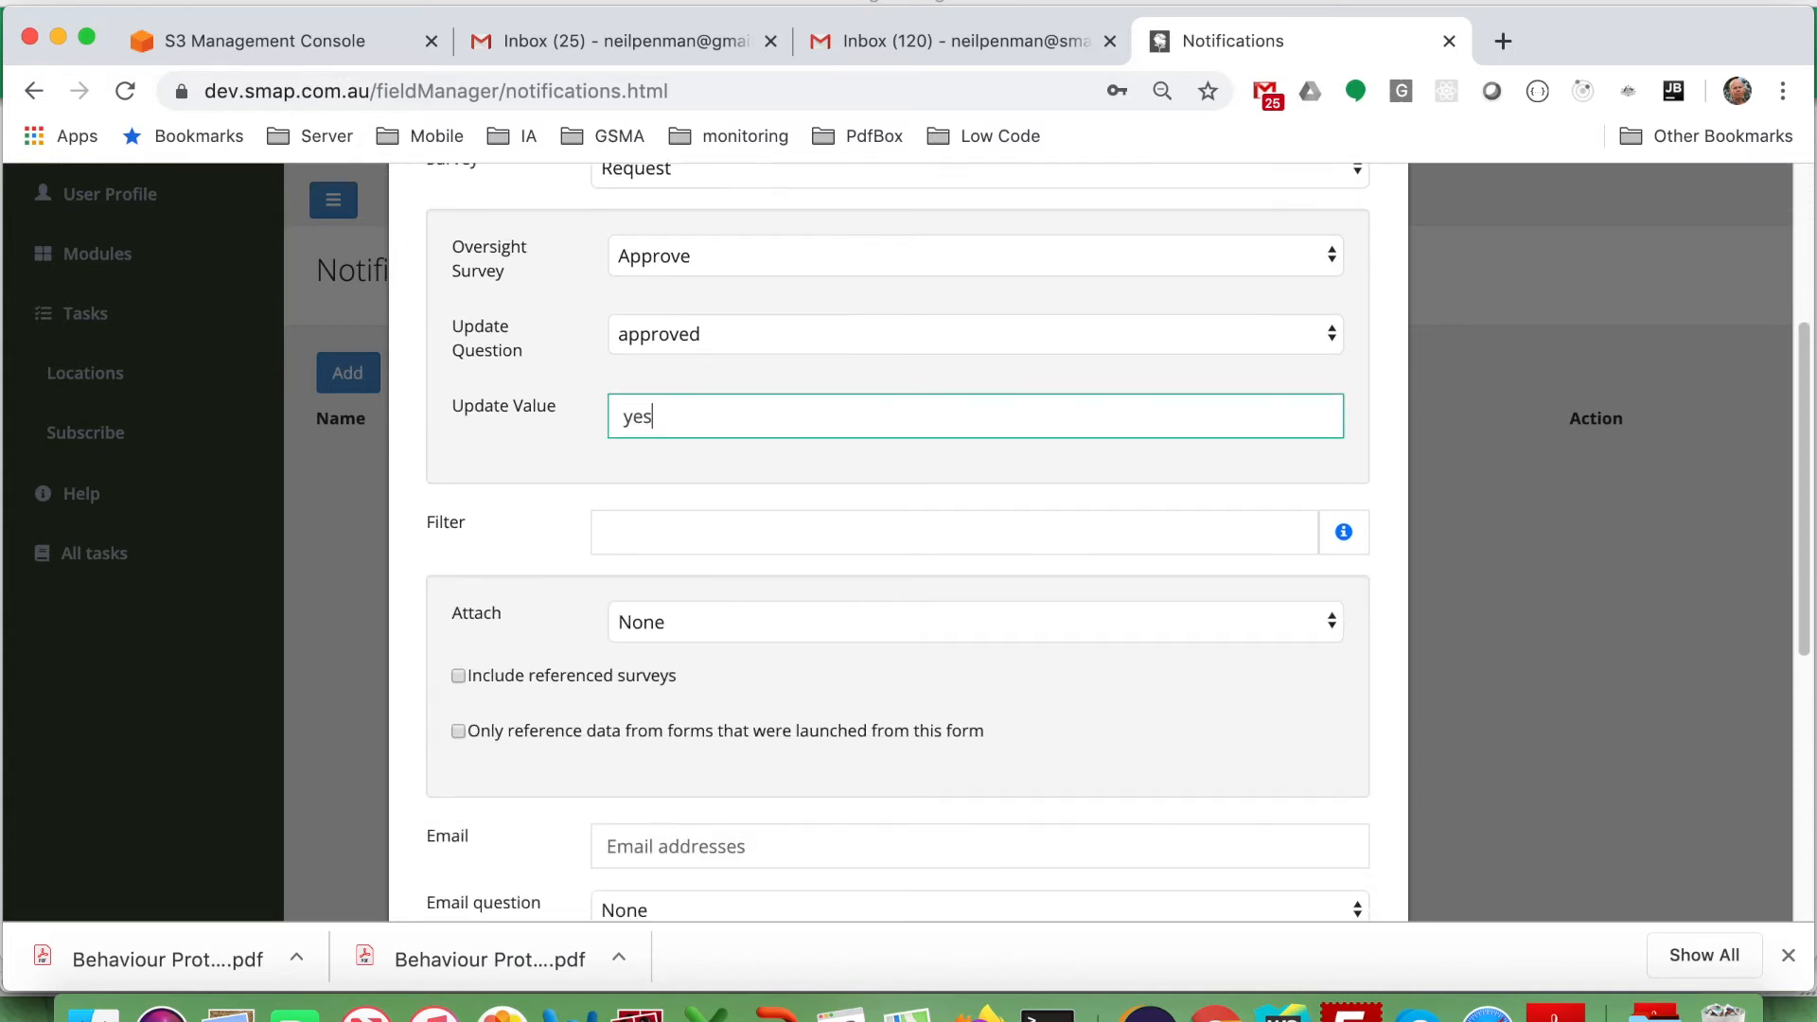
scroll(897, 539, down, 1)
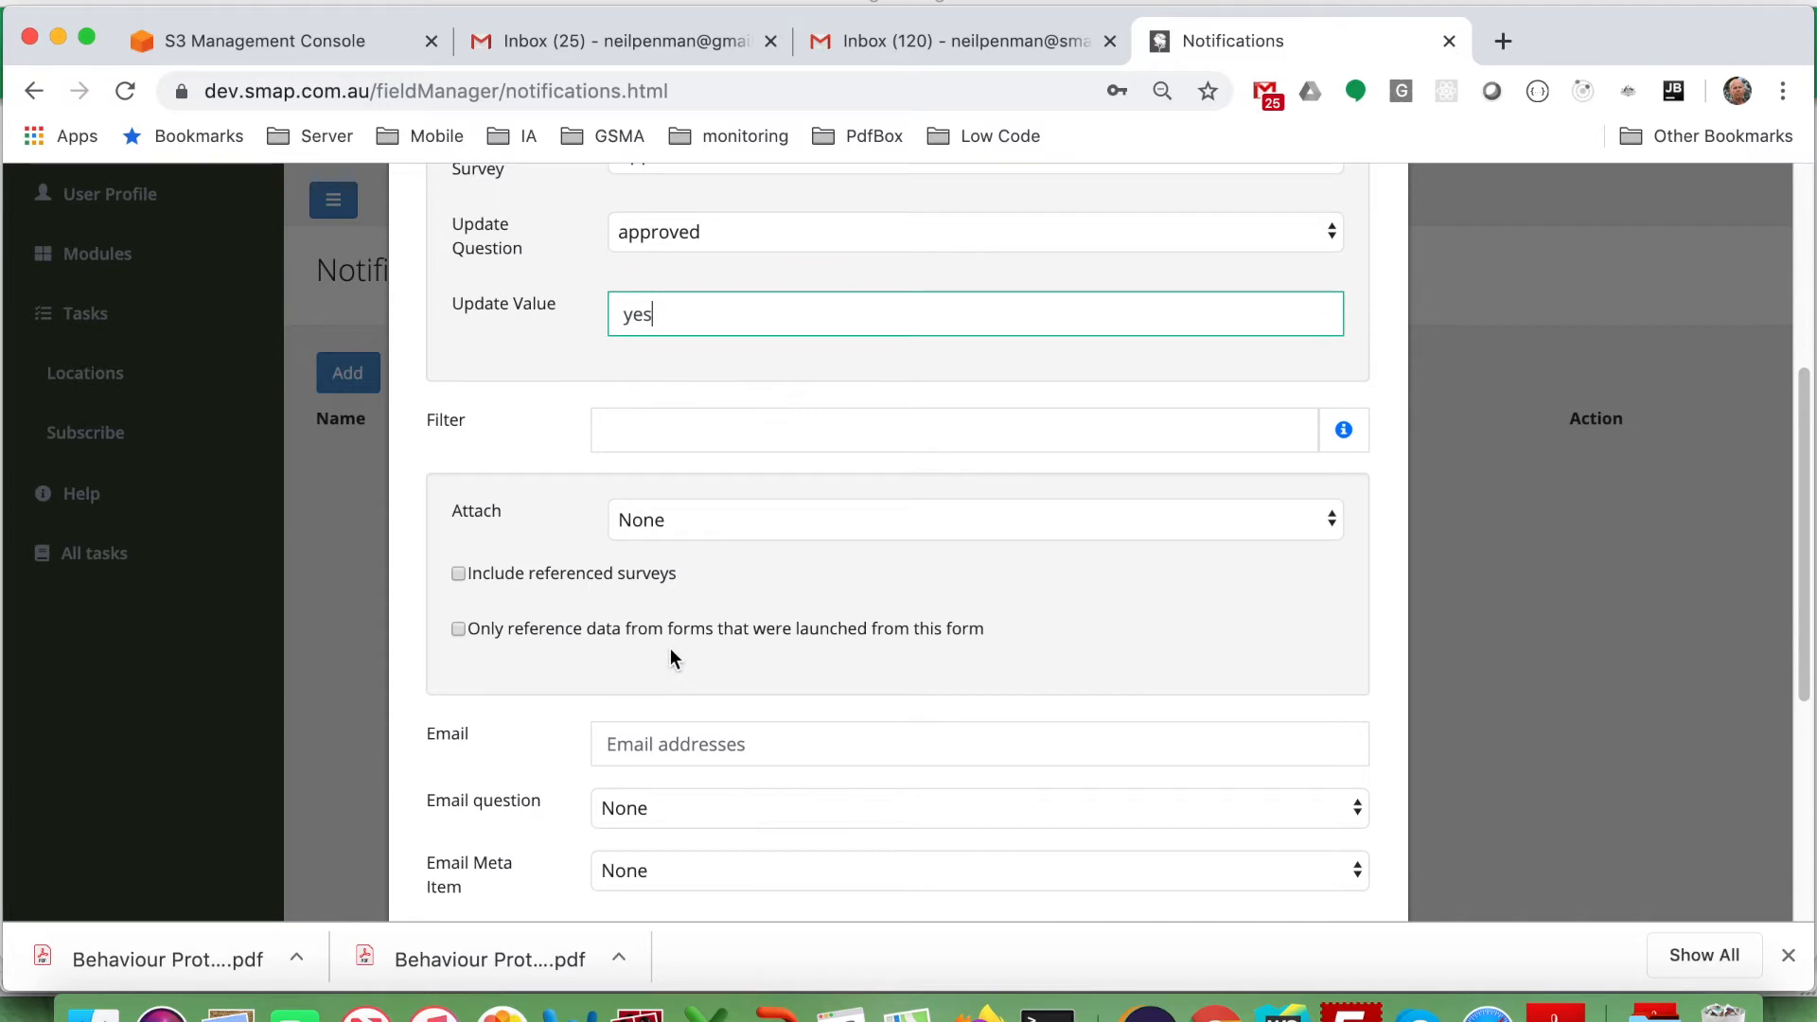
scroll(670, 643, down, 2)
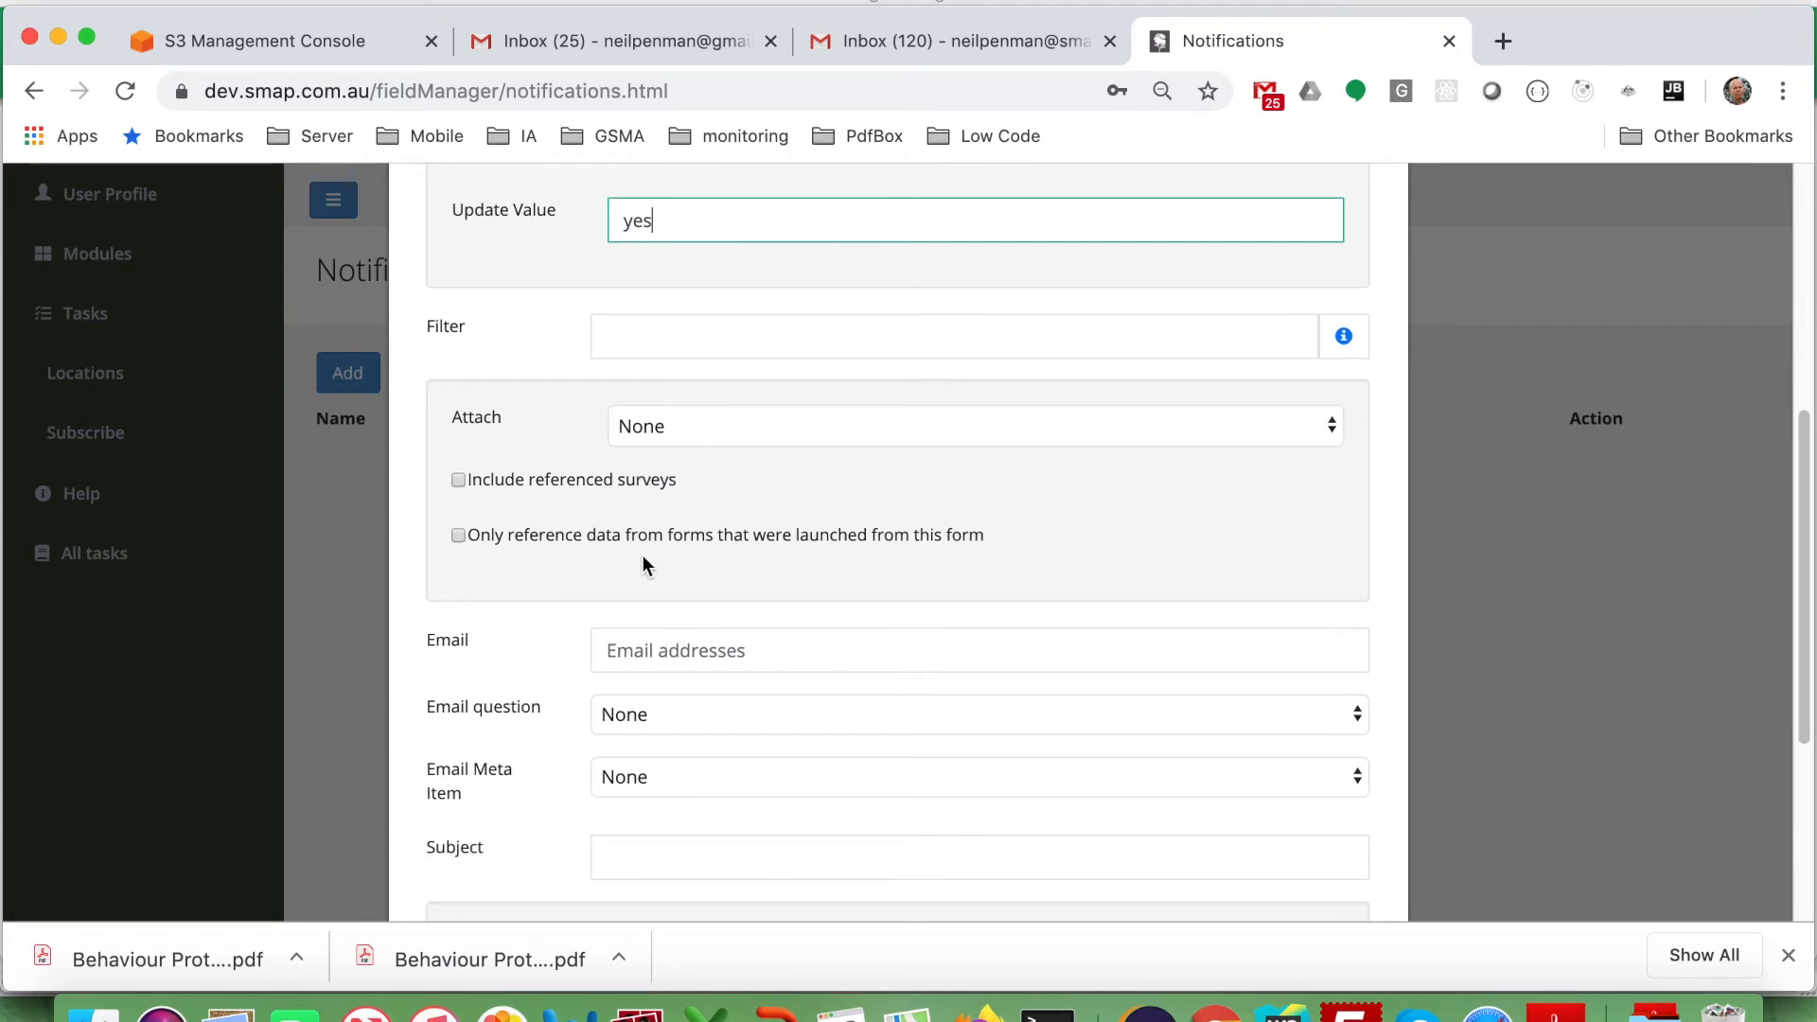
scroll(643, 559, down, 3)
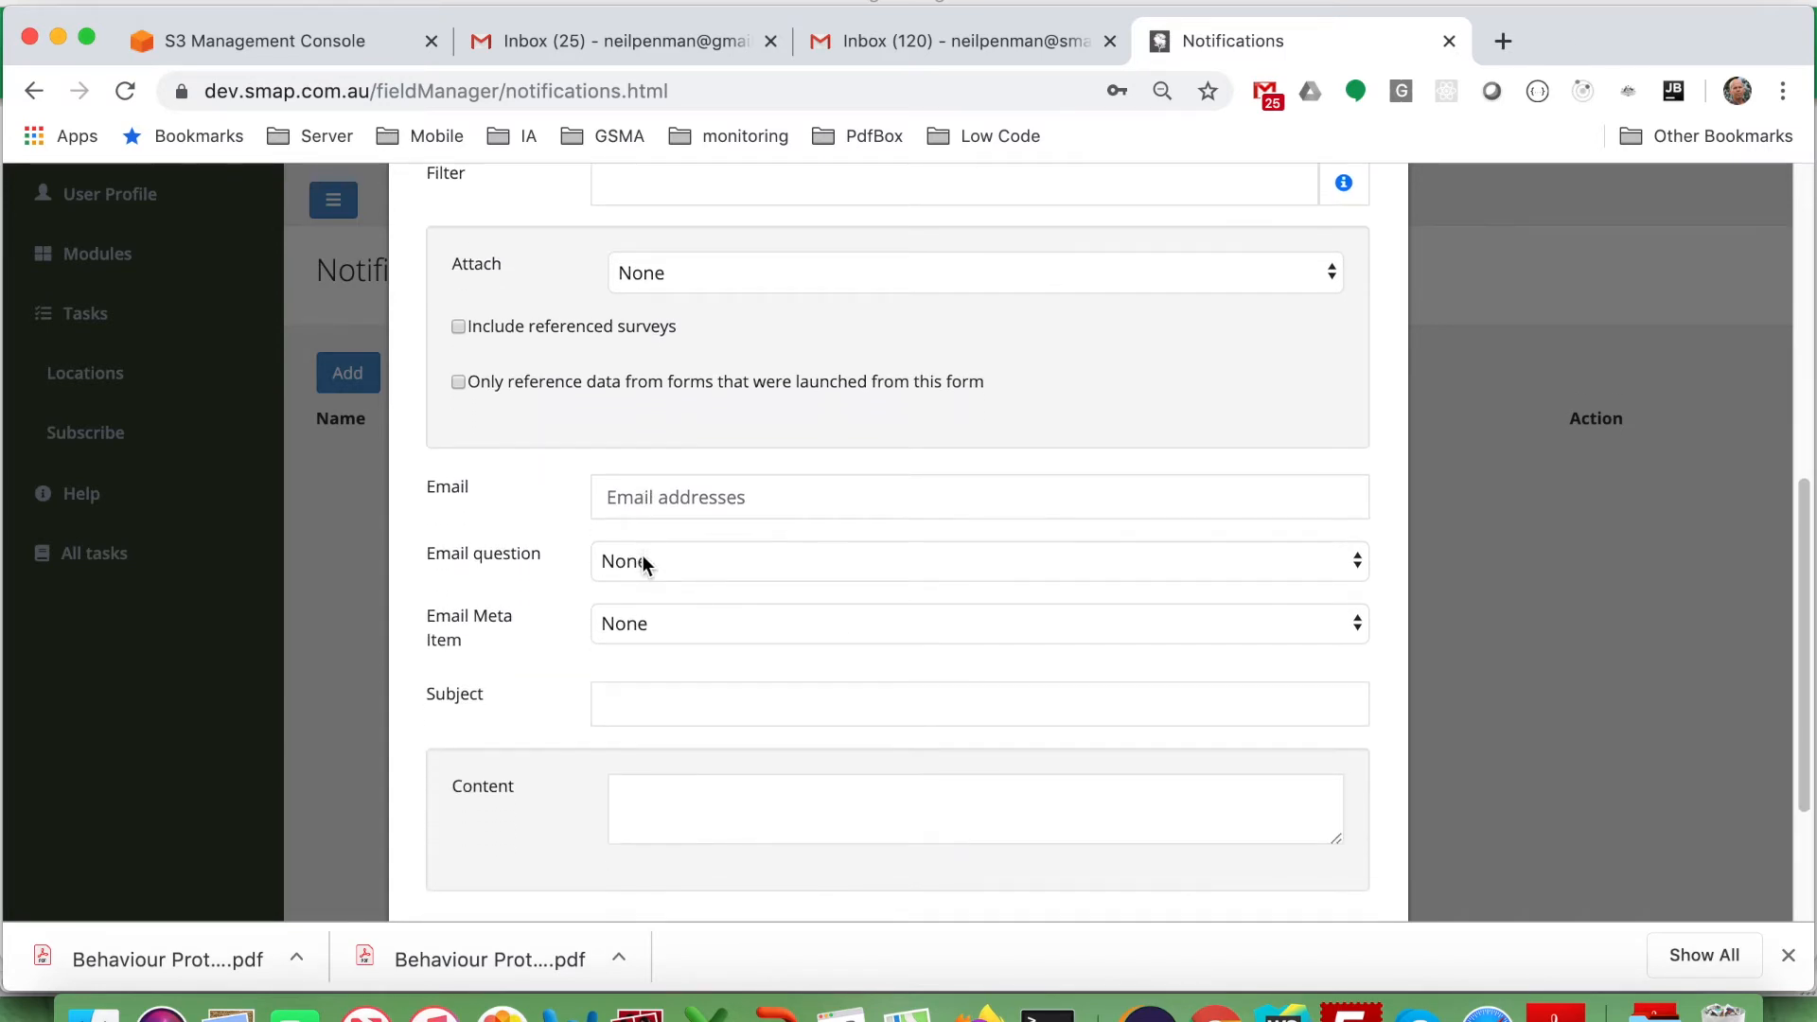
click(642, 562)
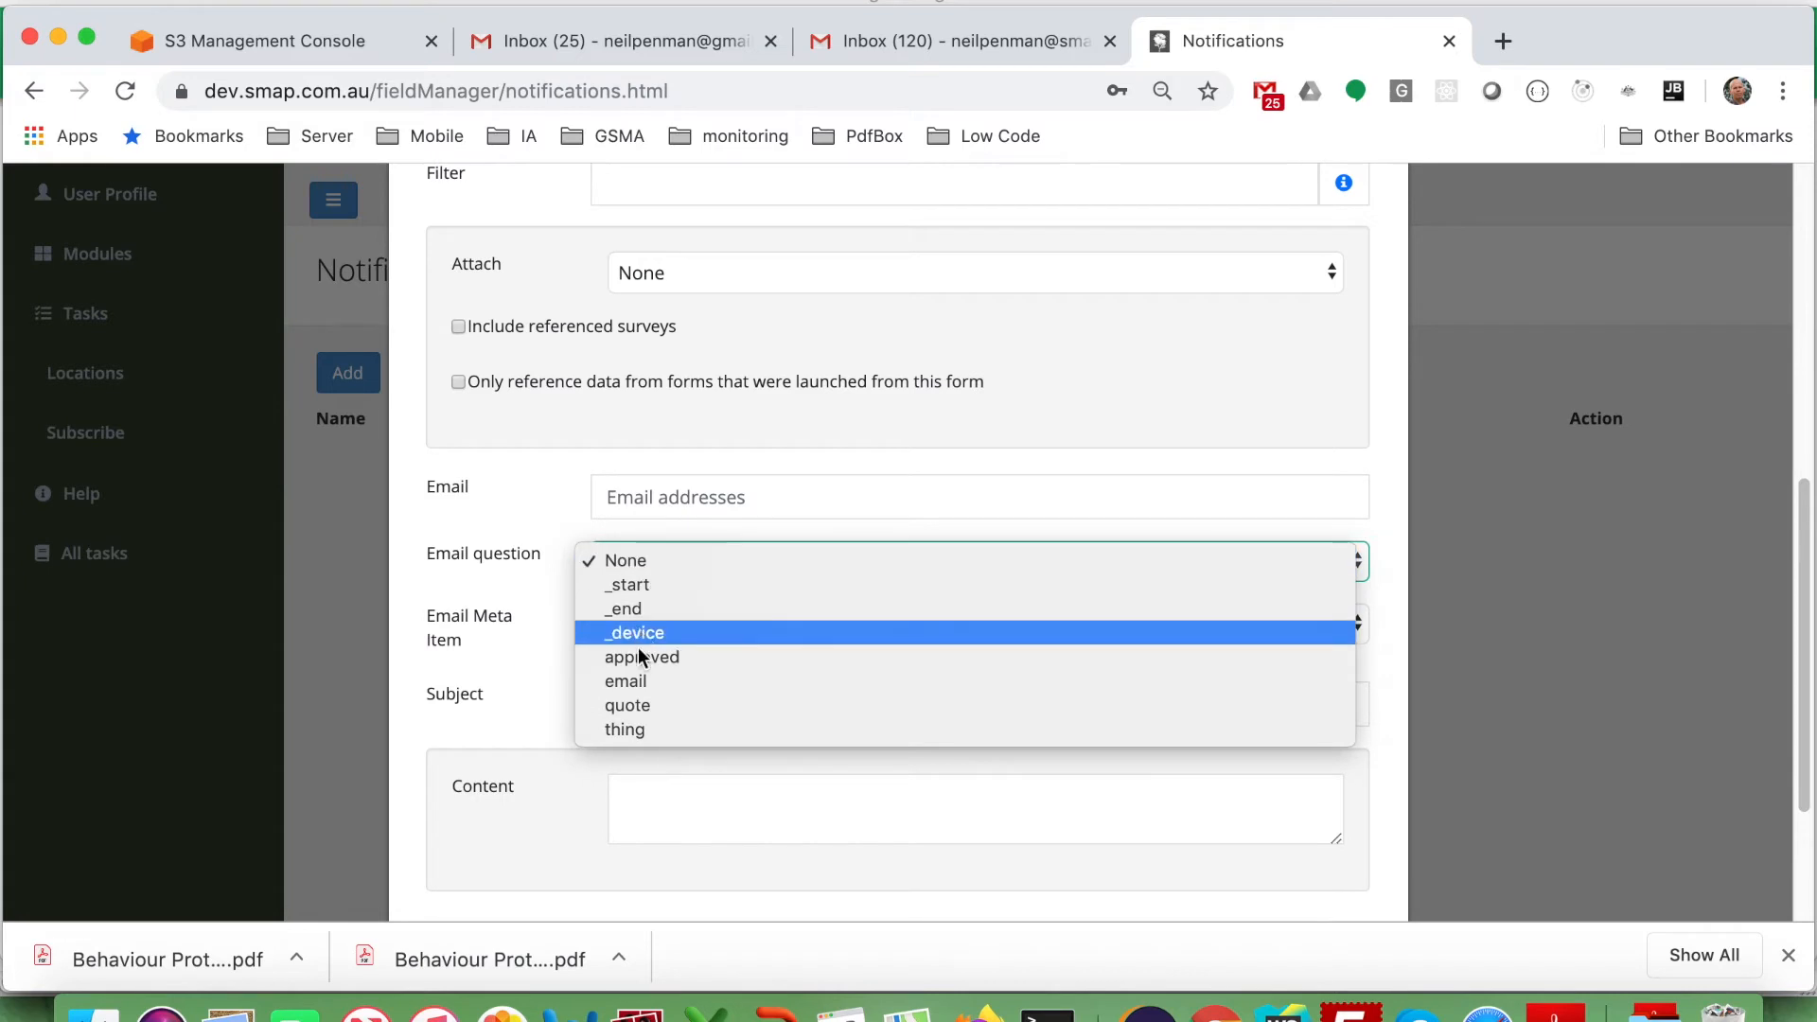
click(634, 681)
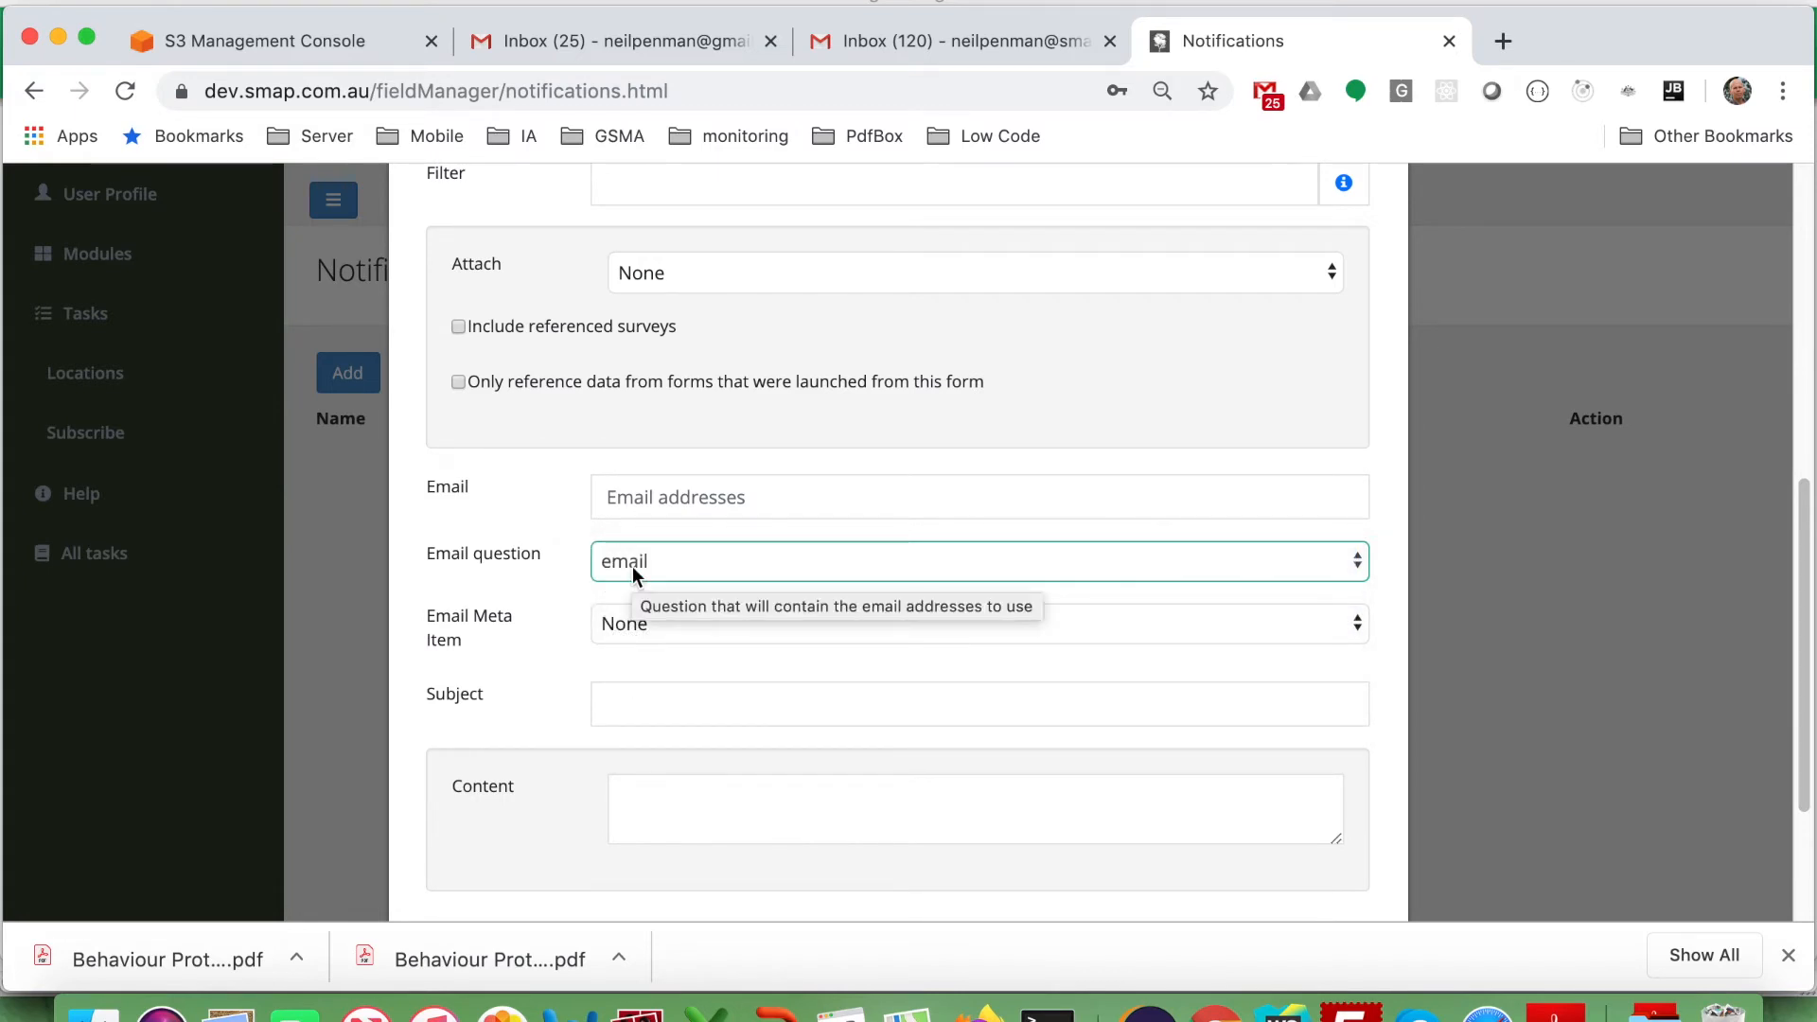
Enter 'Request Approved' as the email subject.
click(634, 691)
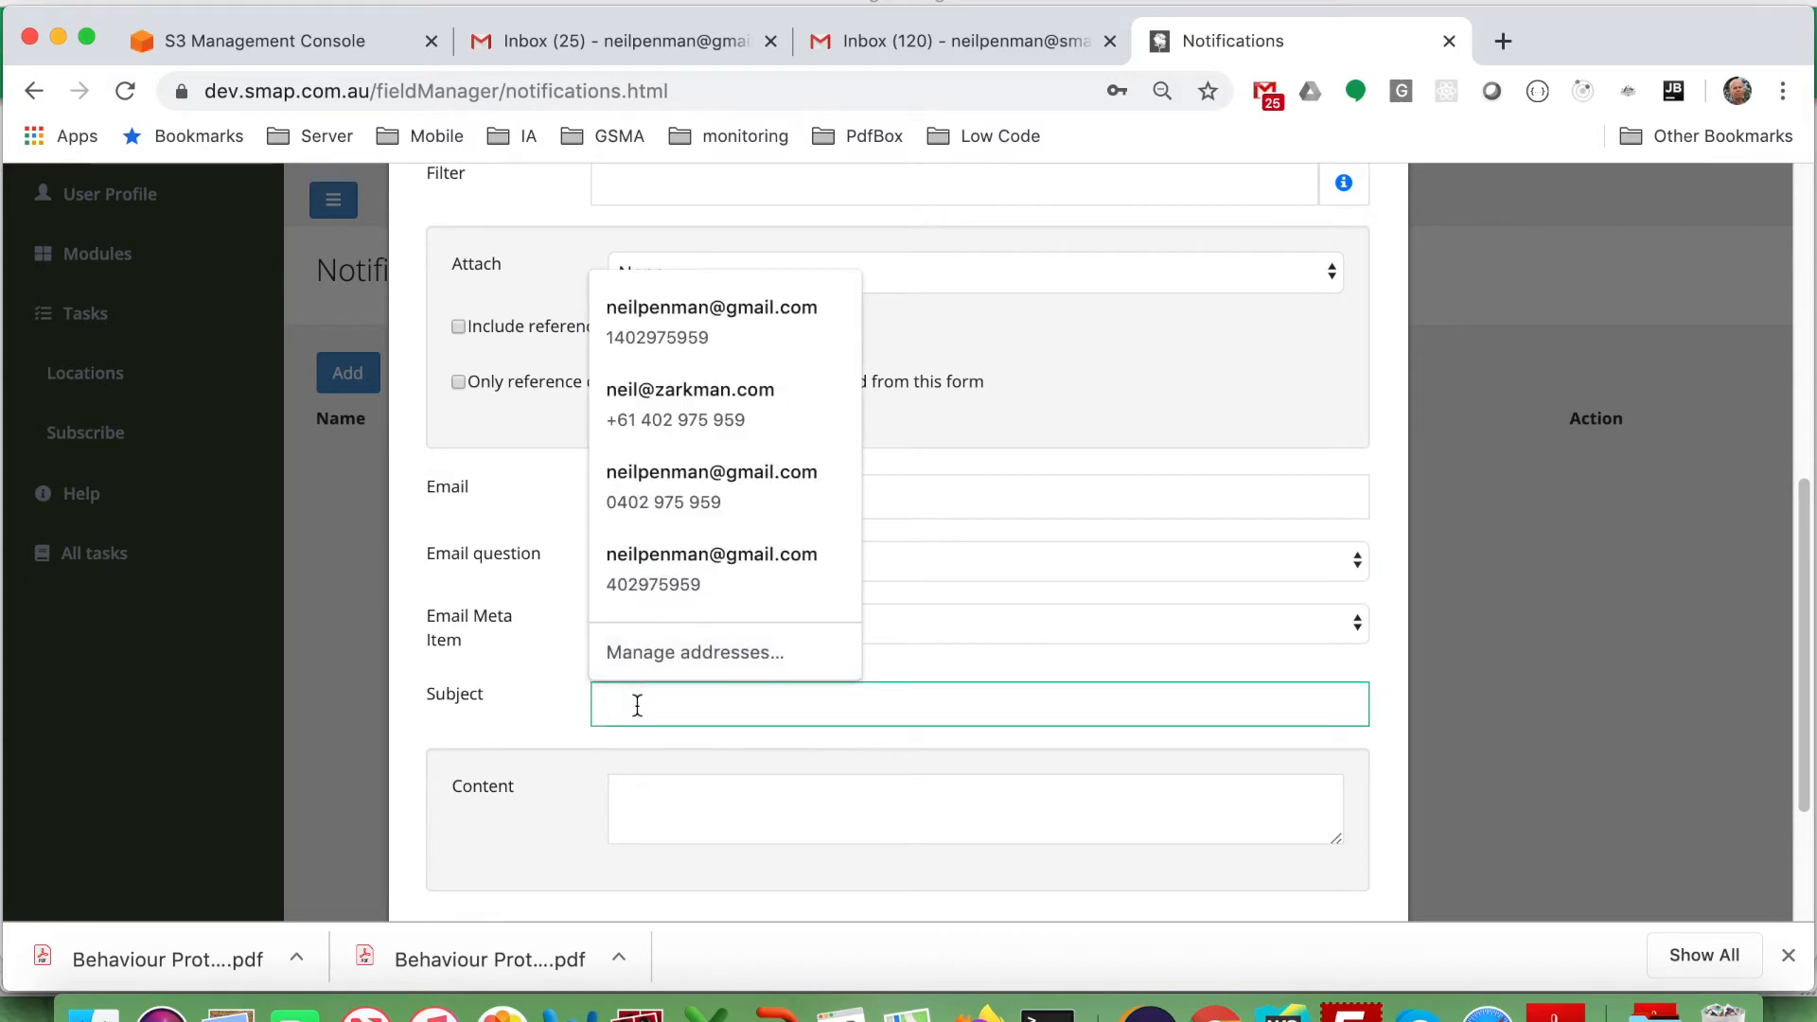
text(A)
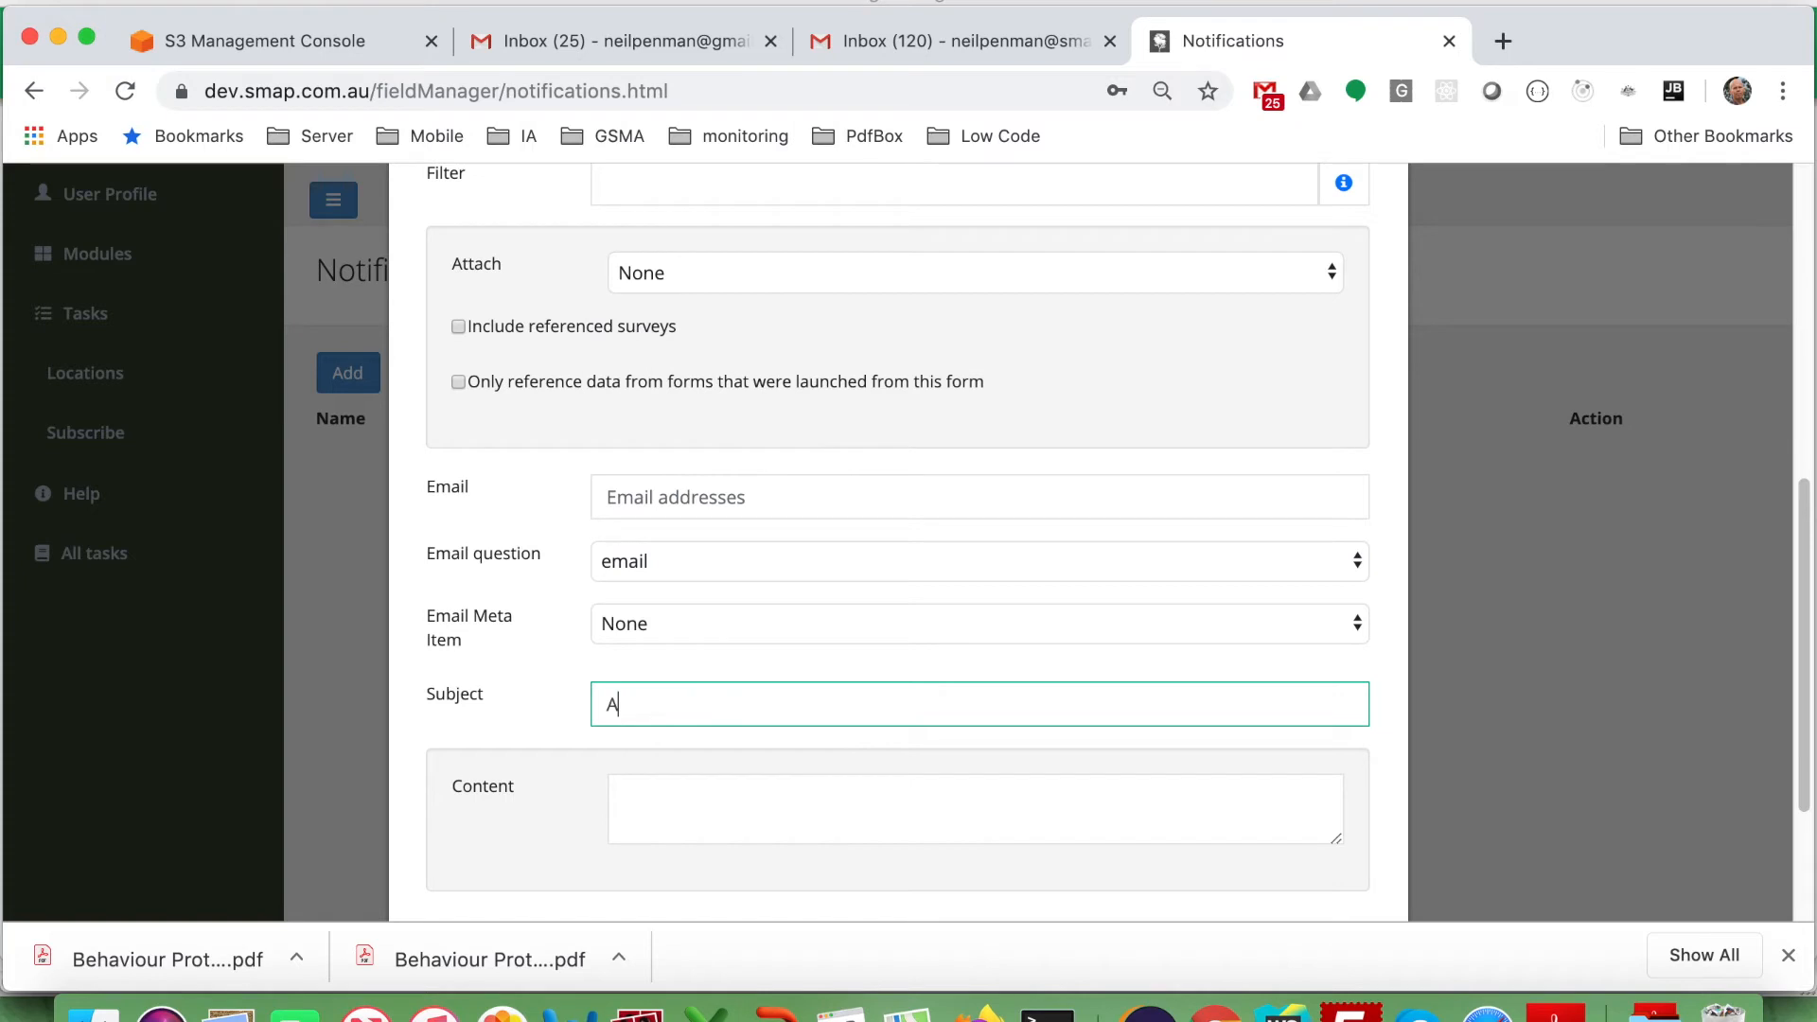
text(pproval S)
key(BackSpace)
key(BackSpace)
key(BackSpace)
key(BackSpace)
key(BackSpace)
key(BackSpace)
key(BackSpace)
key(BackSpace)
text(Request haApproved)
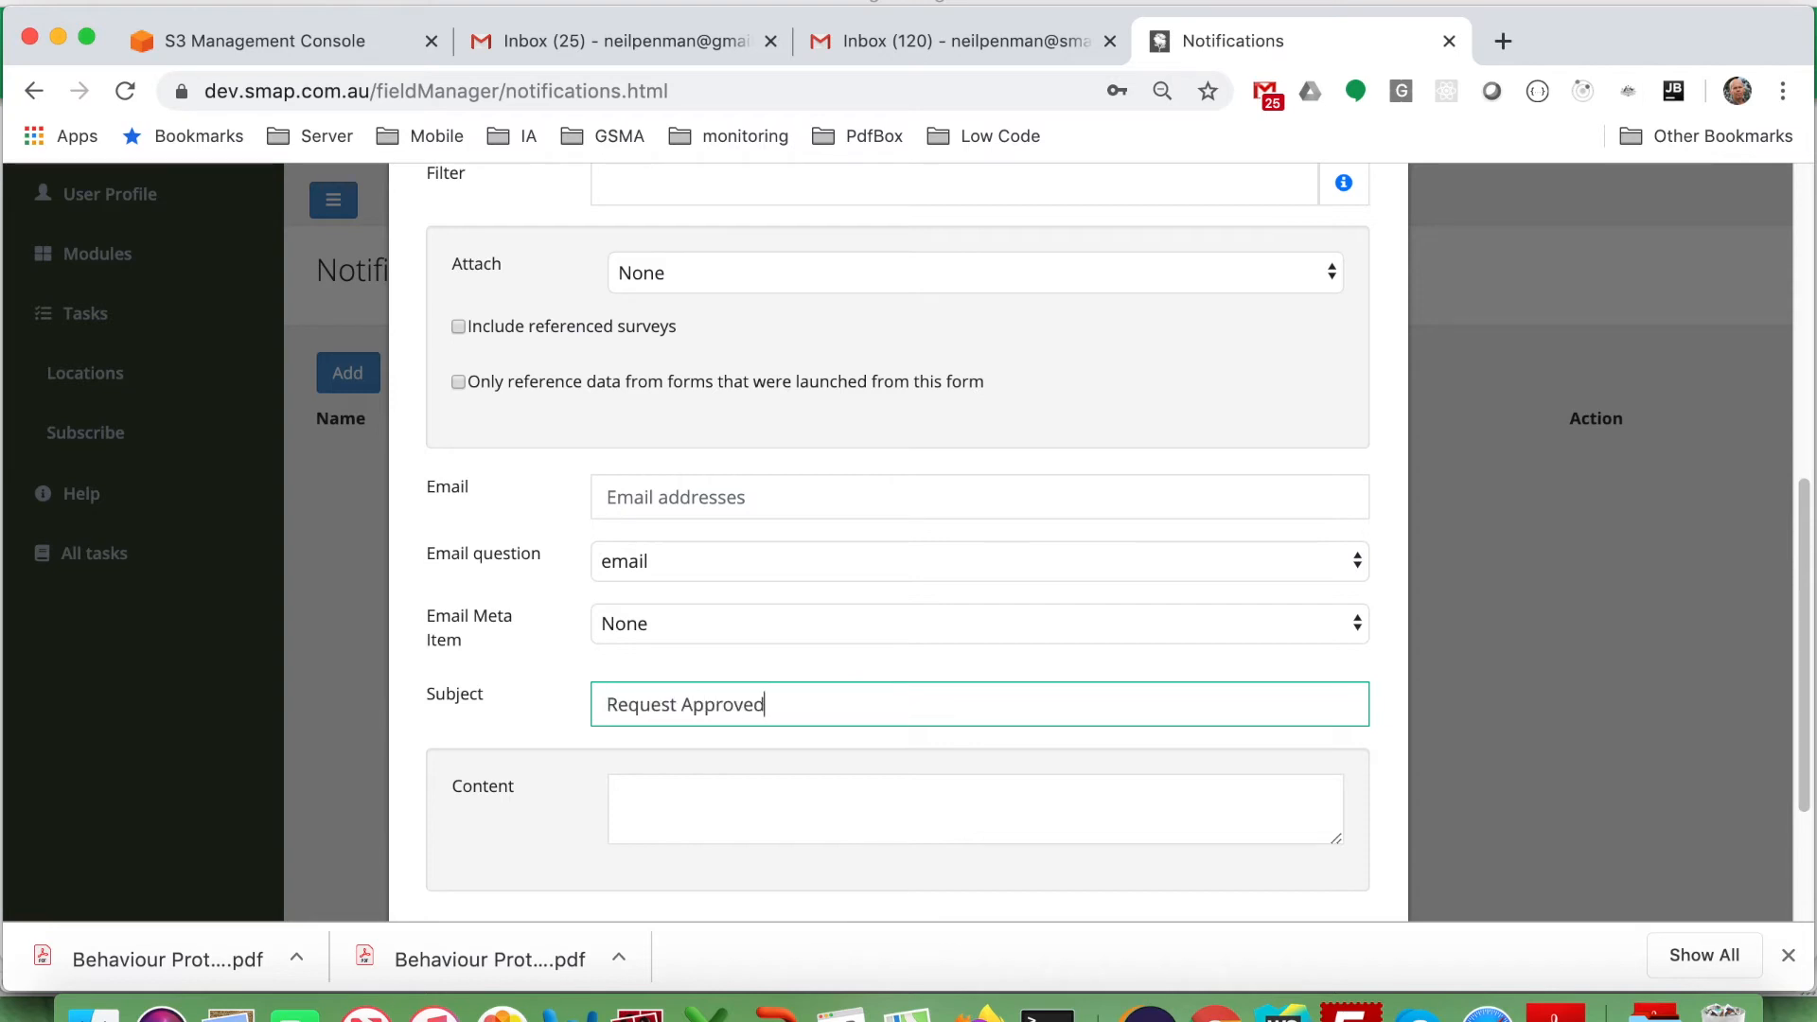
Write the congratulations message with ${thing}, ${quote} and an 'Approver comments: ${comments}' line, then save.
click(659, 799)
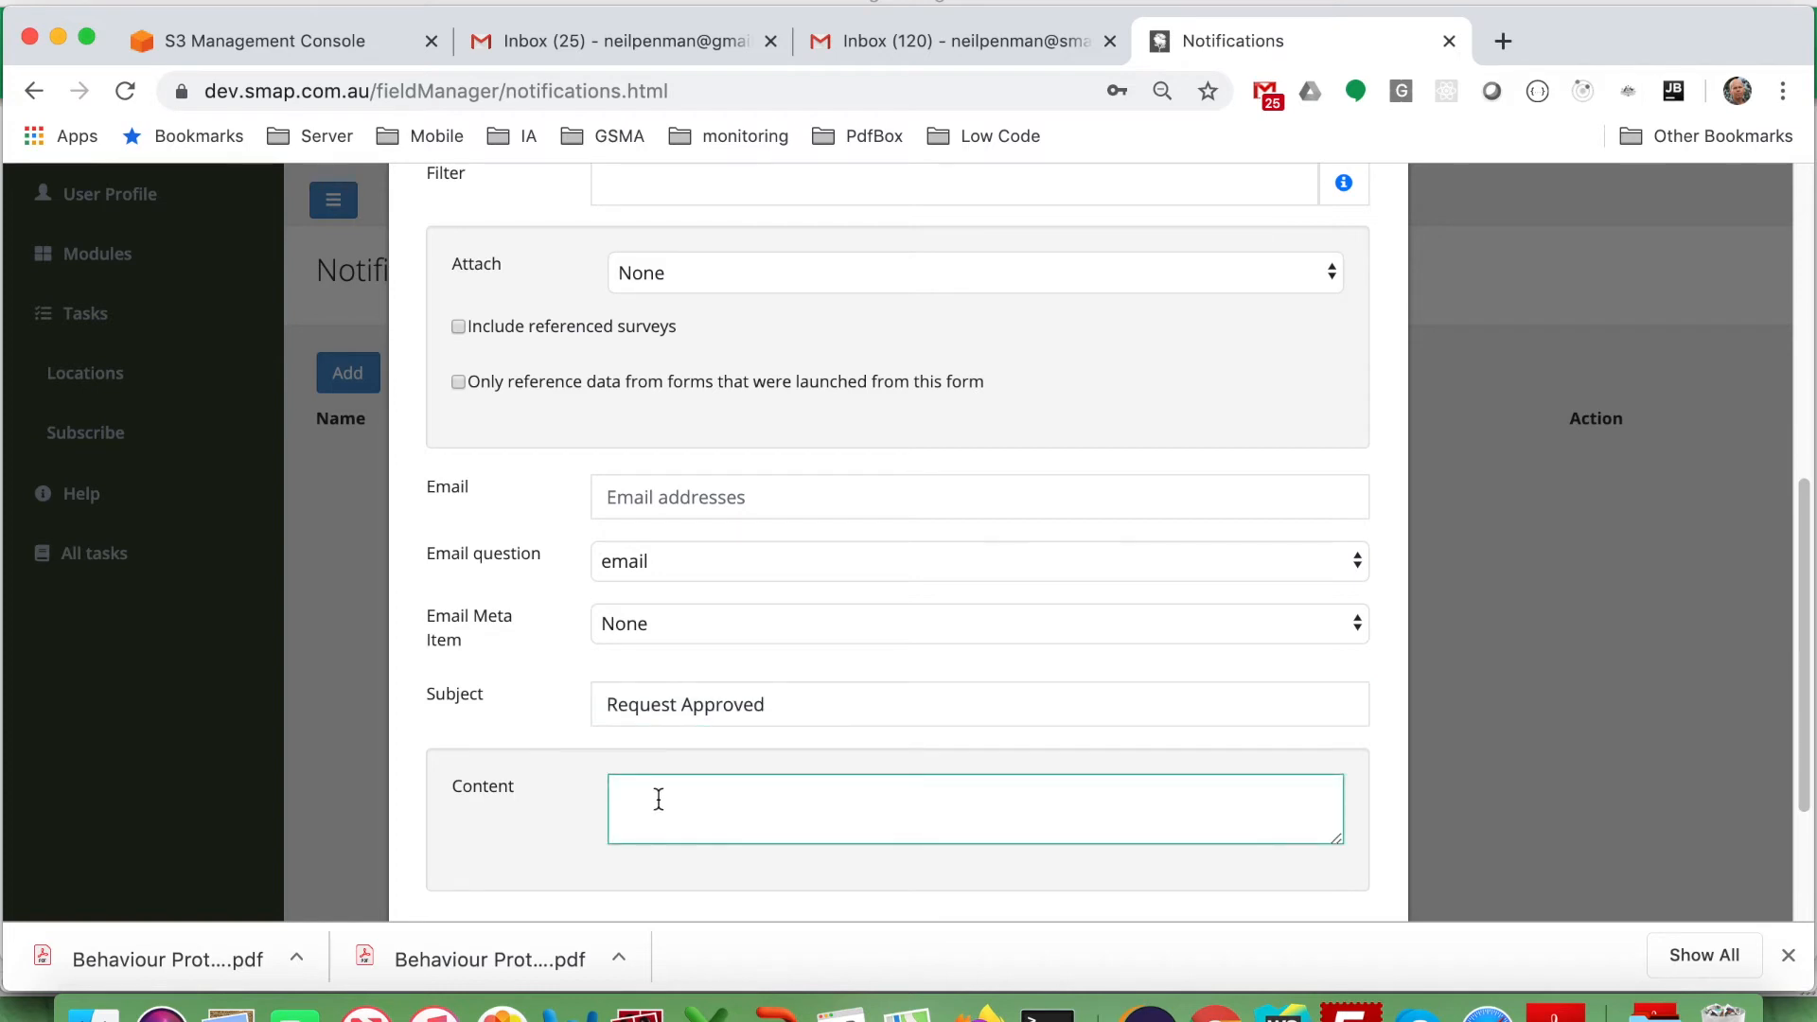
text(Congratulations y)
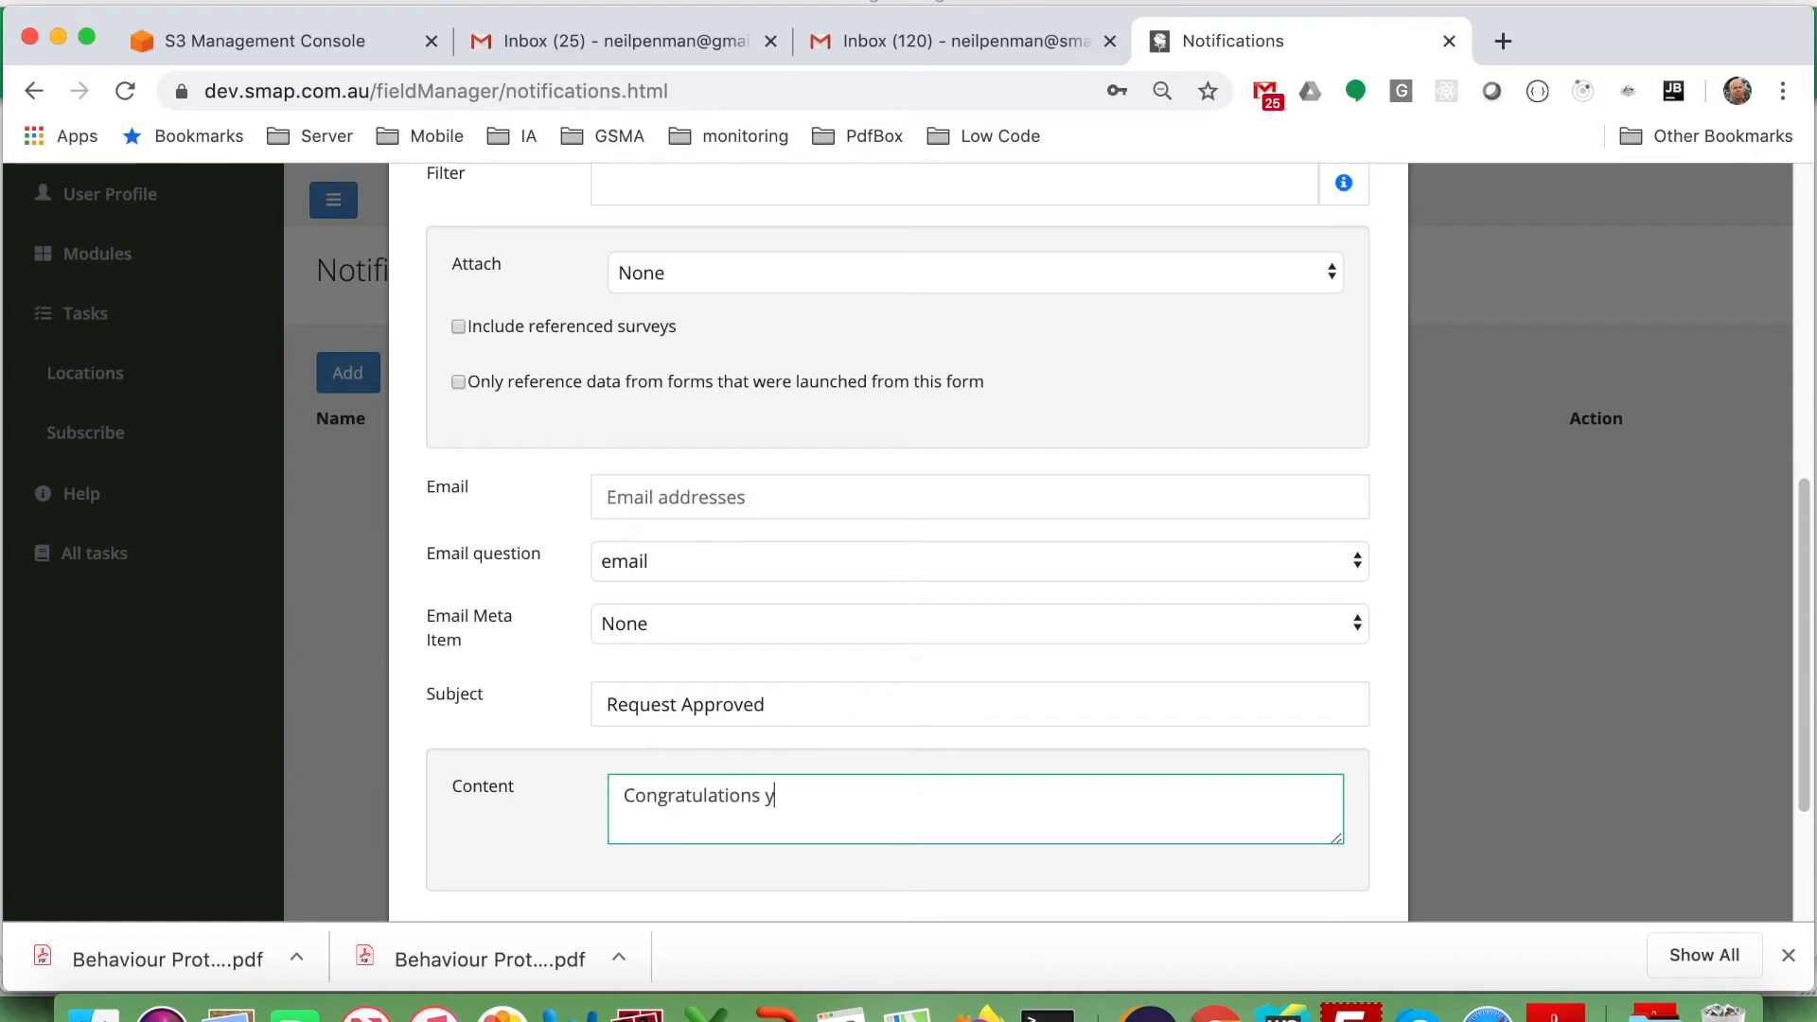
text(our request for a $)
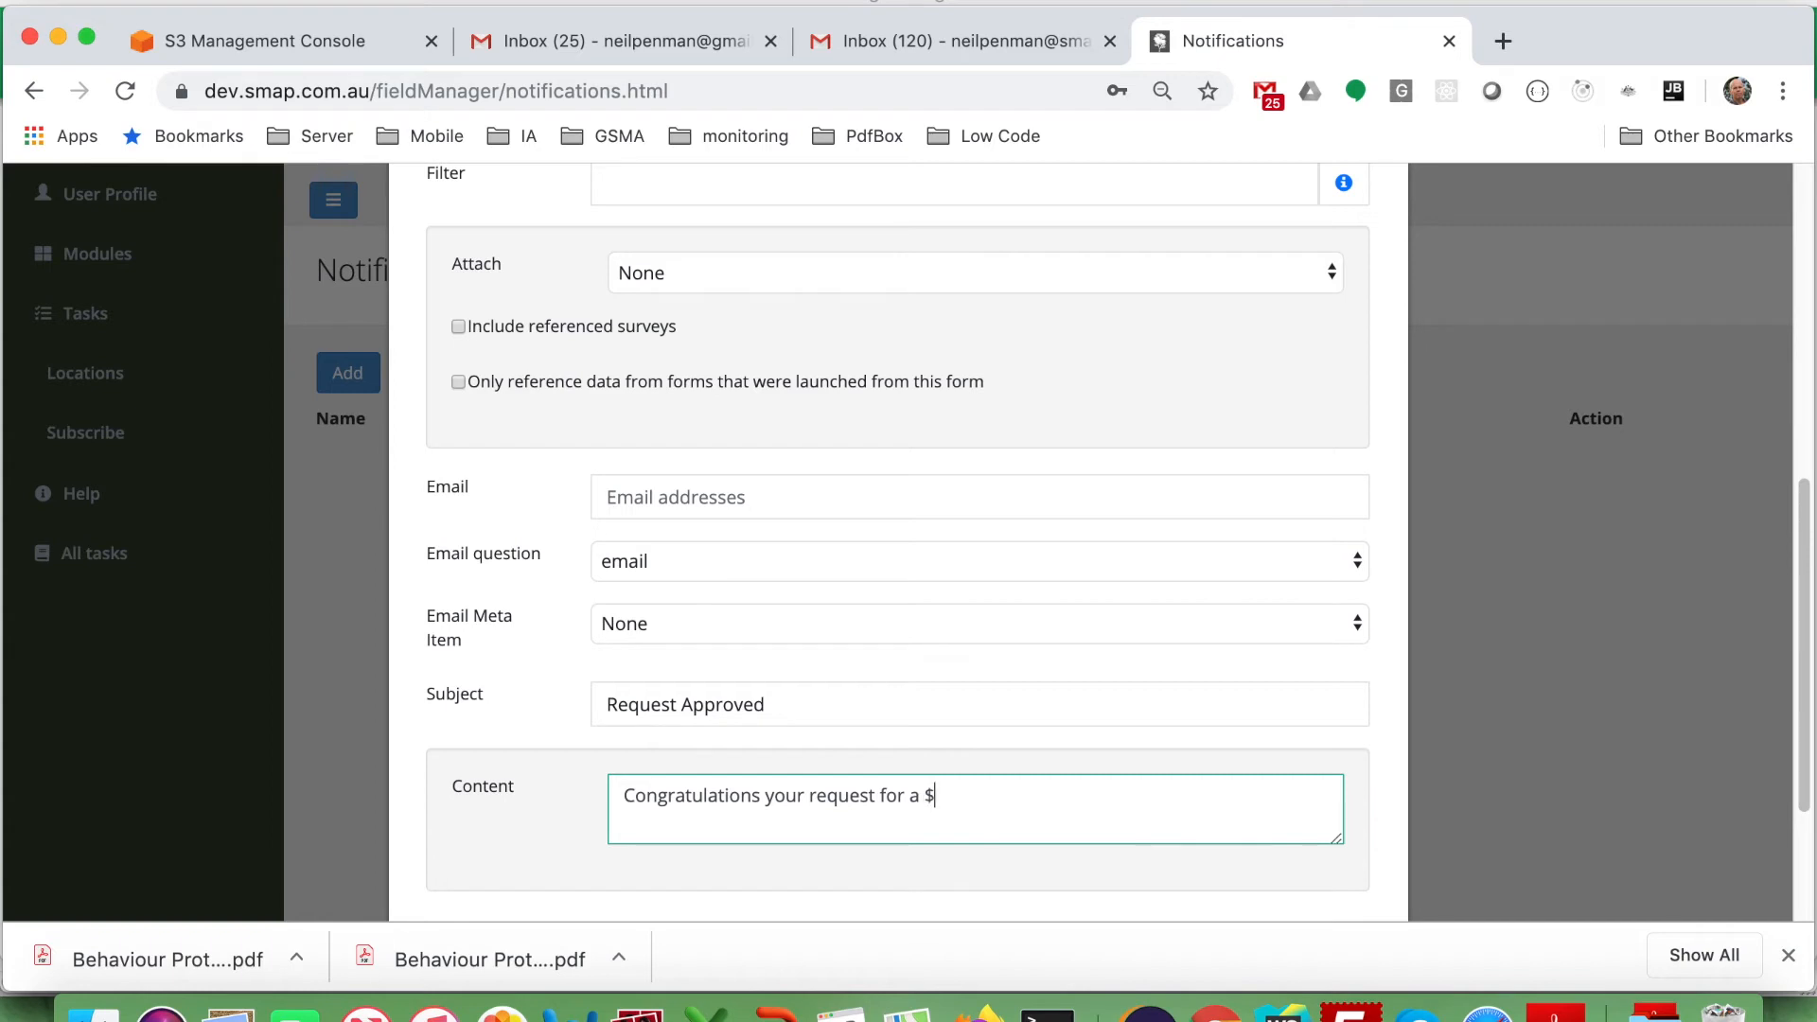
text({thing)
text(} at)
text( for a co)
text(st of)
text( ${)
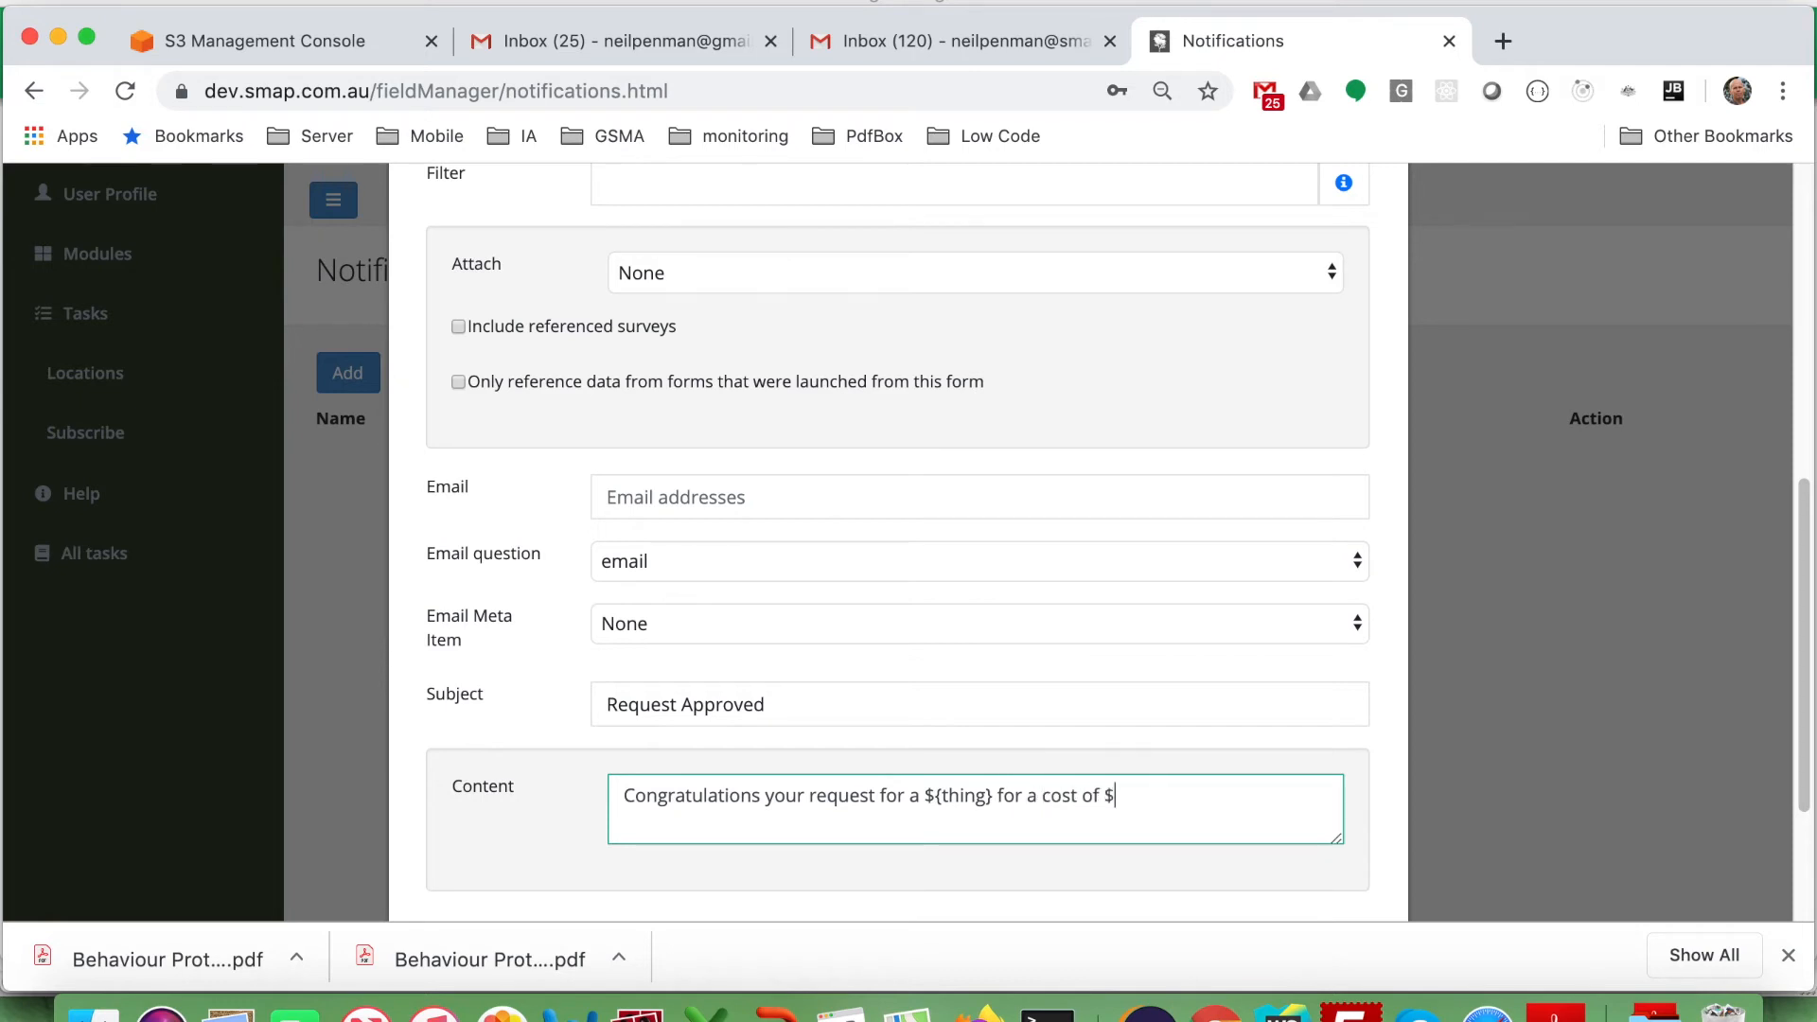
text(quote} dollars has bee)
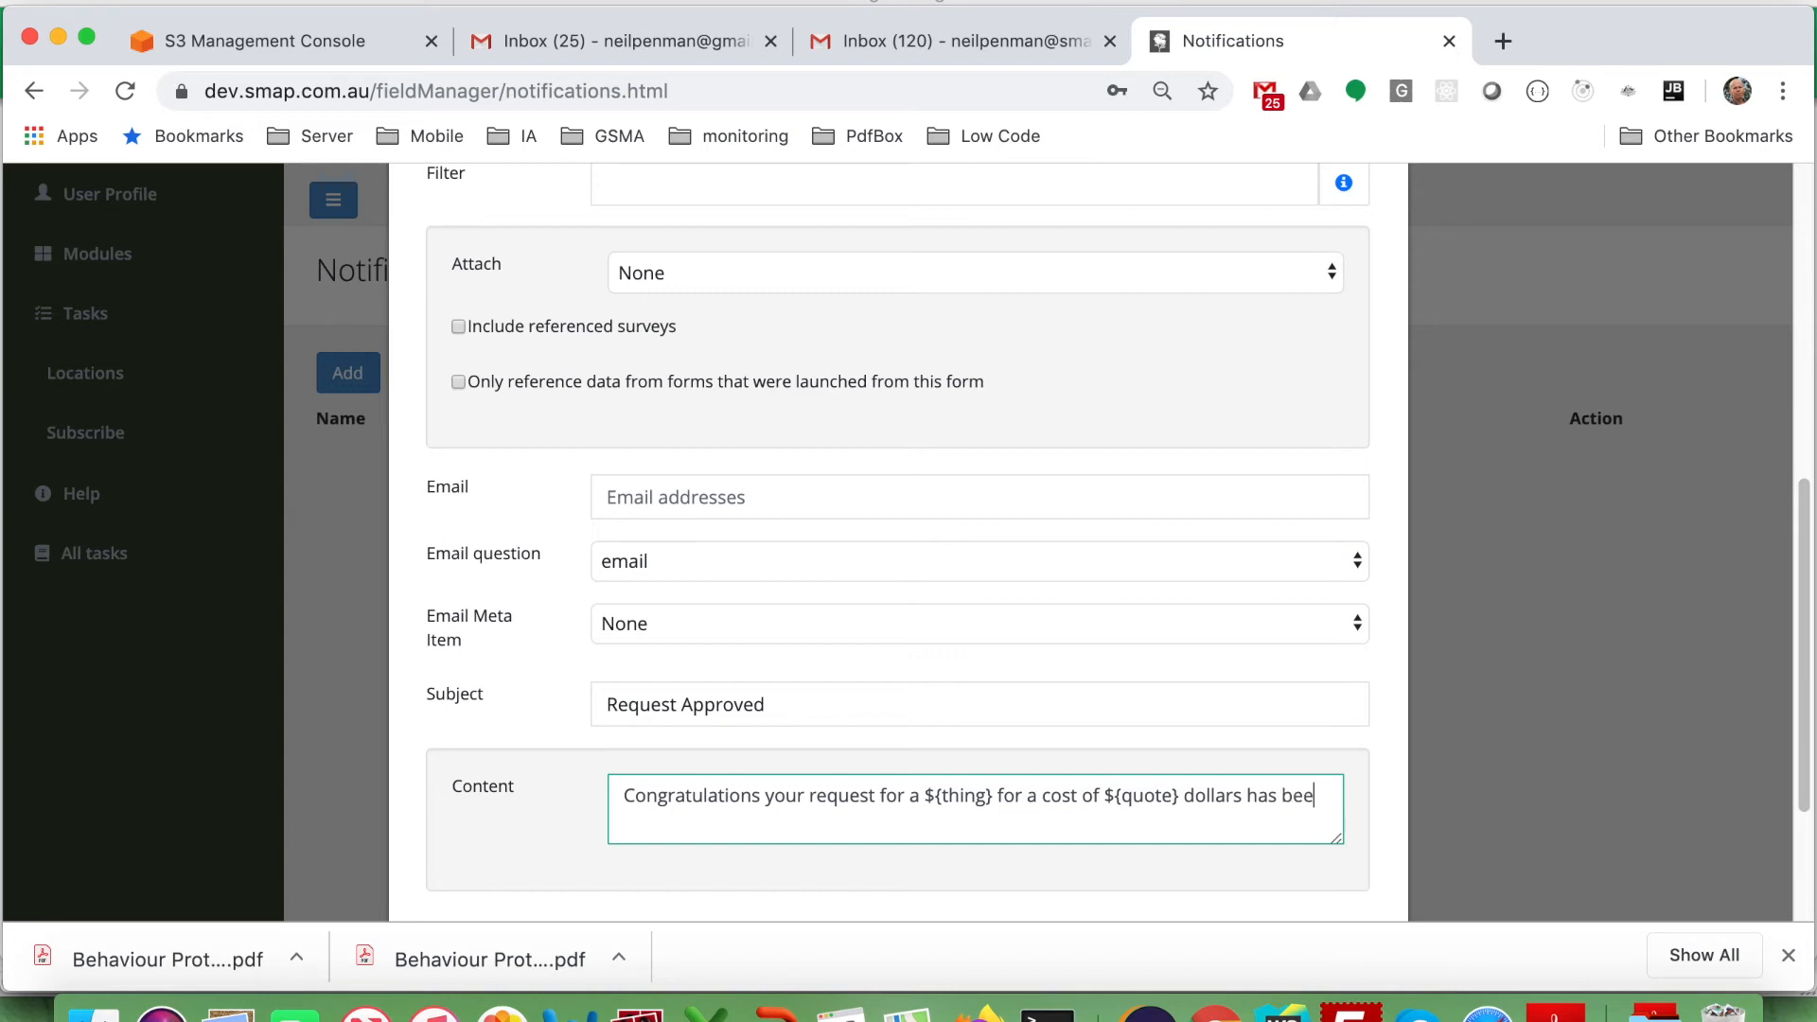
text(n successful.)
key(Return)
key(Return)
text(Approver comments)
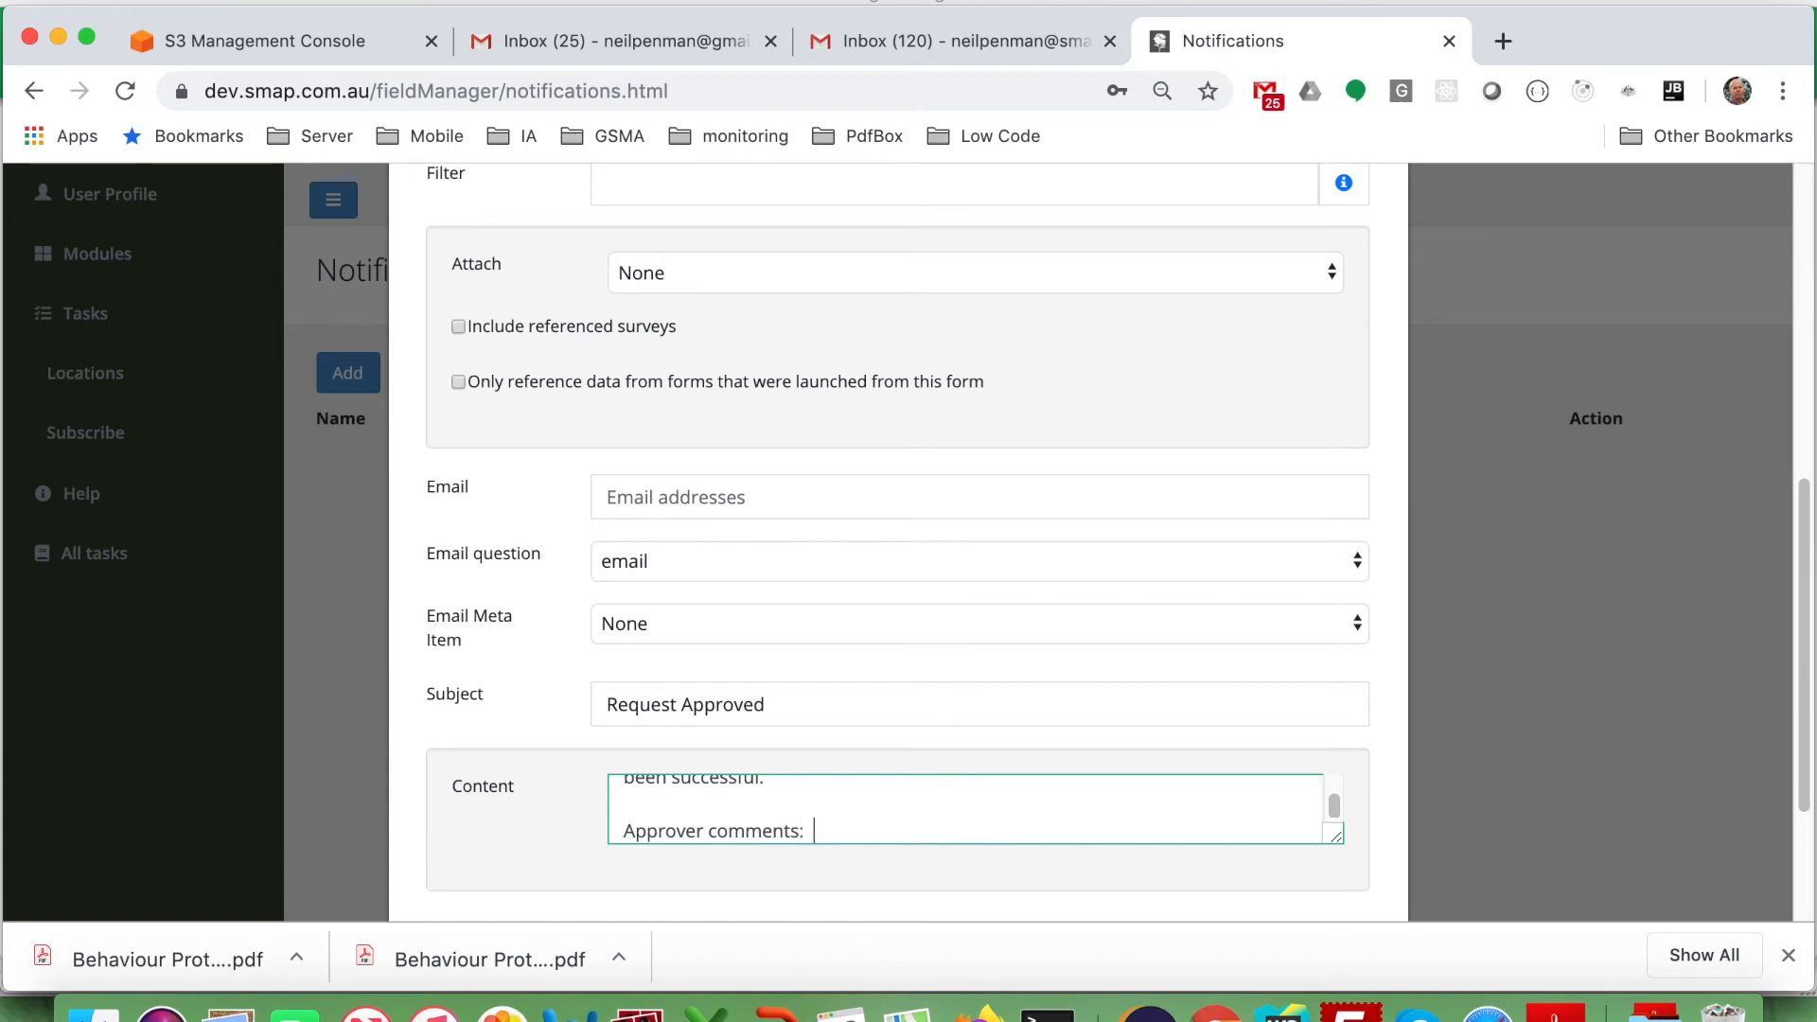
text(:  ${comments)
scroll(658, 776, down, 1)
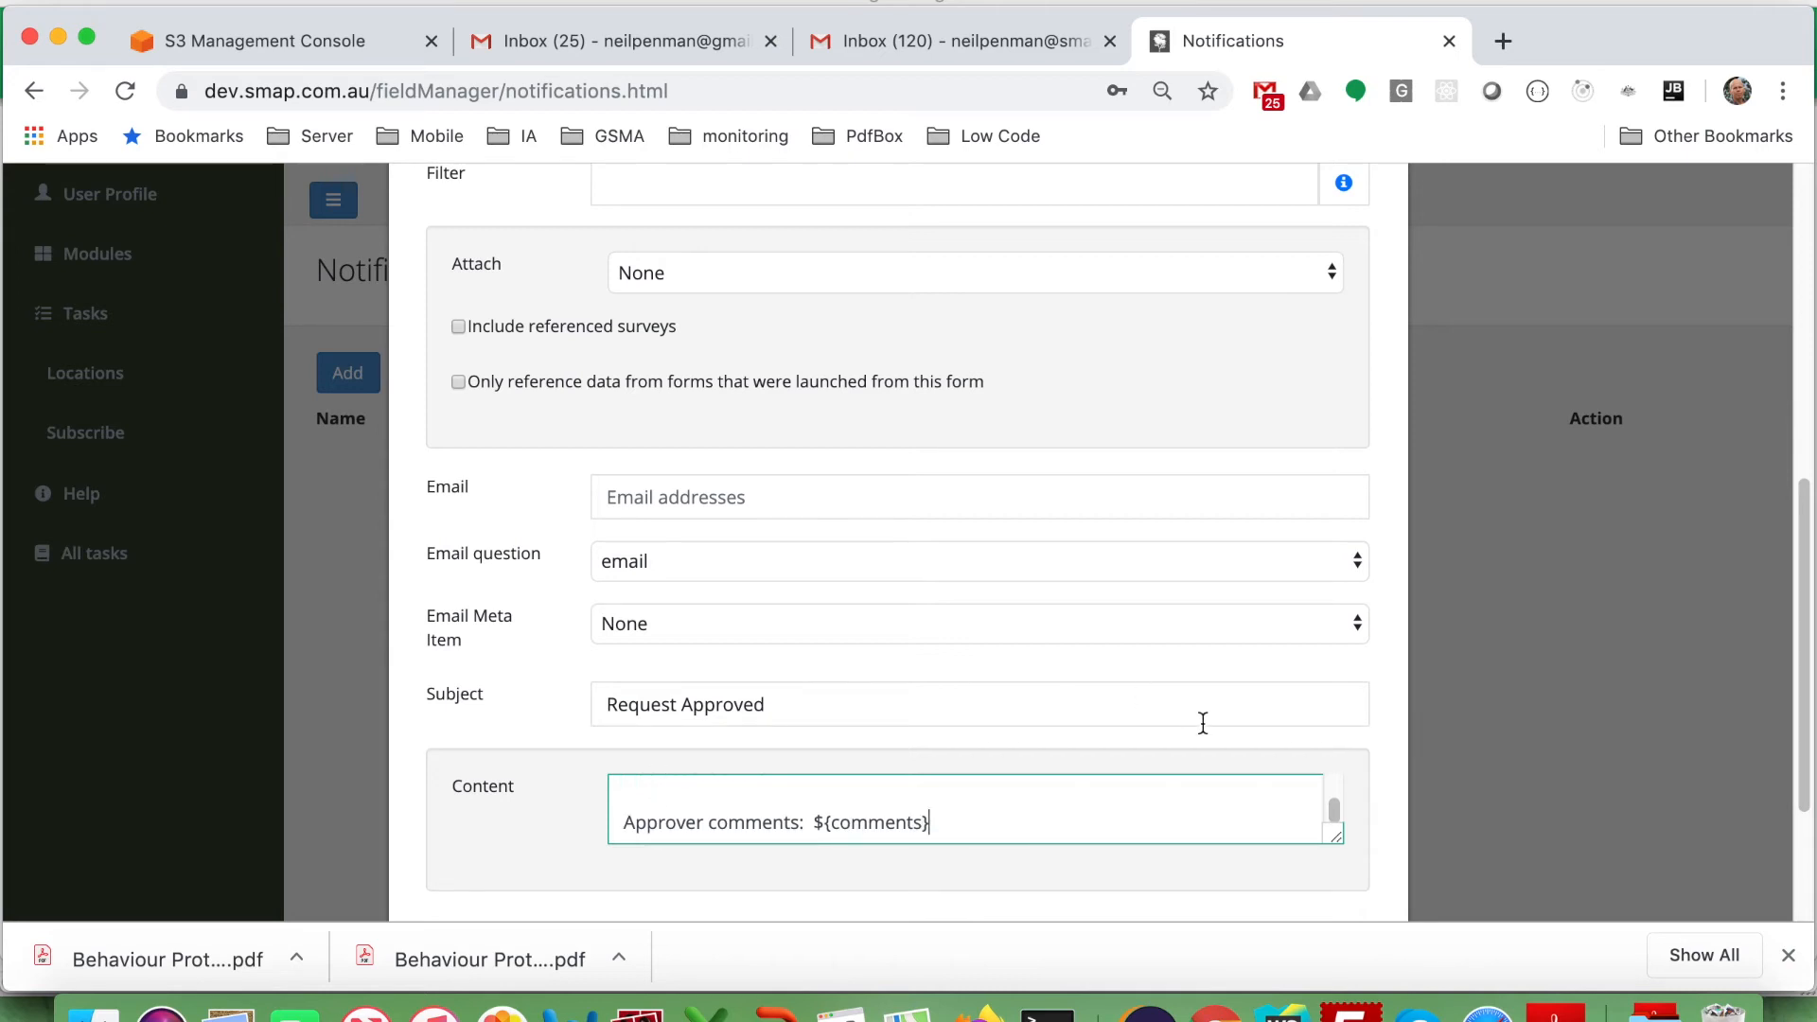
scroll(1370, 834, down, 3)
click(1342, 823)
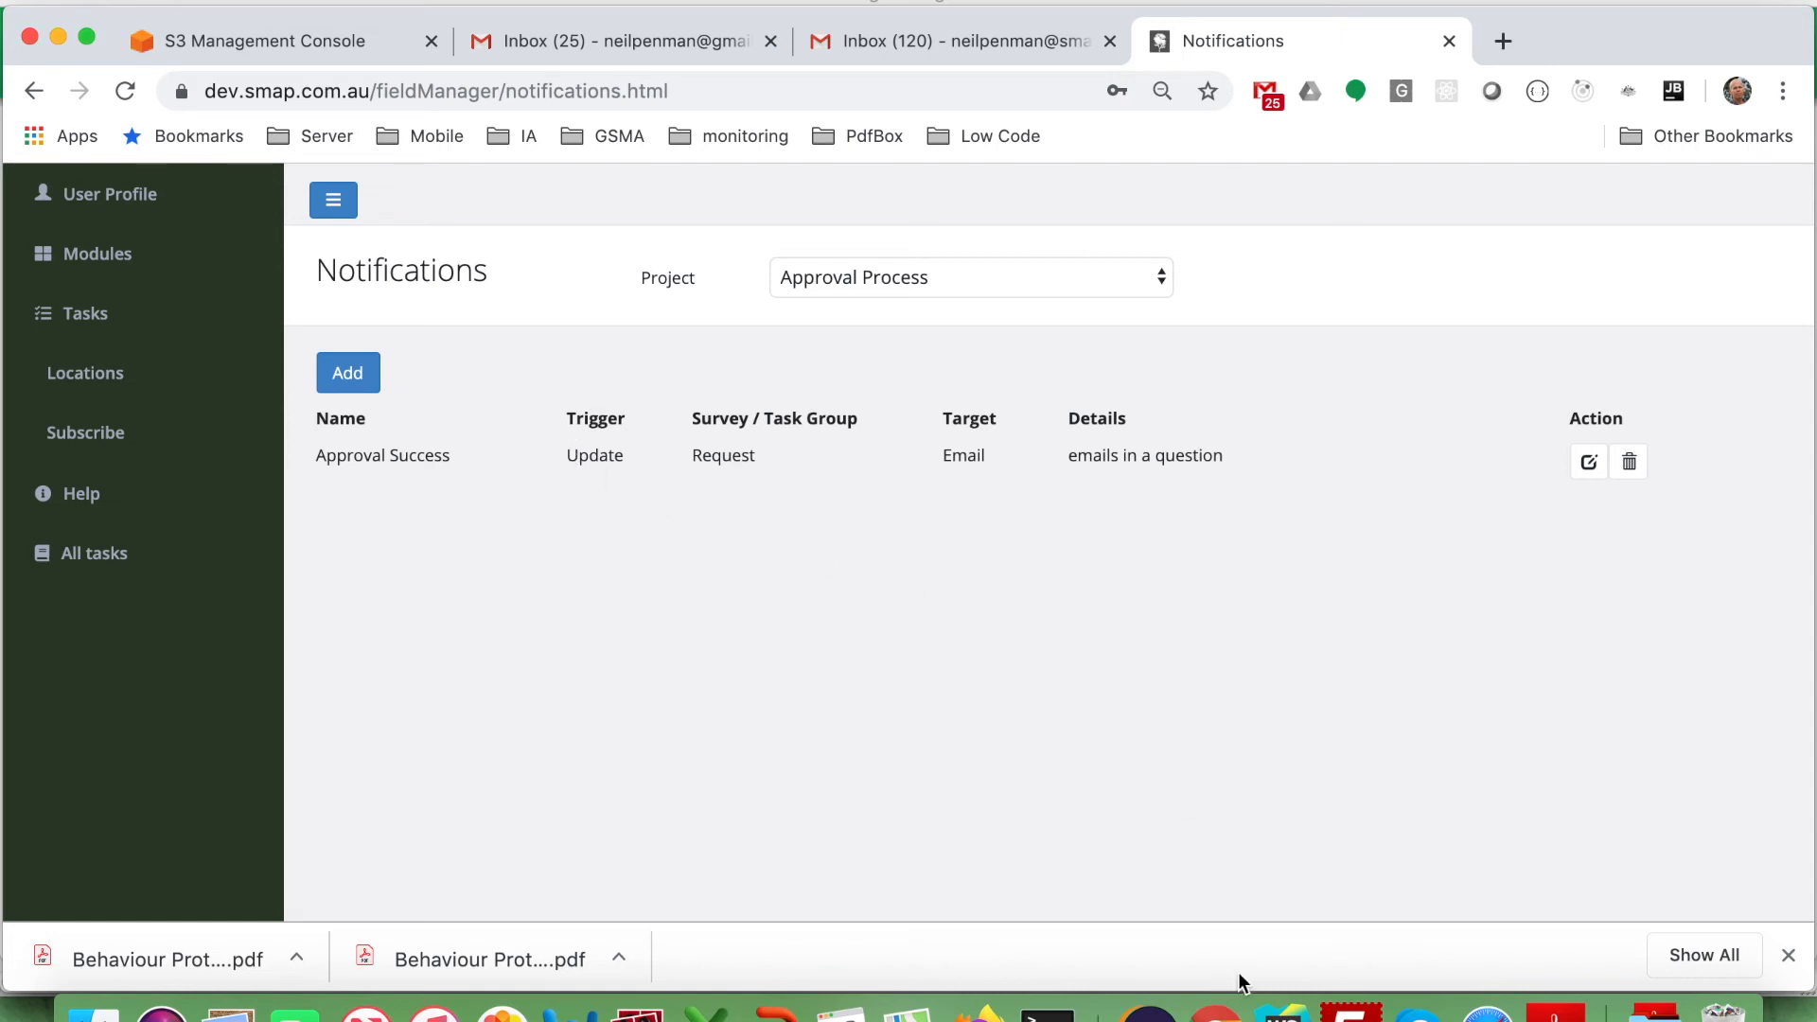
Switch to Firefox and open the Request web form.
key(super+Tab)
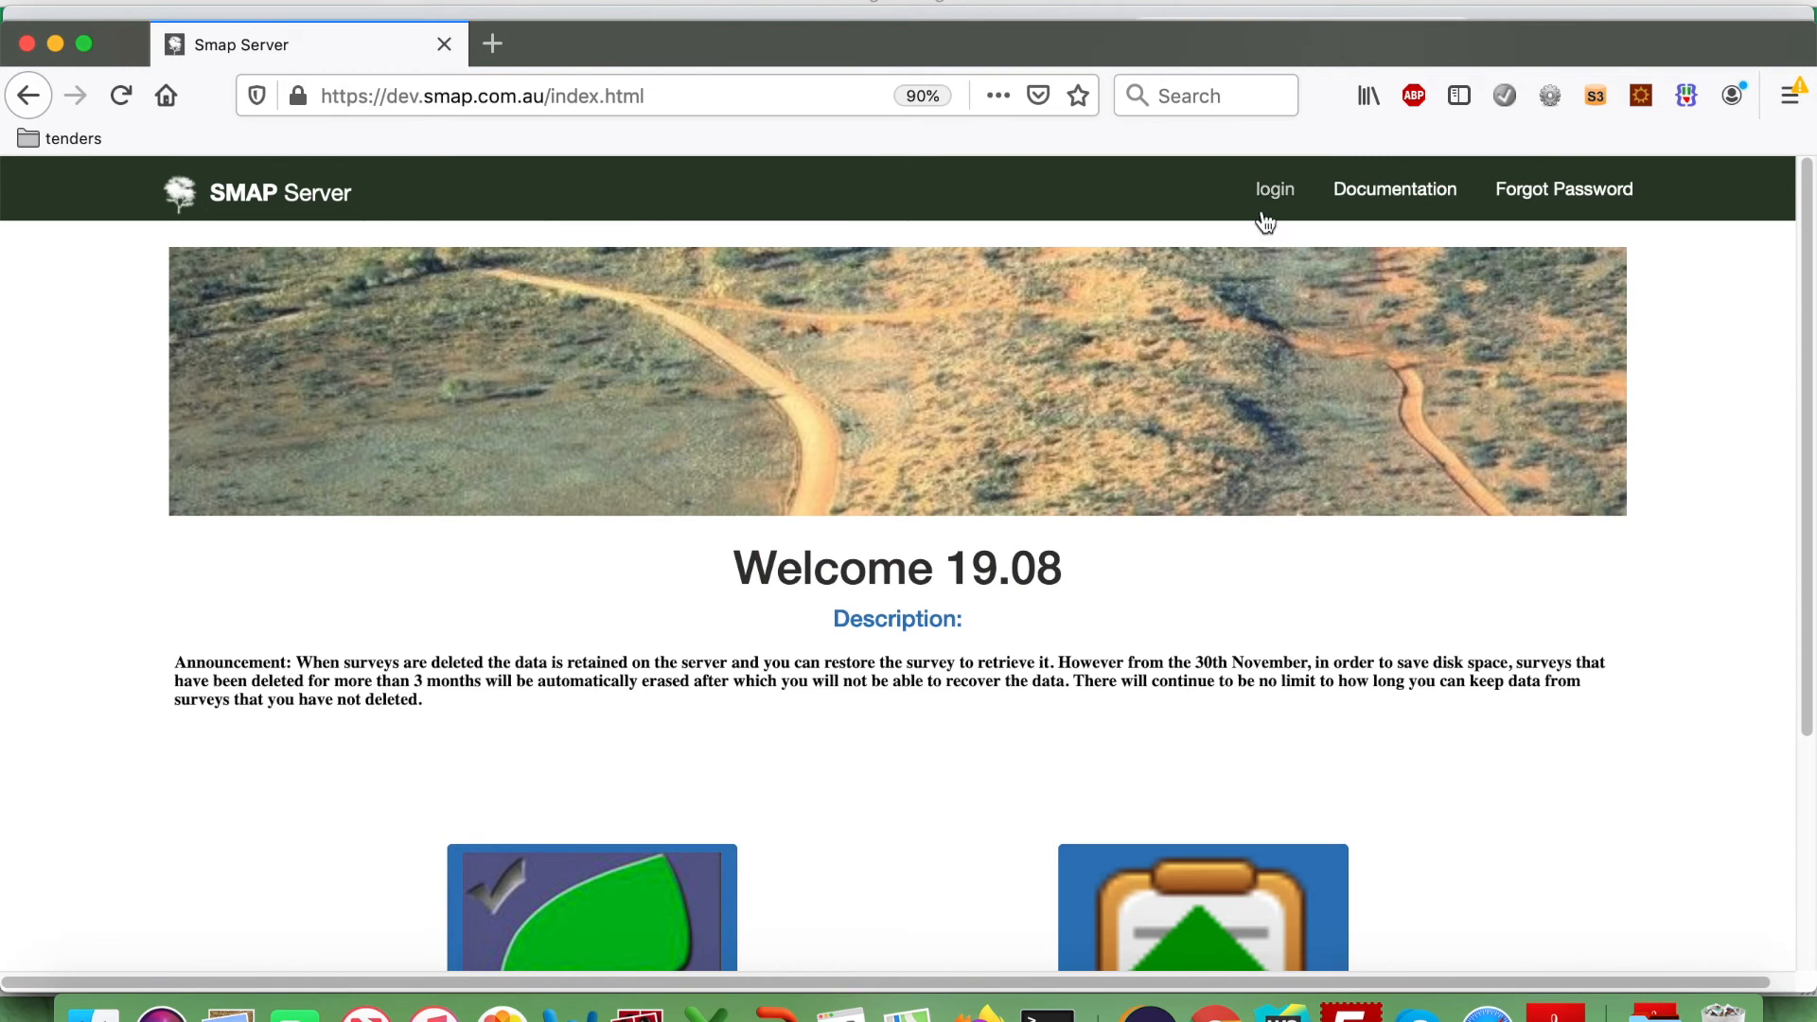
click(1267, 201)
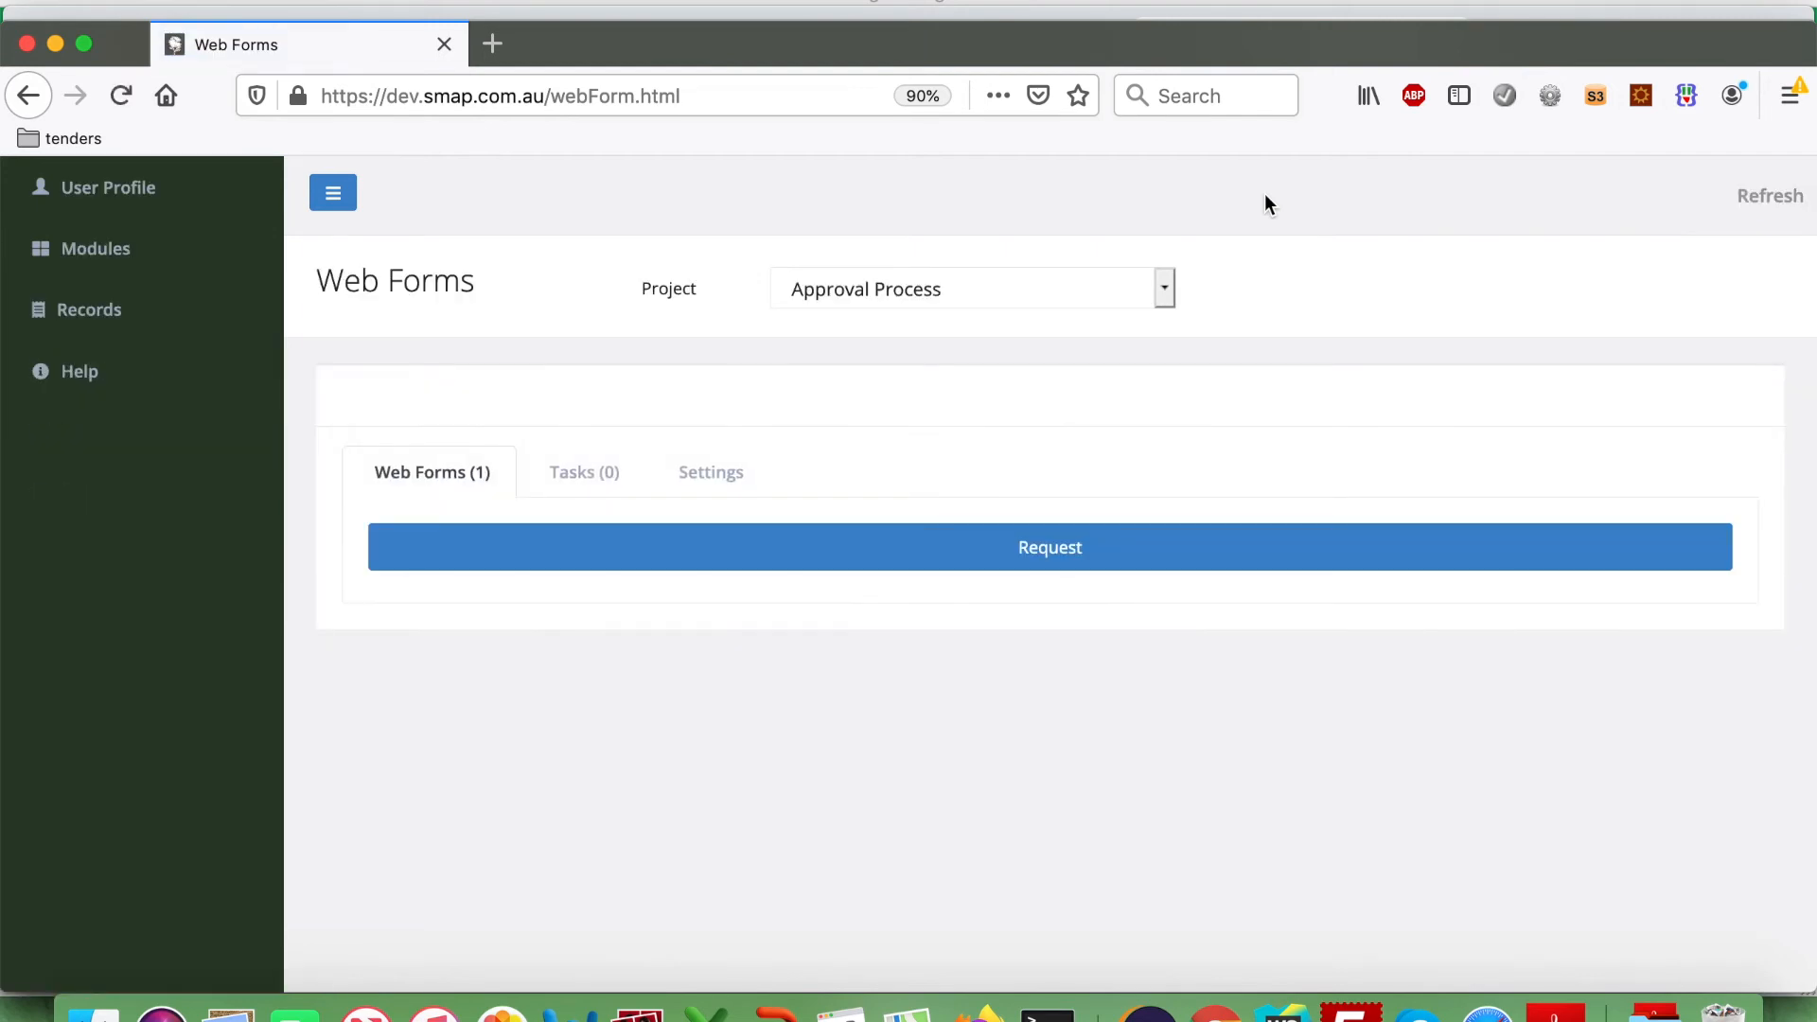
click(1028, 548)
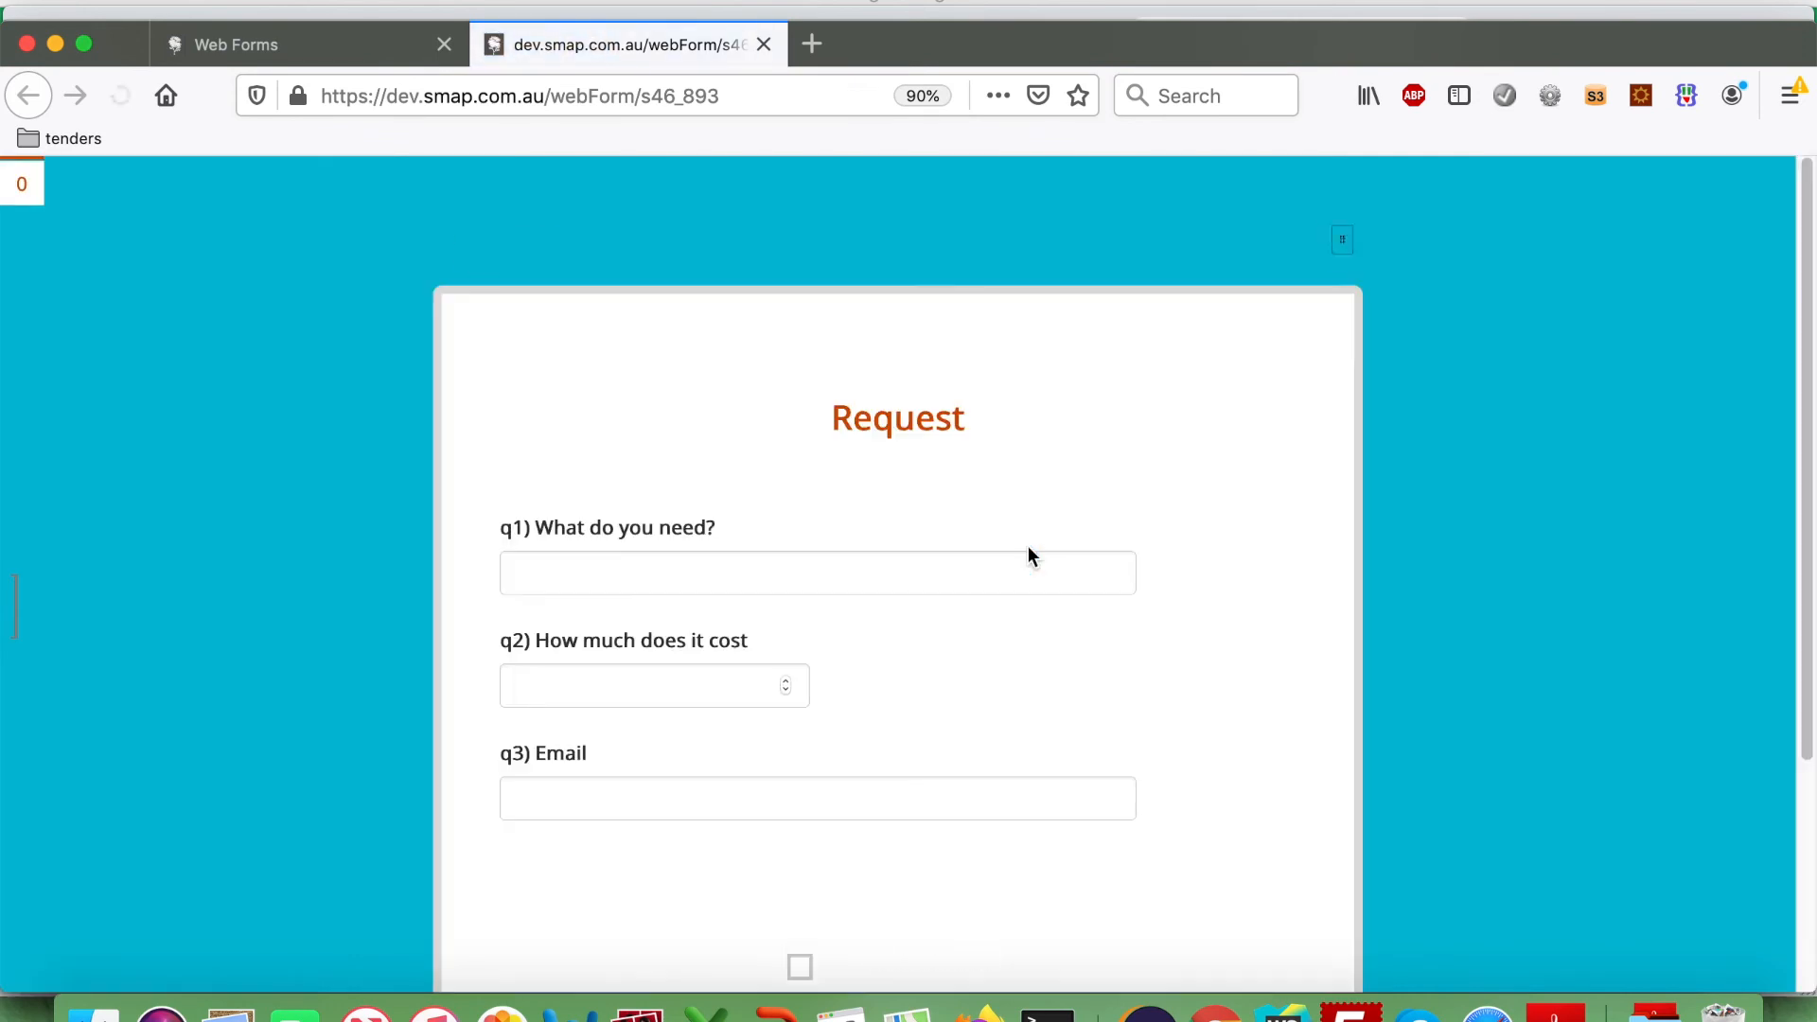
Fill in Phone, cost 600 and the requester's e-mail address, submit, and close the form.
click(638, 562)
text(Phone)
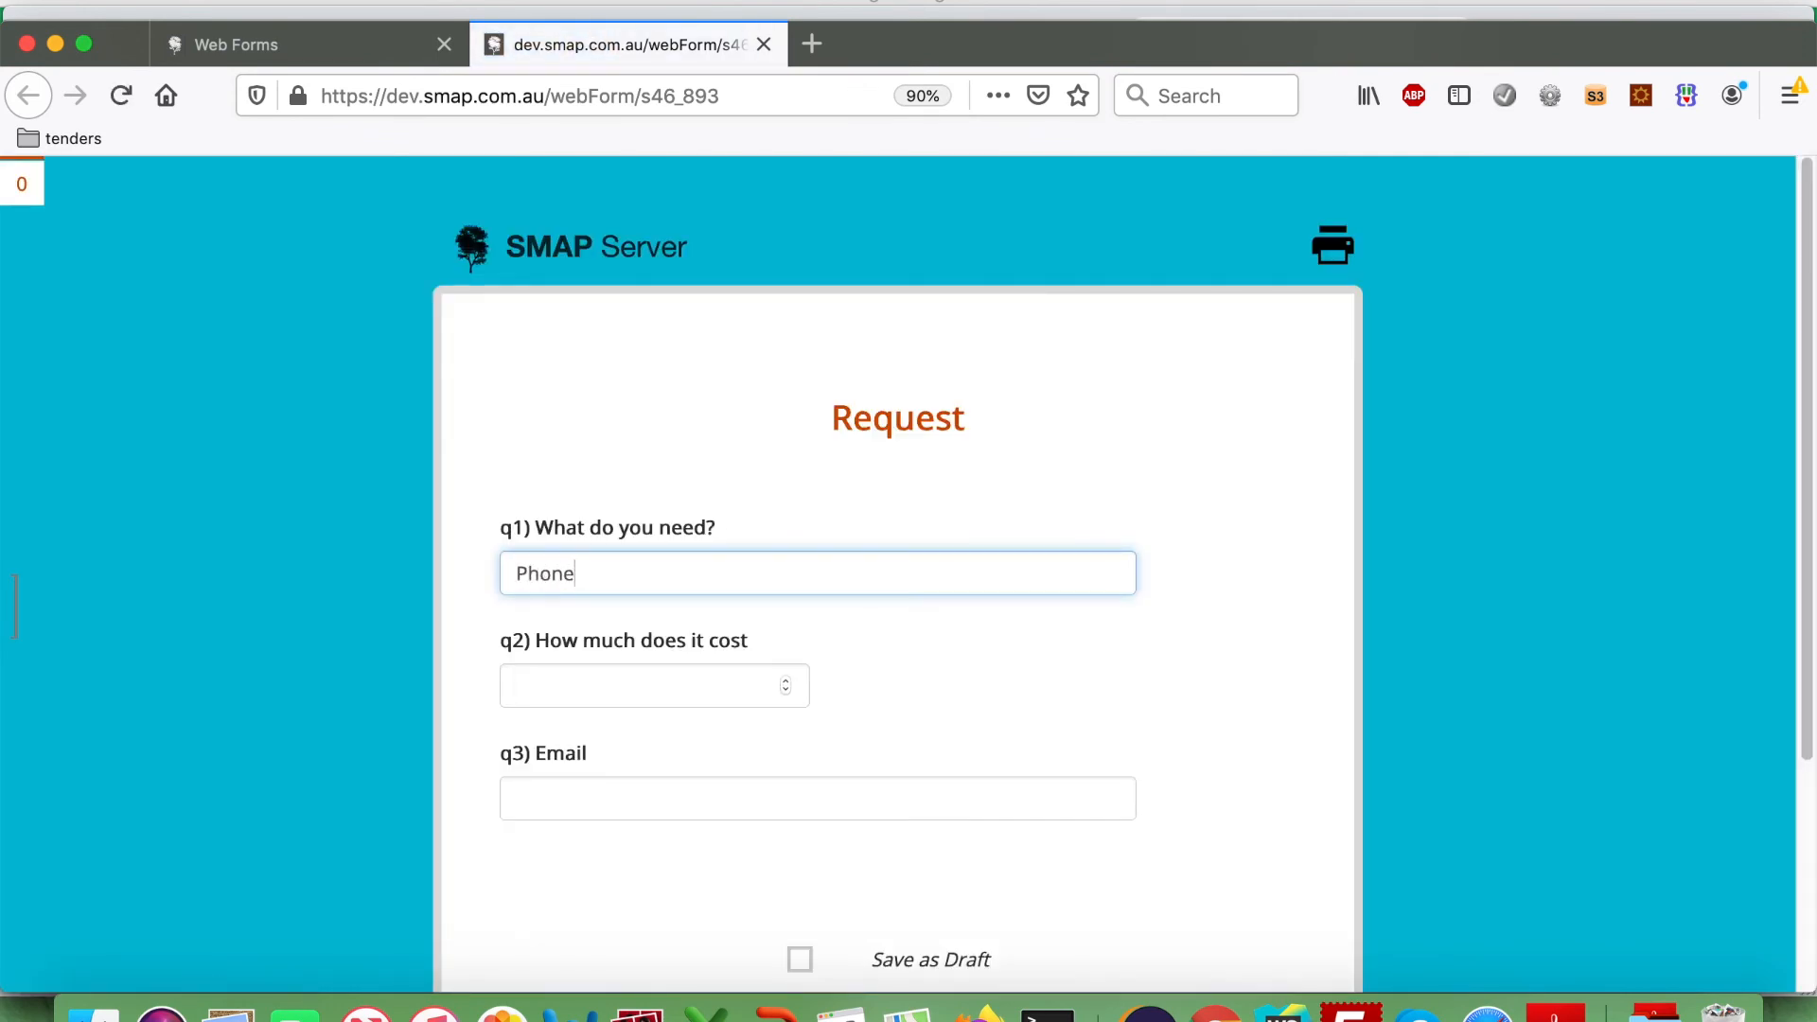
key(Tab)
text(600)
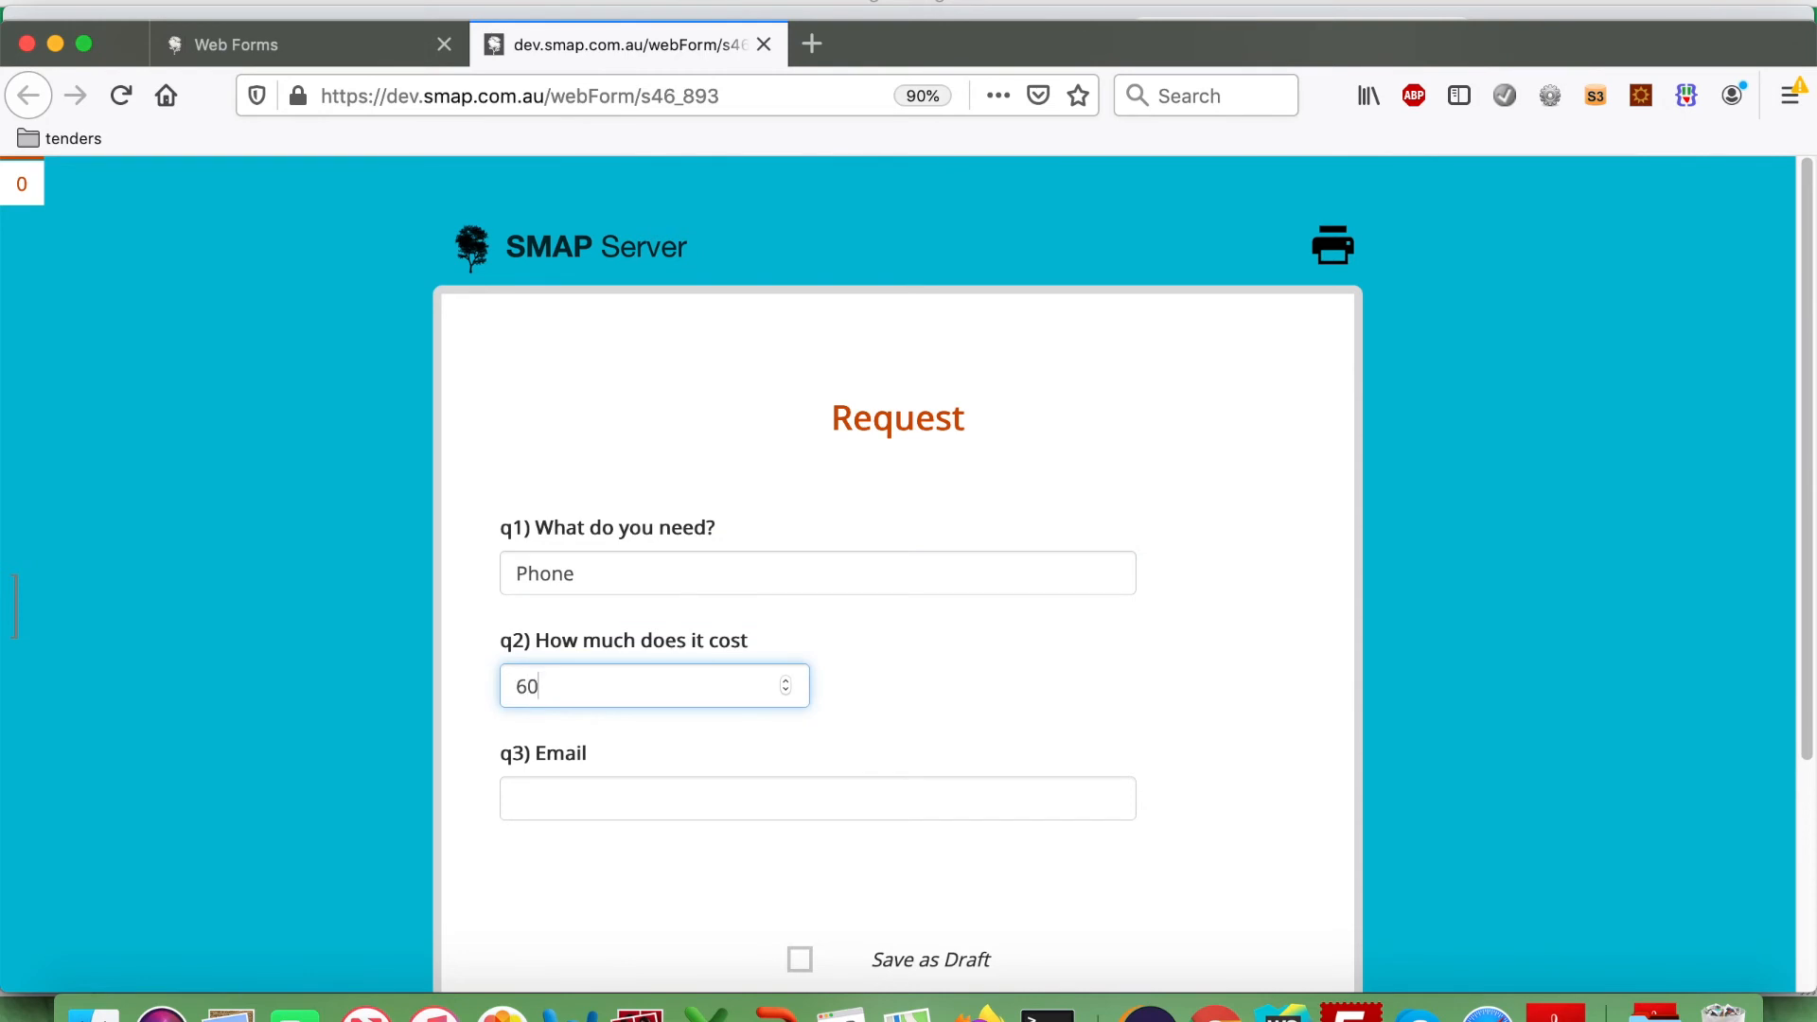
click(567, 791)
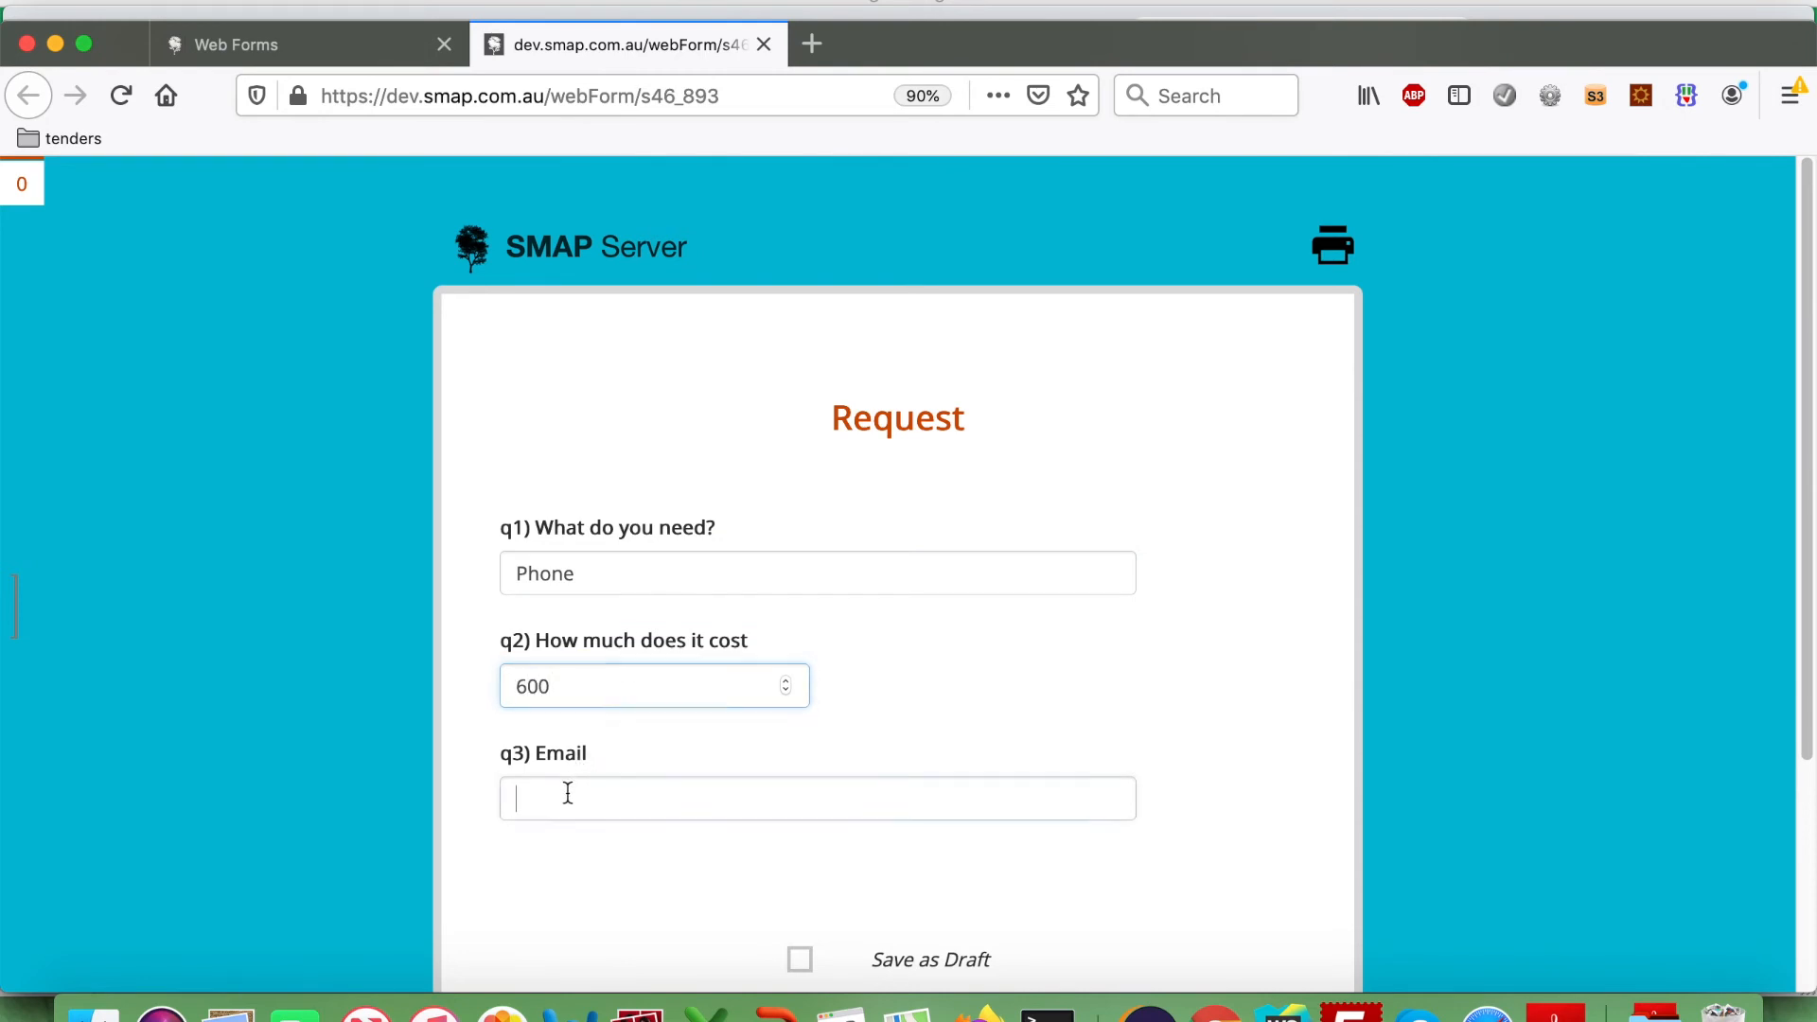
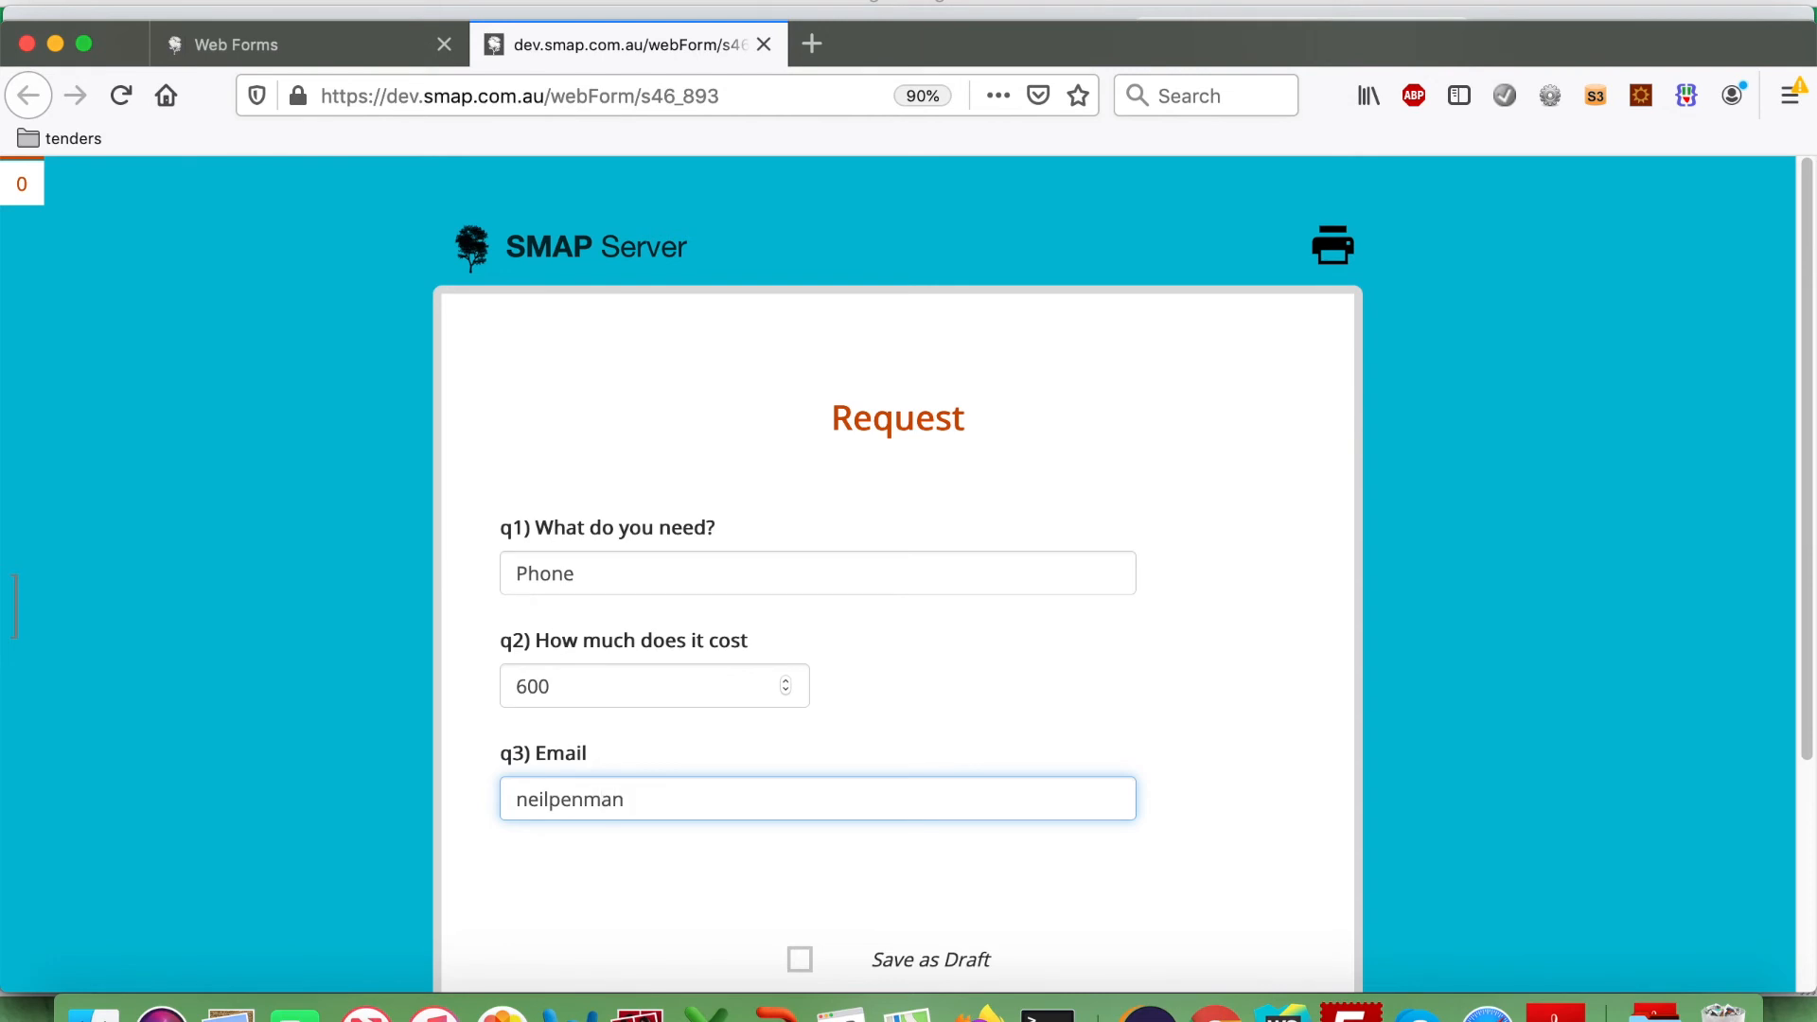
scroll(781, 861, down, 3)
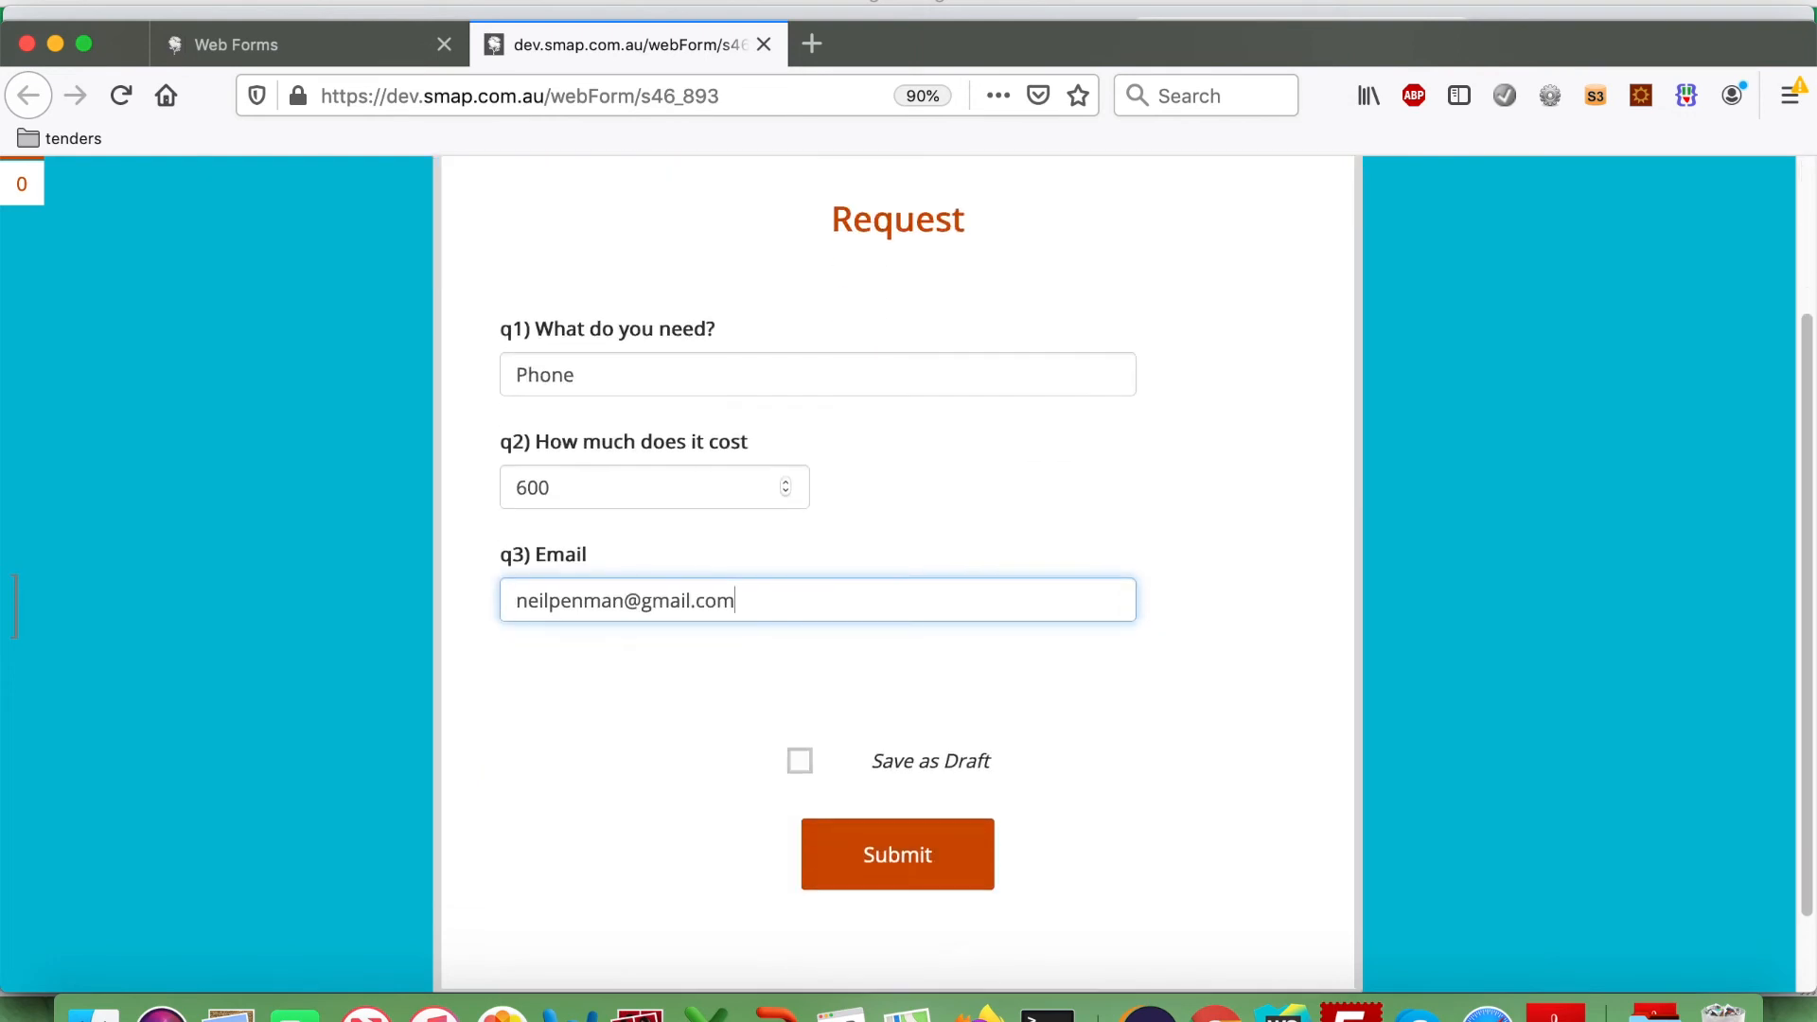
click(908, 864)
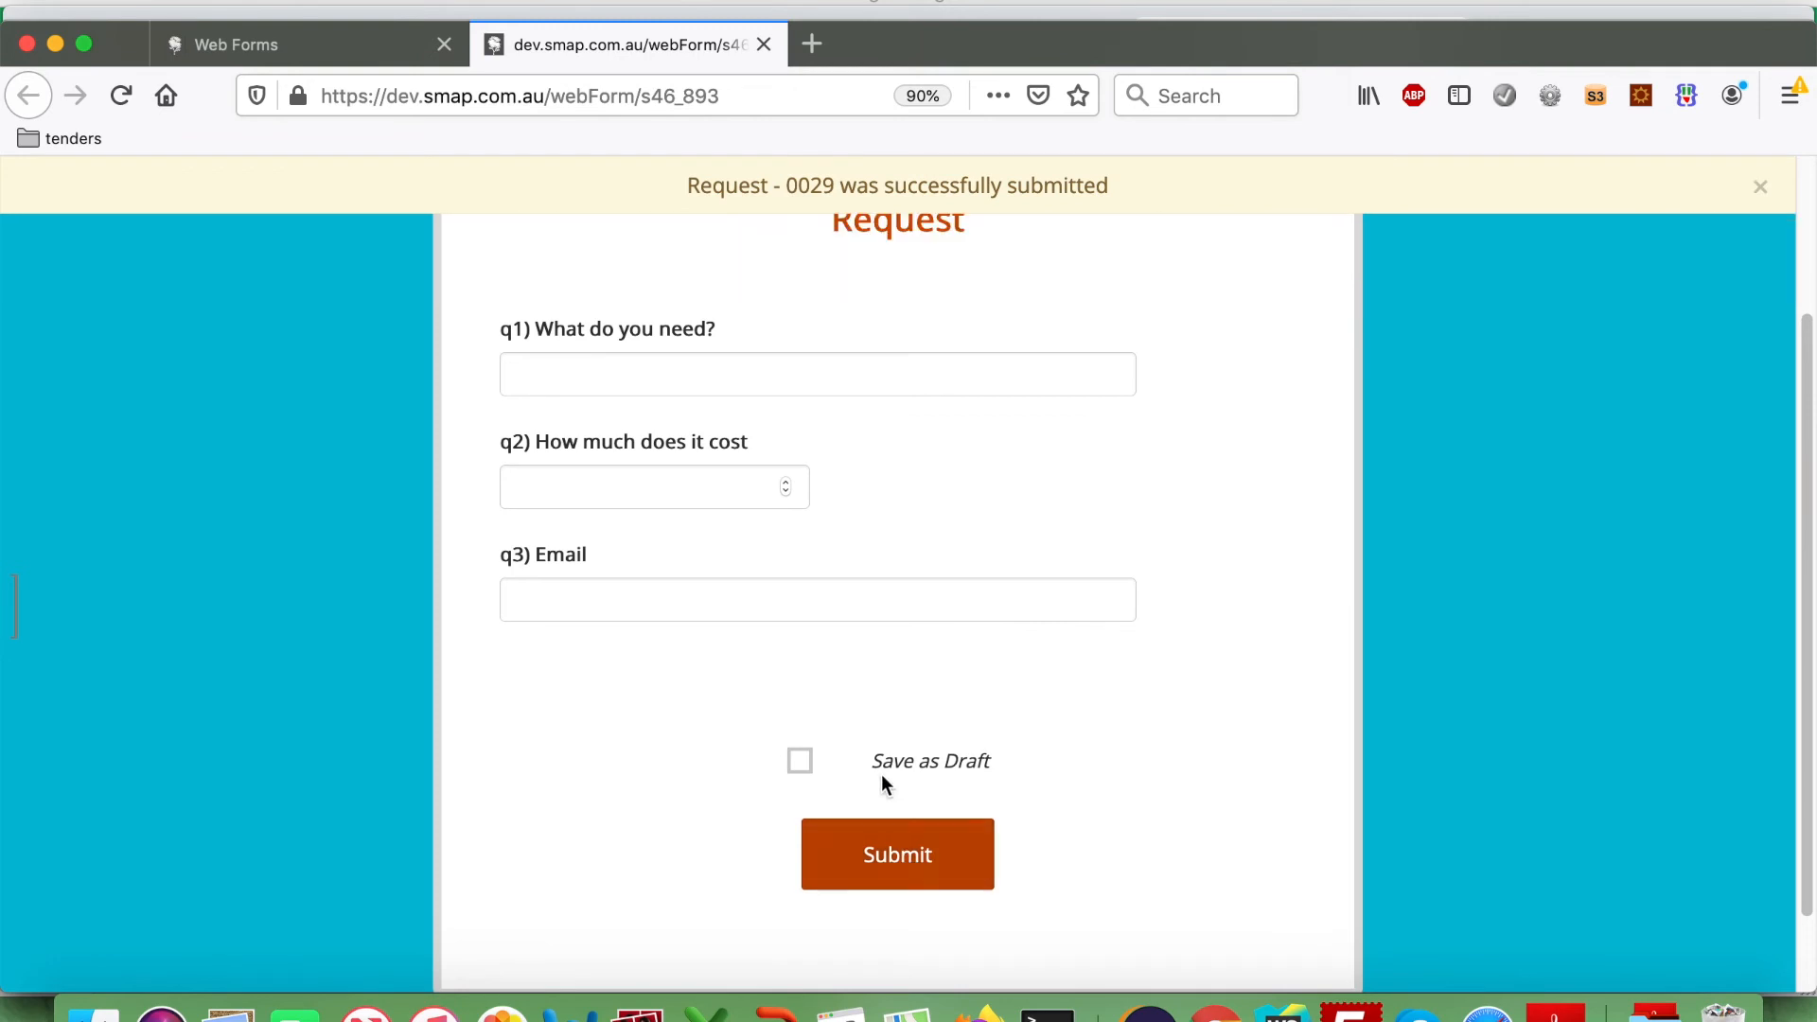
click(764, 44)
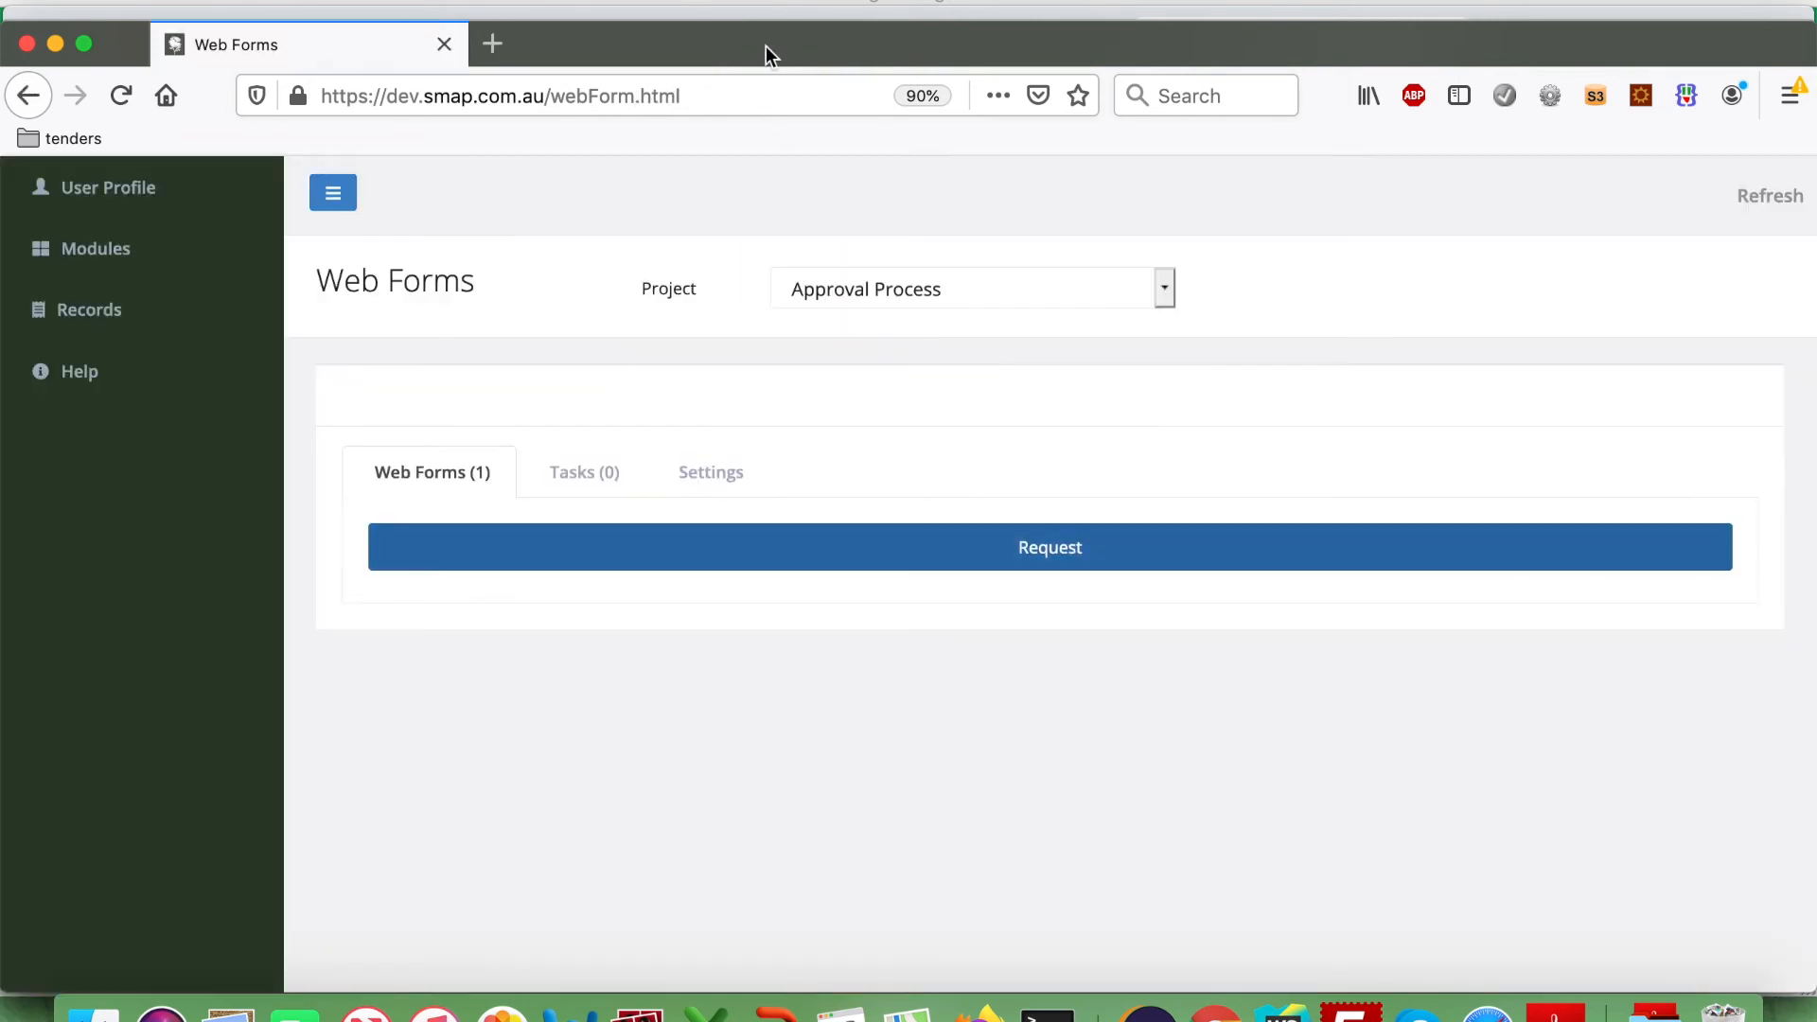
Open the Console to see the Request survey's Phone record, quote 600, not yet approved.
click(99, 250)
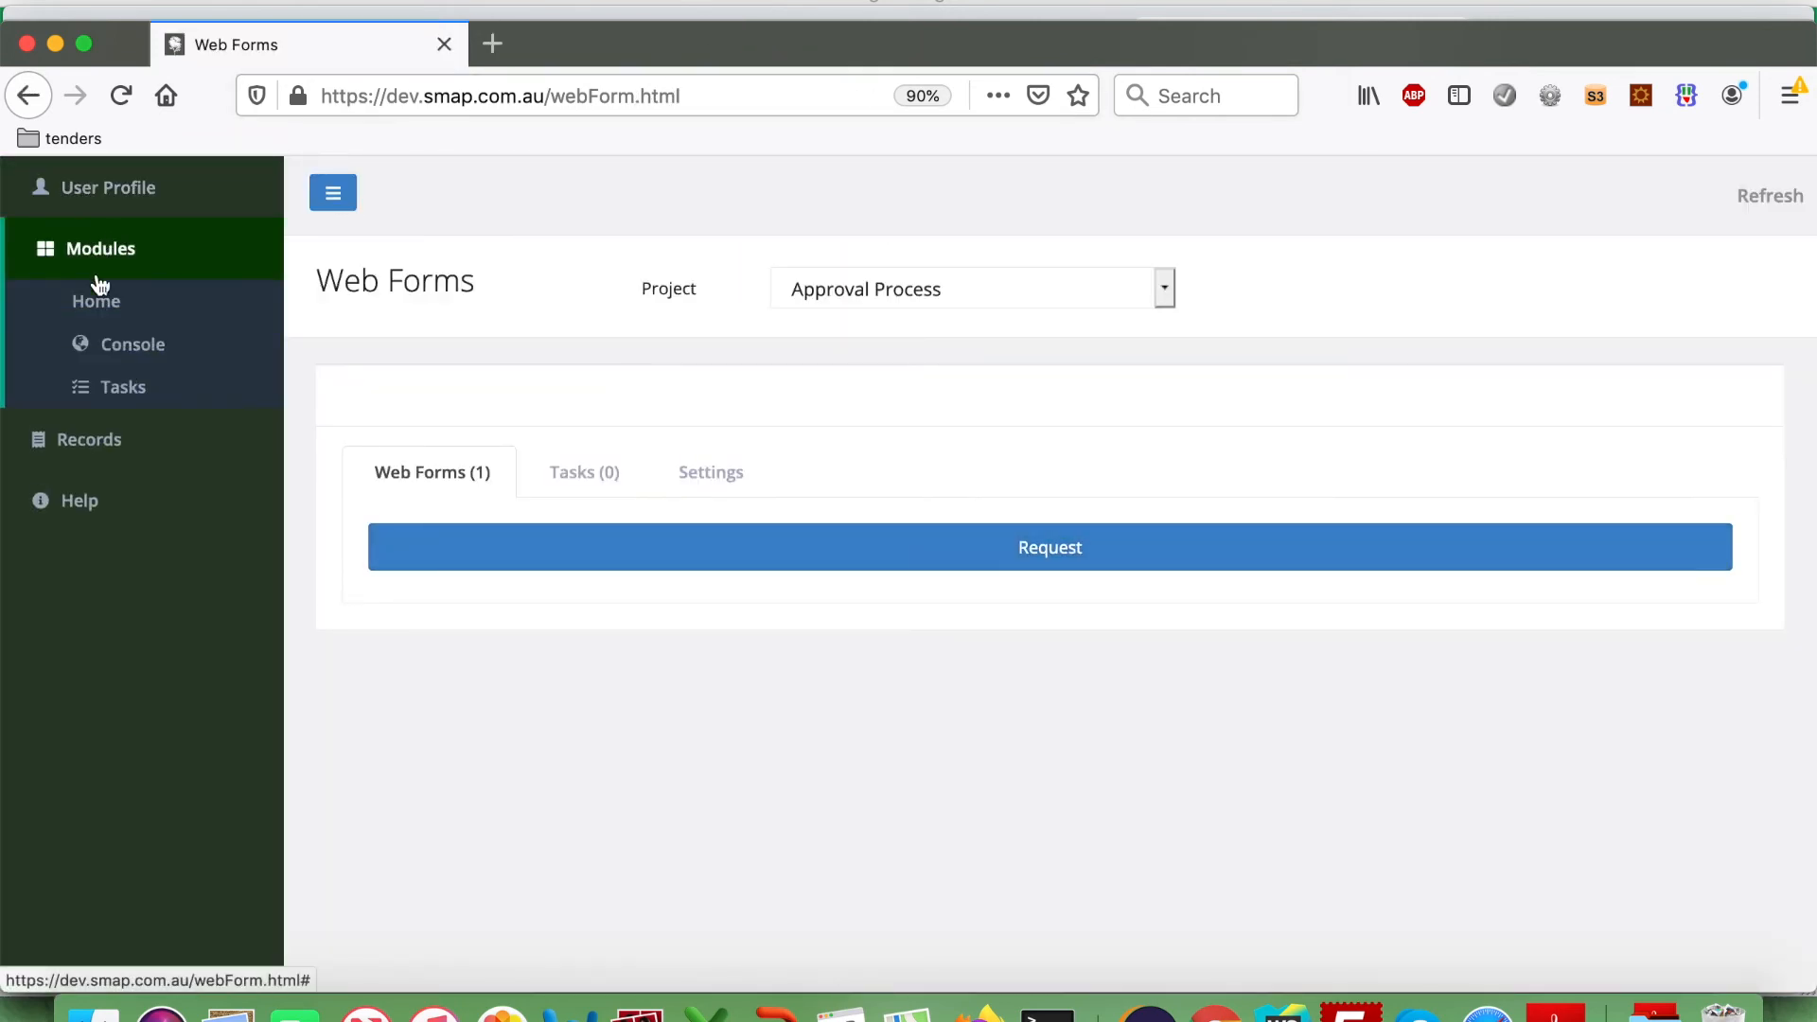
click(108, 348)
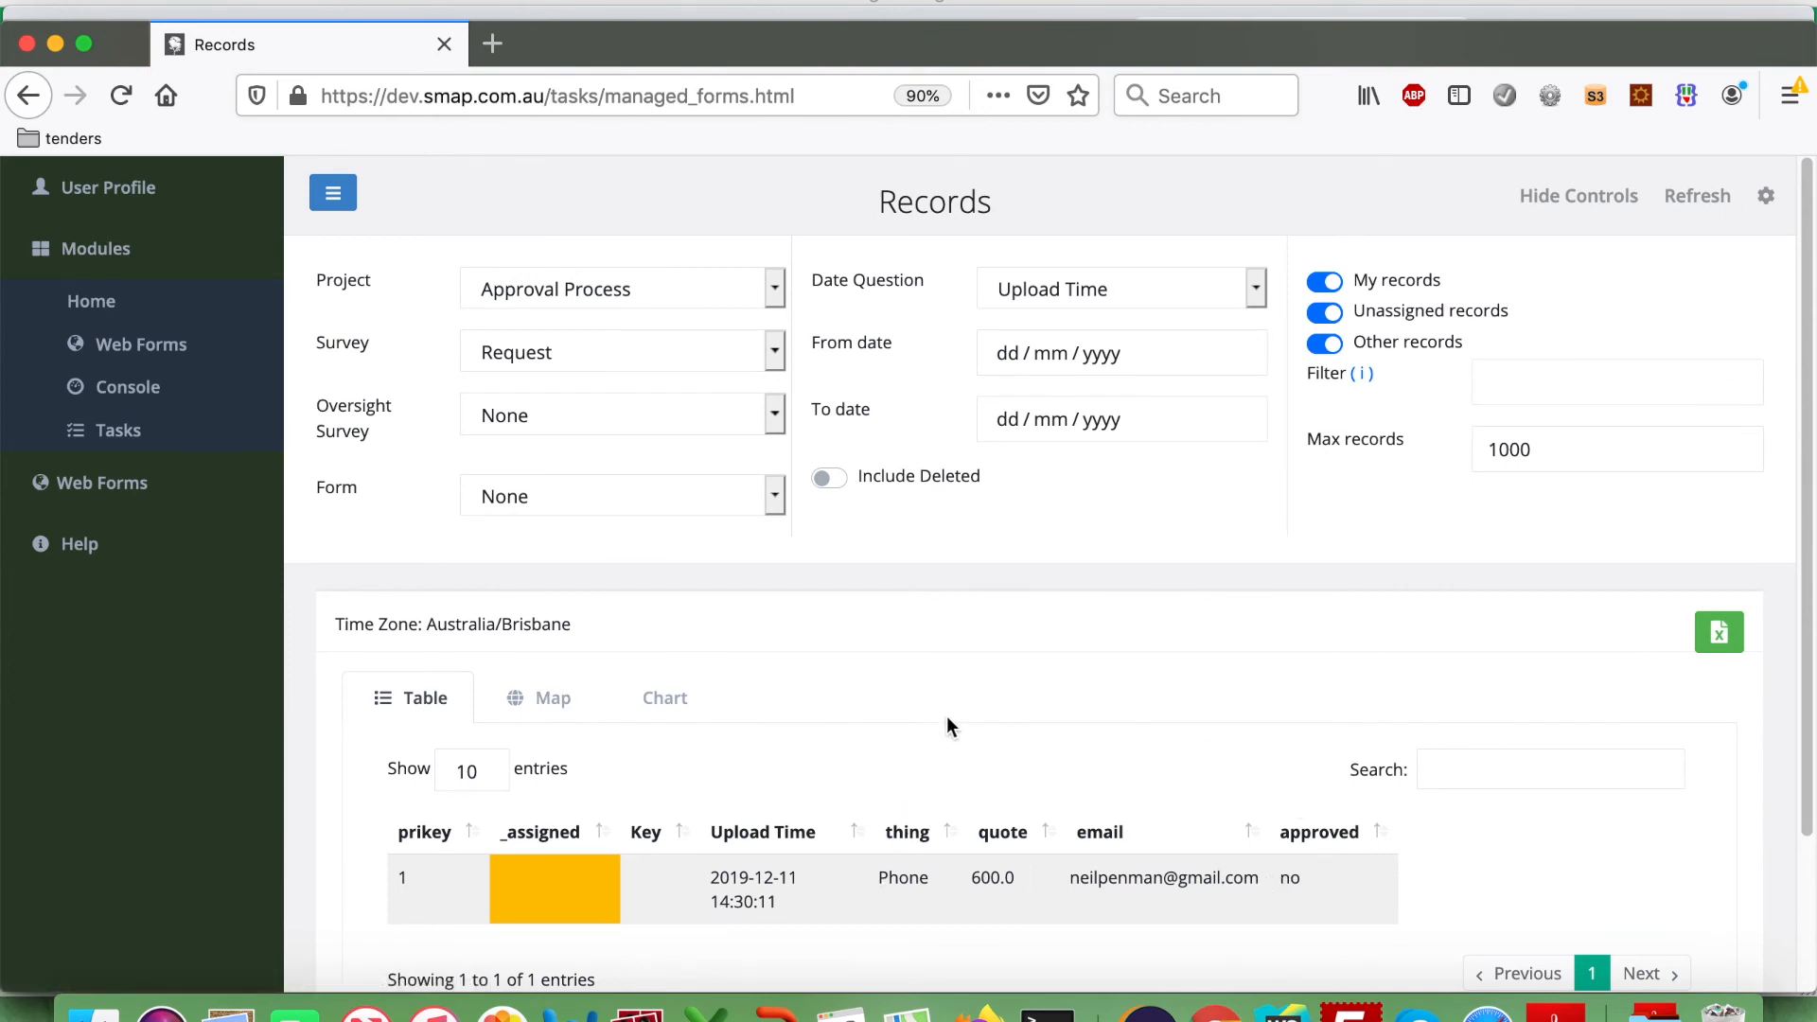
key(super+Tab)
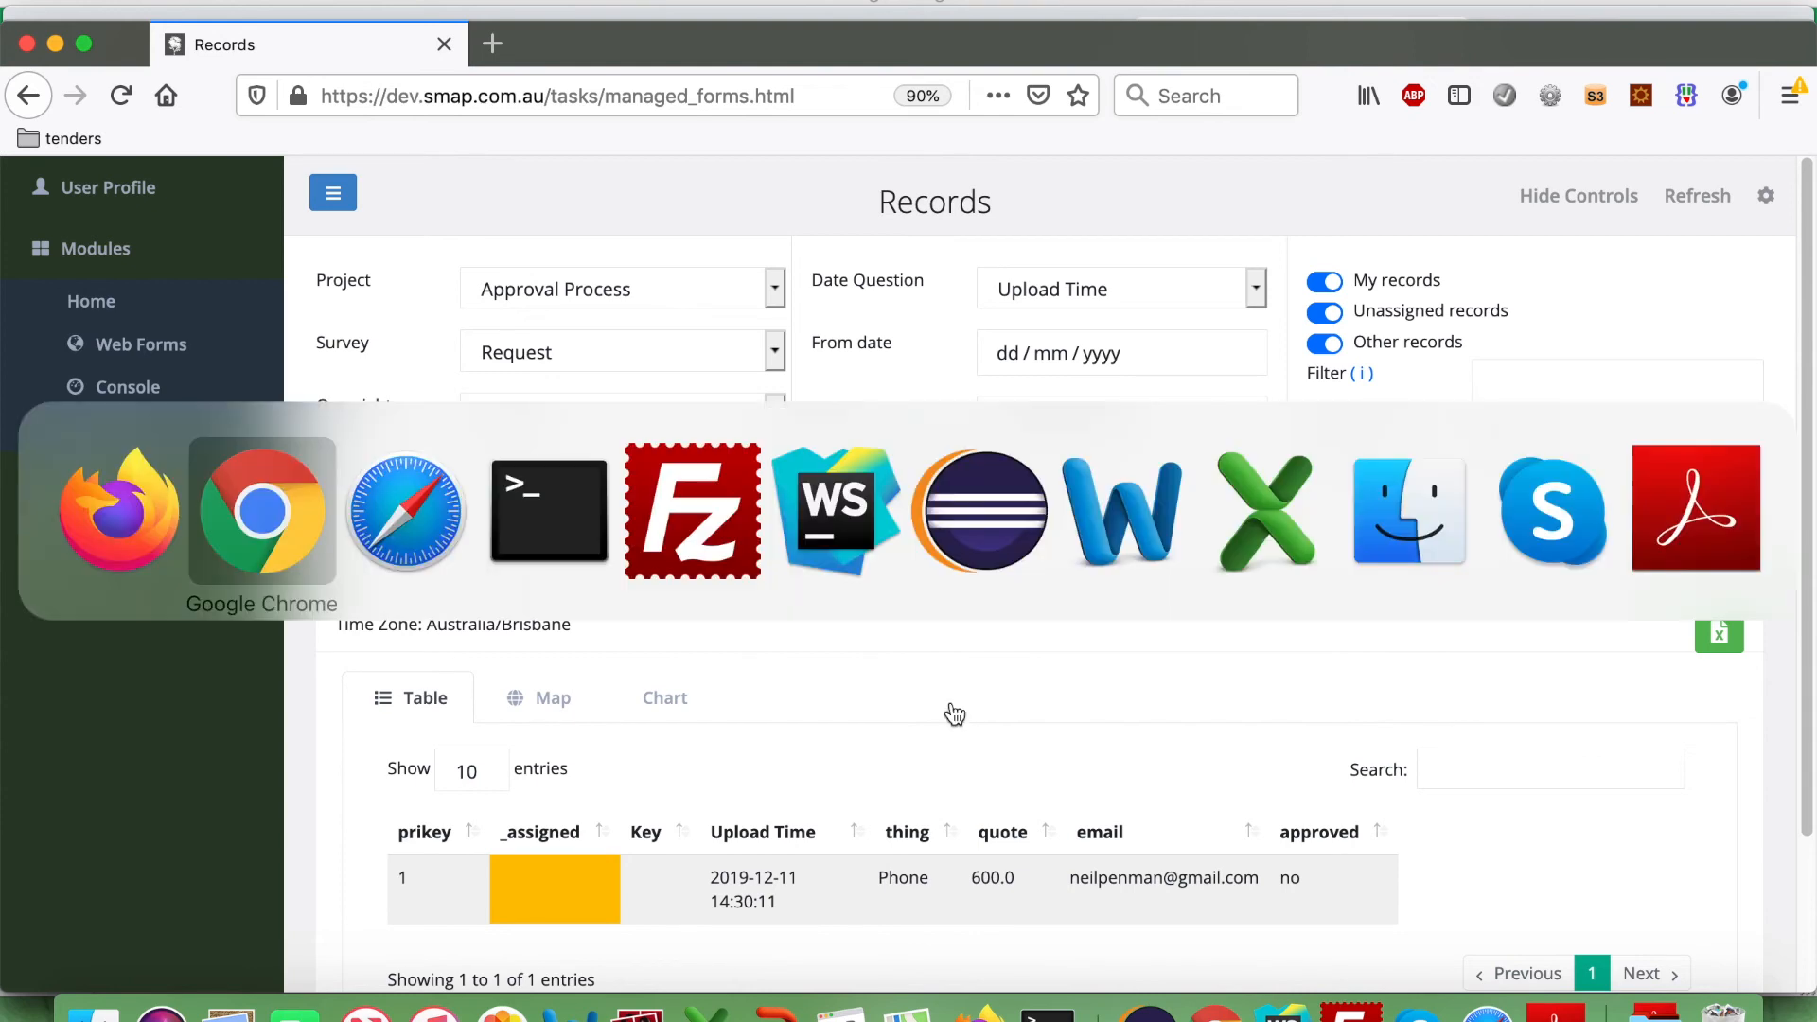
Log into Smap Server in Safari with the approver's username and password.
key(super+Tab)
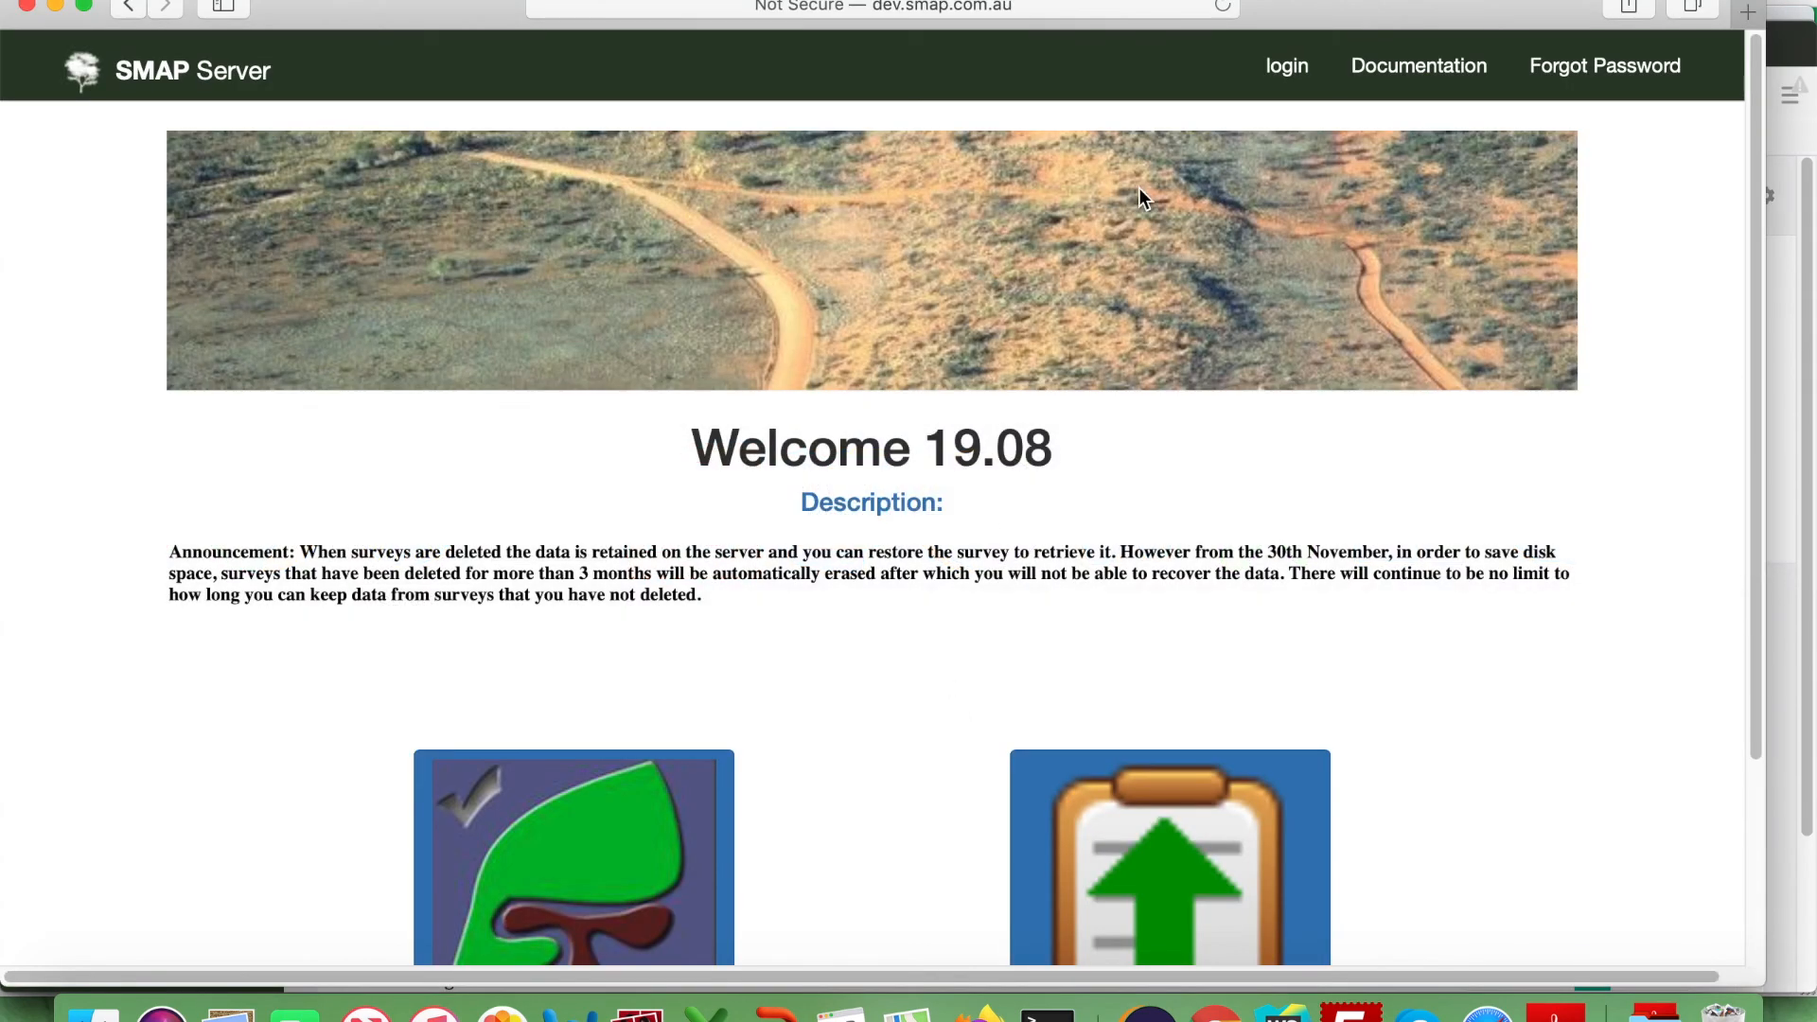
click(1280, 68)
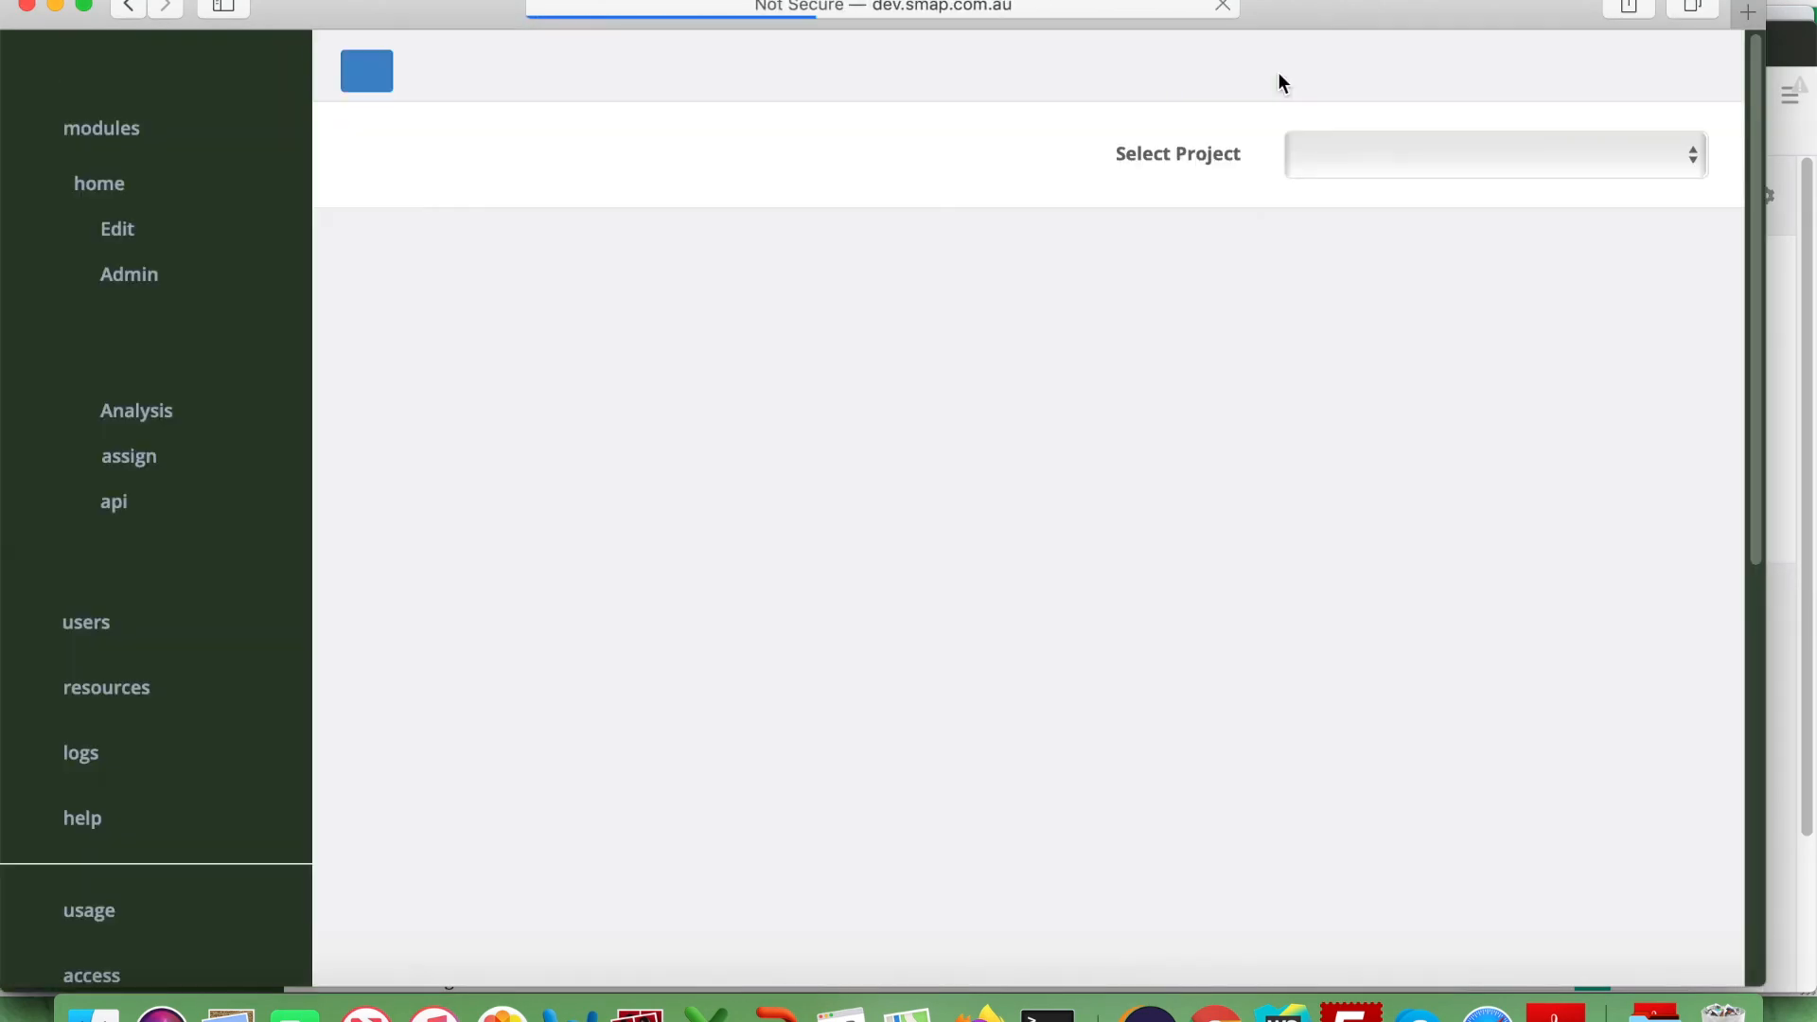
key(Tab)
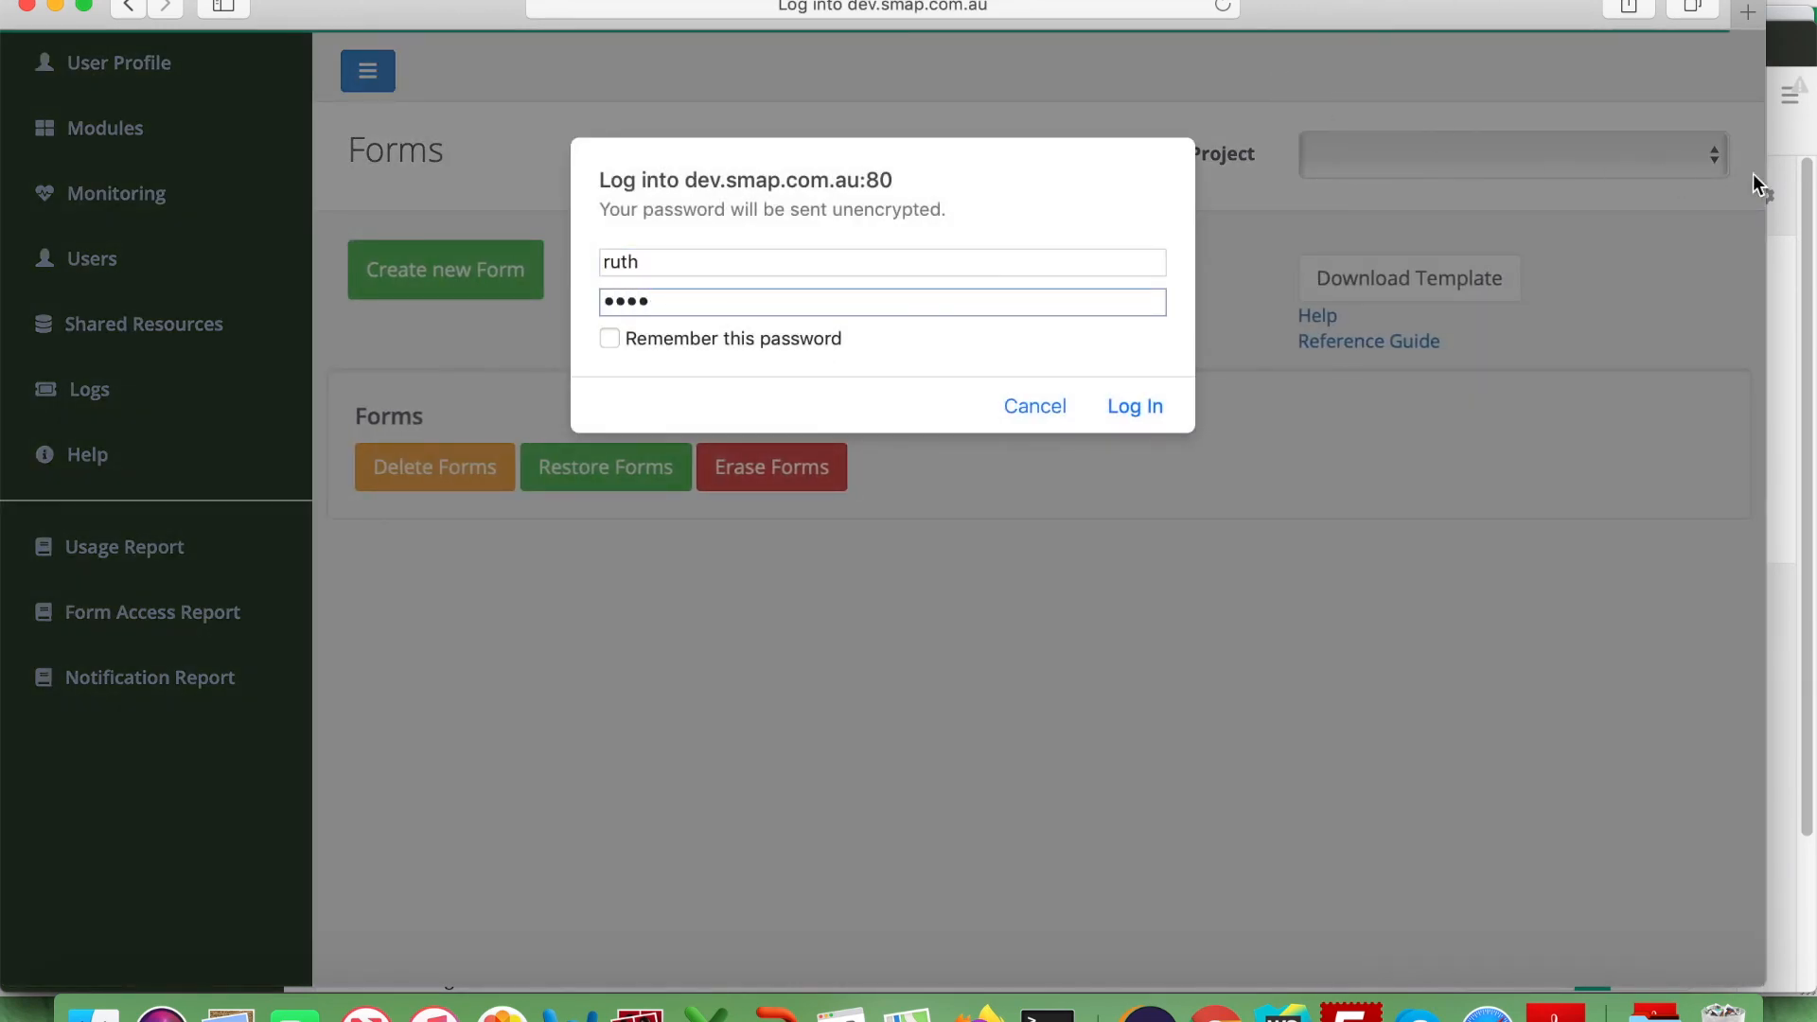
click(1135, 406)
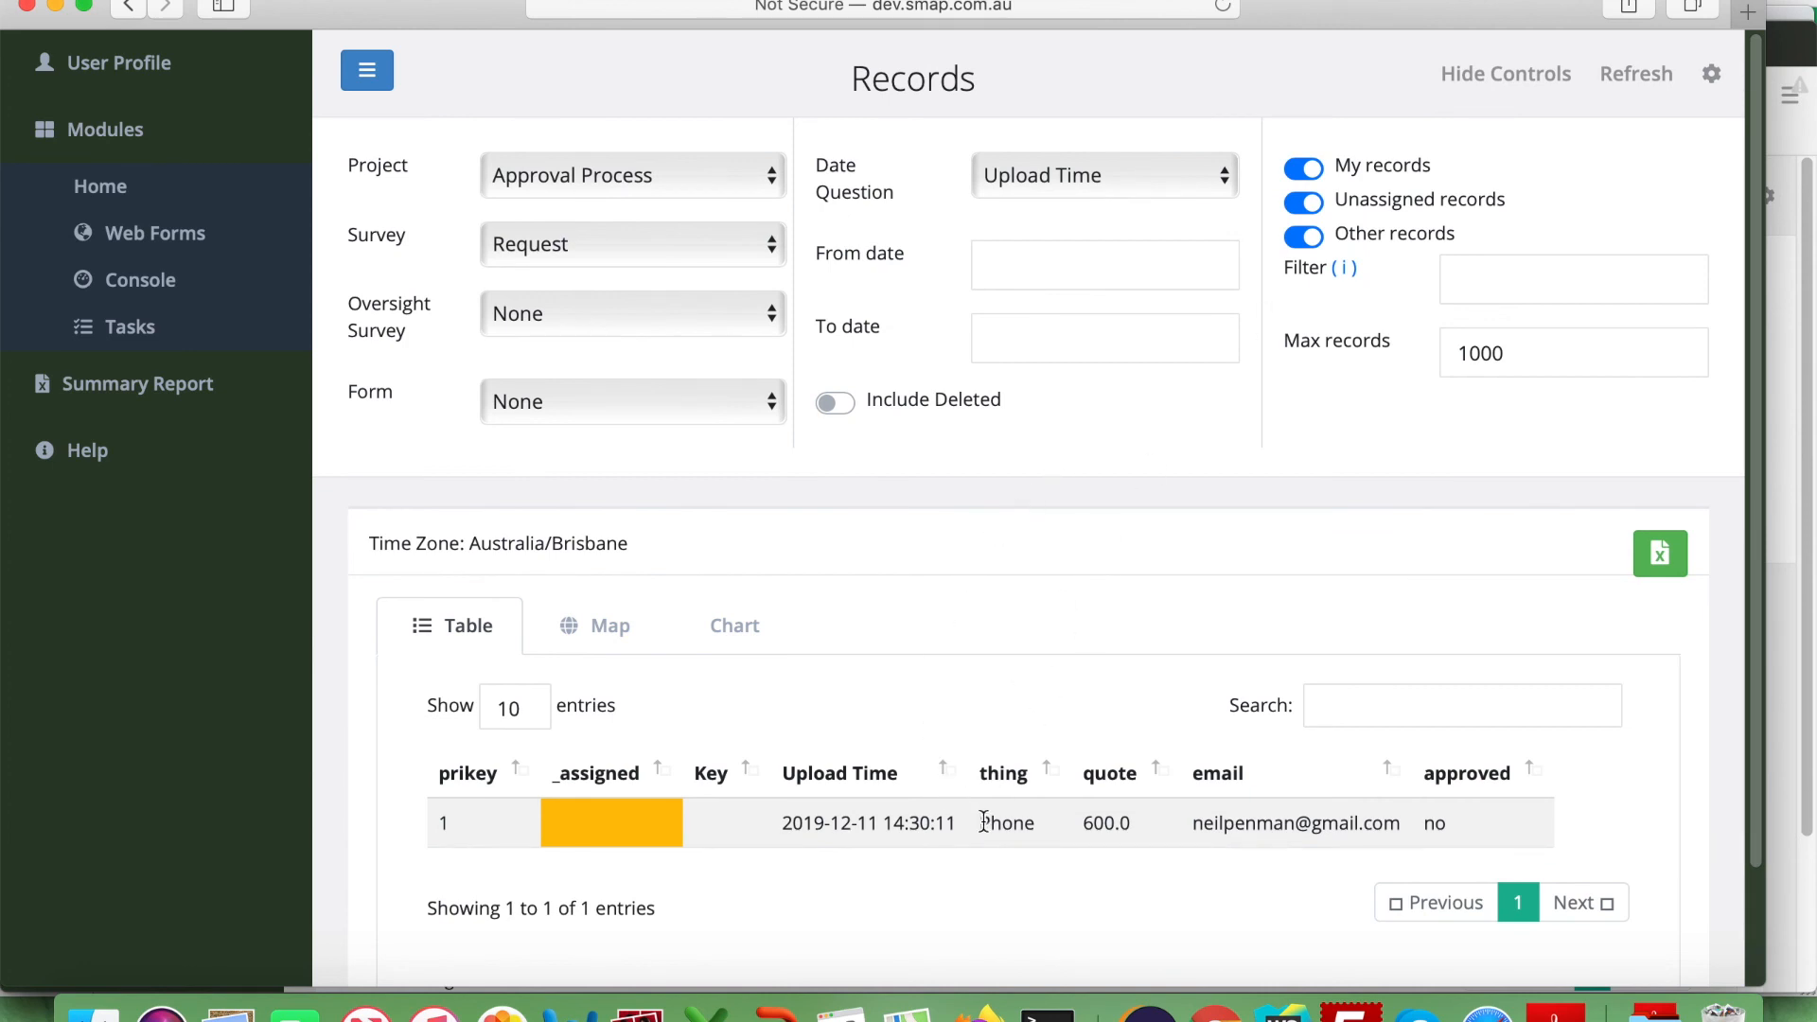
Lock the Phone request record and open it with the Approve oversight survey.
click(946, 830)
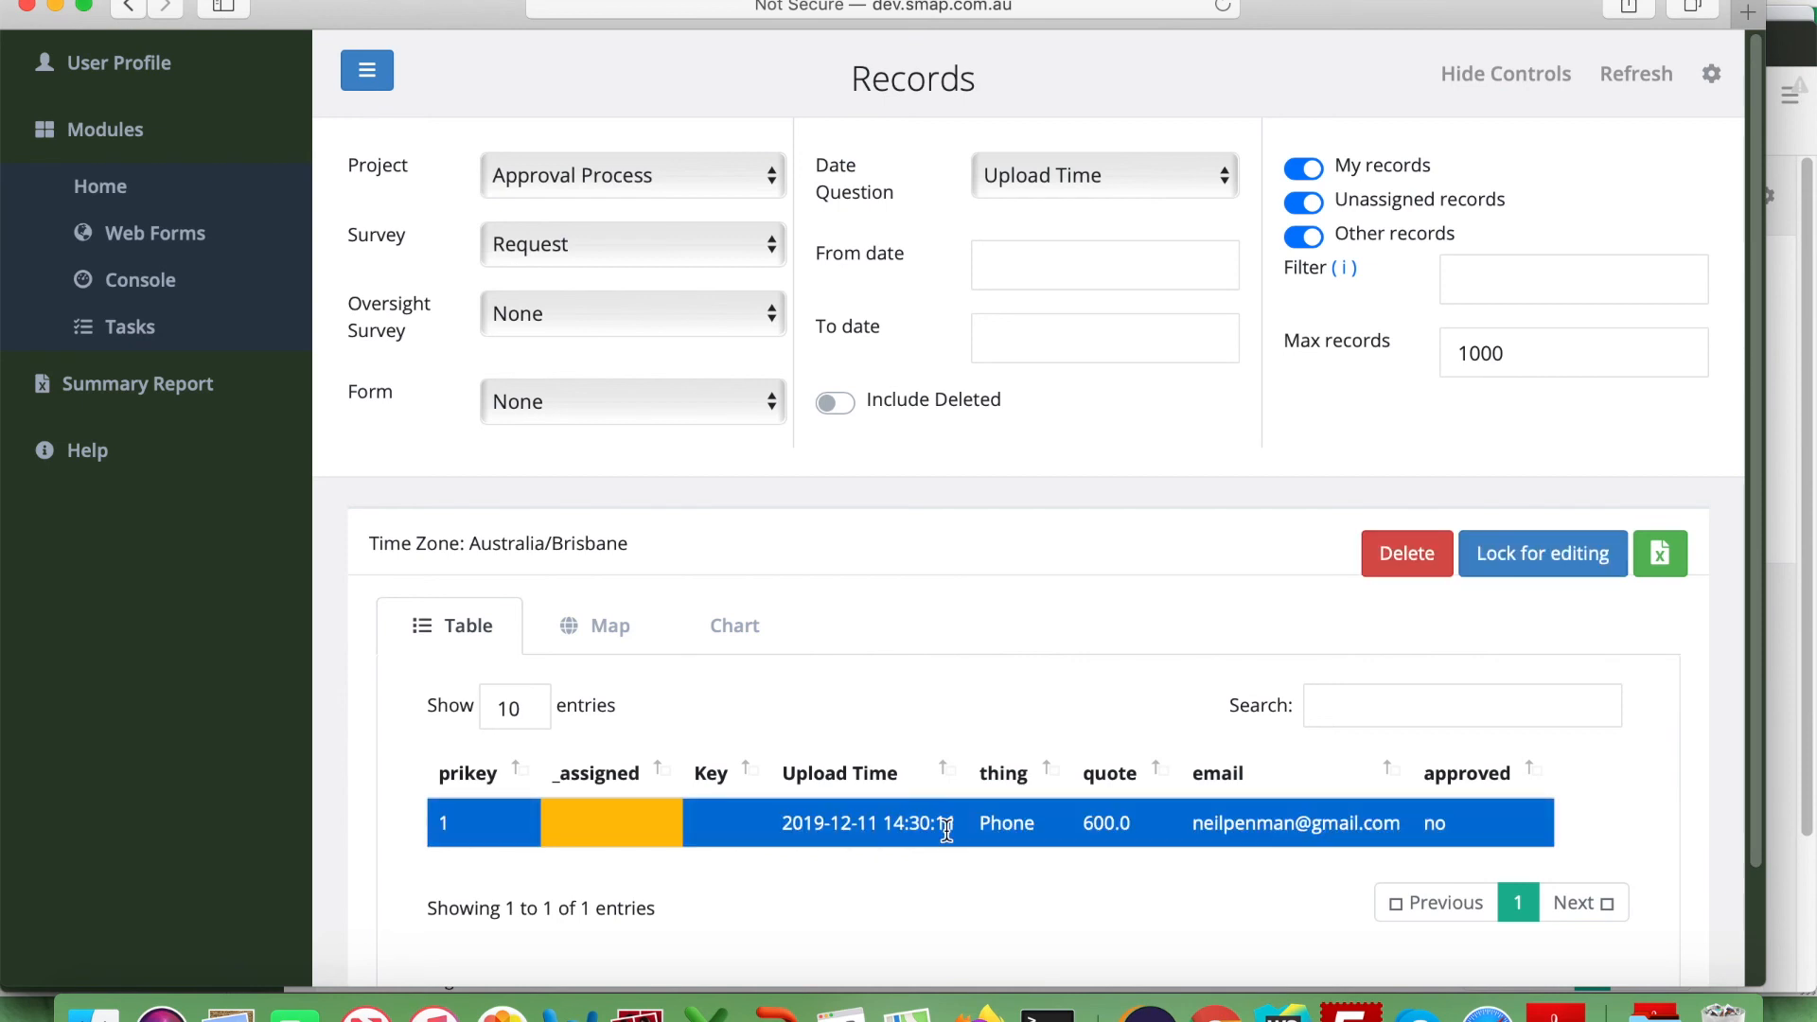
click(1556, 566)
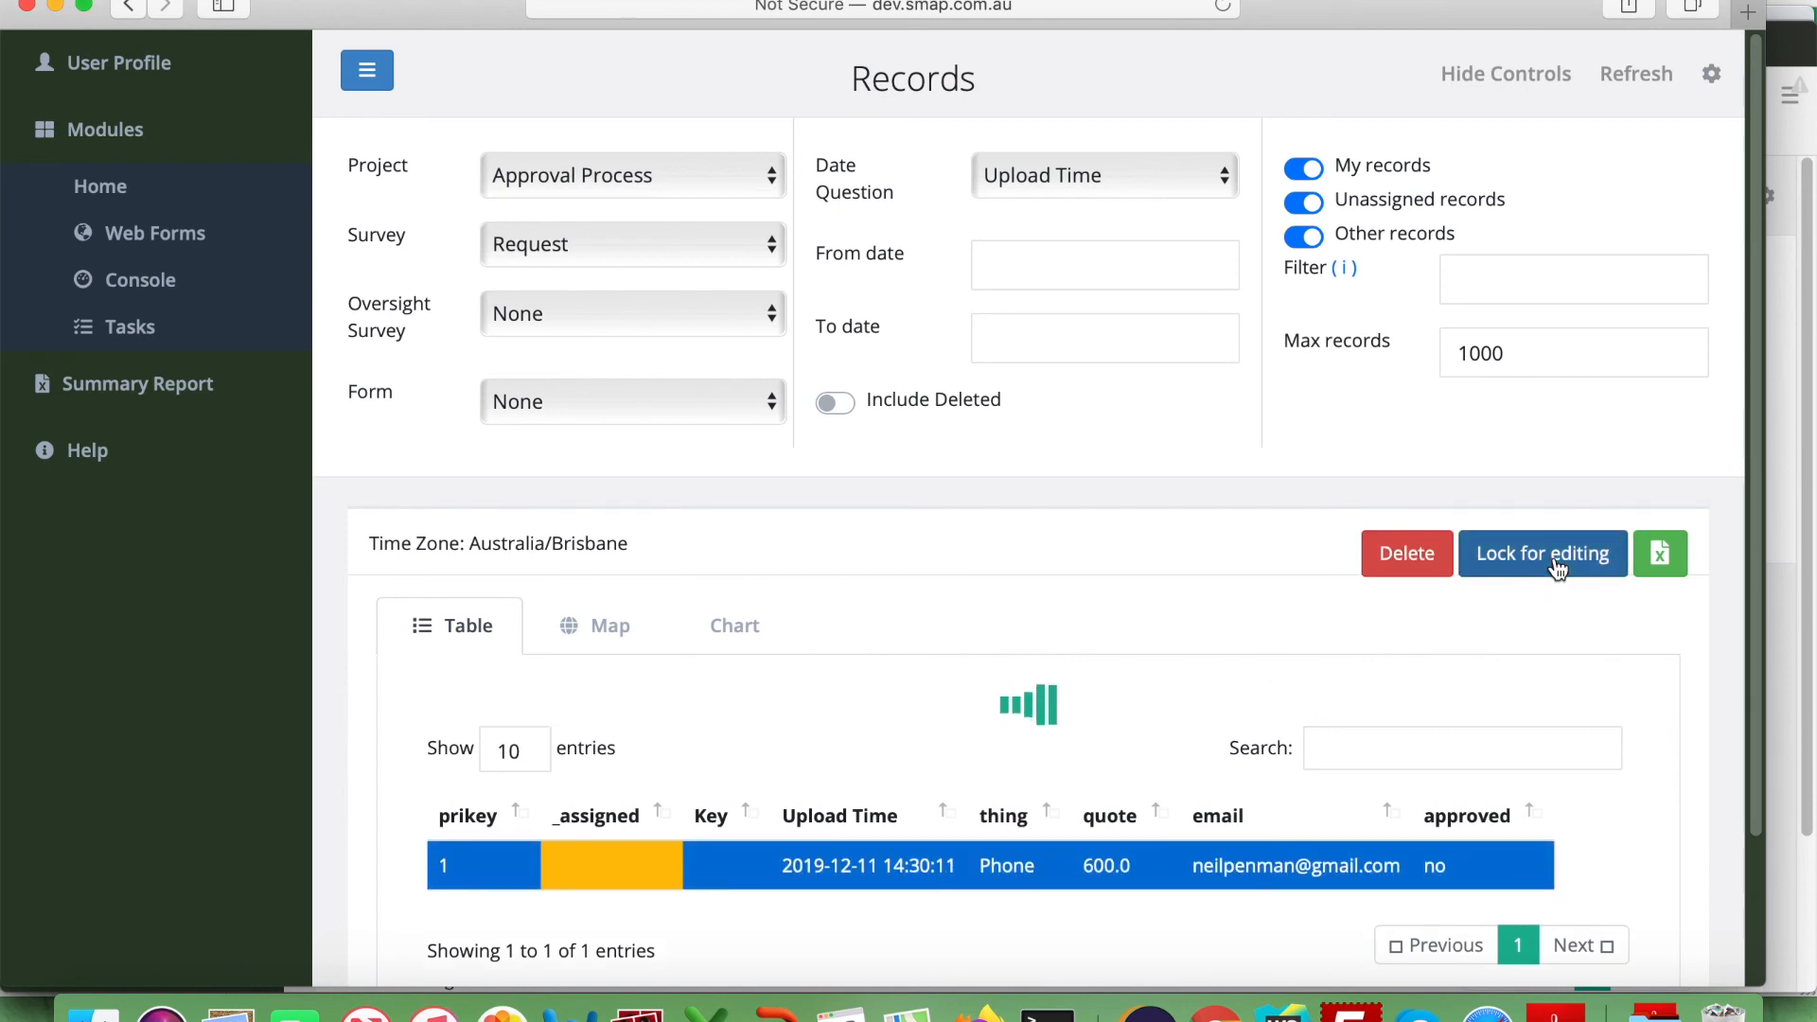
click(1596, 555)
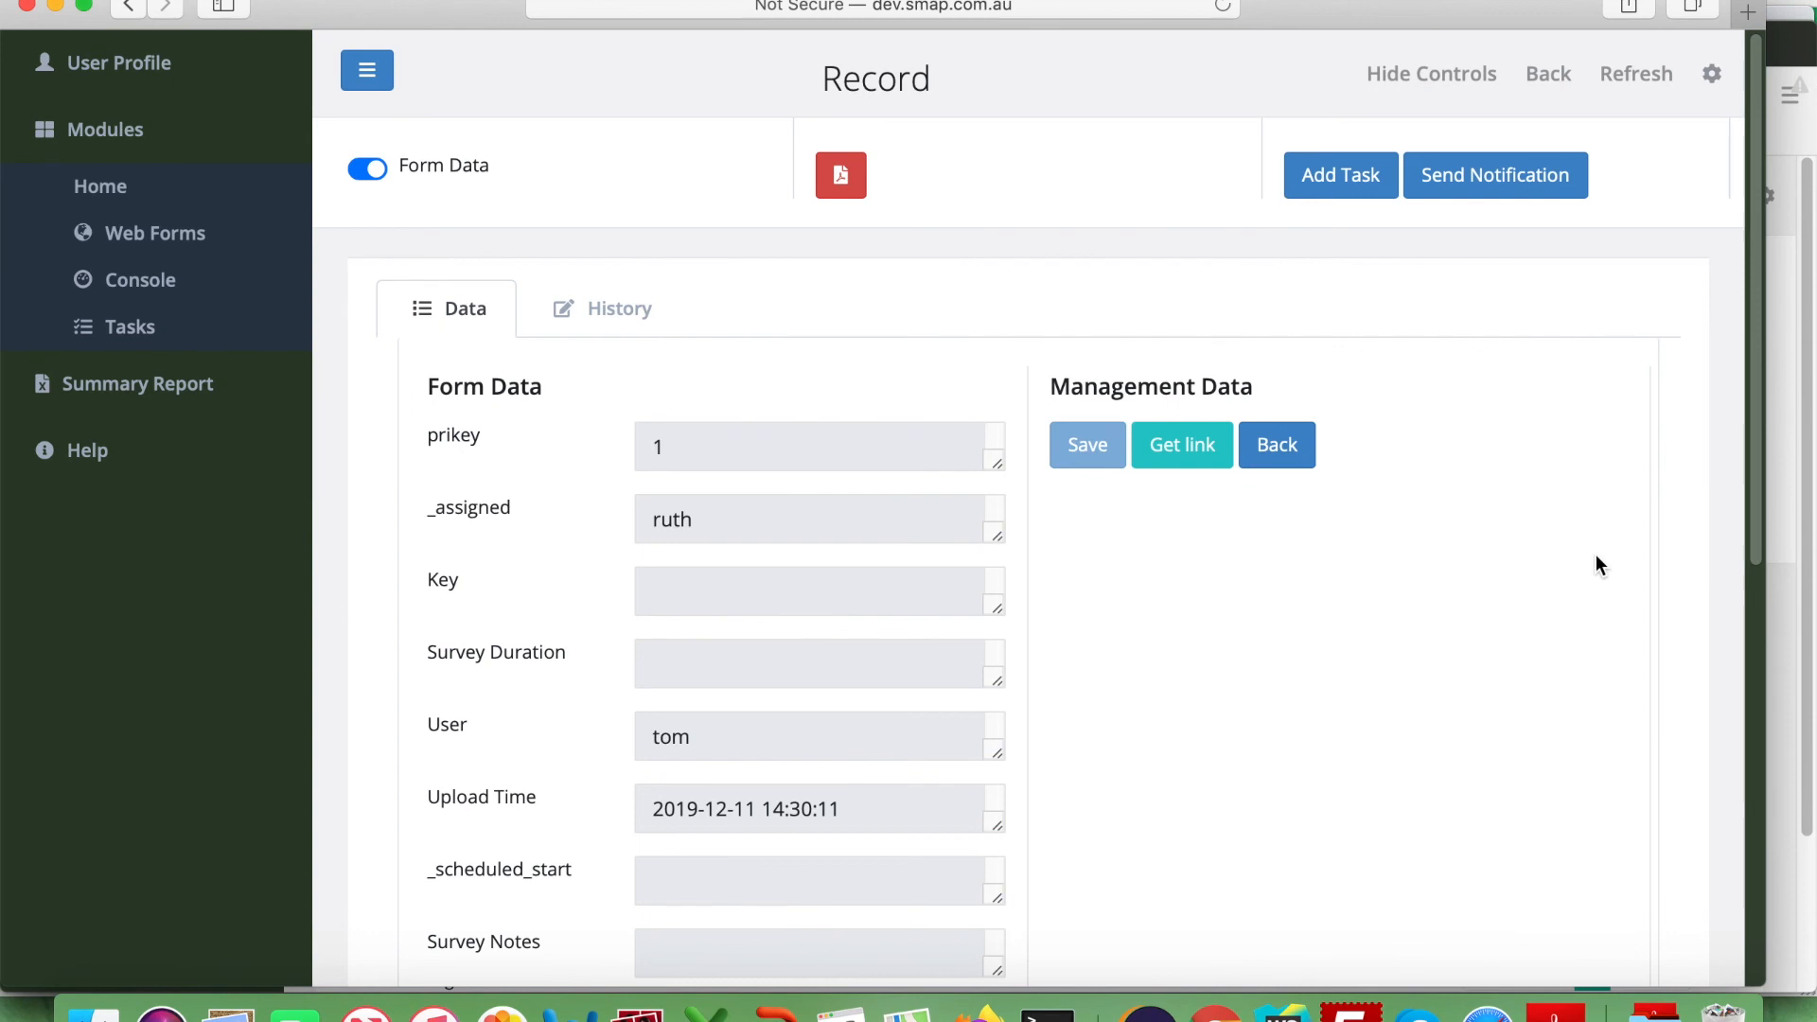
click(1542, 76)
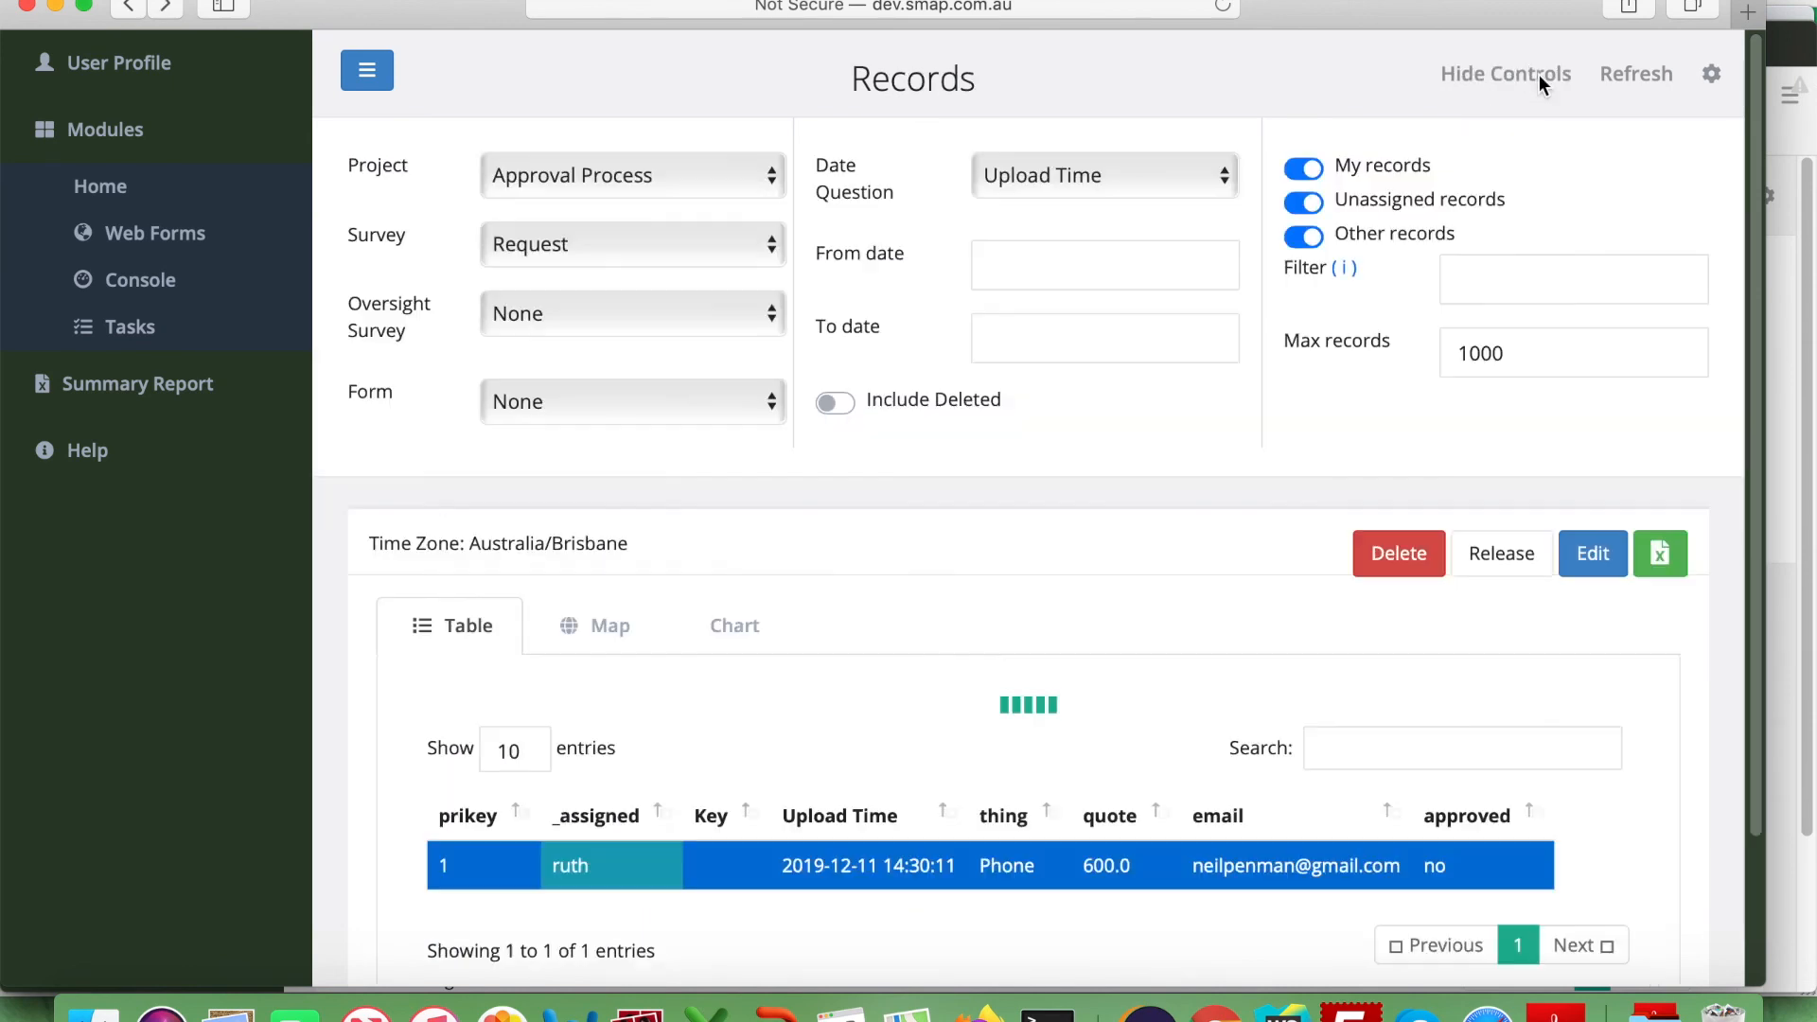
click(537, 309)
click(531, 342)
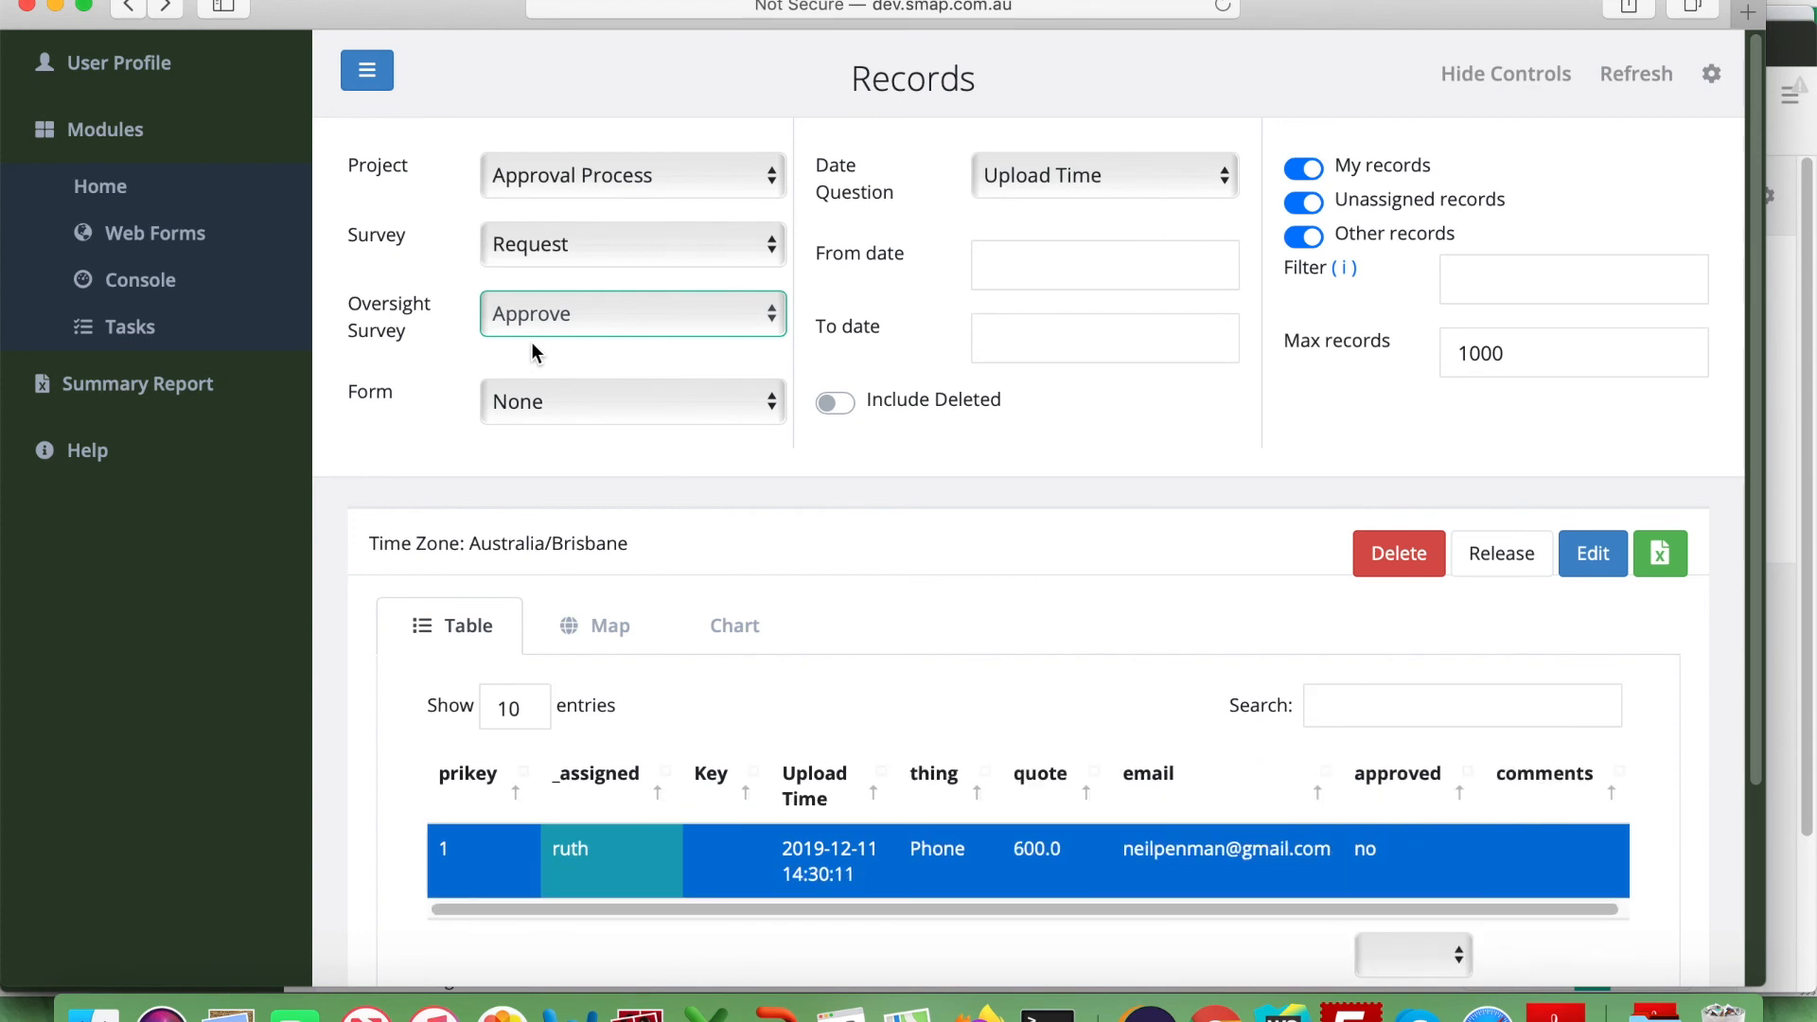
click(1593, 558)
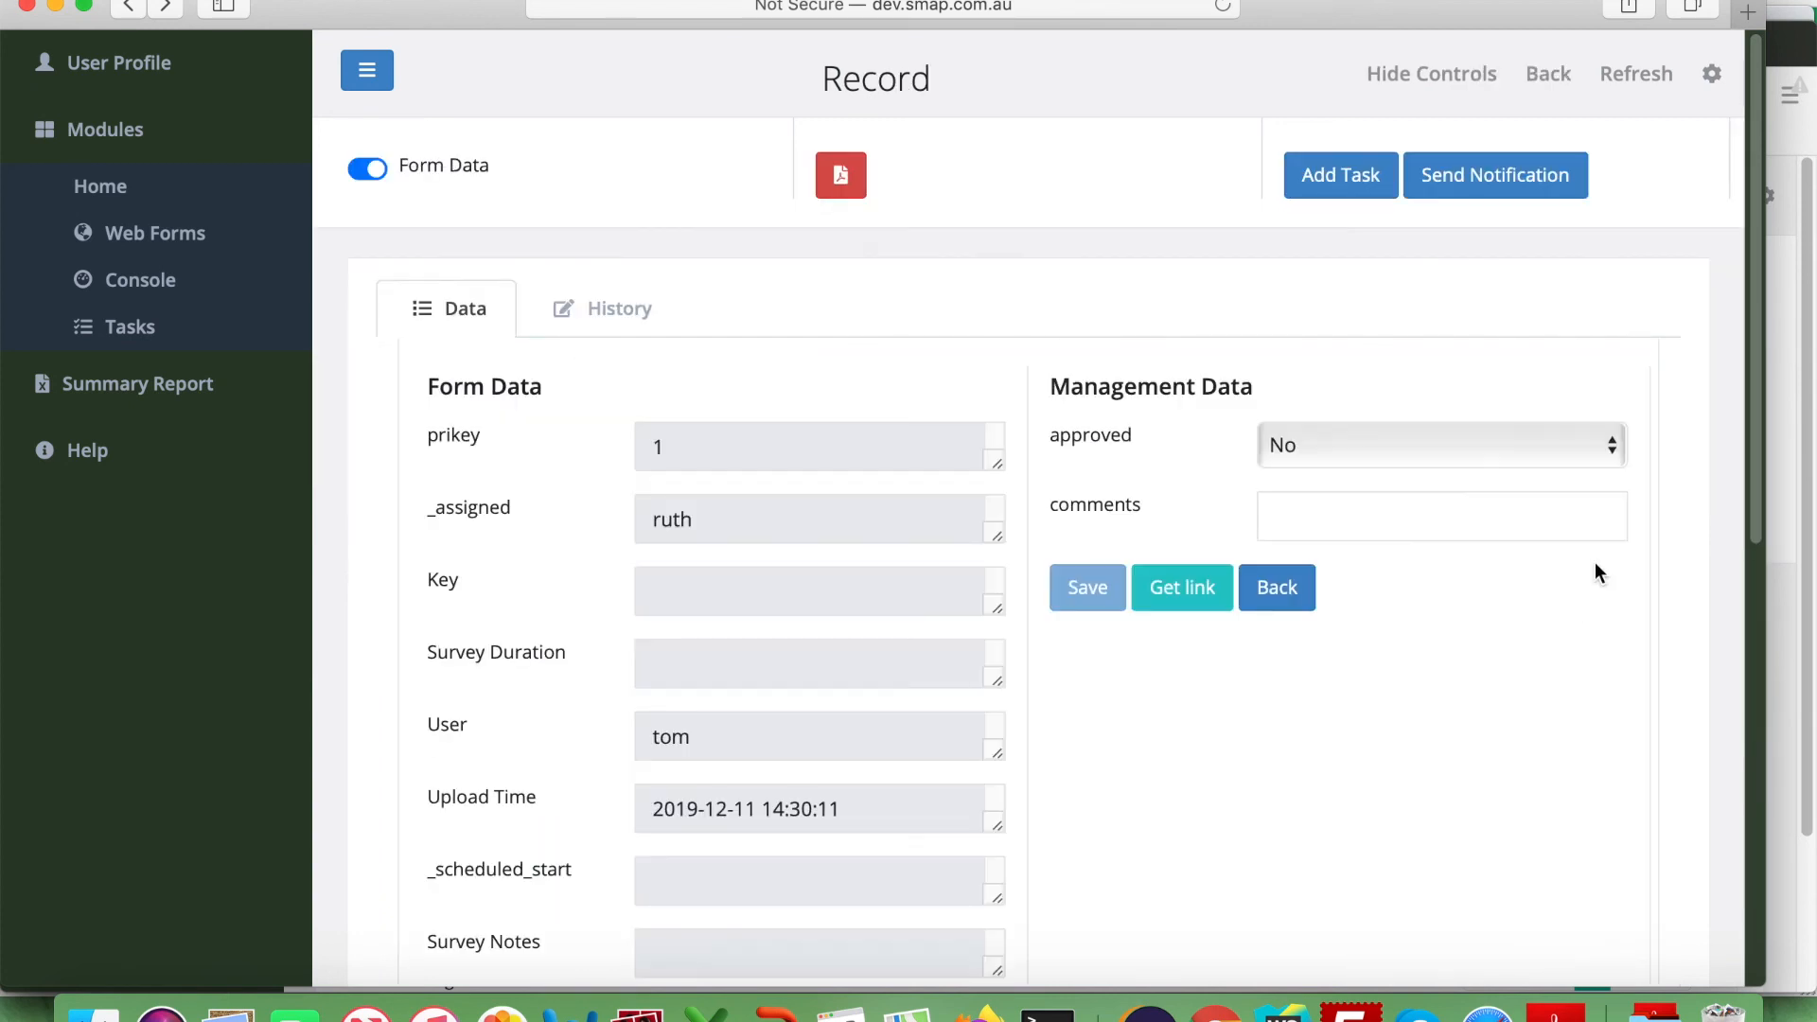
Set approved to Yes, comment 'Make sure you get a protective cover', and save.
click(1318, 515)
click(1317, 447)
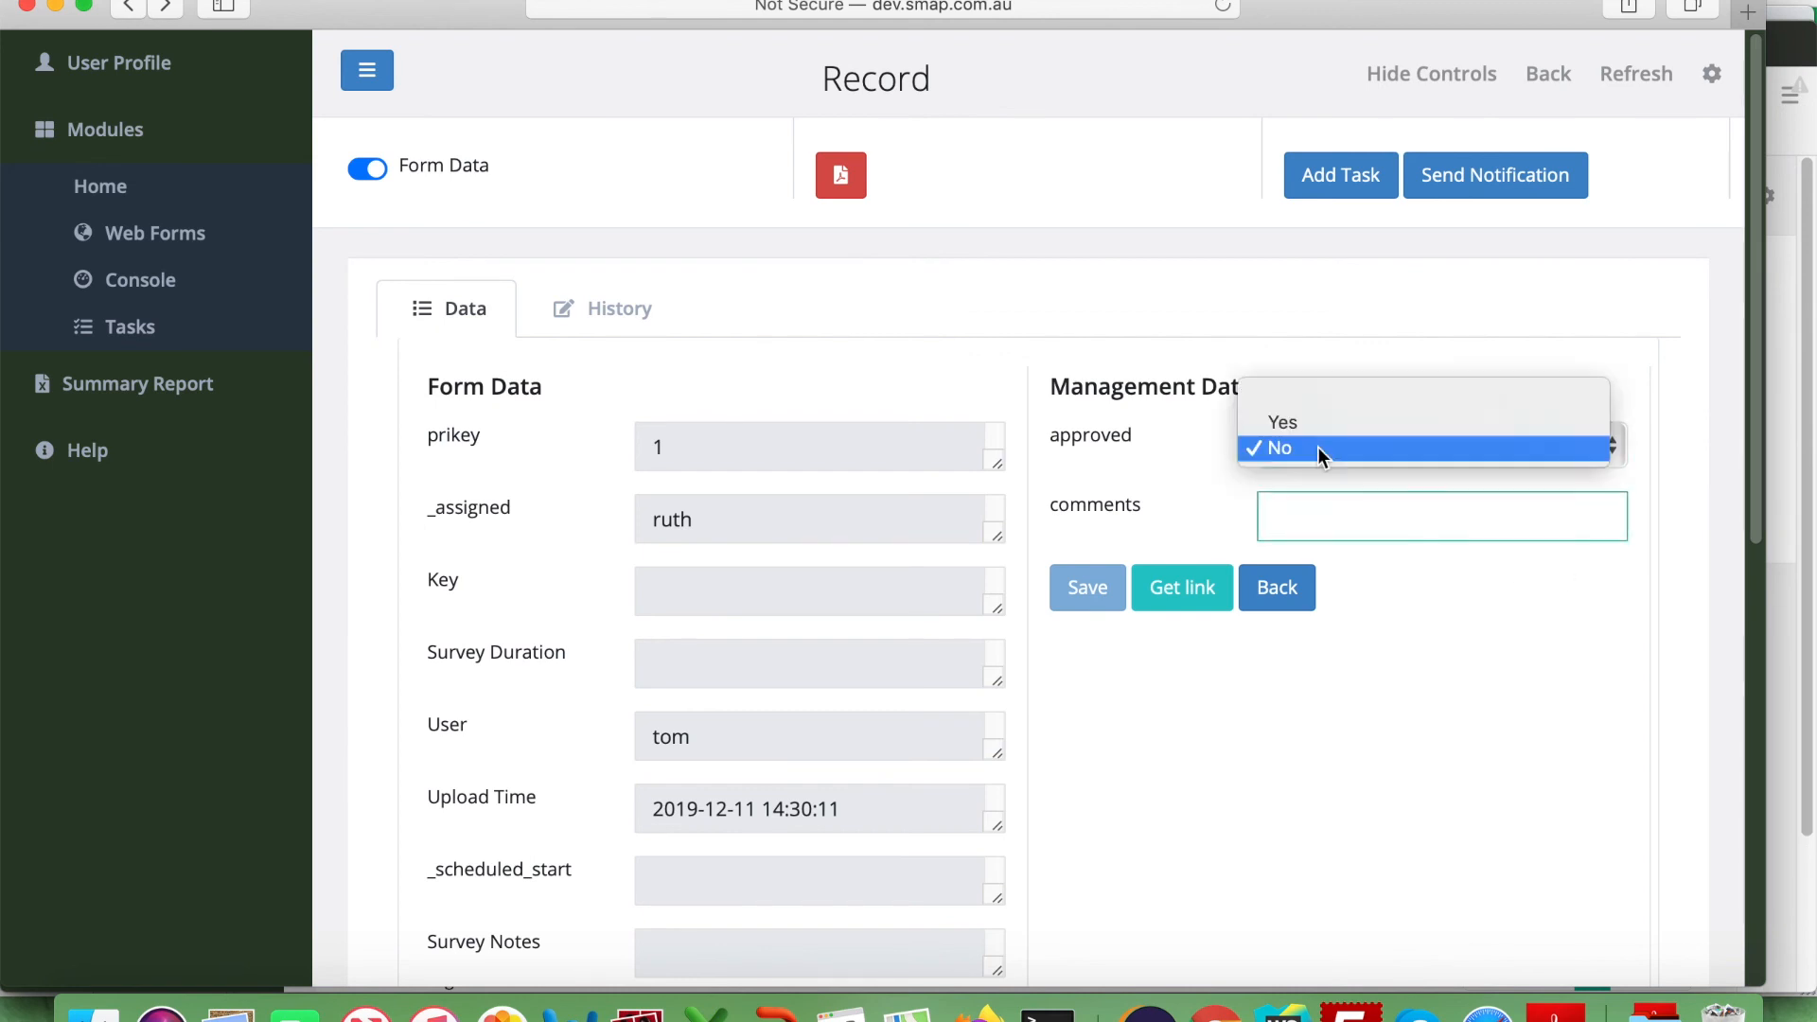
click(1314, 426)
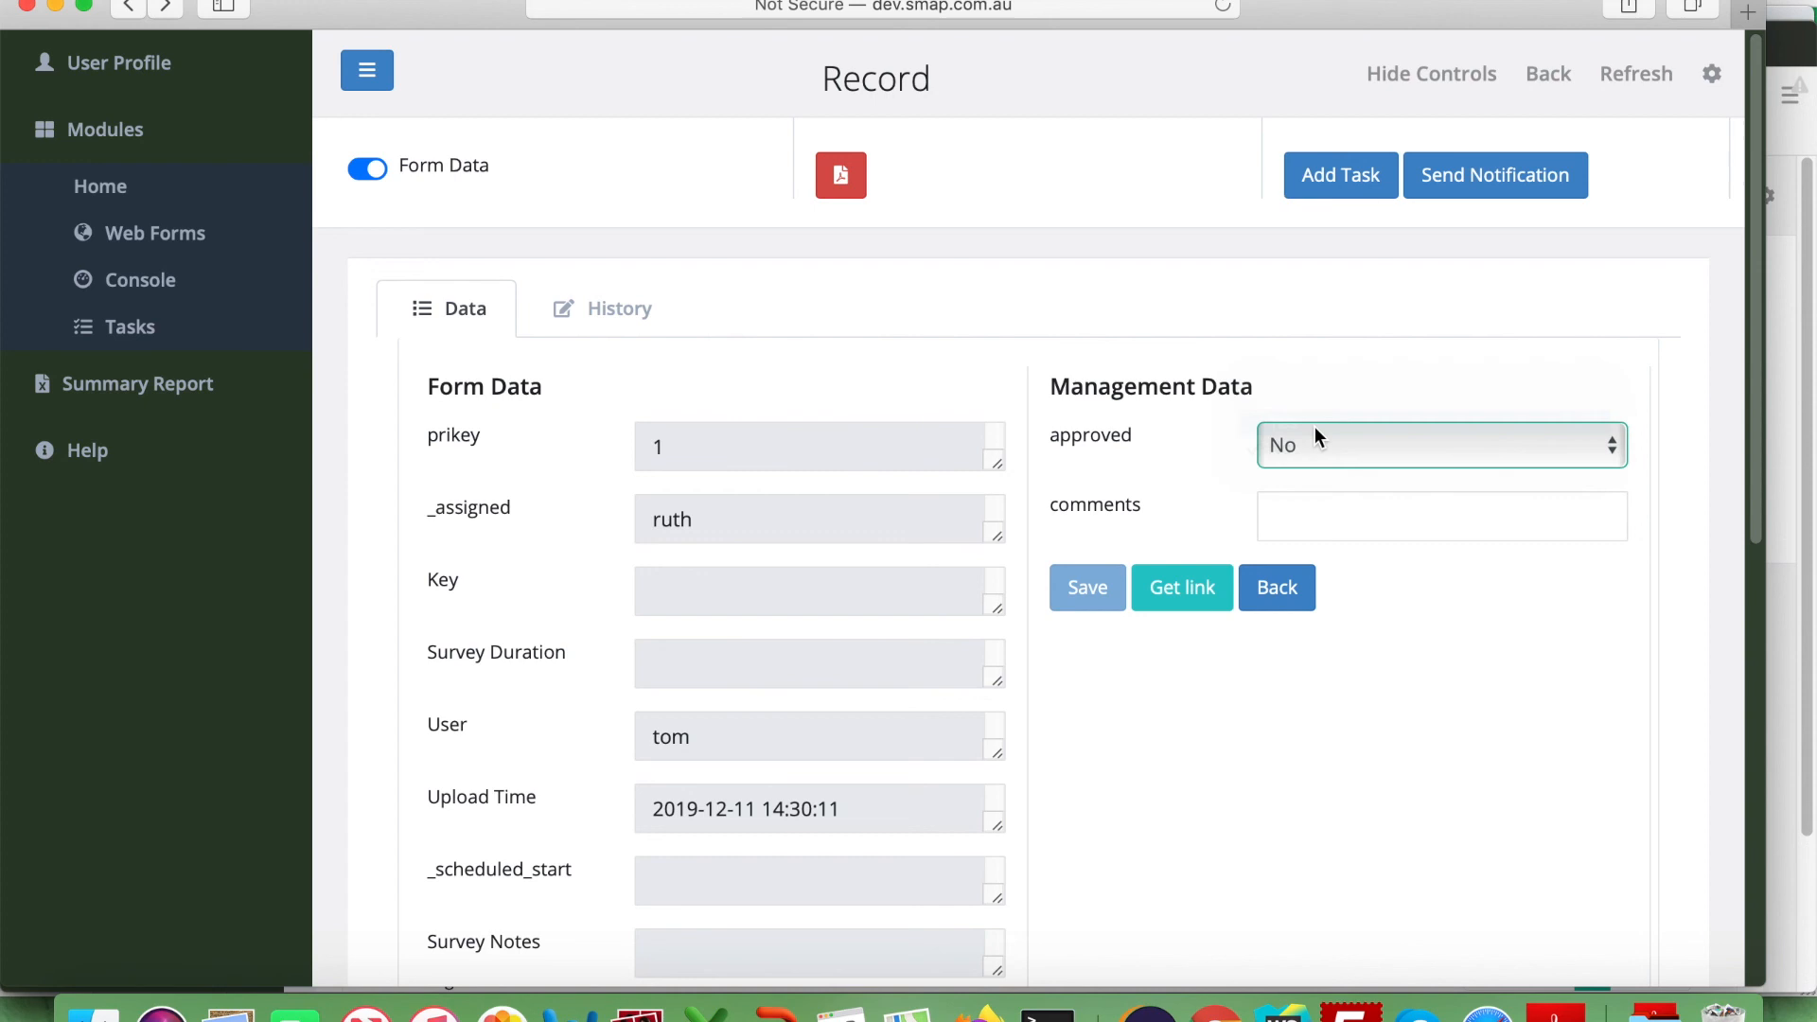
click(1295, 517)
text(Make sure you get a protective cover)
click(1093, 587)
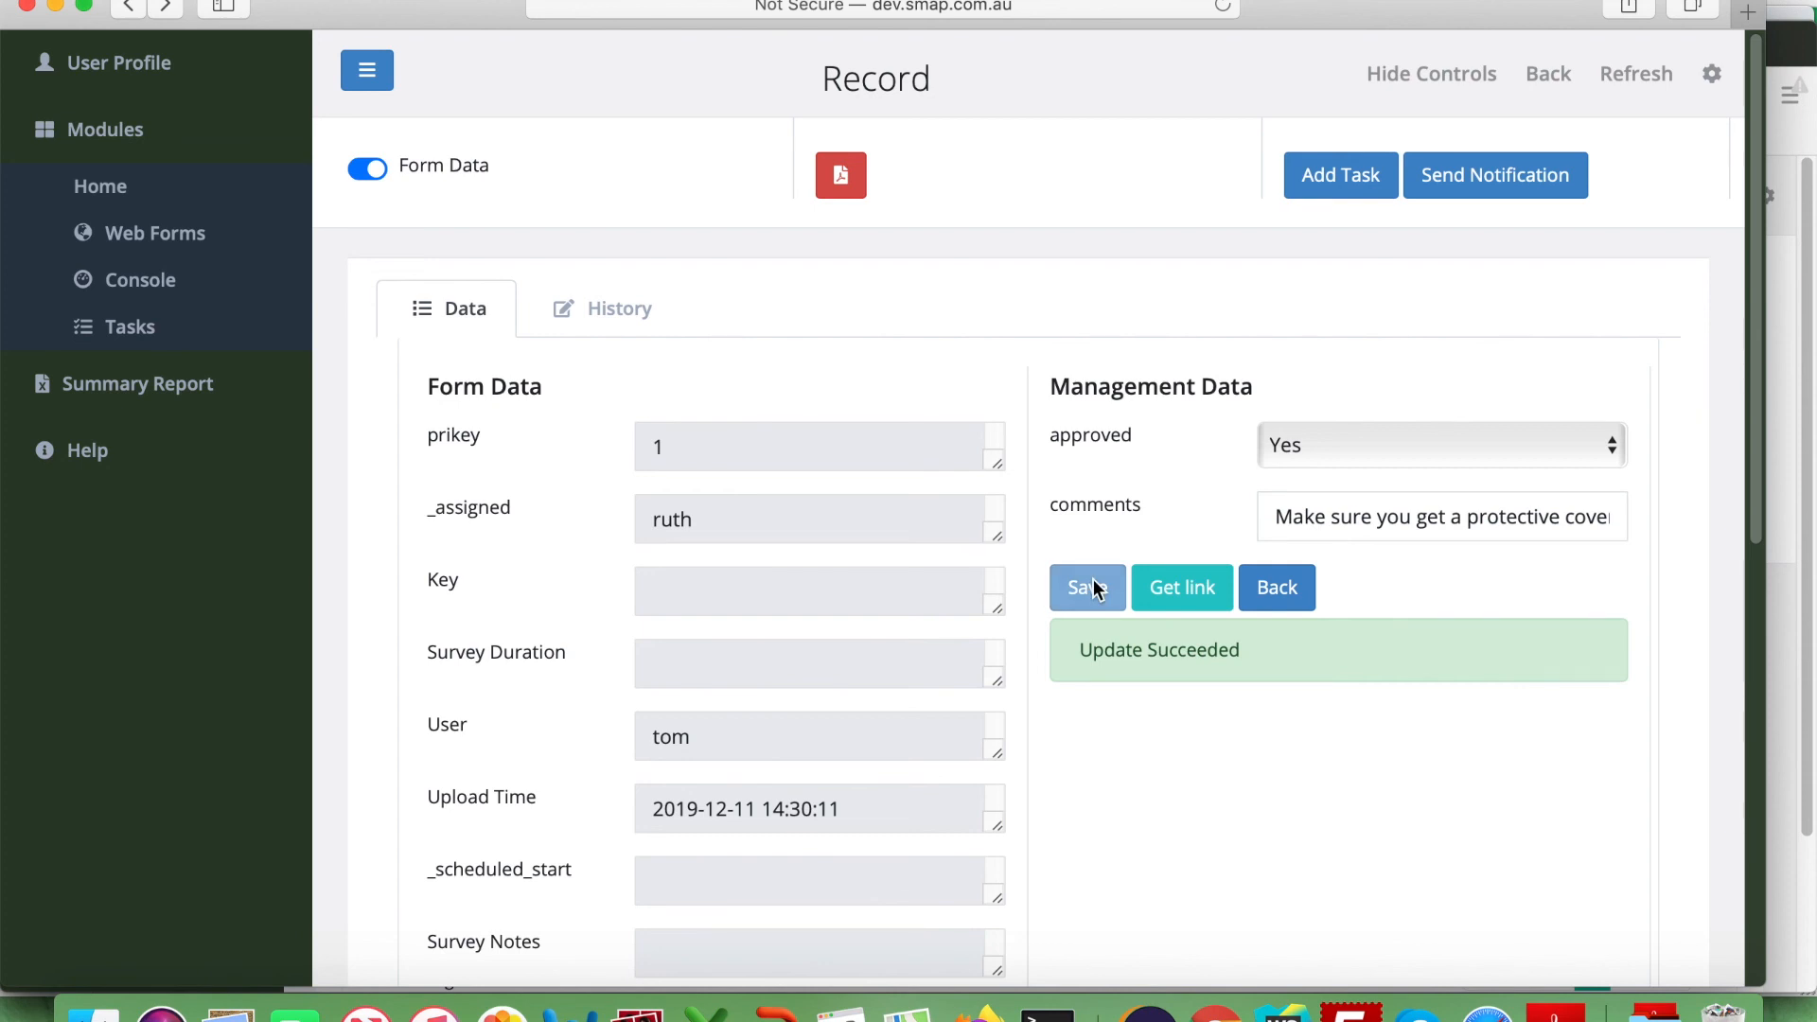
Refresh the Gmail inbox in Chrome and read the Request Approved email for the 600-dollar Phone.
key(super+Tab)
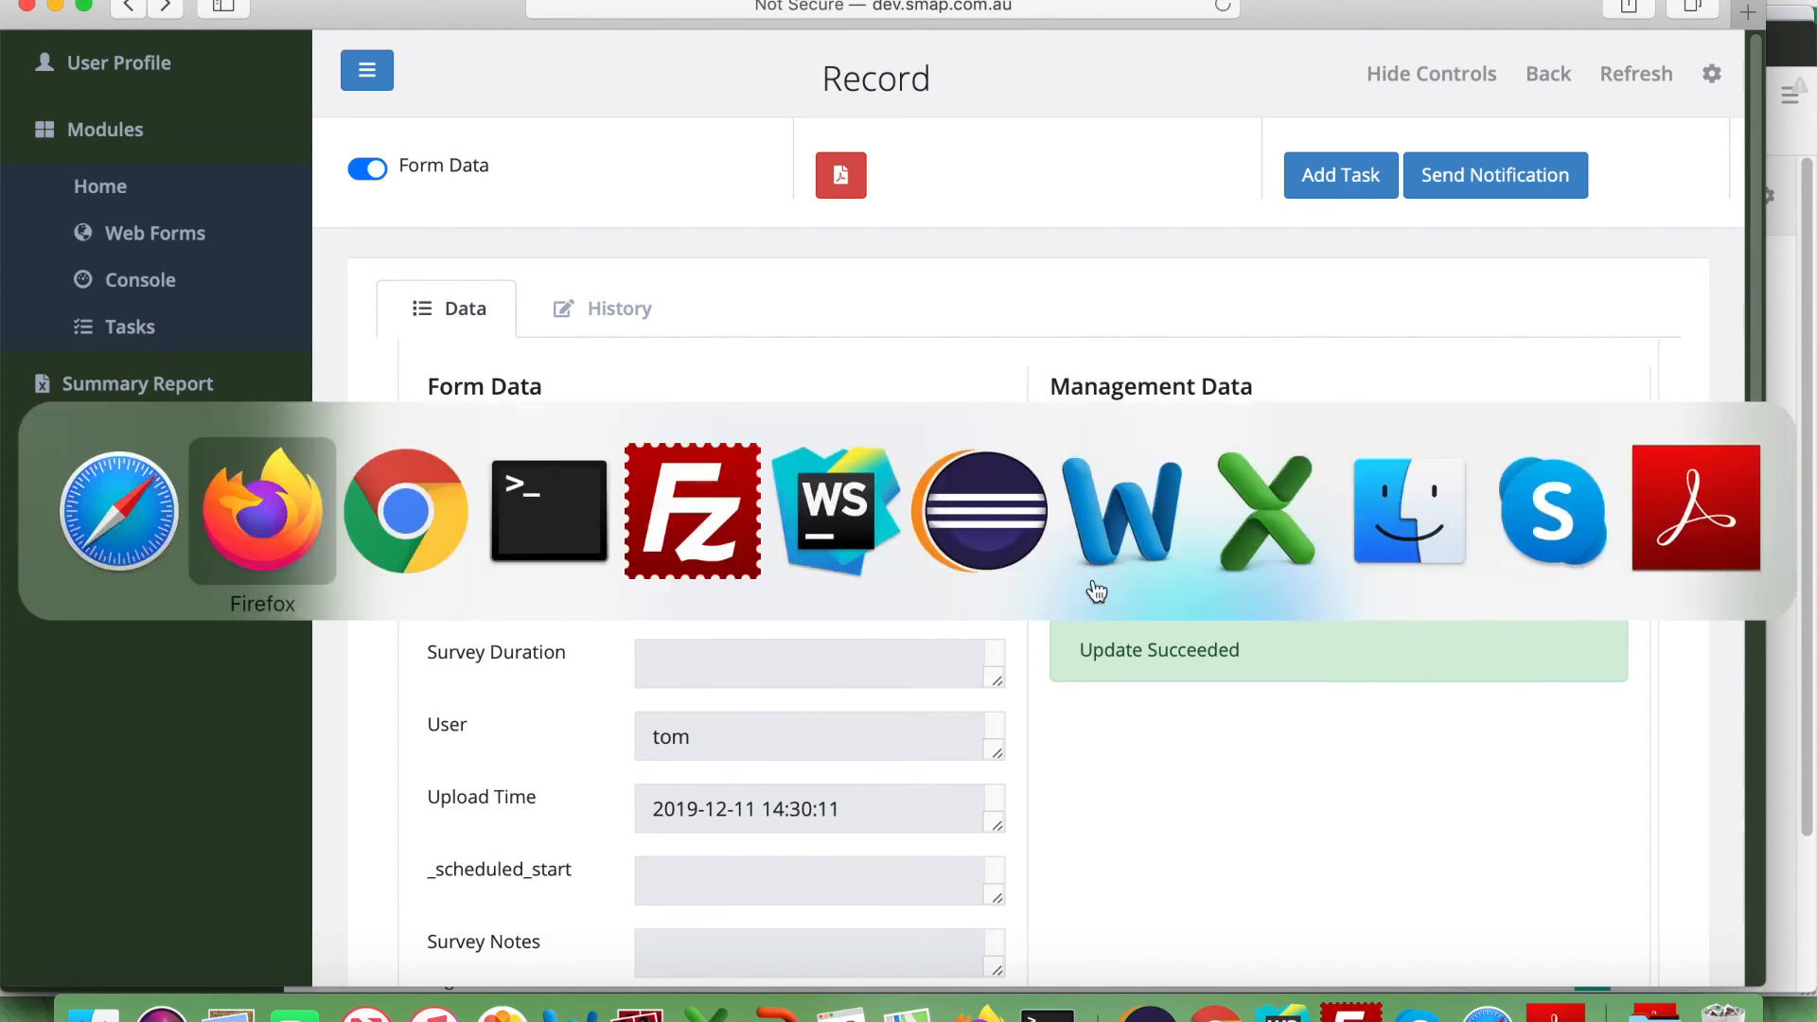
key(super+Tab)
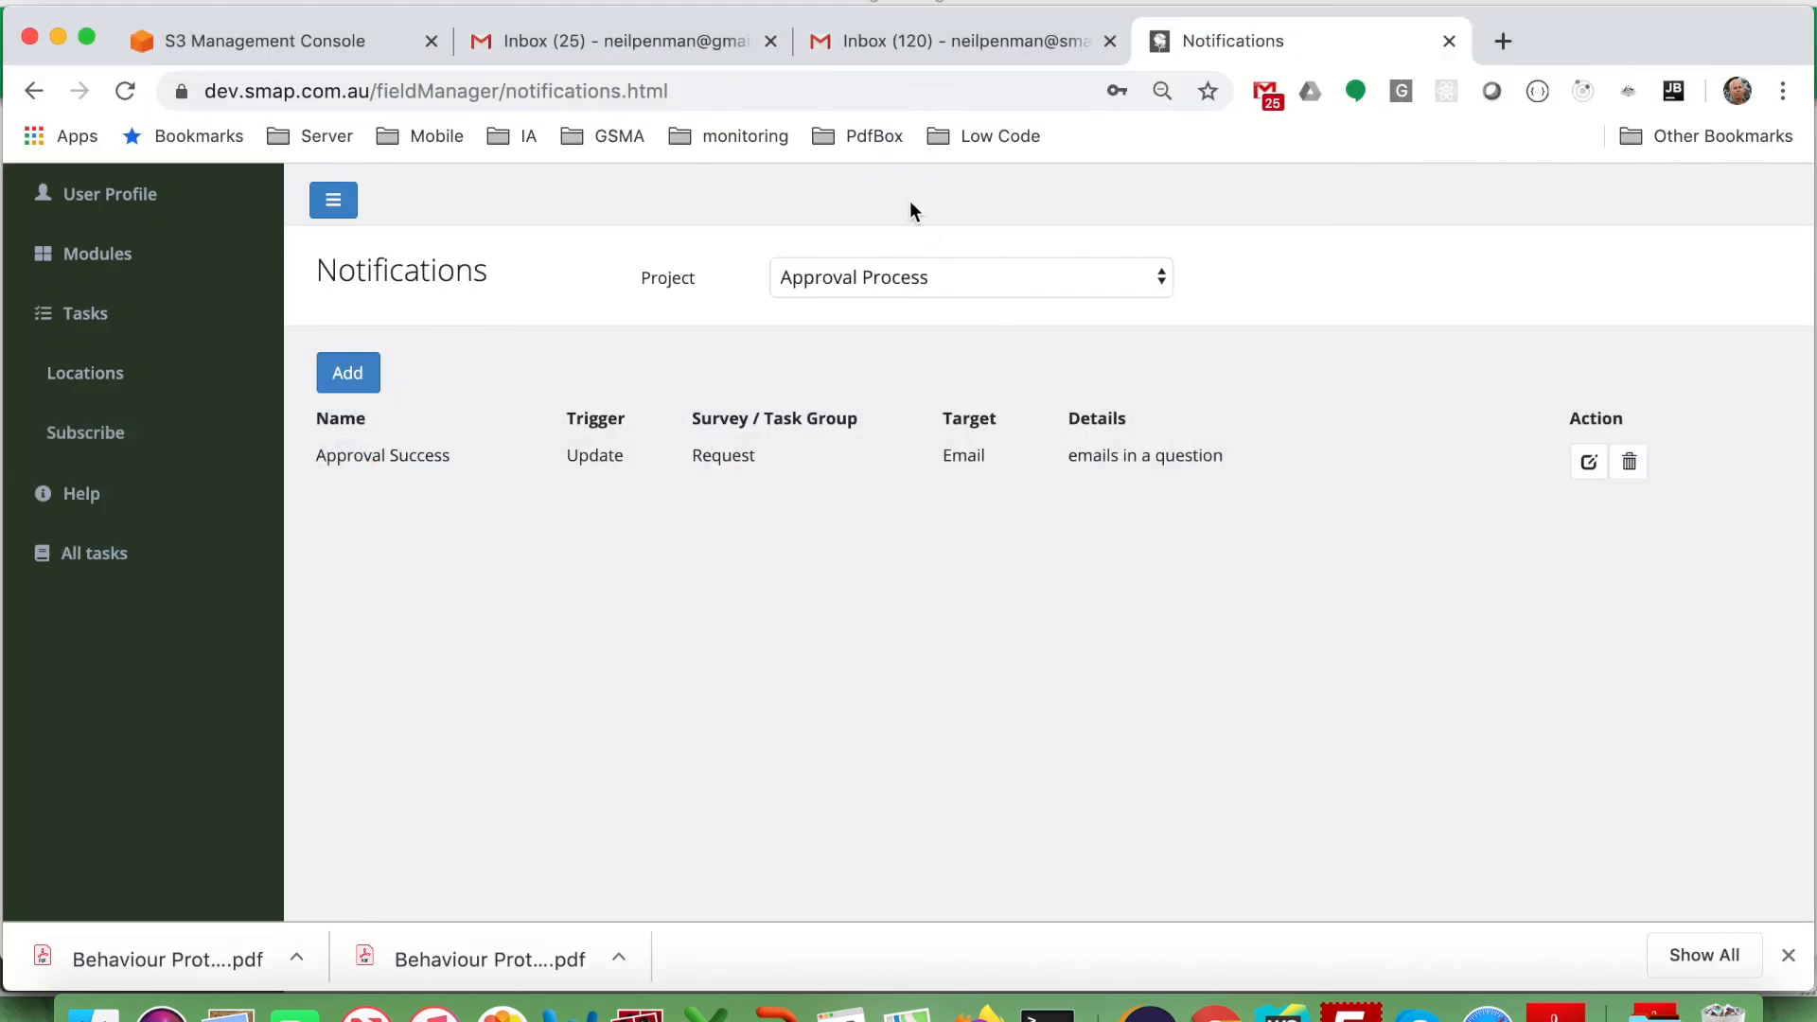
click(559, 35)
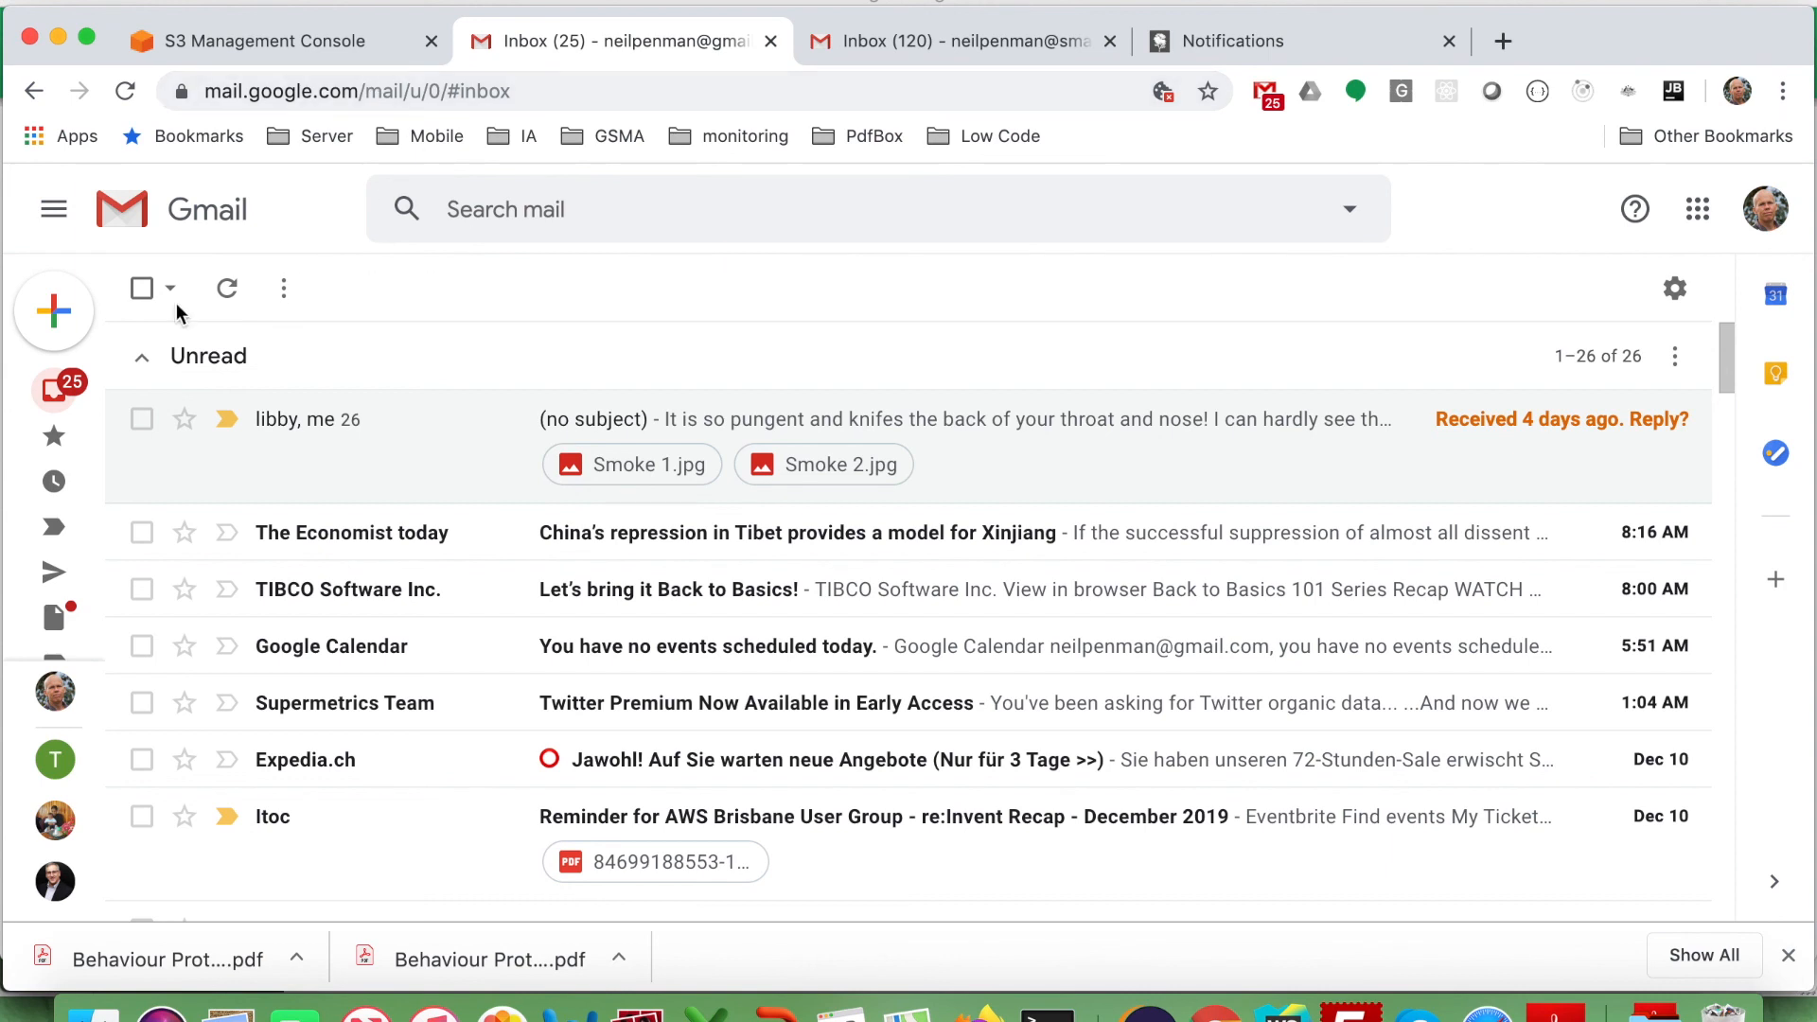
click(229, 294)
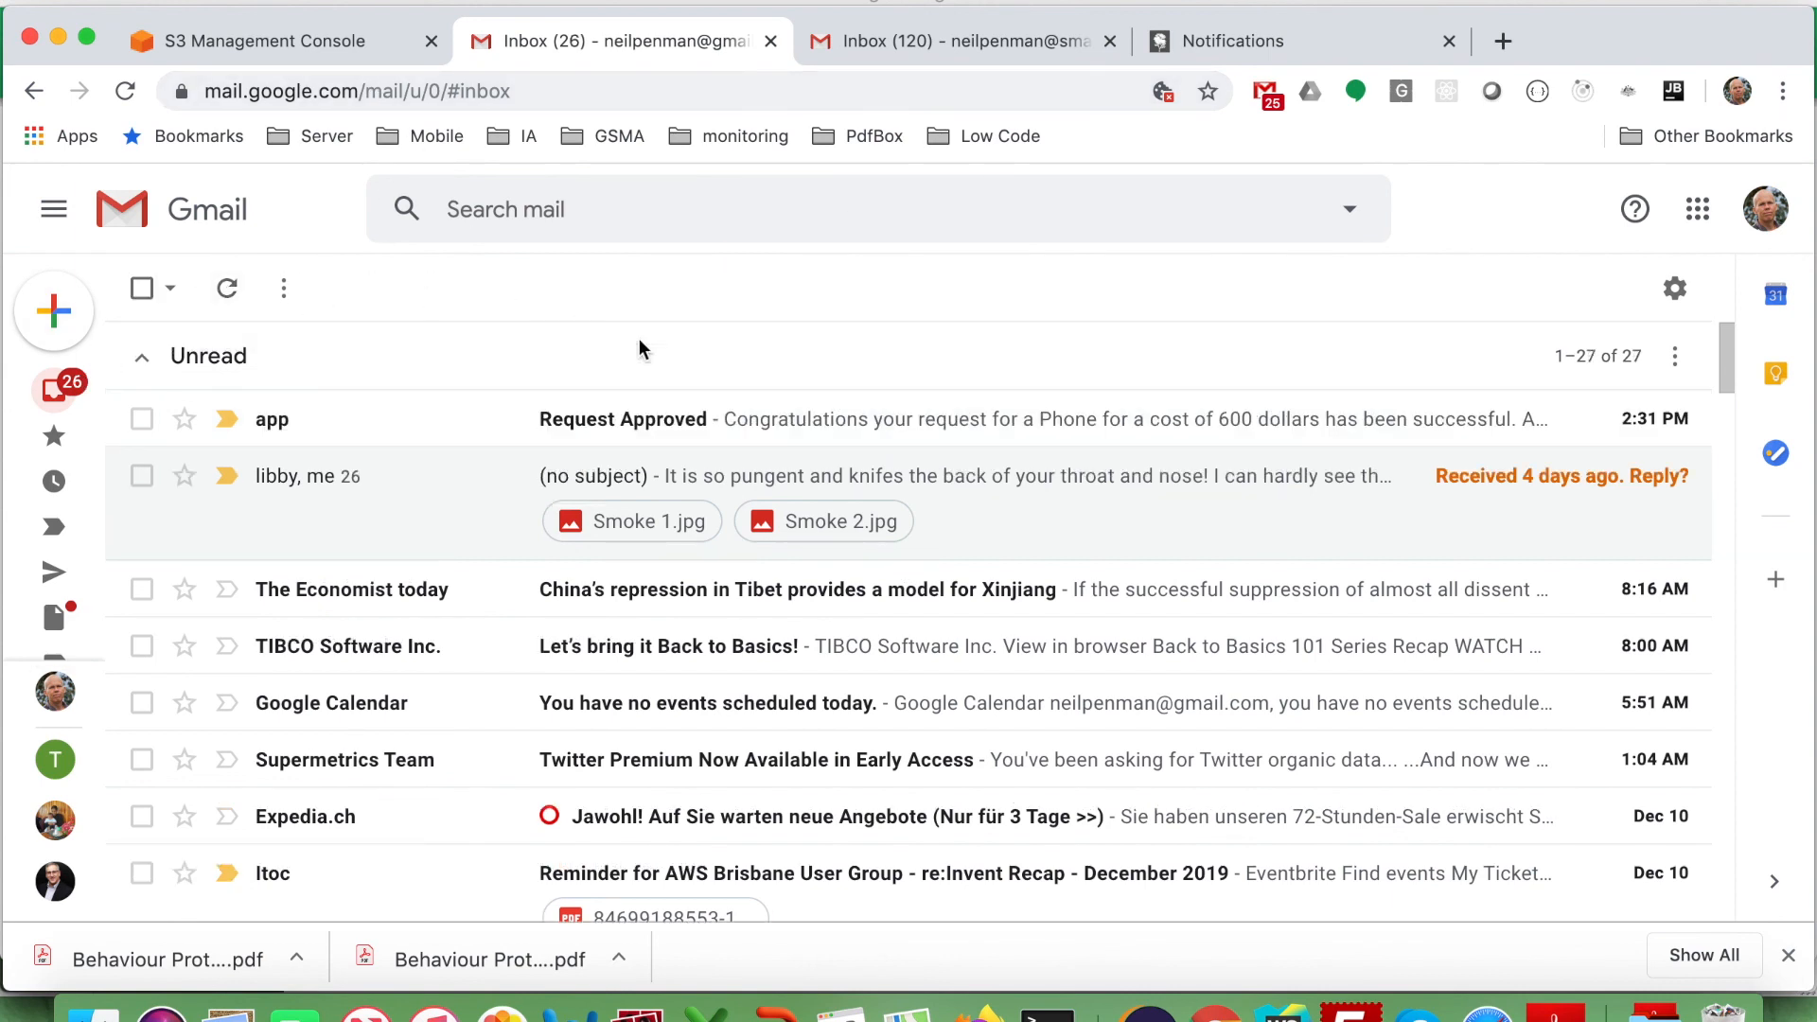
click(814, 421)
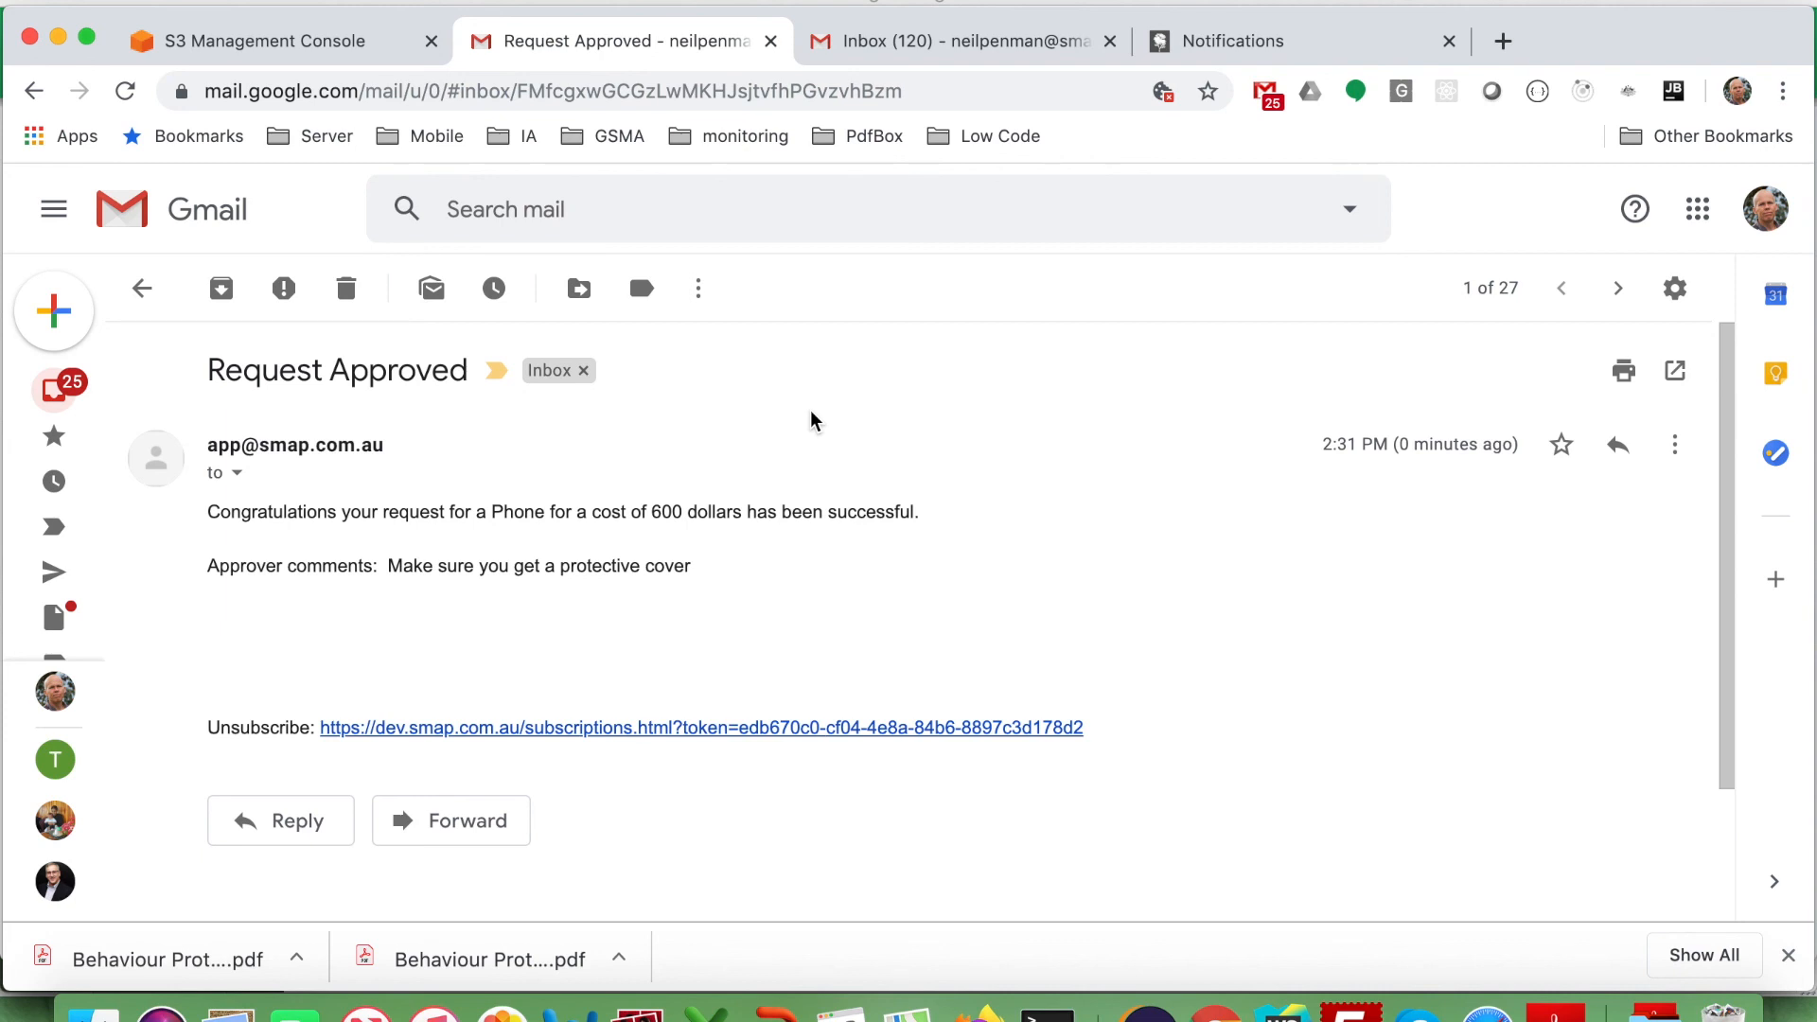
key(super+Tab)
key(super+Tab)
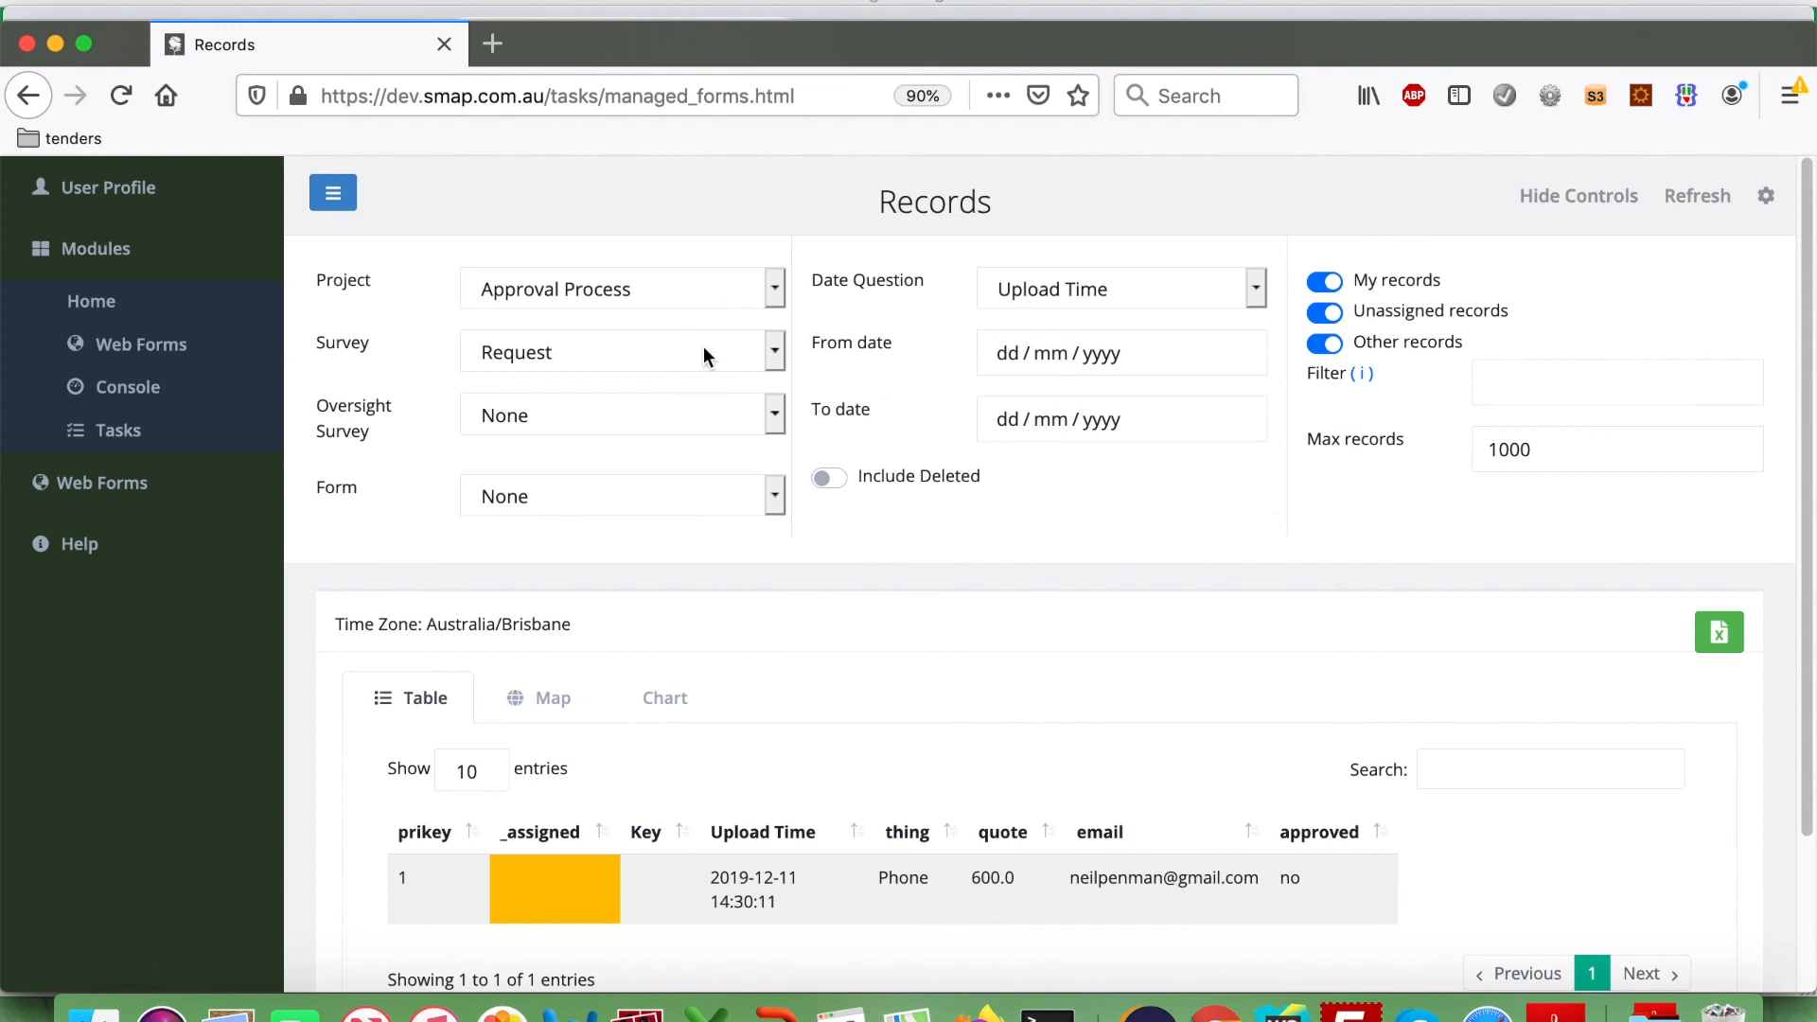
Reload the Records table to confirm the Phone request now shows approved yes.
click(1694, 195)
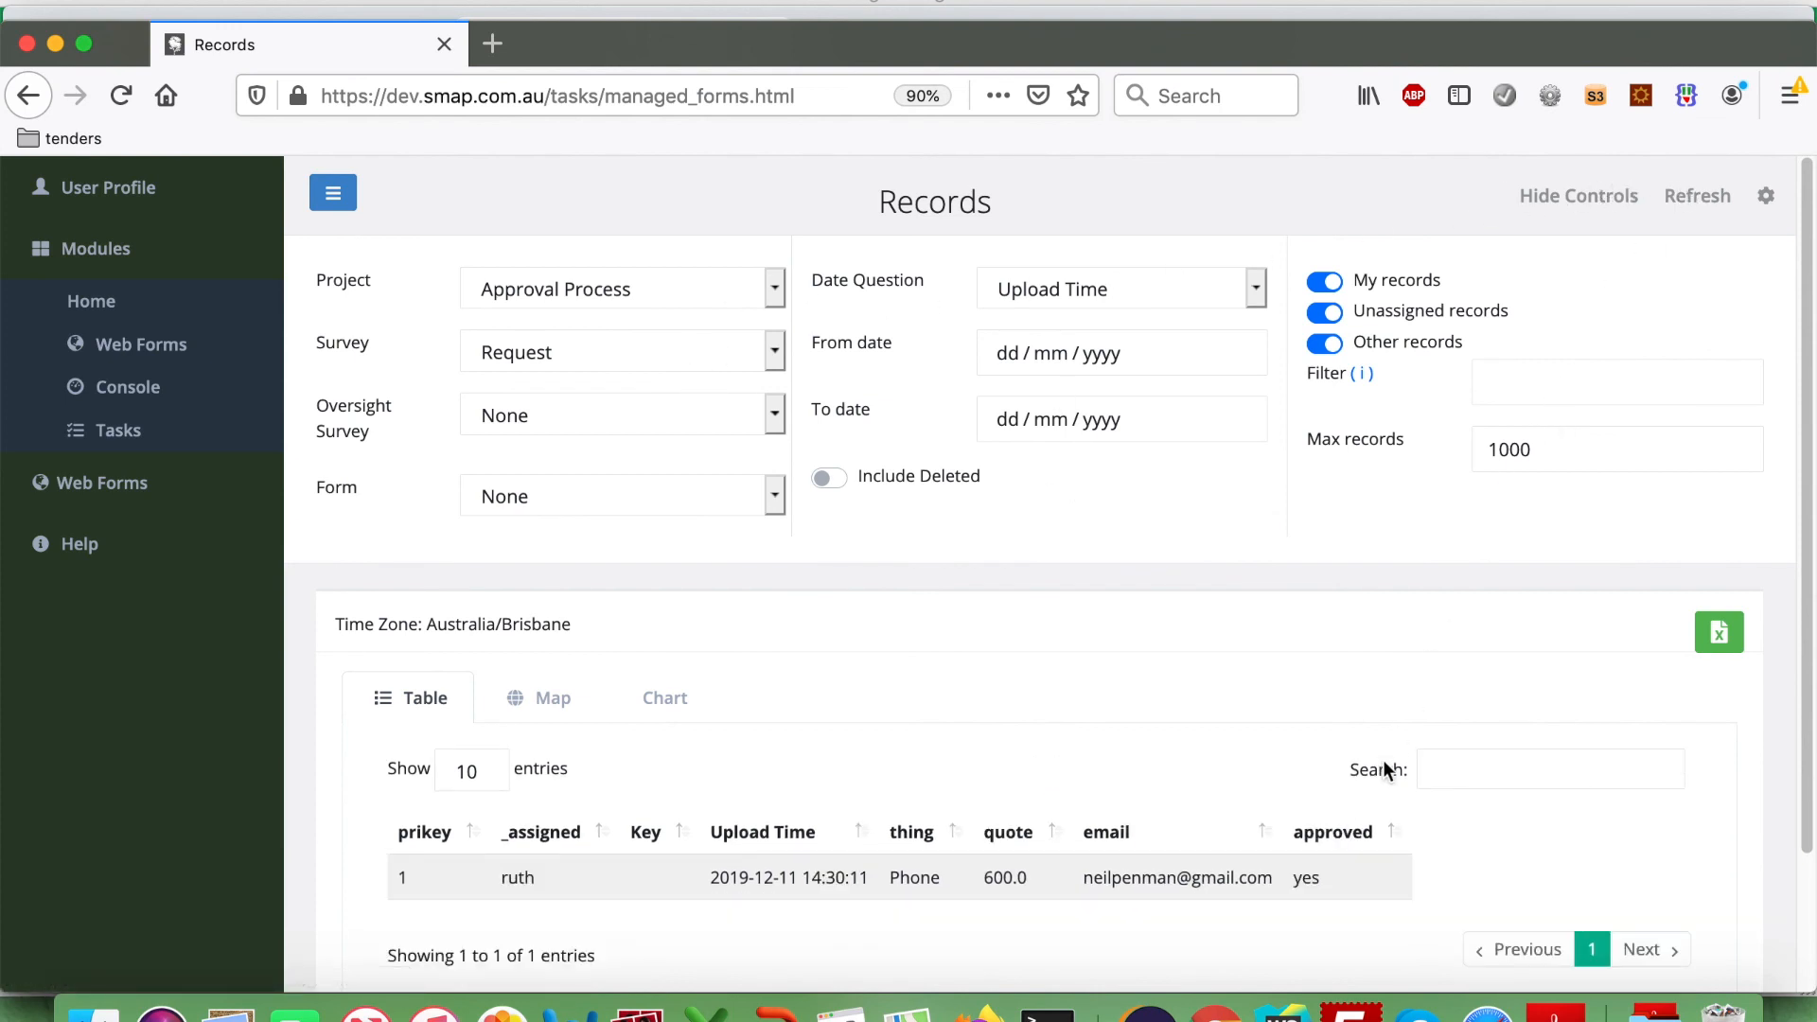
scroll(1342, 879, down, 3)
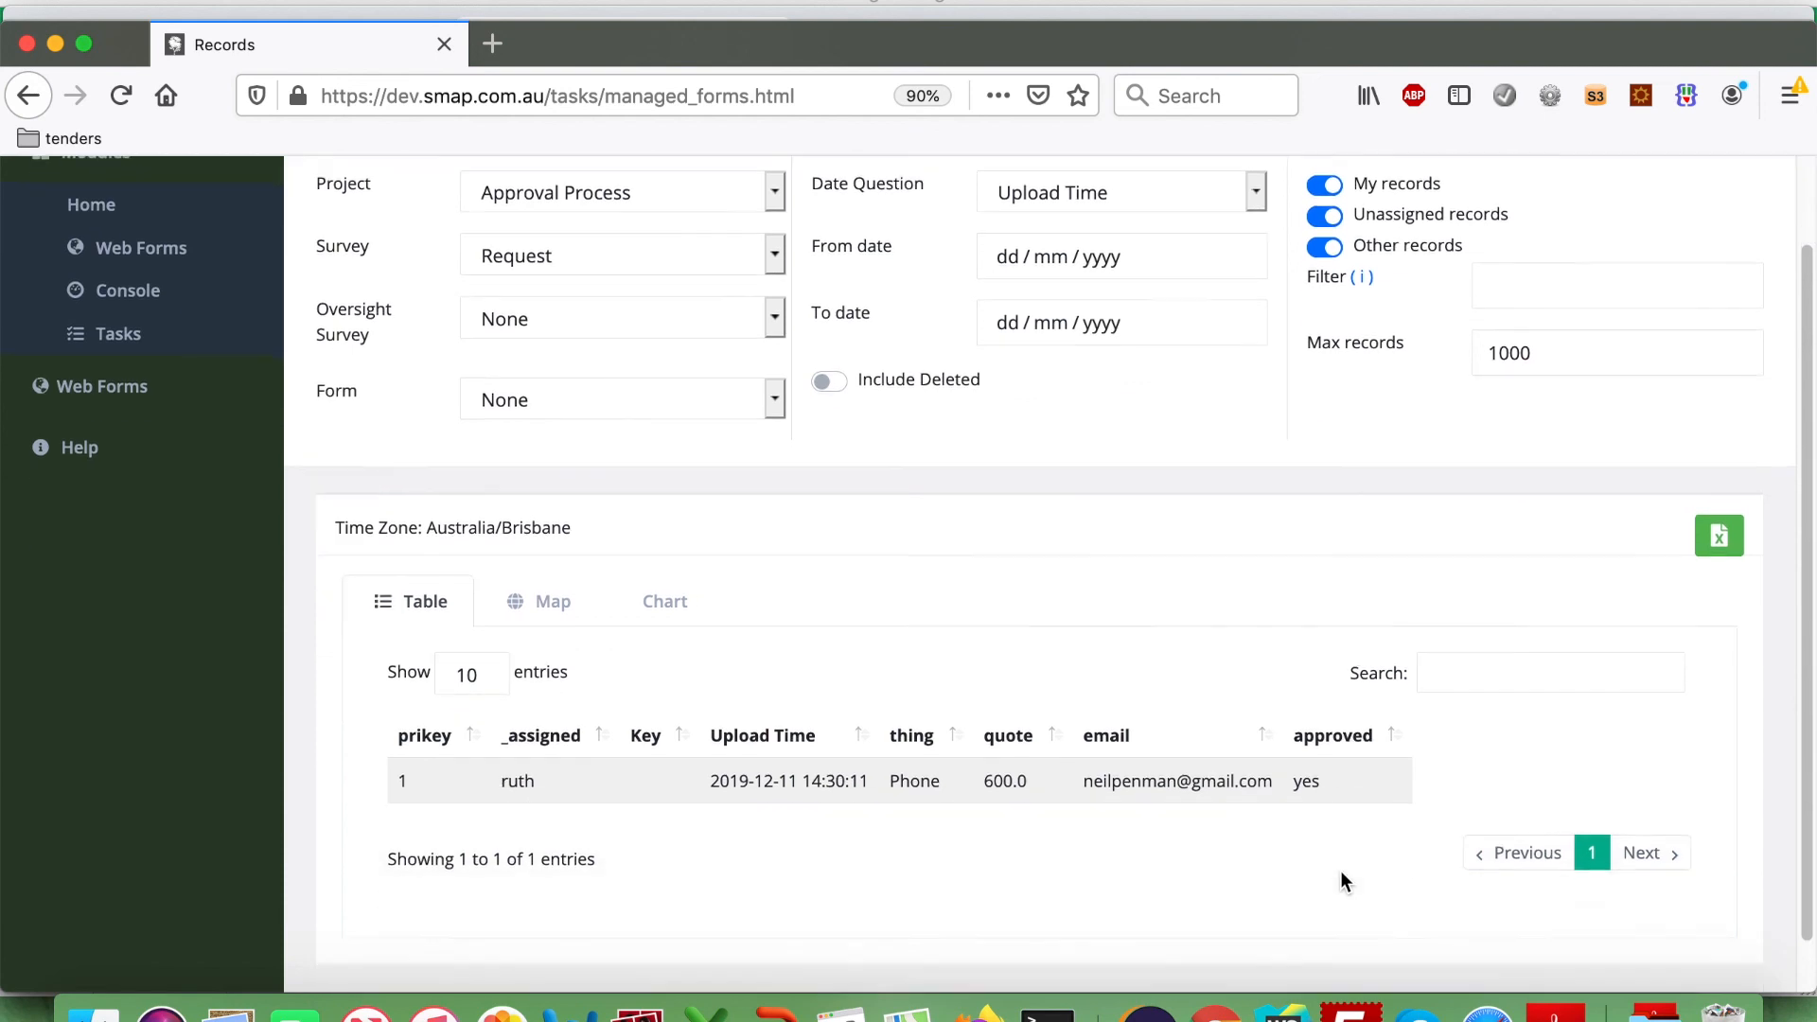